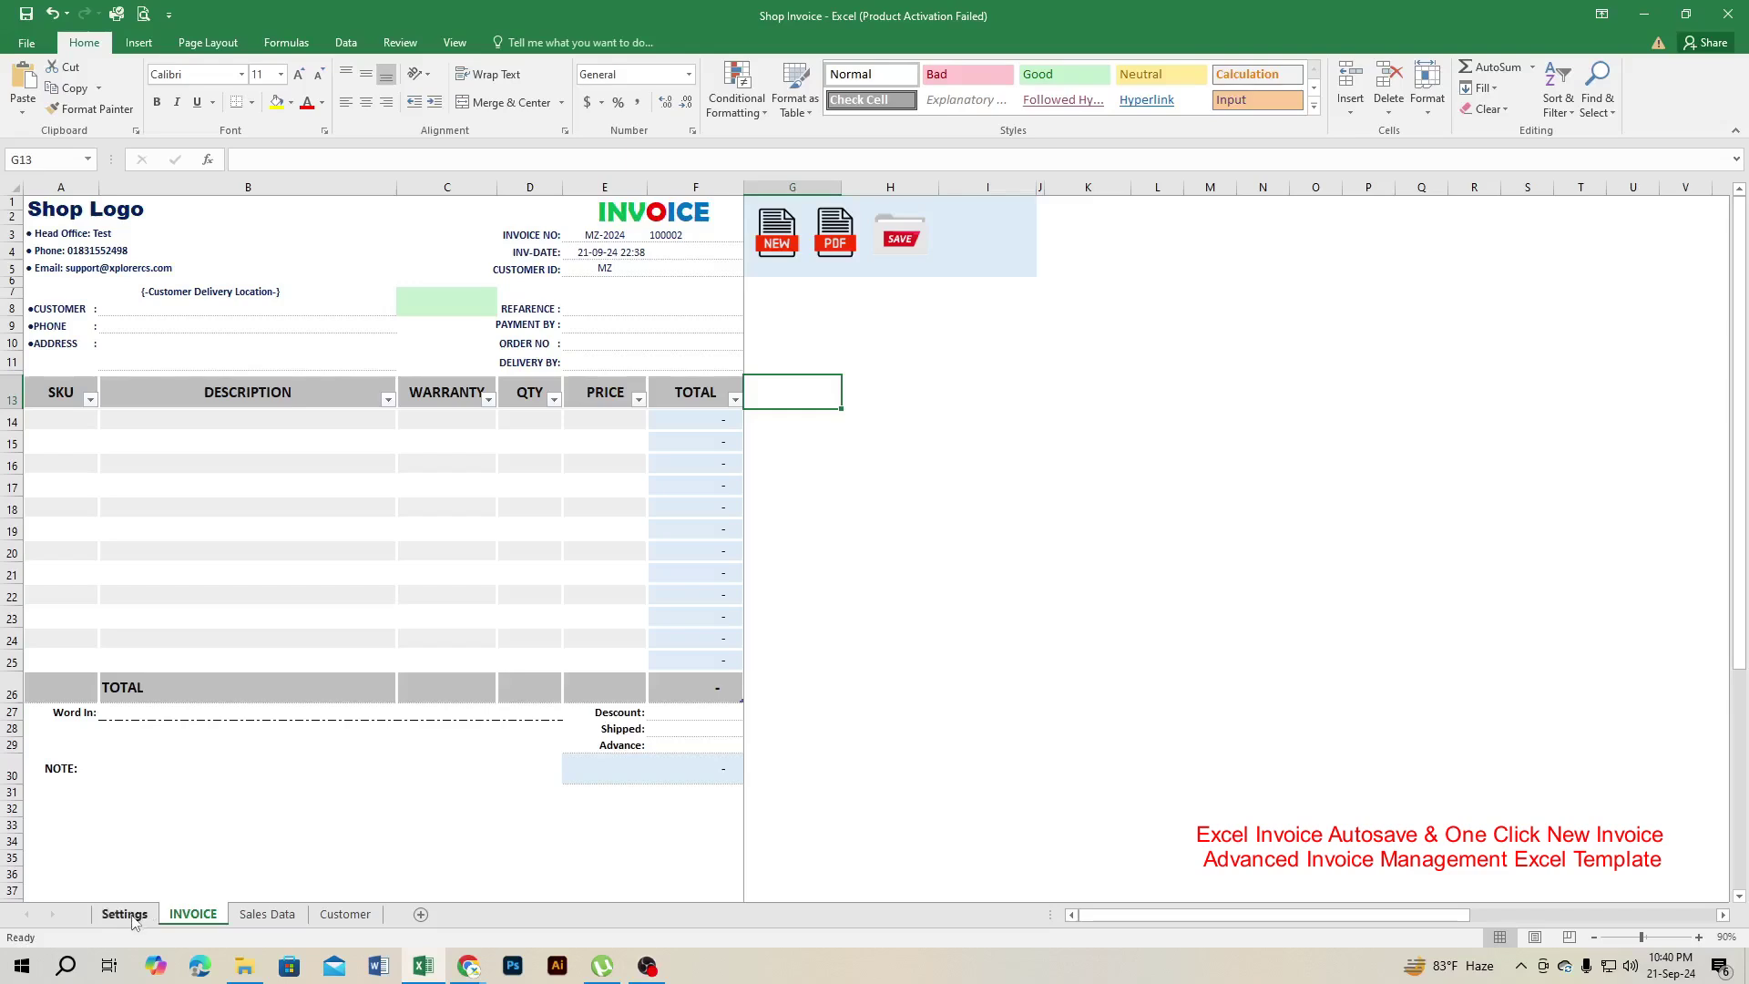
Review the Settings shop details B3:B12 and the Note and Invoice Text entries
click(125, 914)
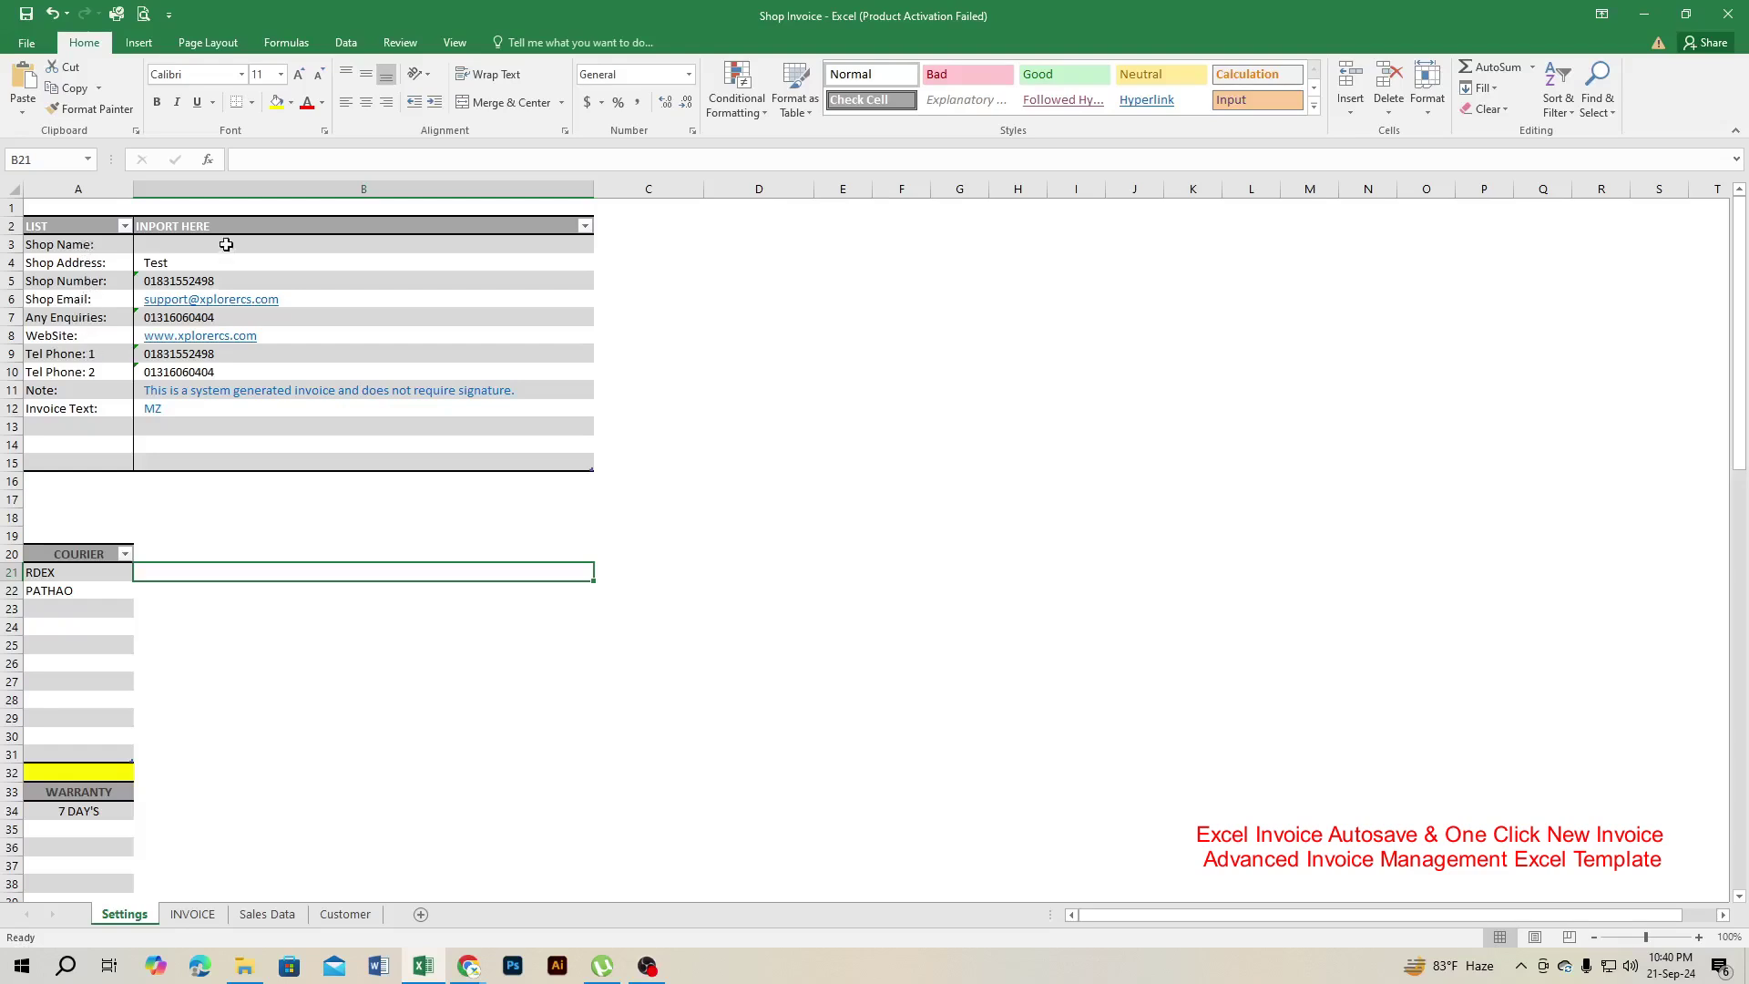
drag(227, 242, 217, 415)
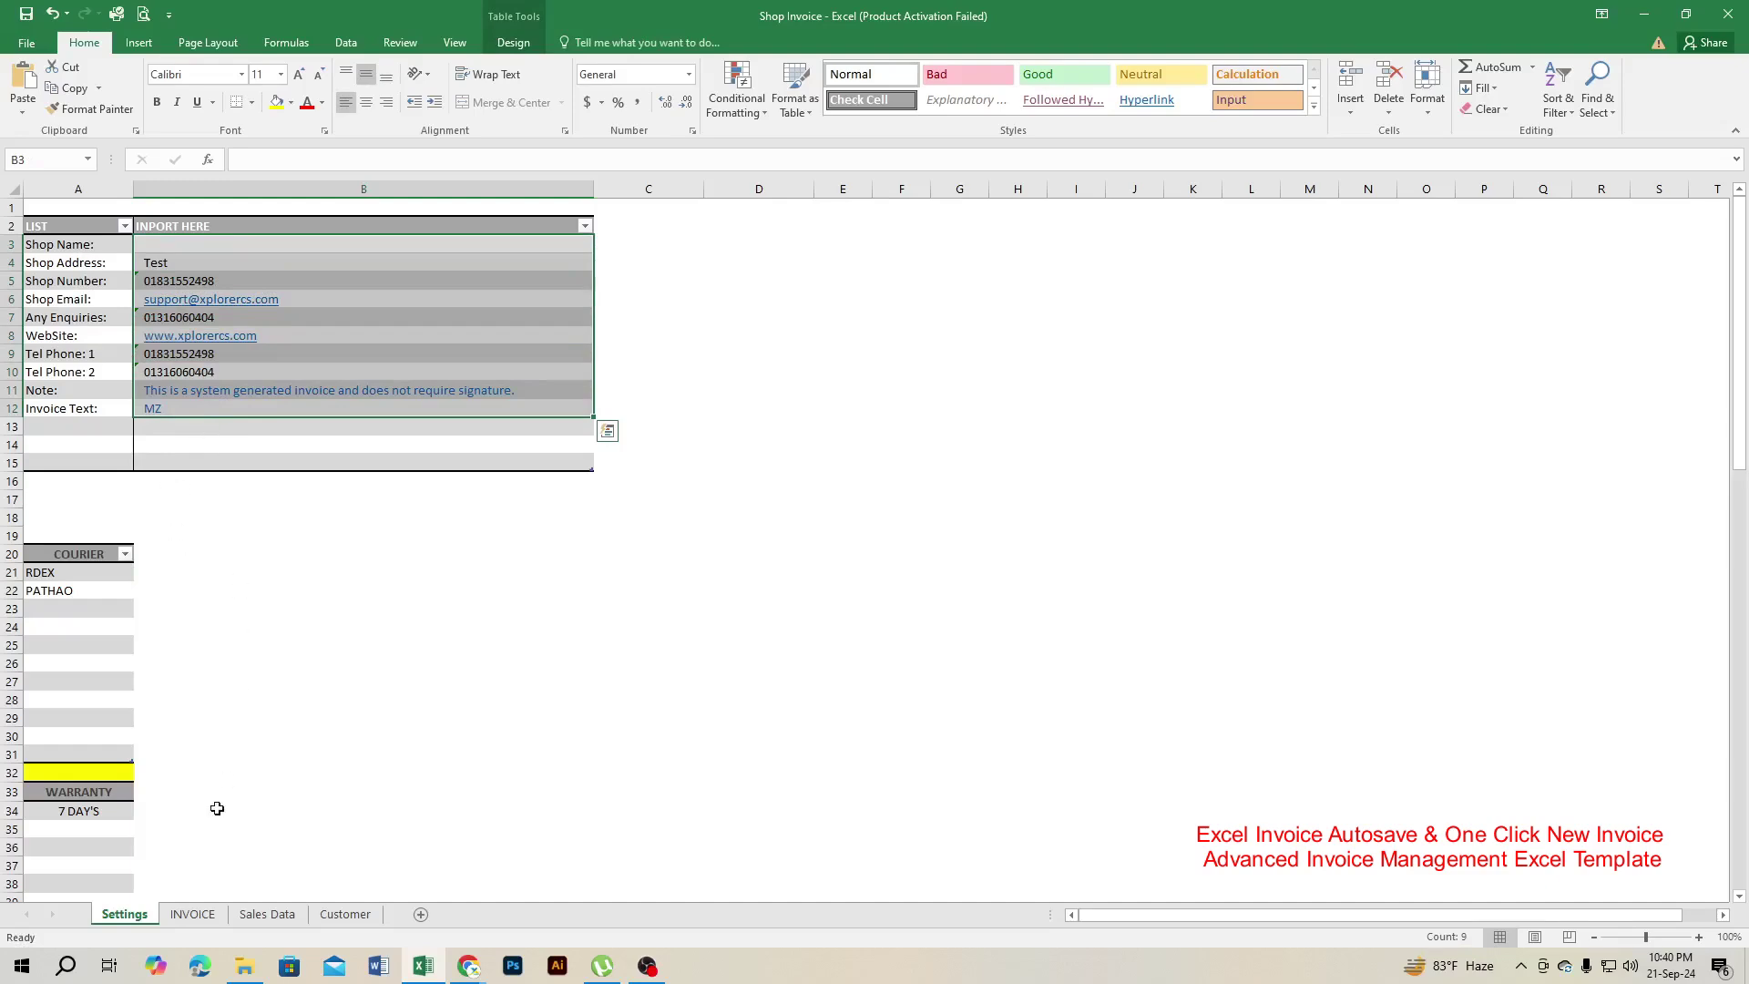
click(193, 916)
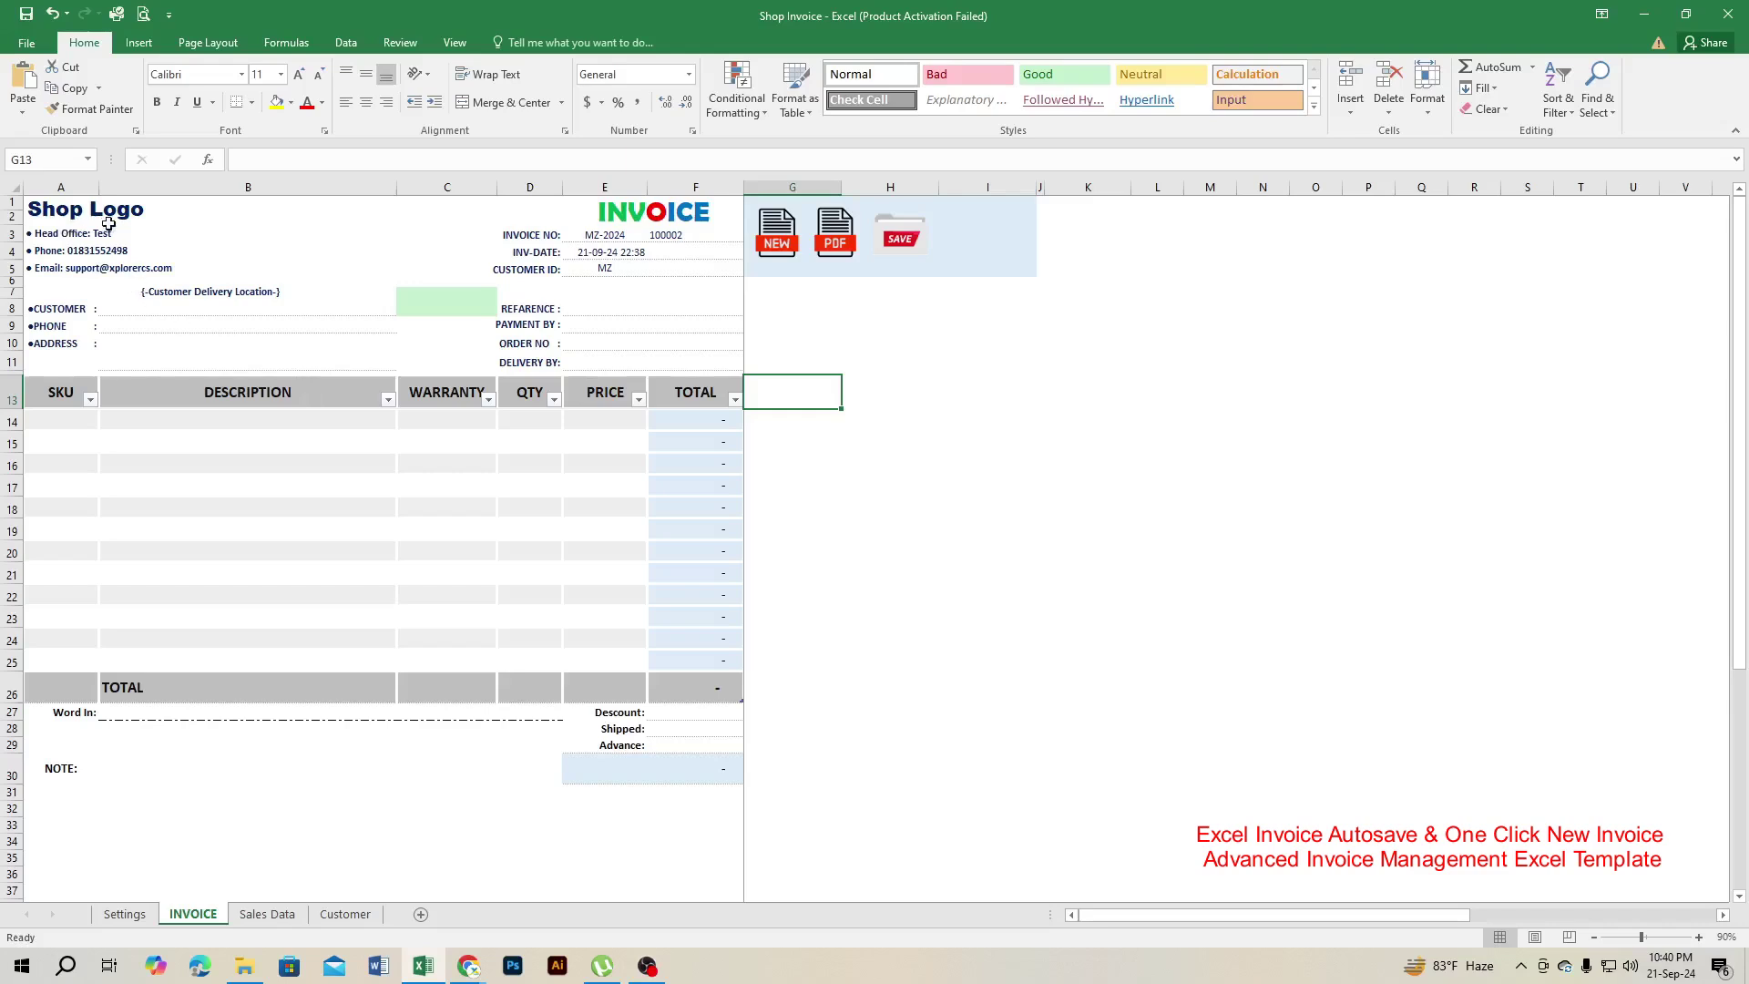
click(125, 915)
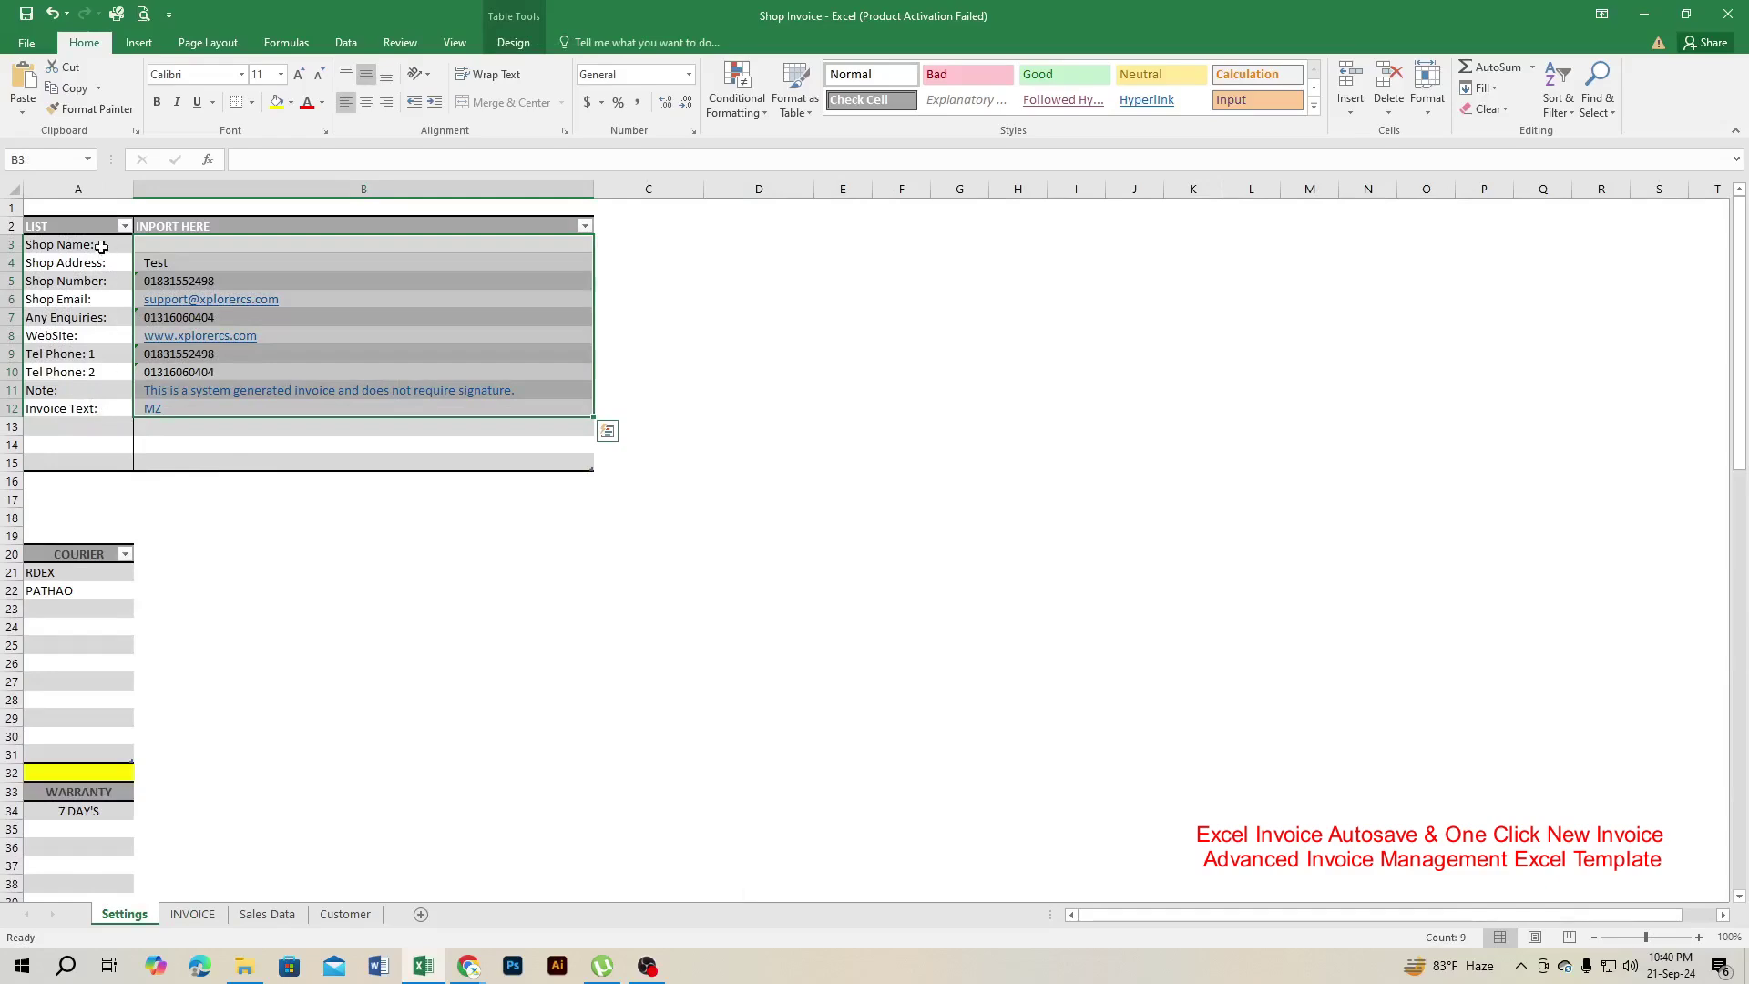
click(71, 392)
click(74, 413)
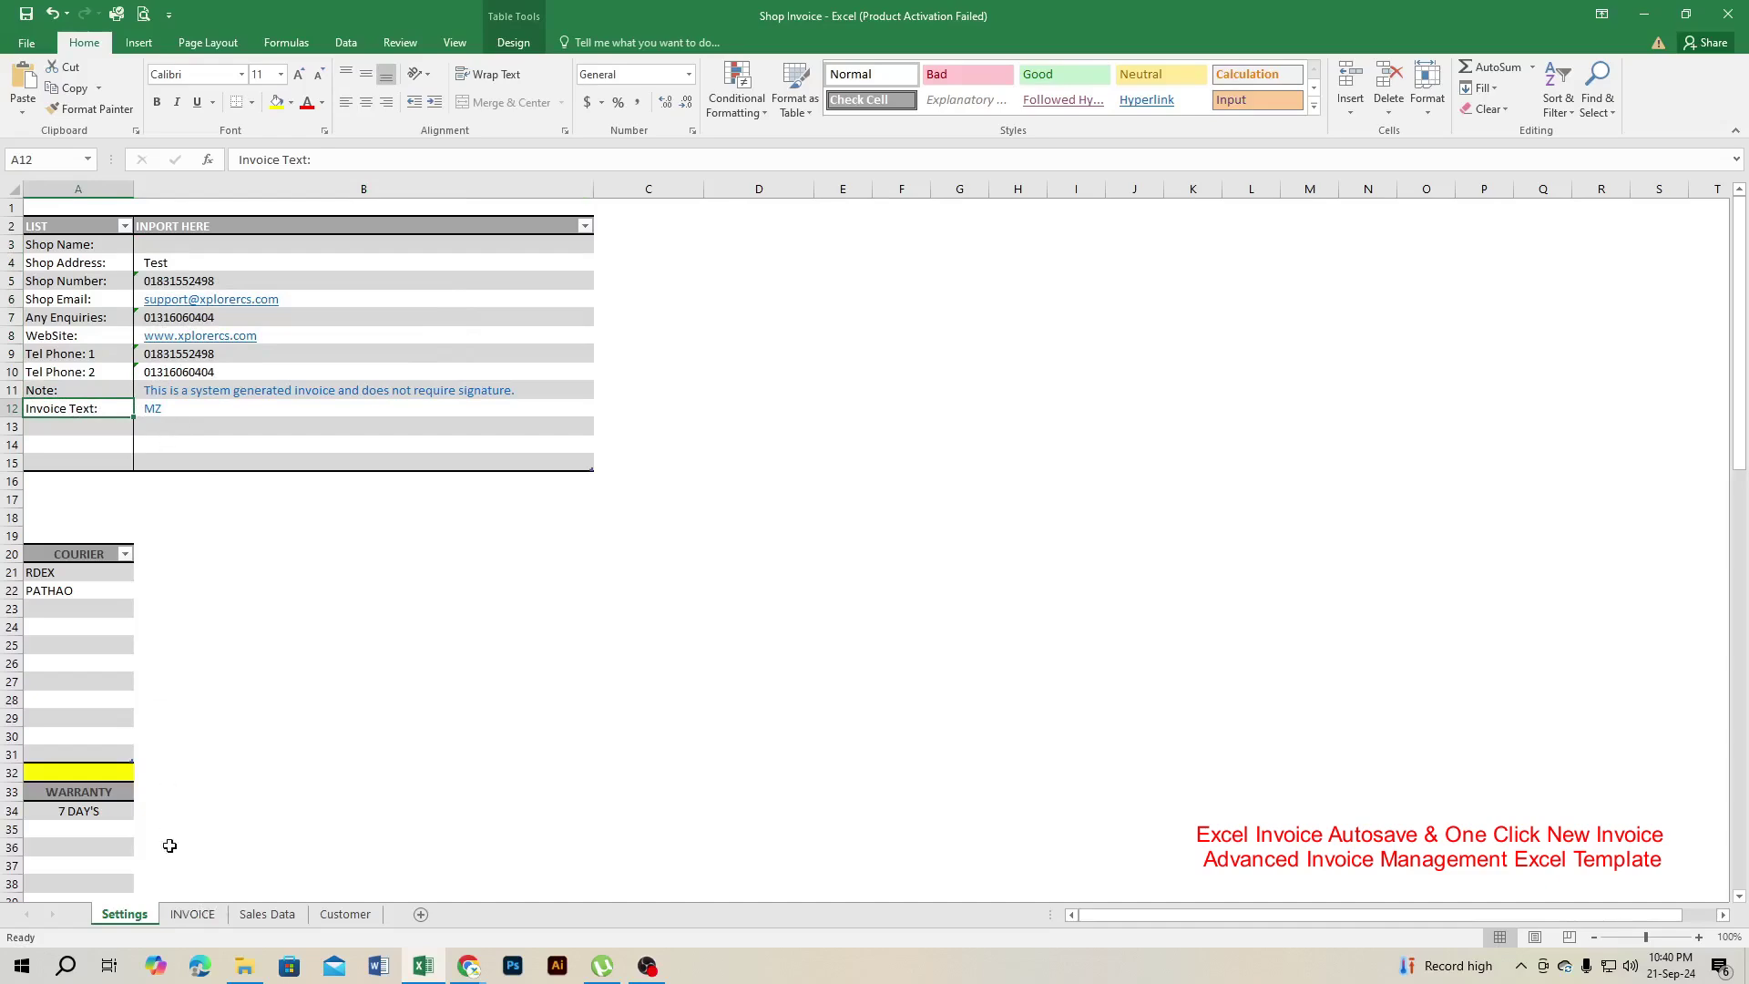
Check the E3 invoice number formula, hide the formula bar, and return to Settings
click(195, 914)
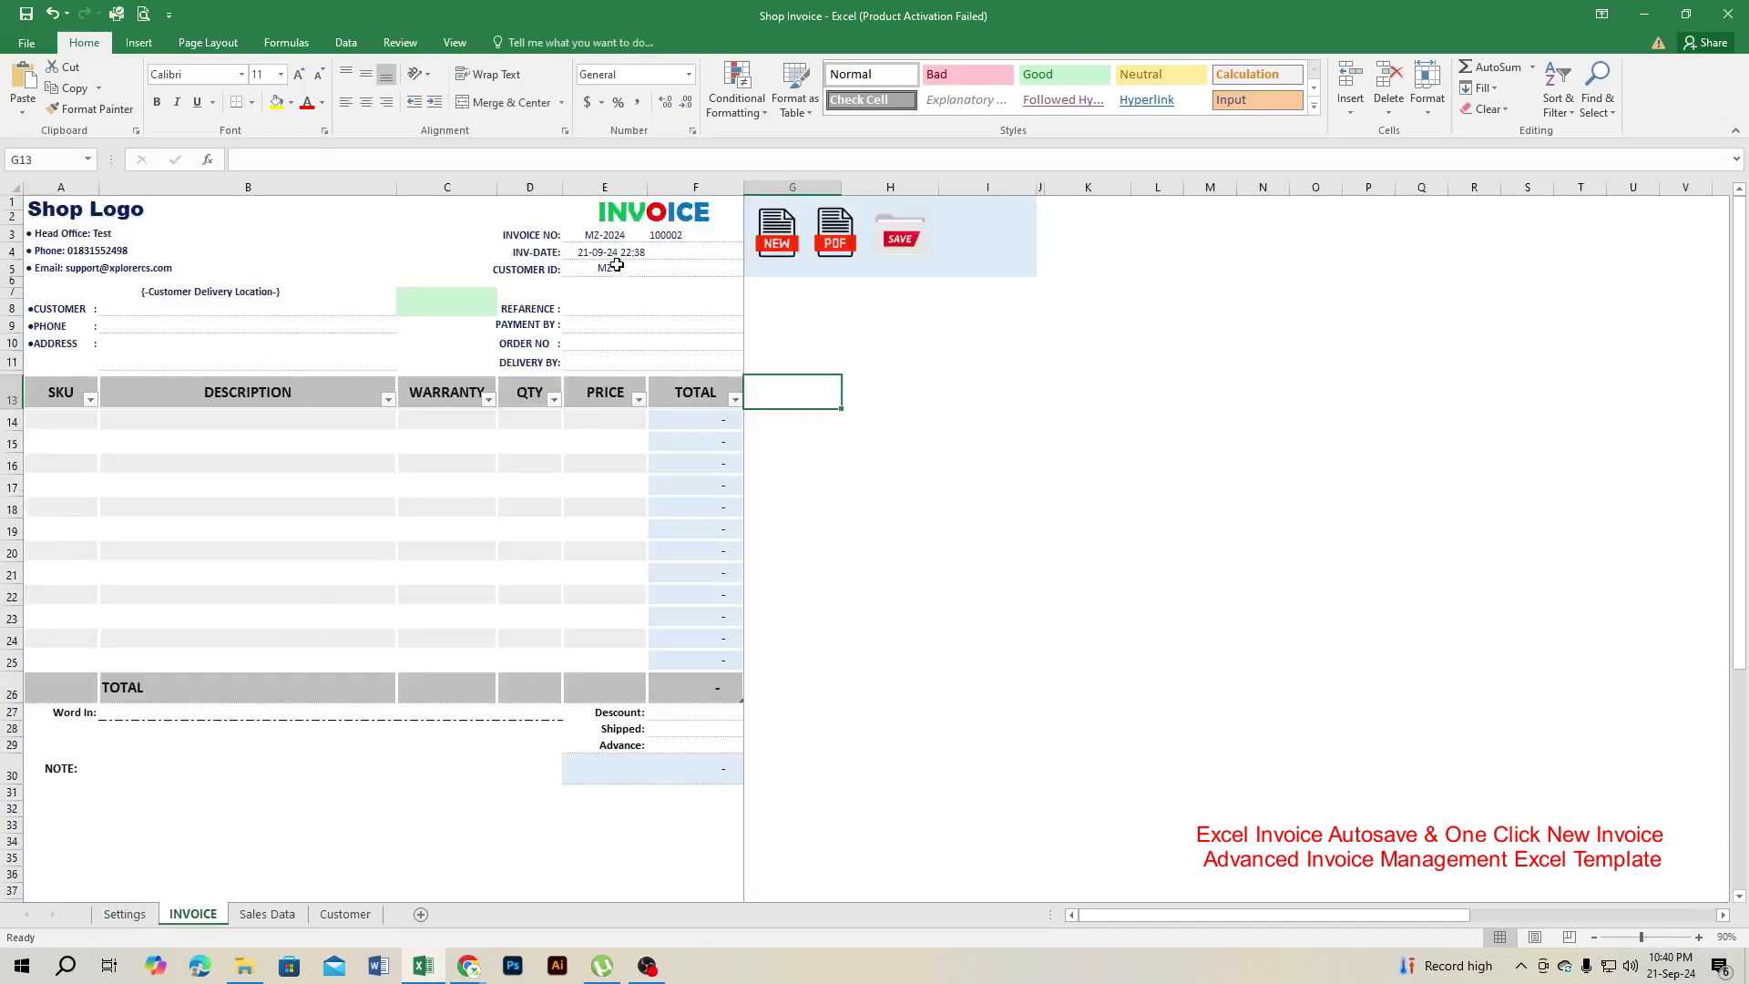
click(601, 235)
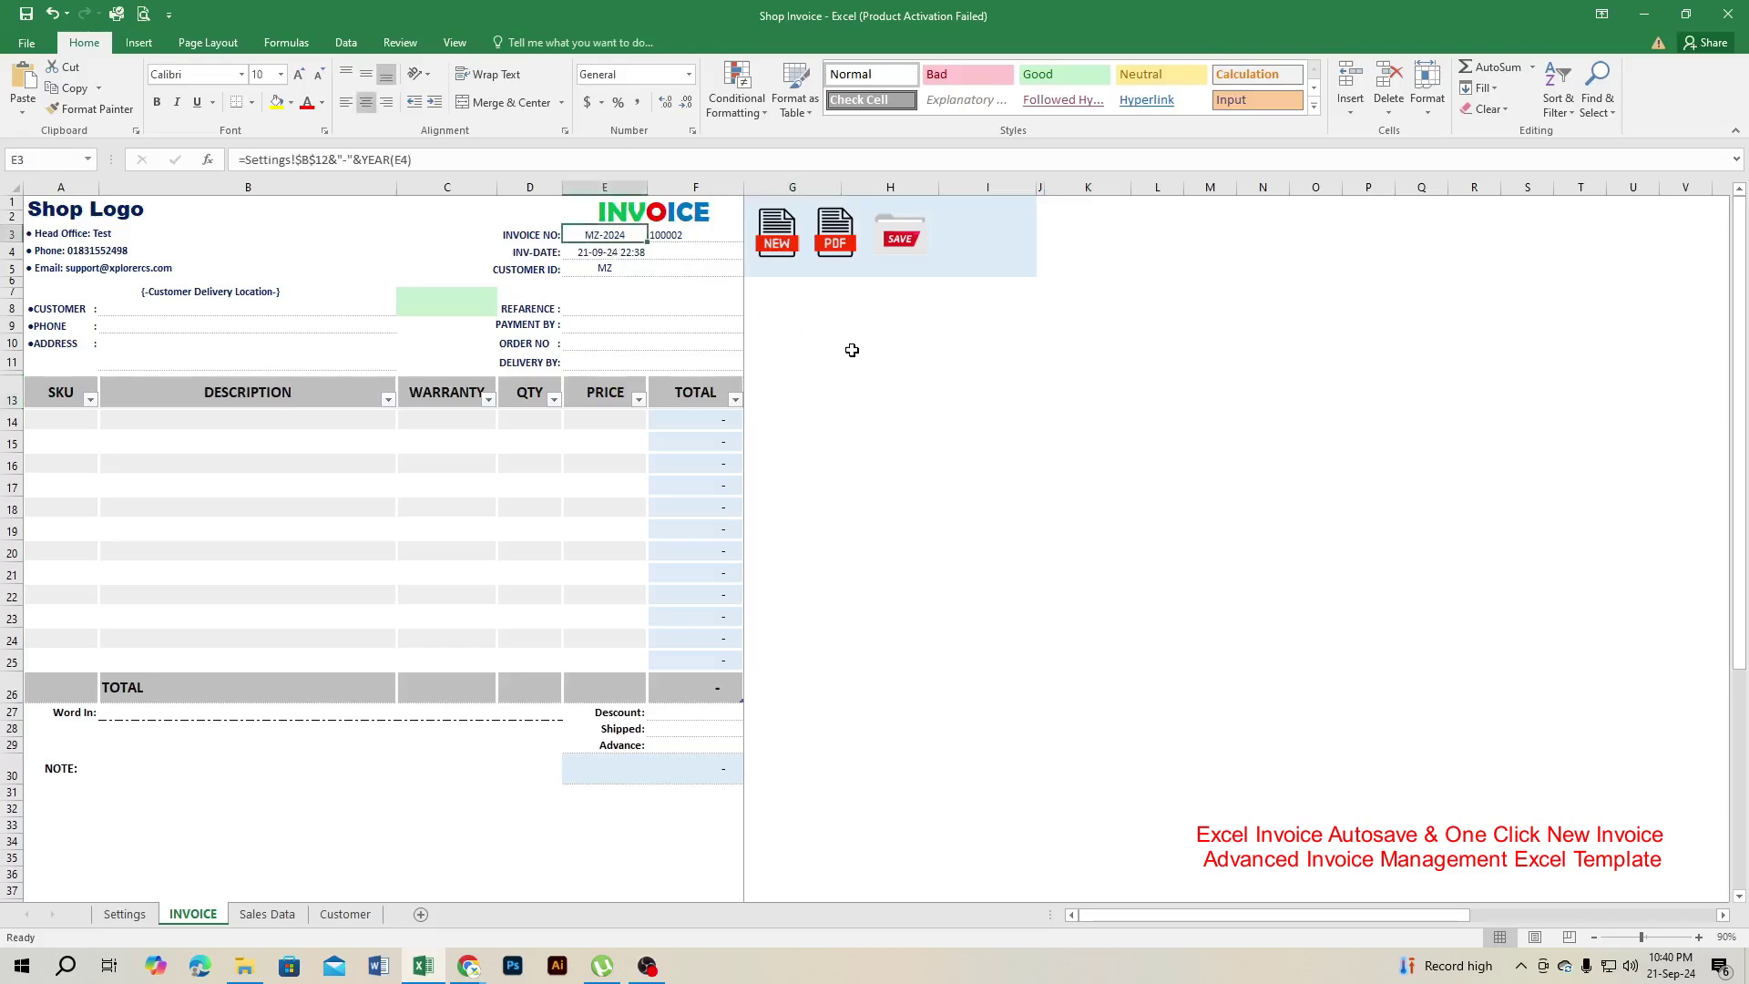
click(831, 368)
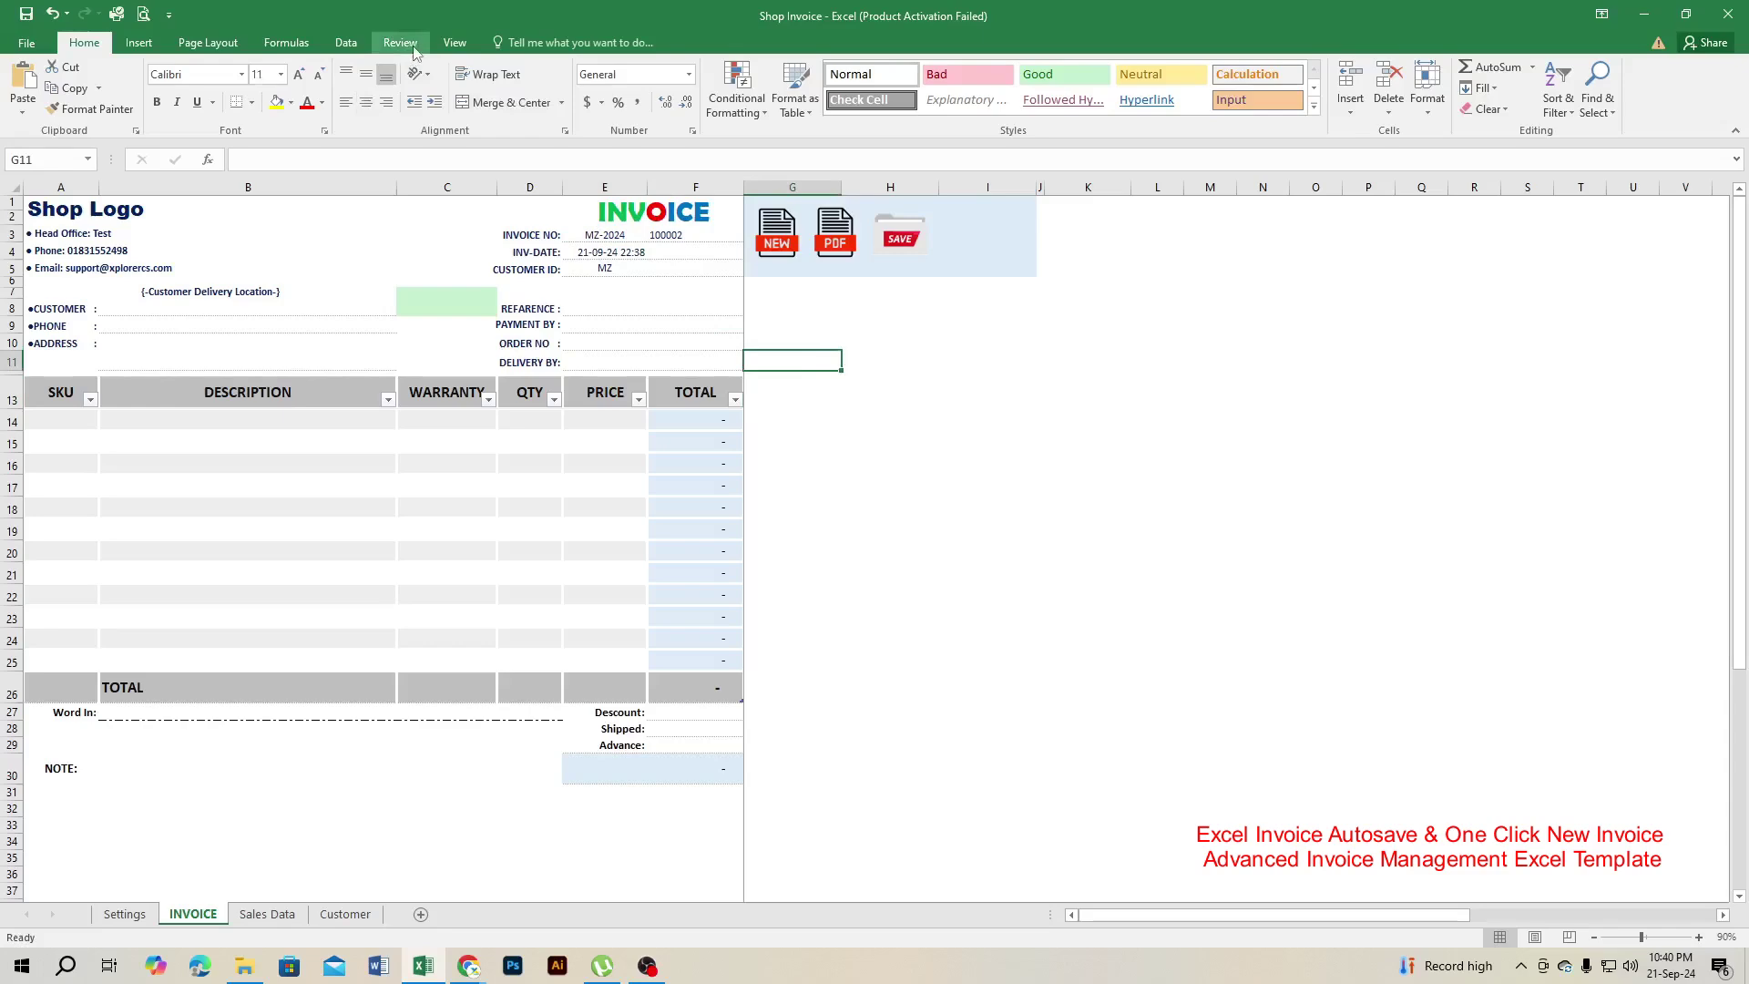
click(460, 45)
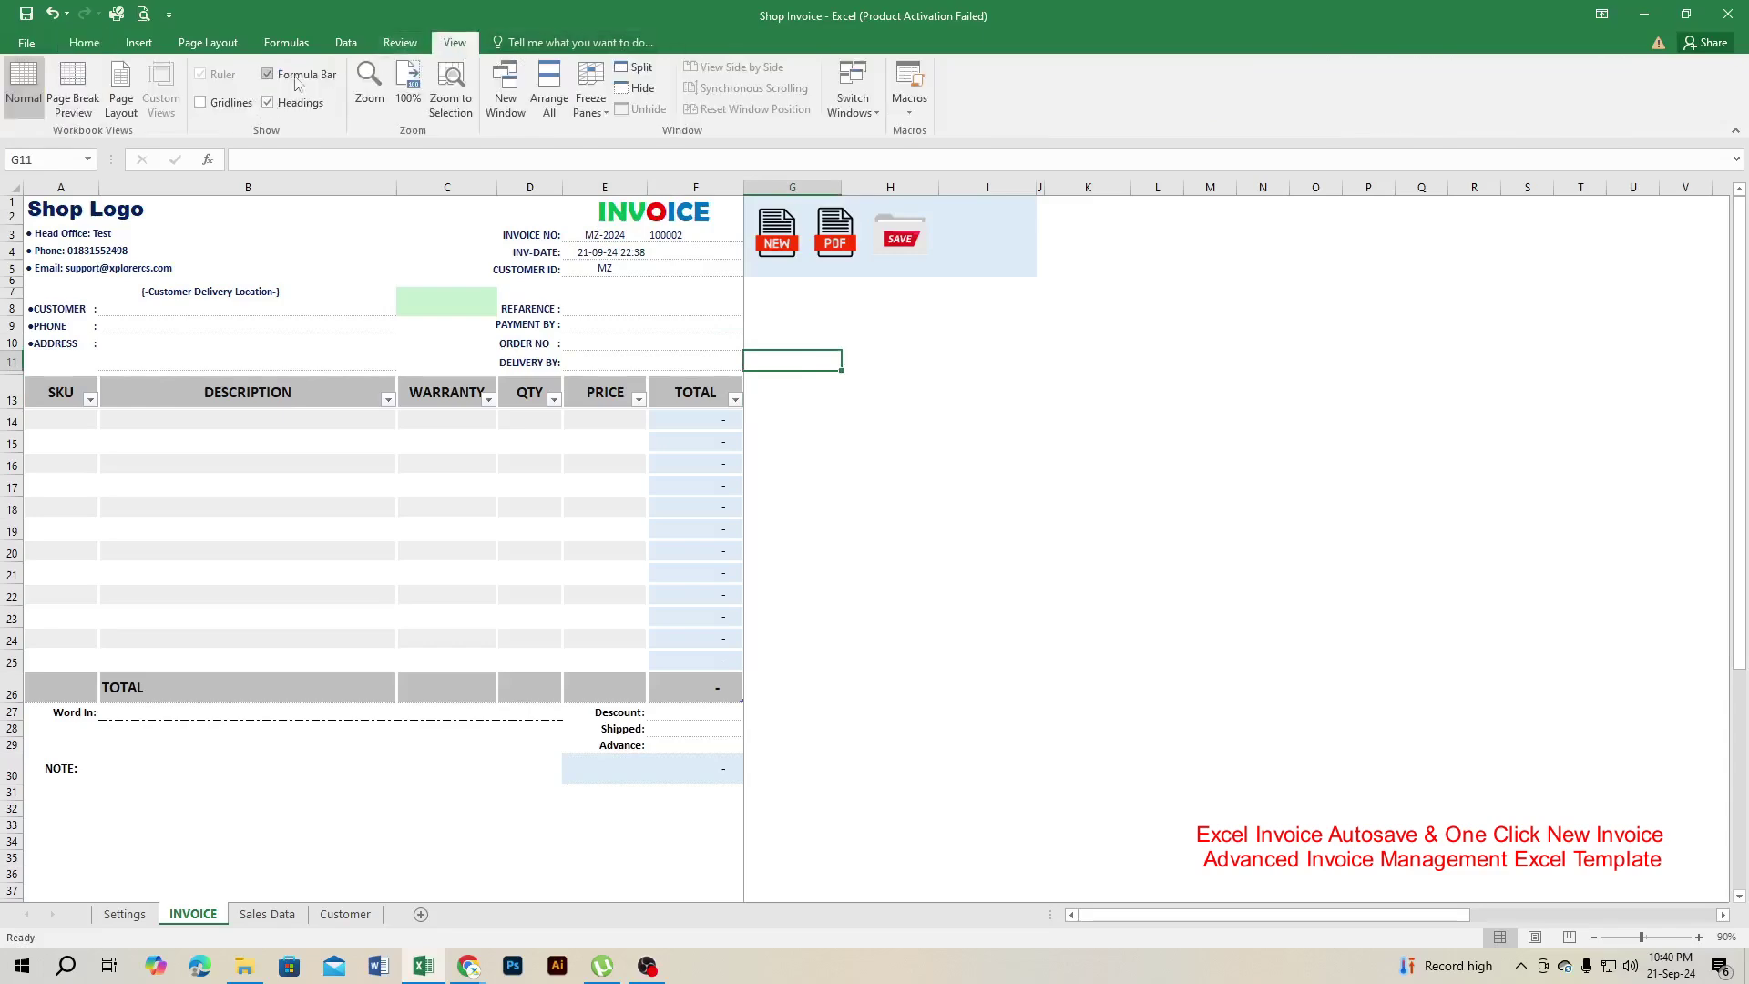
click(268, 74)
click(92, 43)
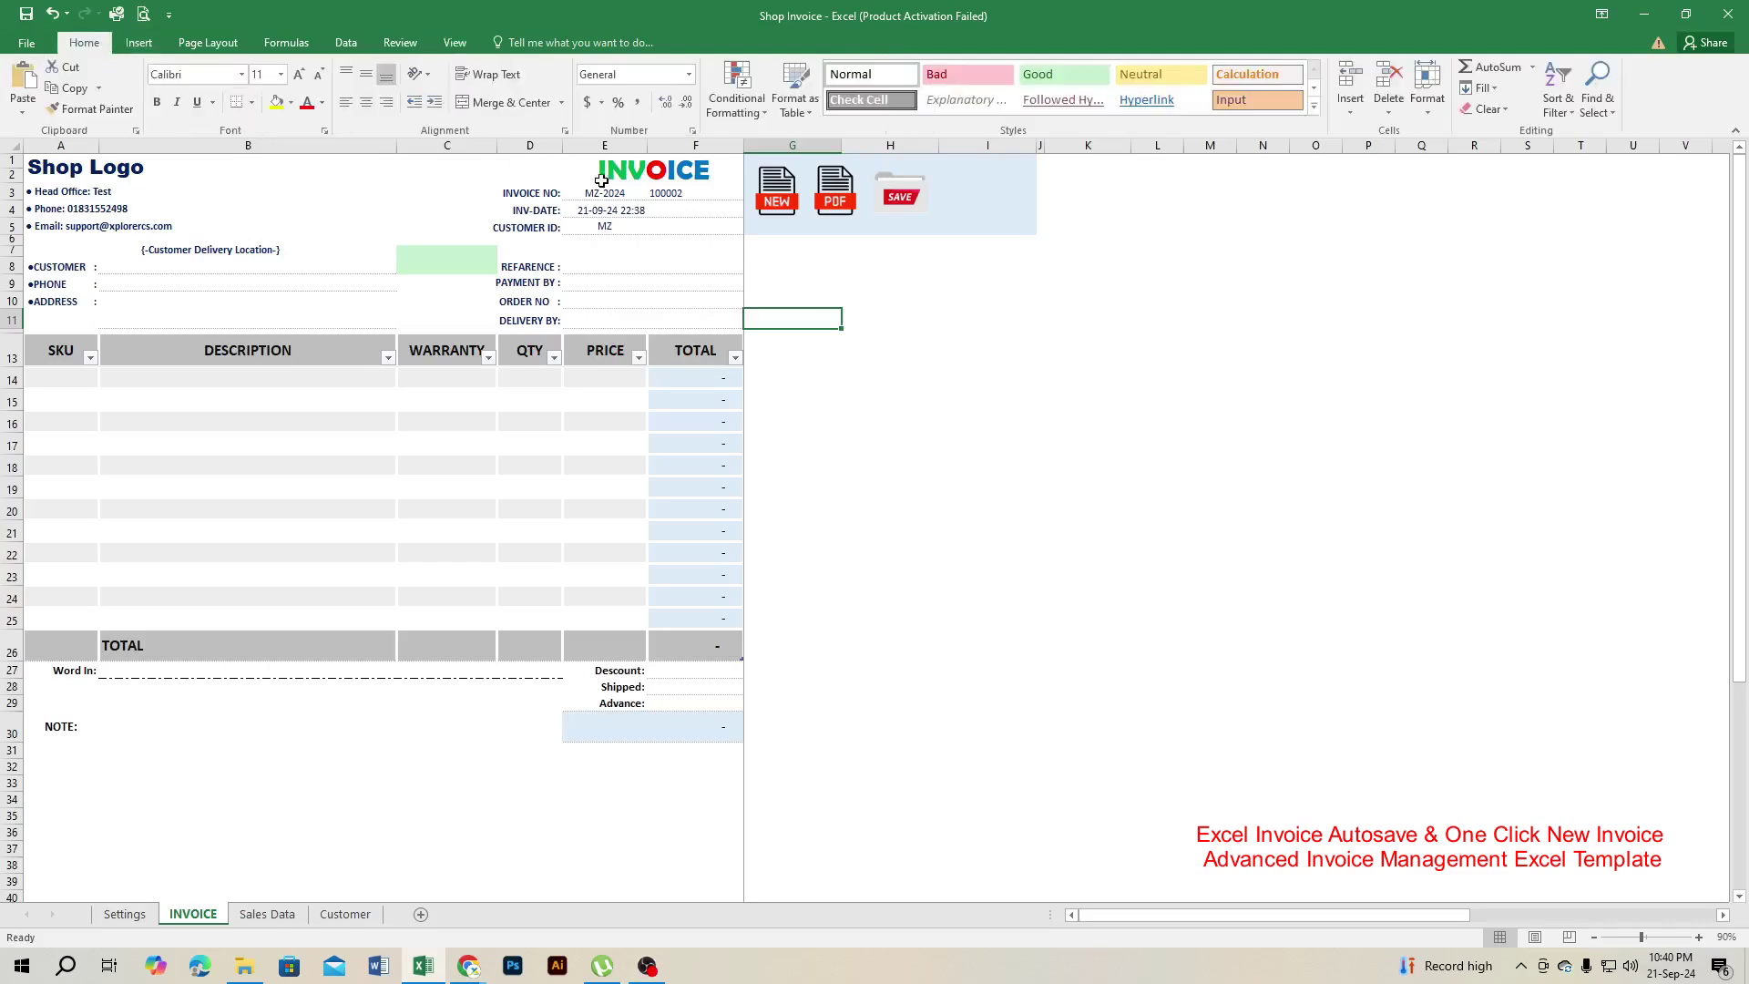
click(125, 914)
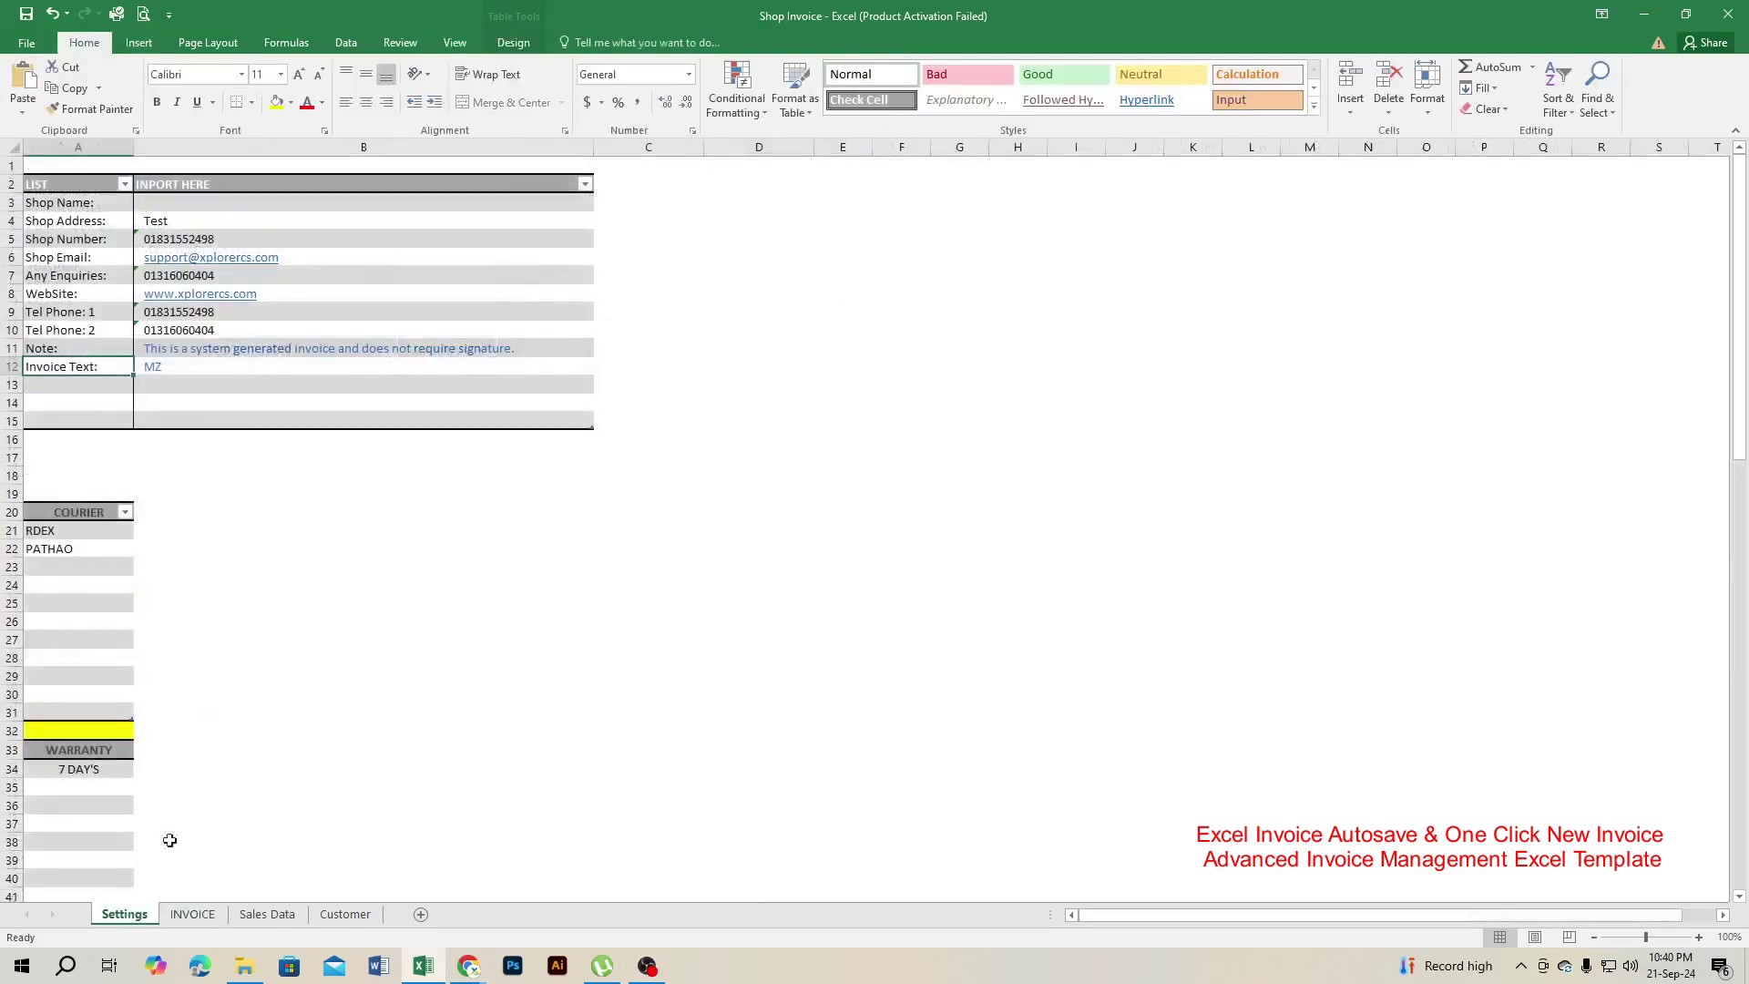
click(176, 368)
text(lo)
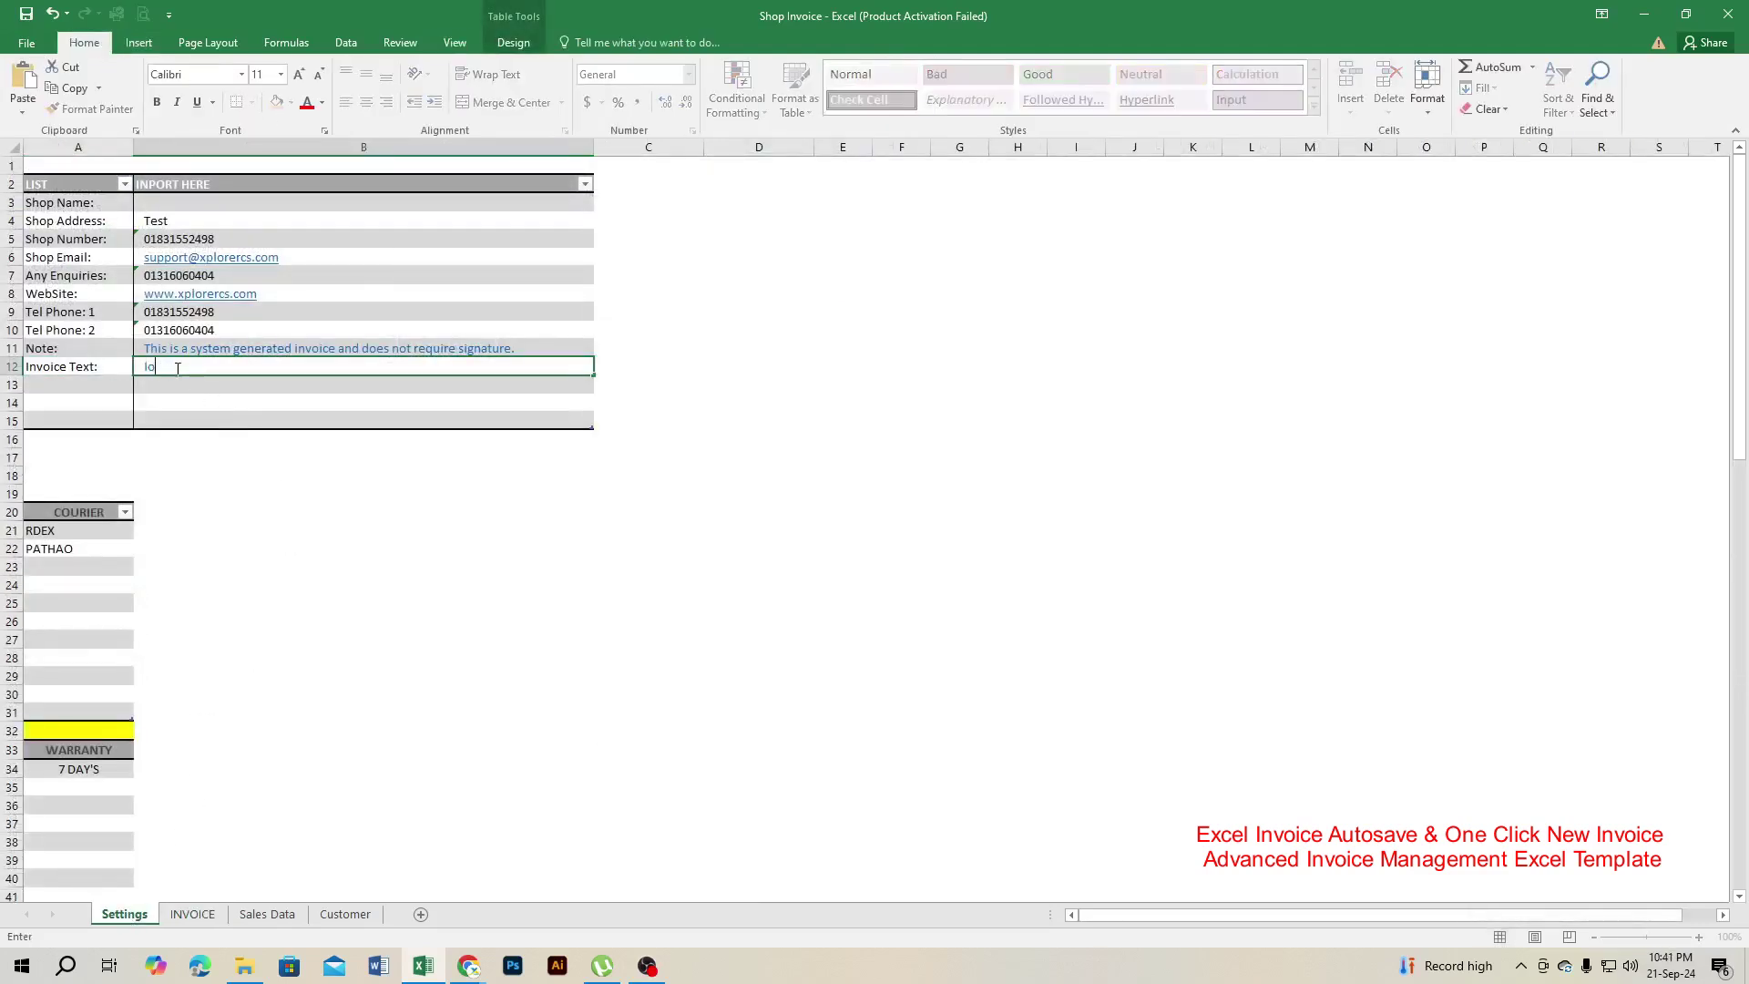
key(Return)
click(192, 914)
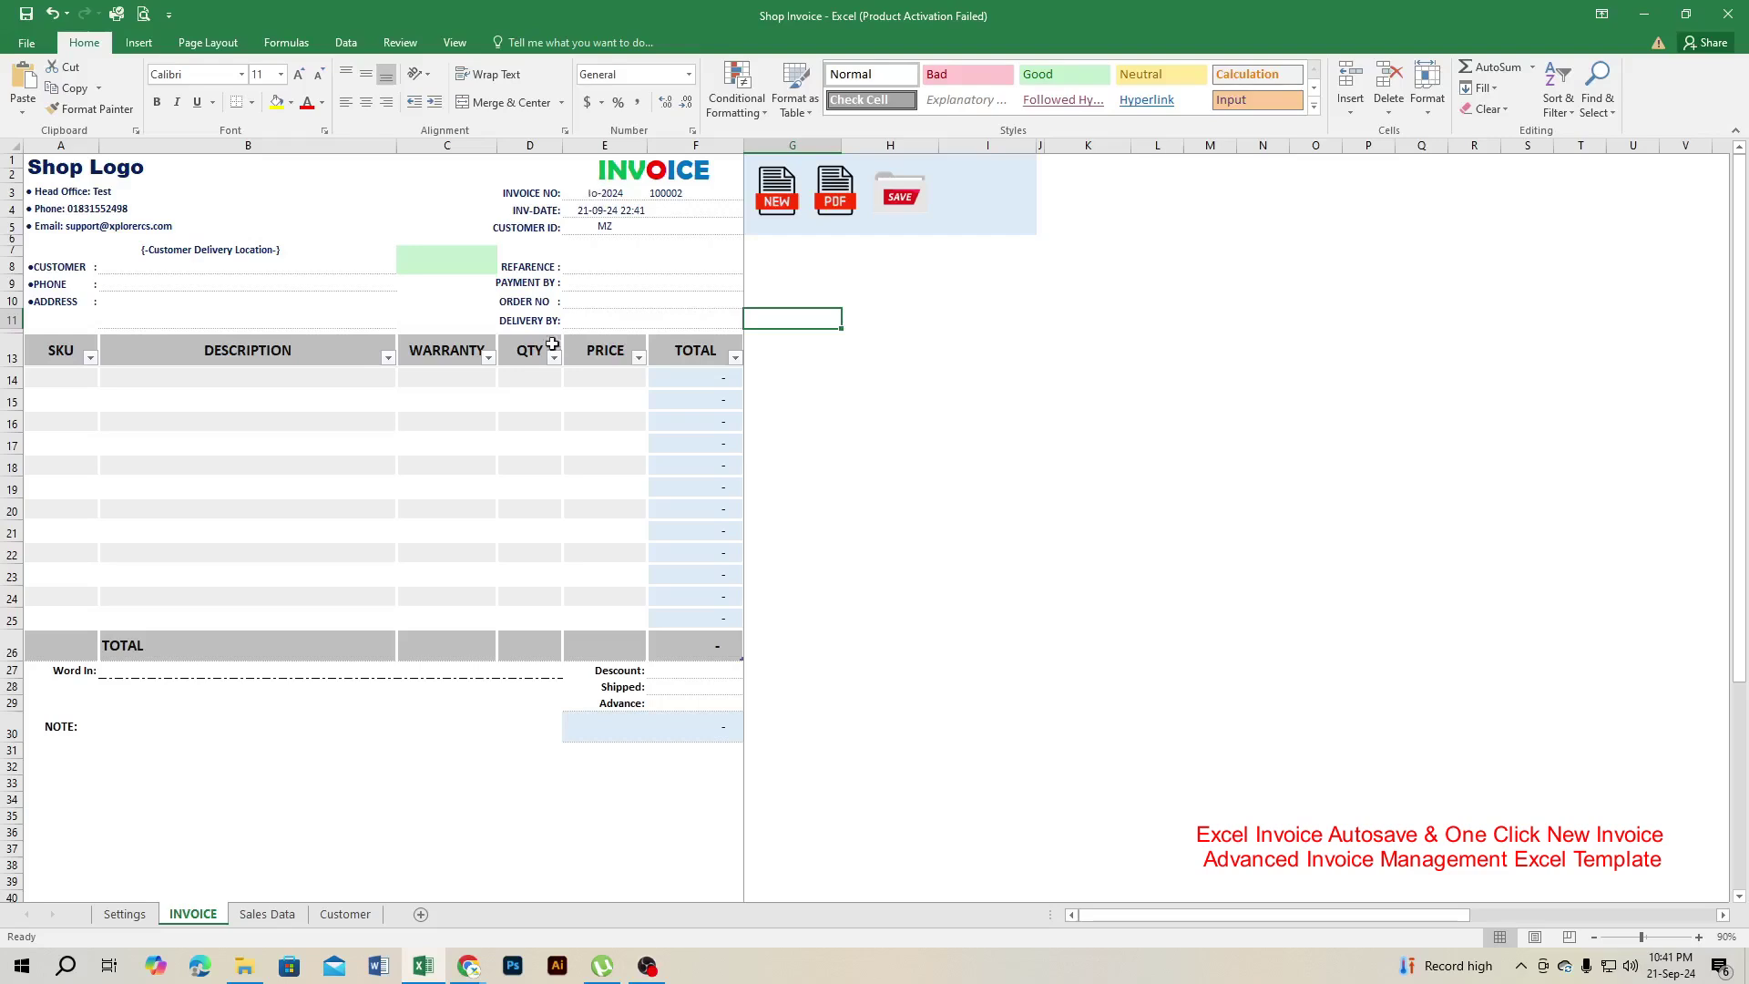
click(126, 913)
click(171, 367)
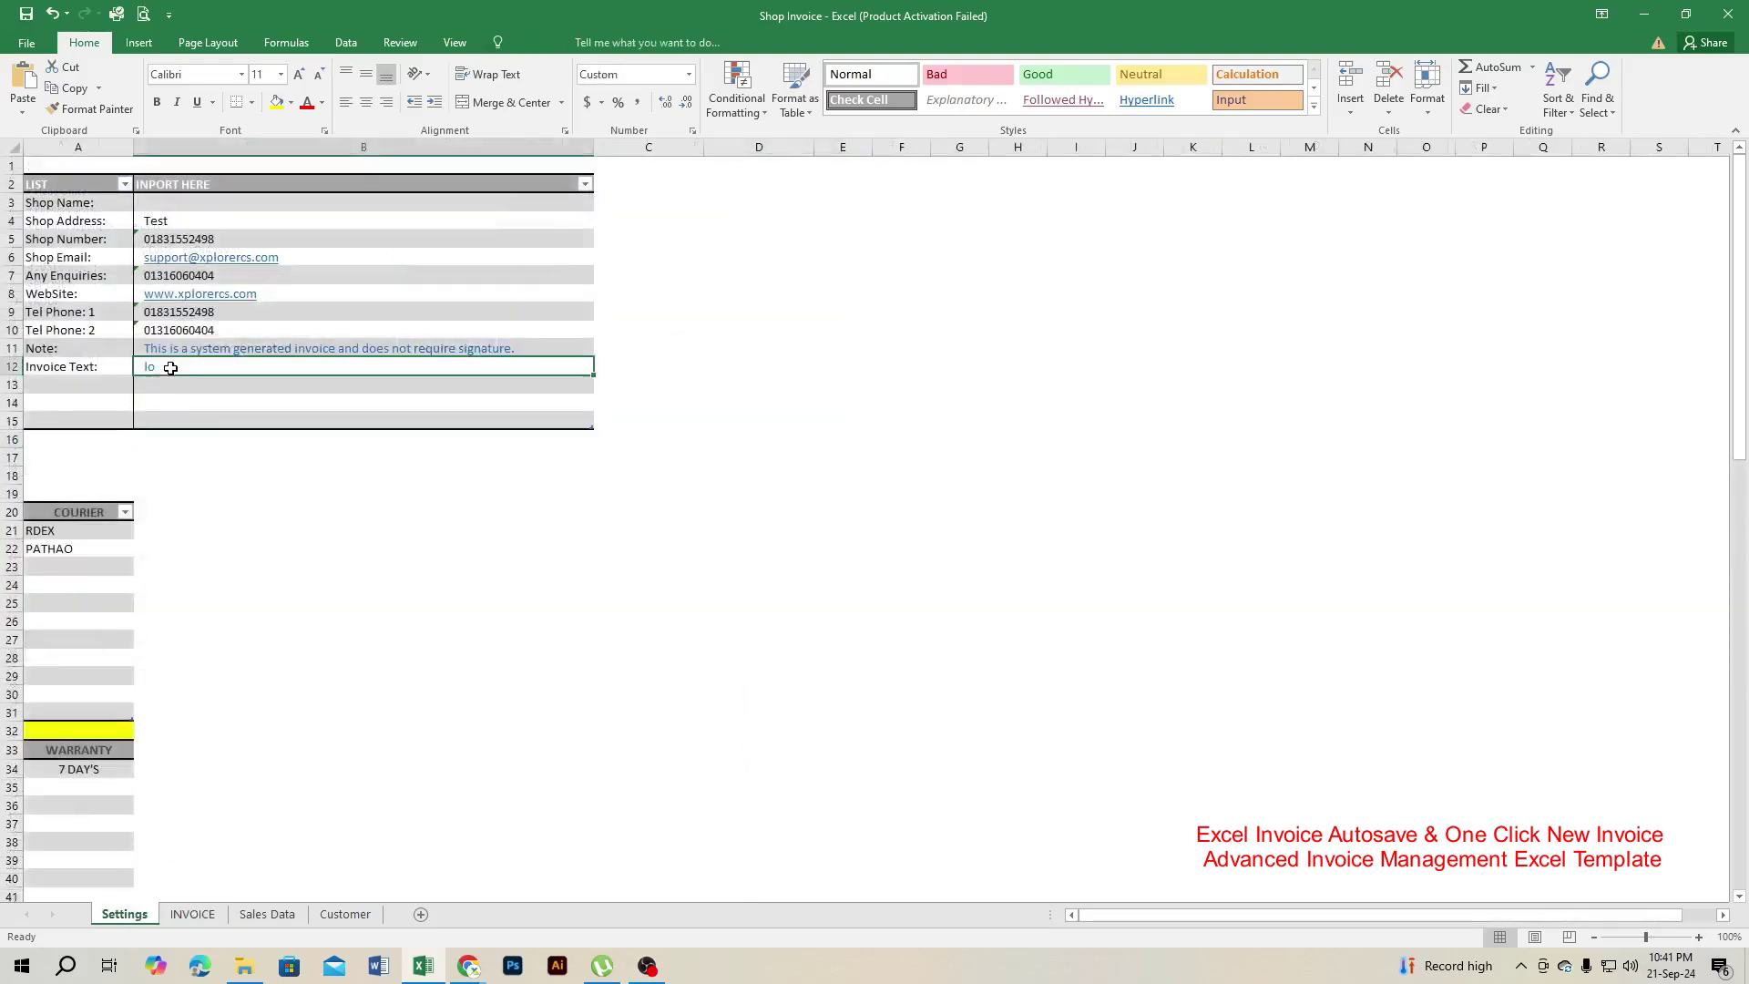
key(ctrl+z)
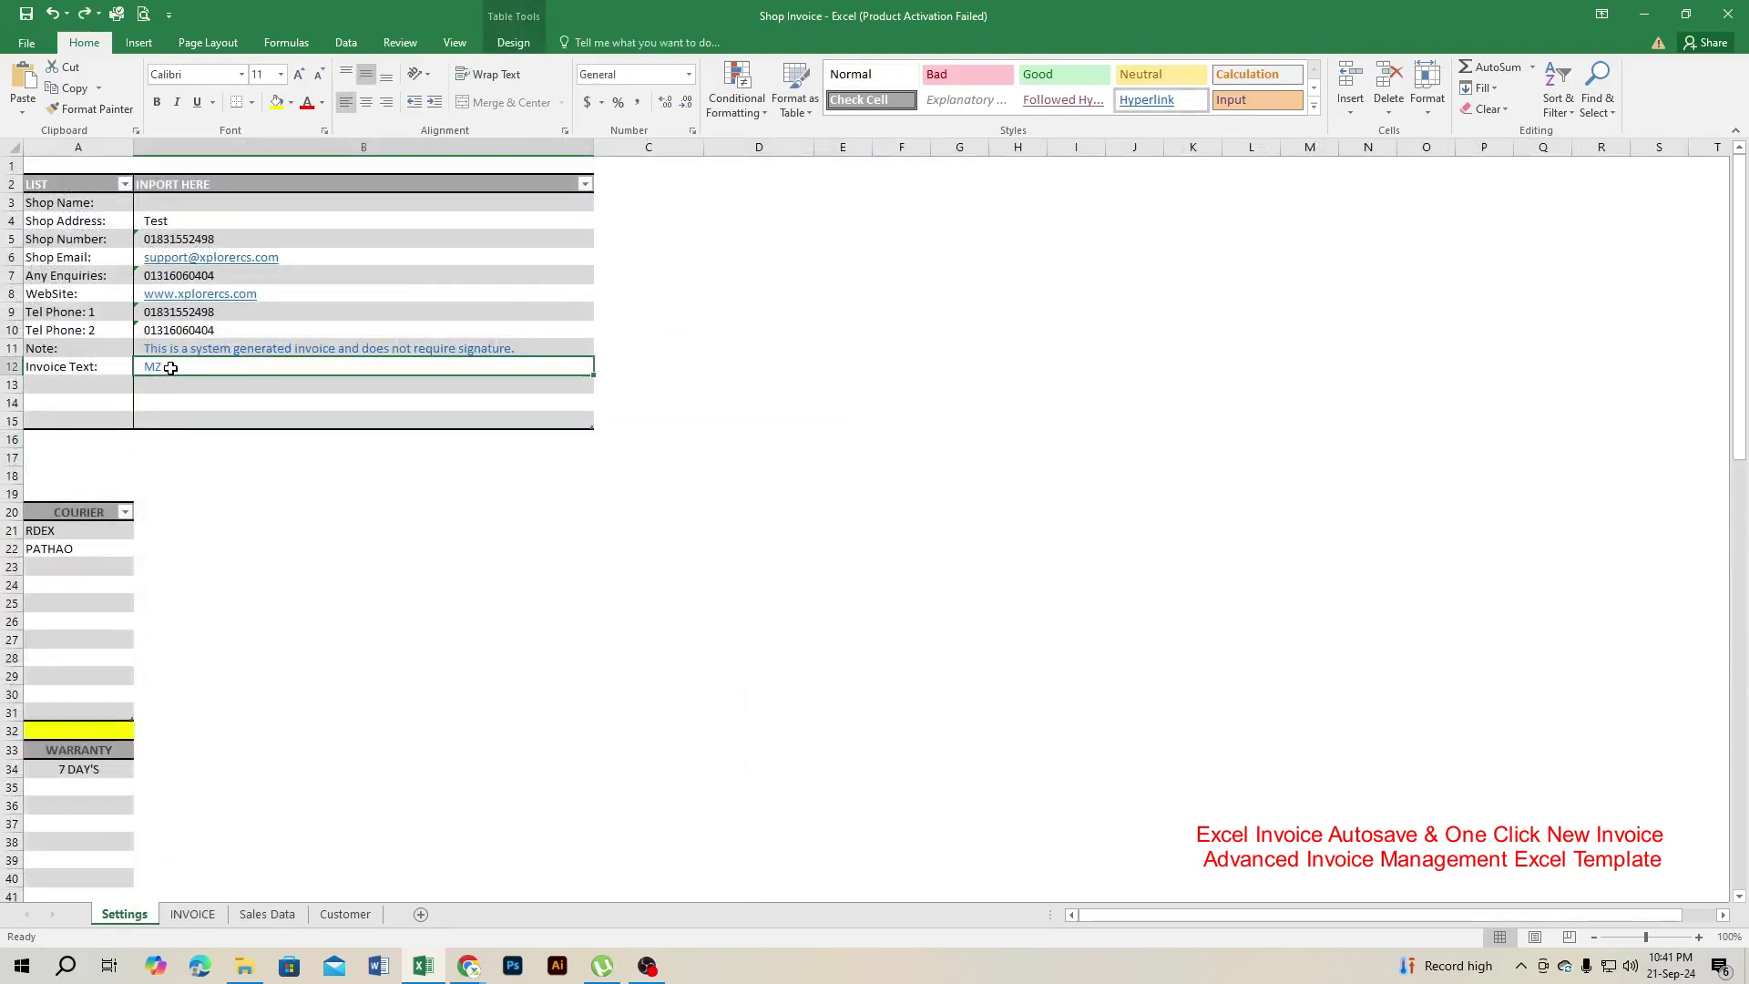
click(99, 535)
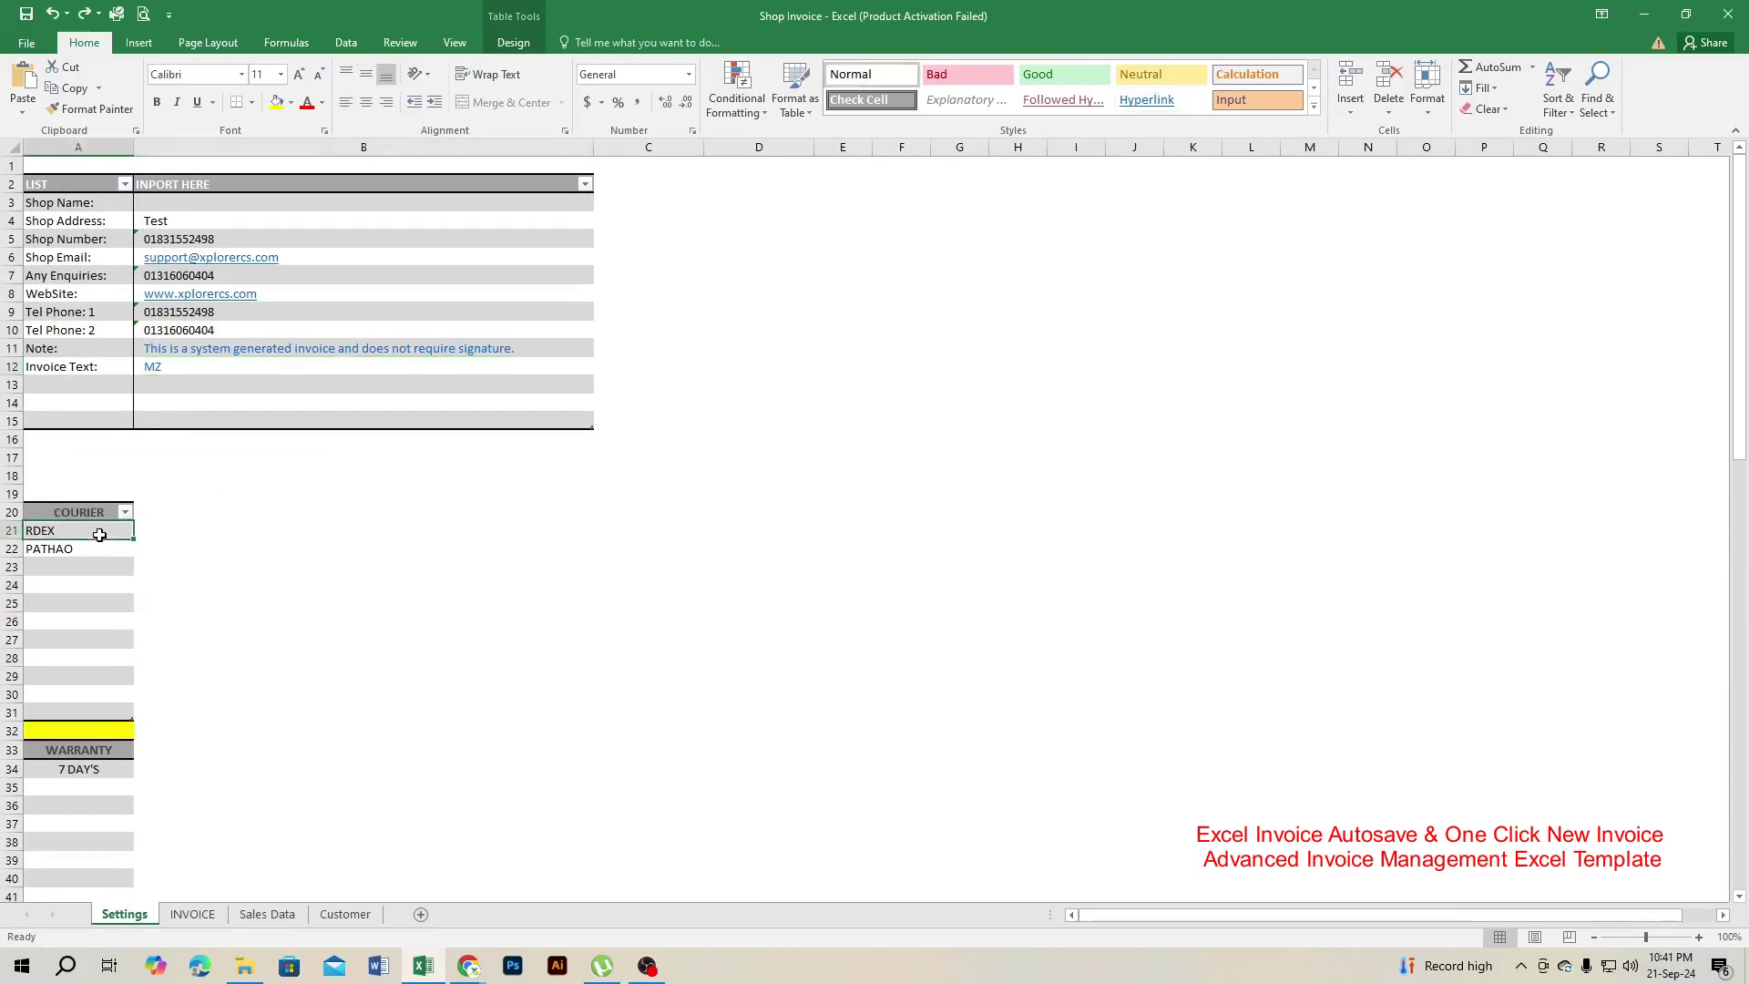
drag(100, 535, 86, 551)
click(86, 529)
click(75, 572)
click(77, 605)
click(77, 643)
click(58, 660)
click(80, 618)
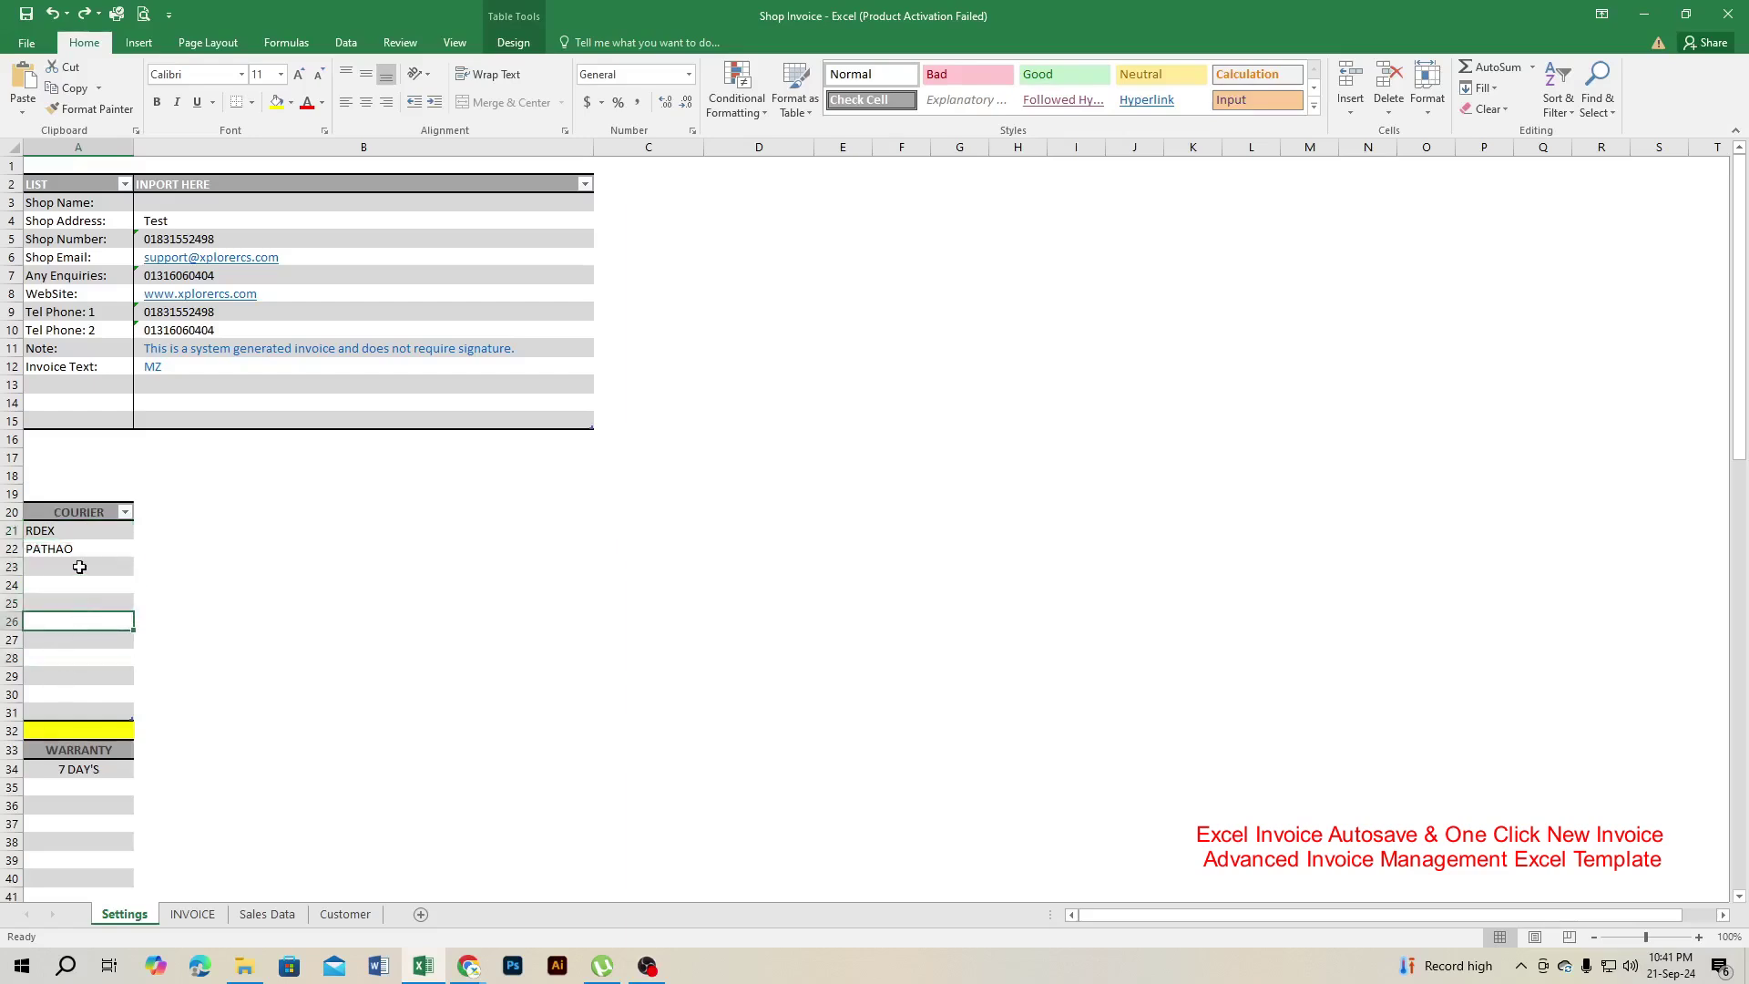
Look over the delivery, warranty and REFARENS lists, including Daraz.com.bd, on Settings
click(80, 567)
scroll(79, 755, down, 3)
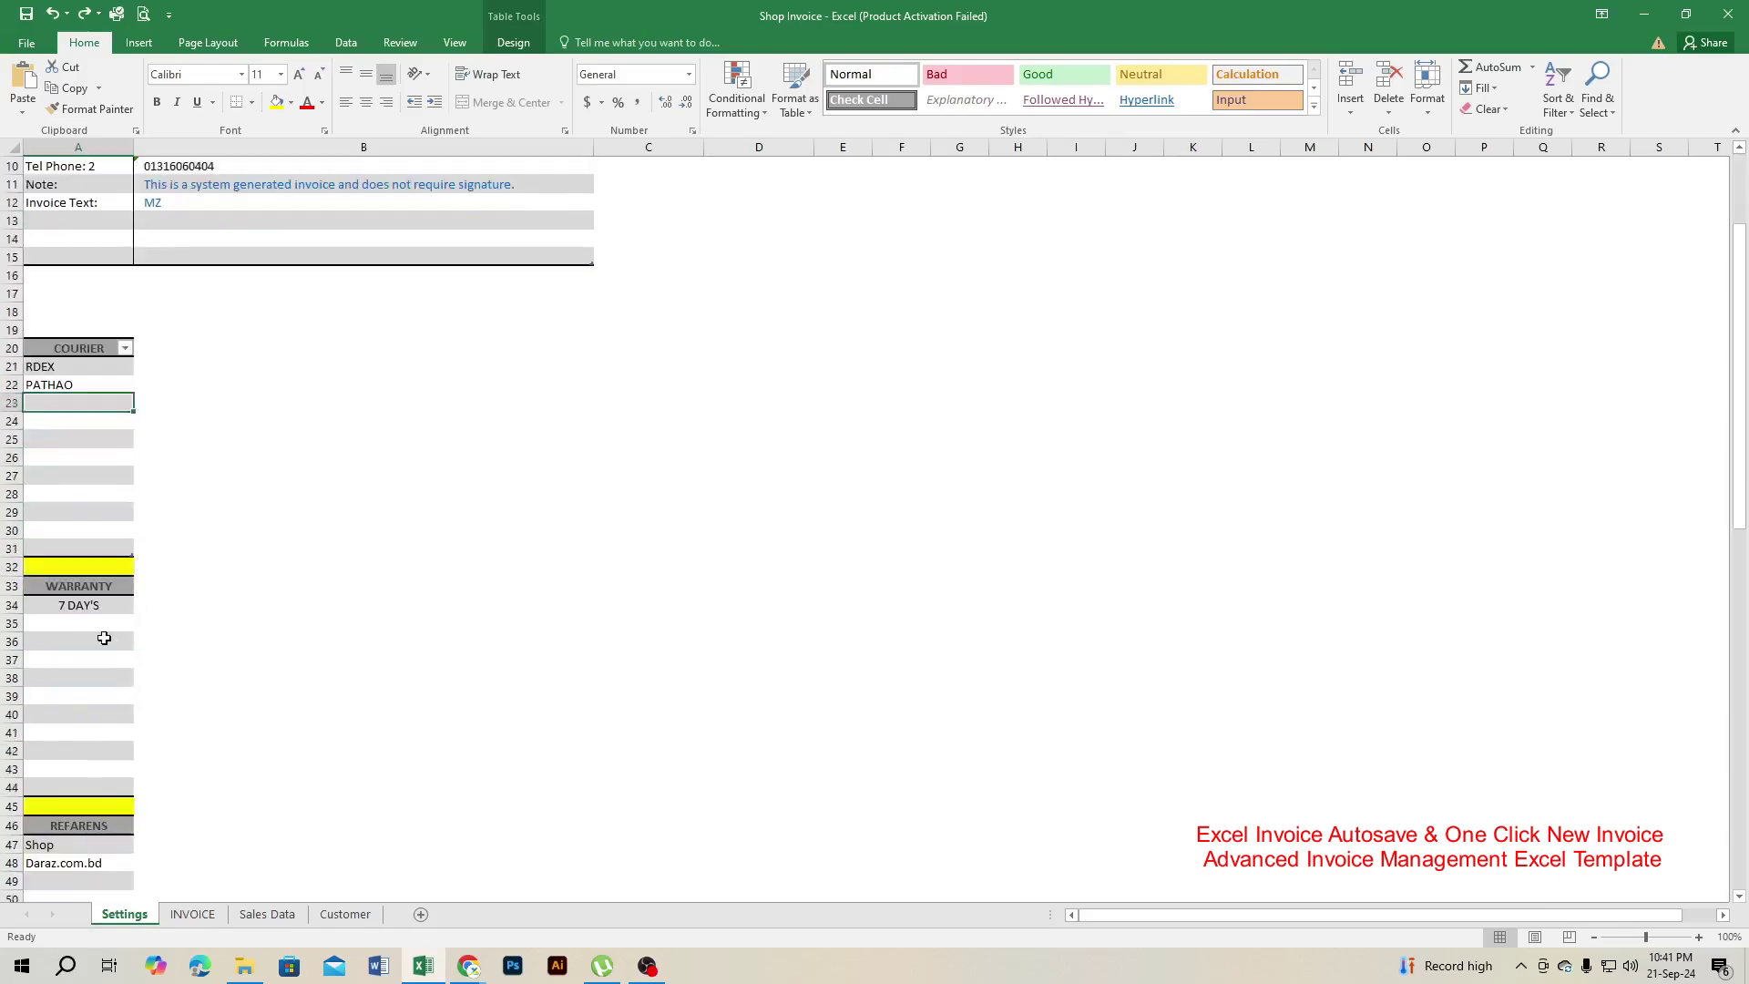
click(75, 660)
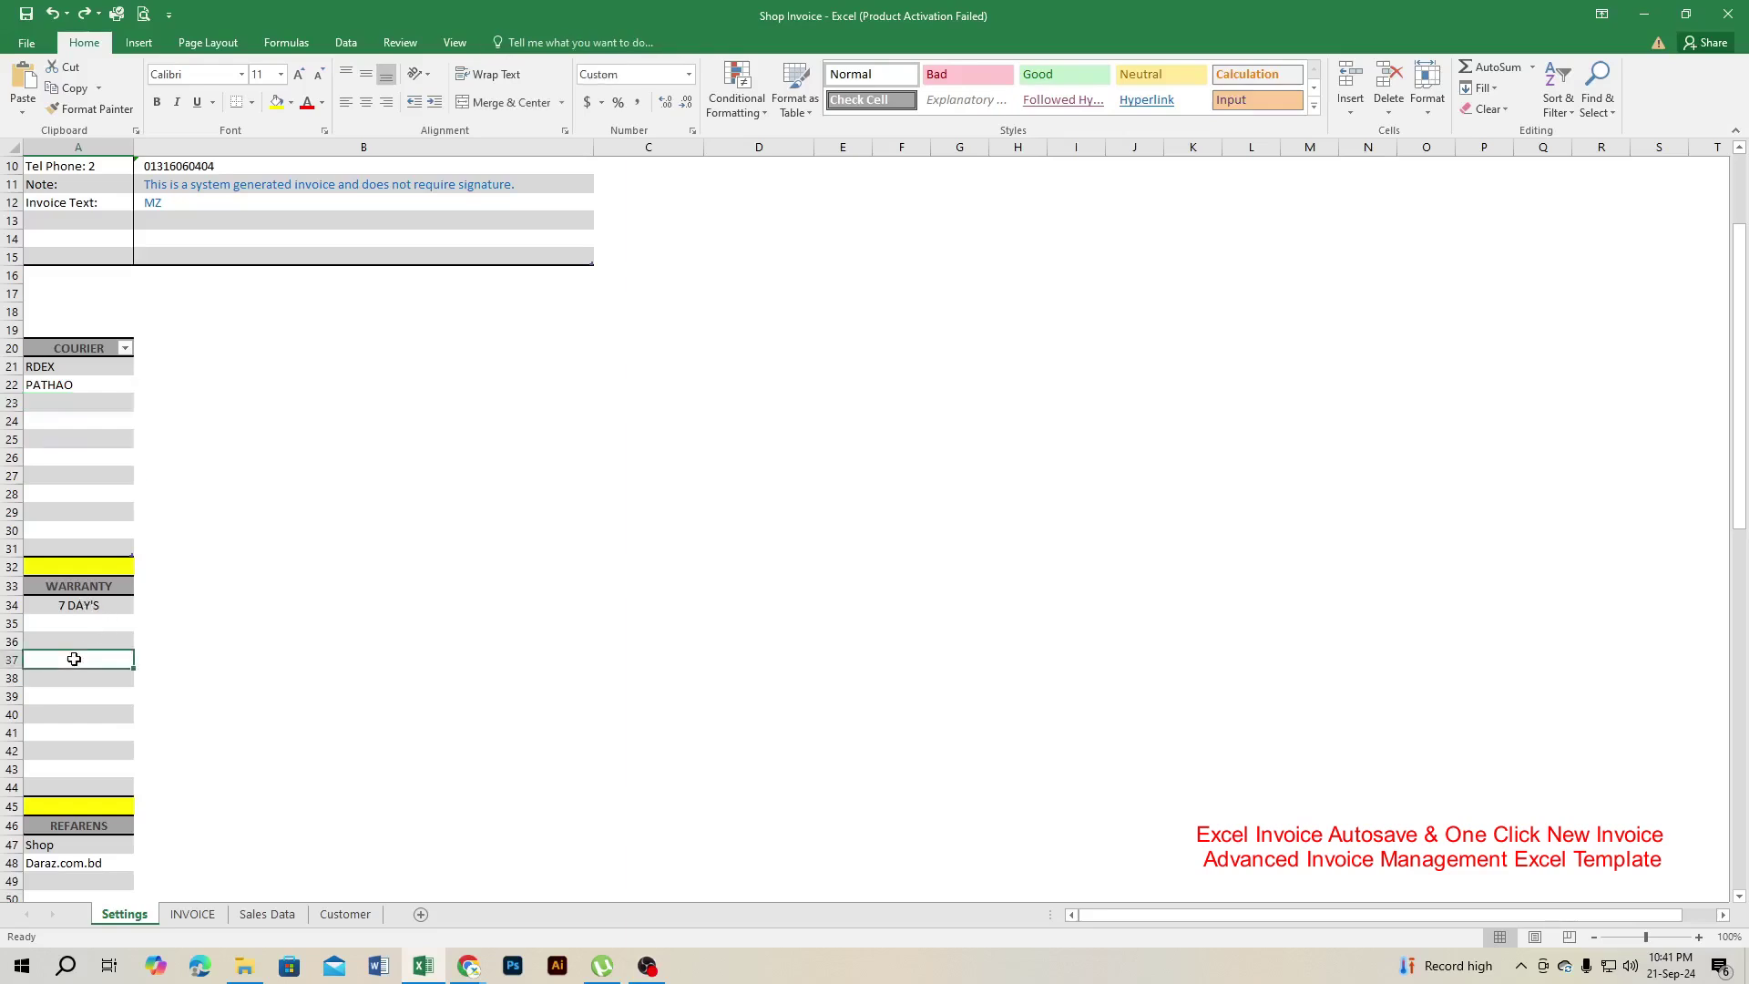
scroll(78, 656, down, 4)
click(80, 606)
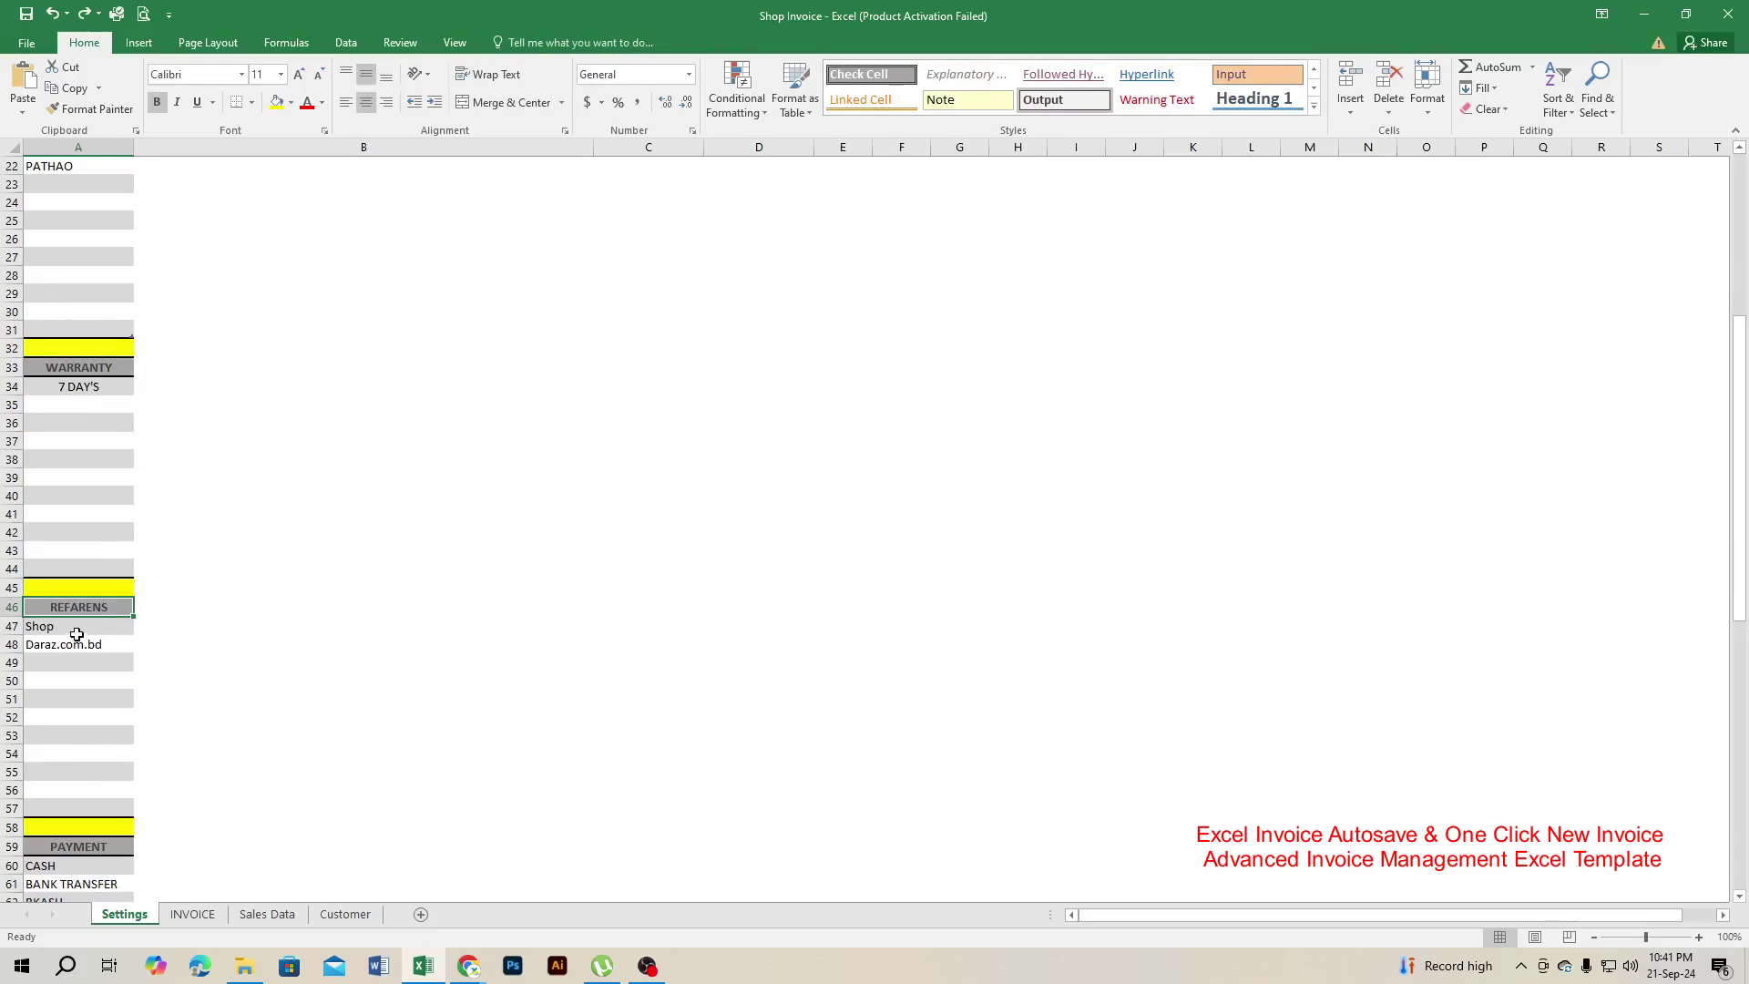
click(77, 643)
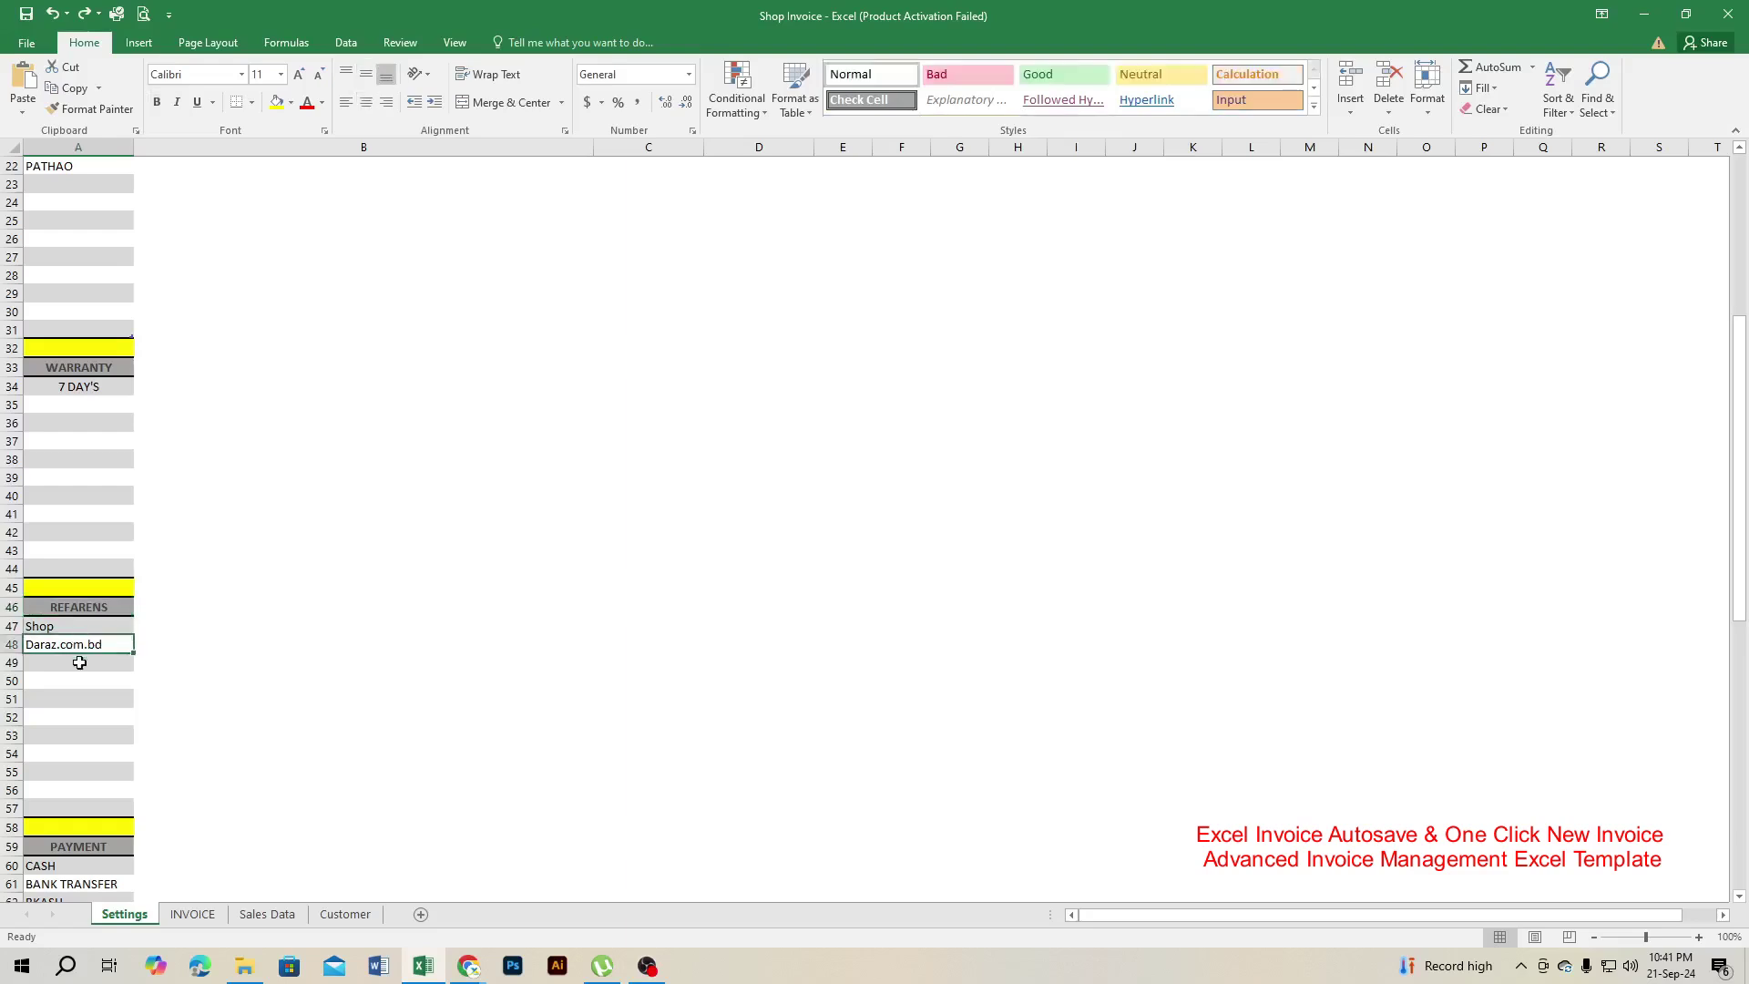
click(74, 674)
scroll(76, 674, down, 3)
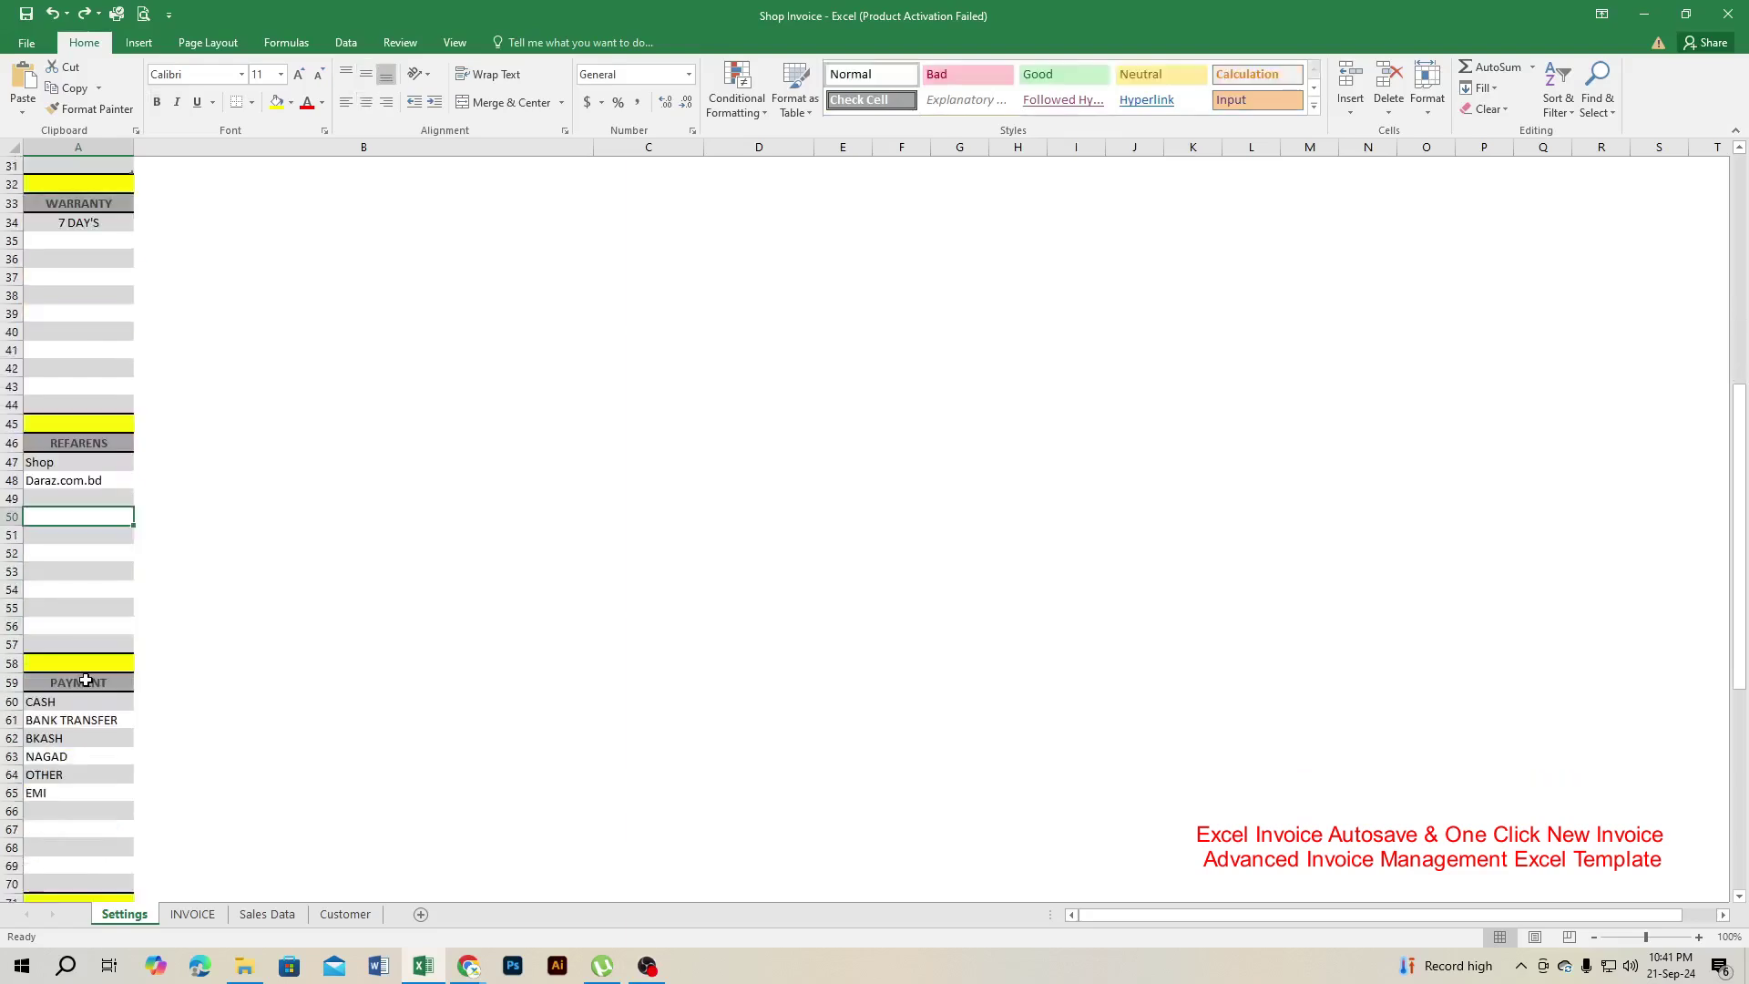
scroll(82, 673, down, 1)
Review the PAYMENT list (CASH, BKASH, NAGAD, EMI) and the SALLING BY names
click(86, 633)
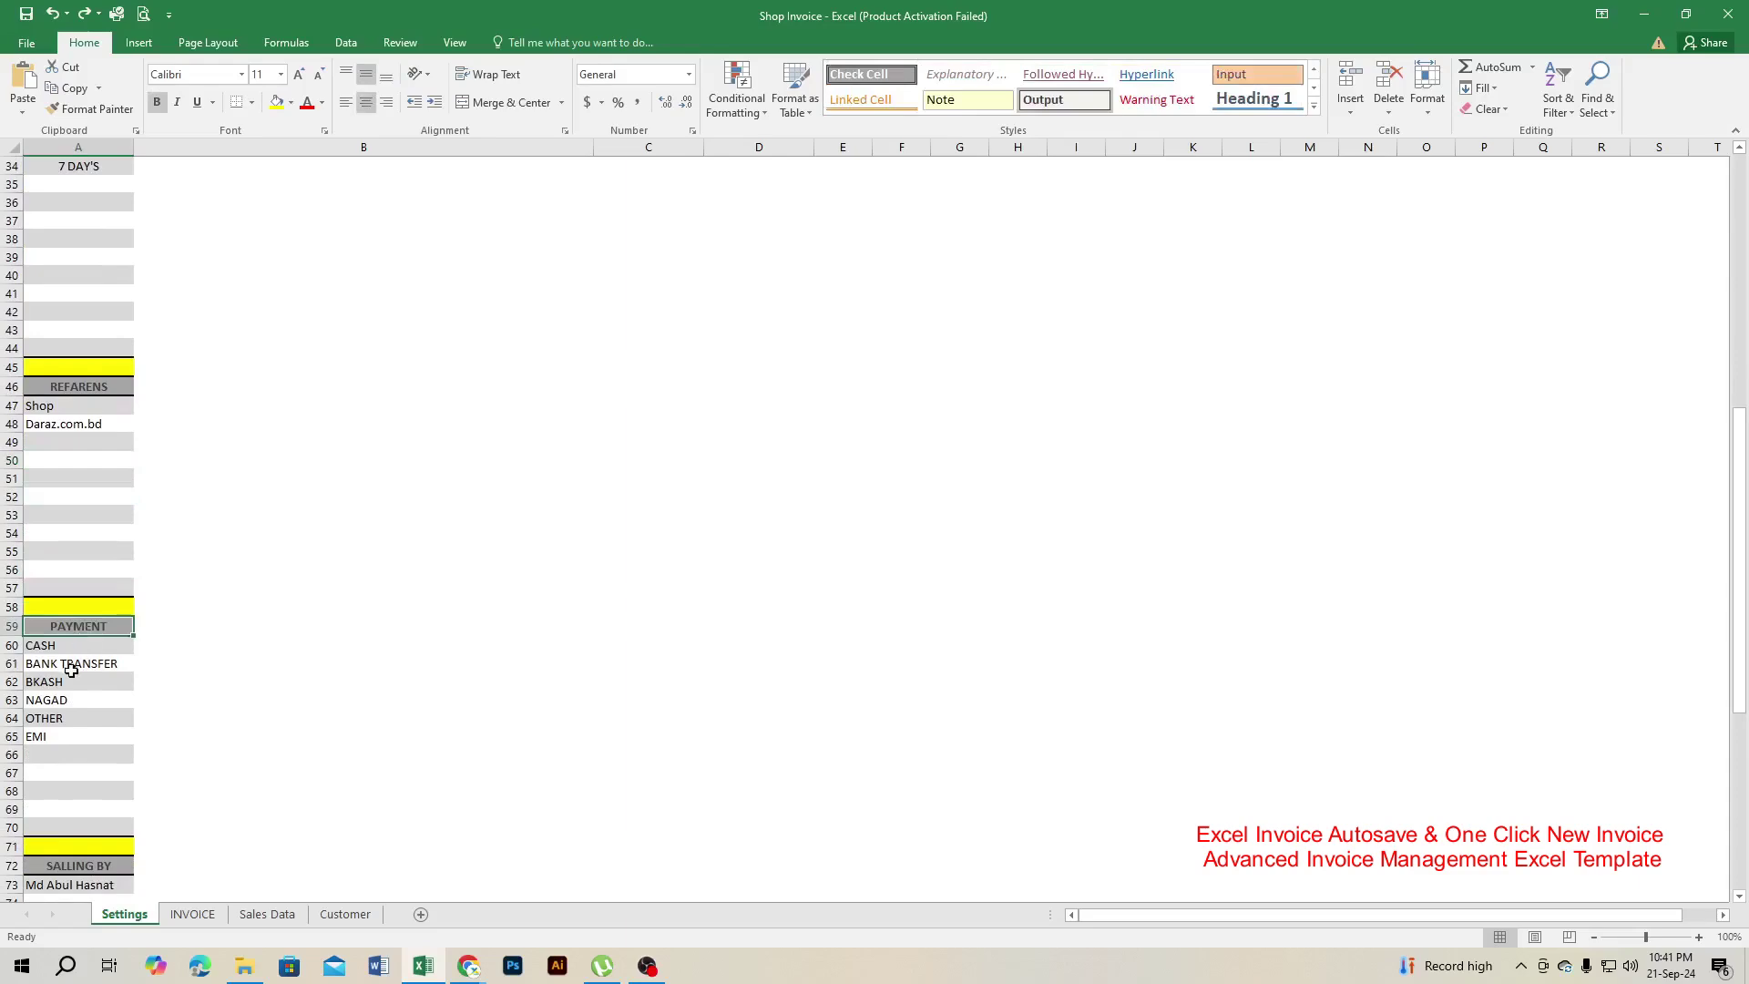
click(73, 646)
click(73, 681)
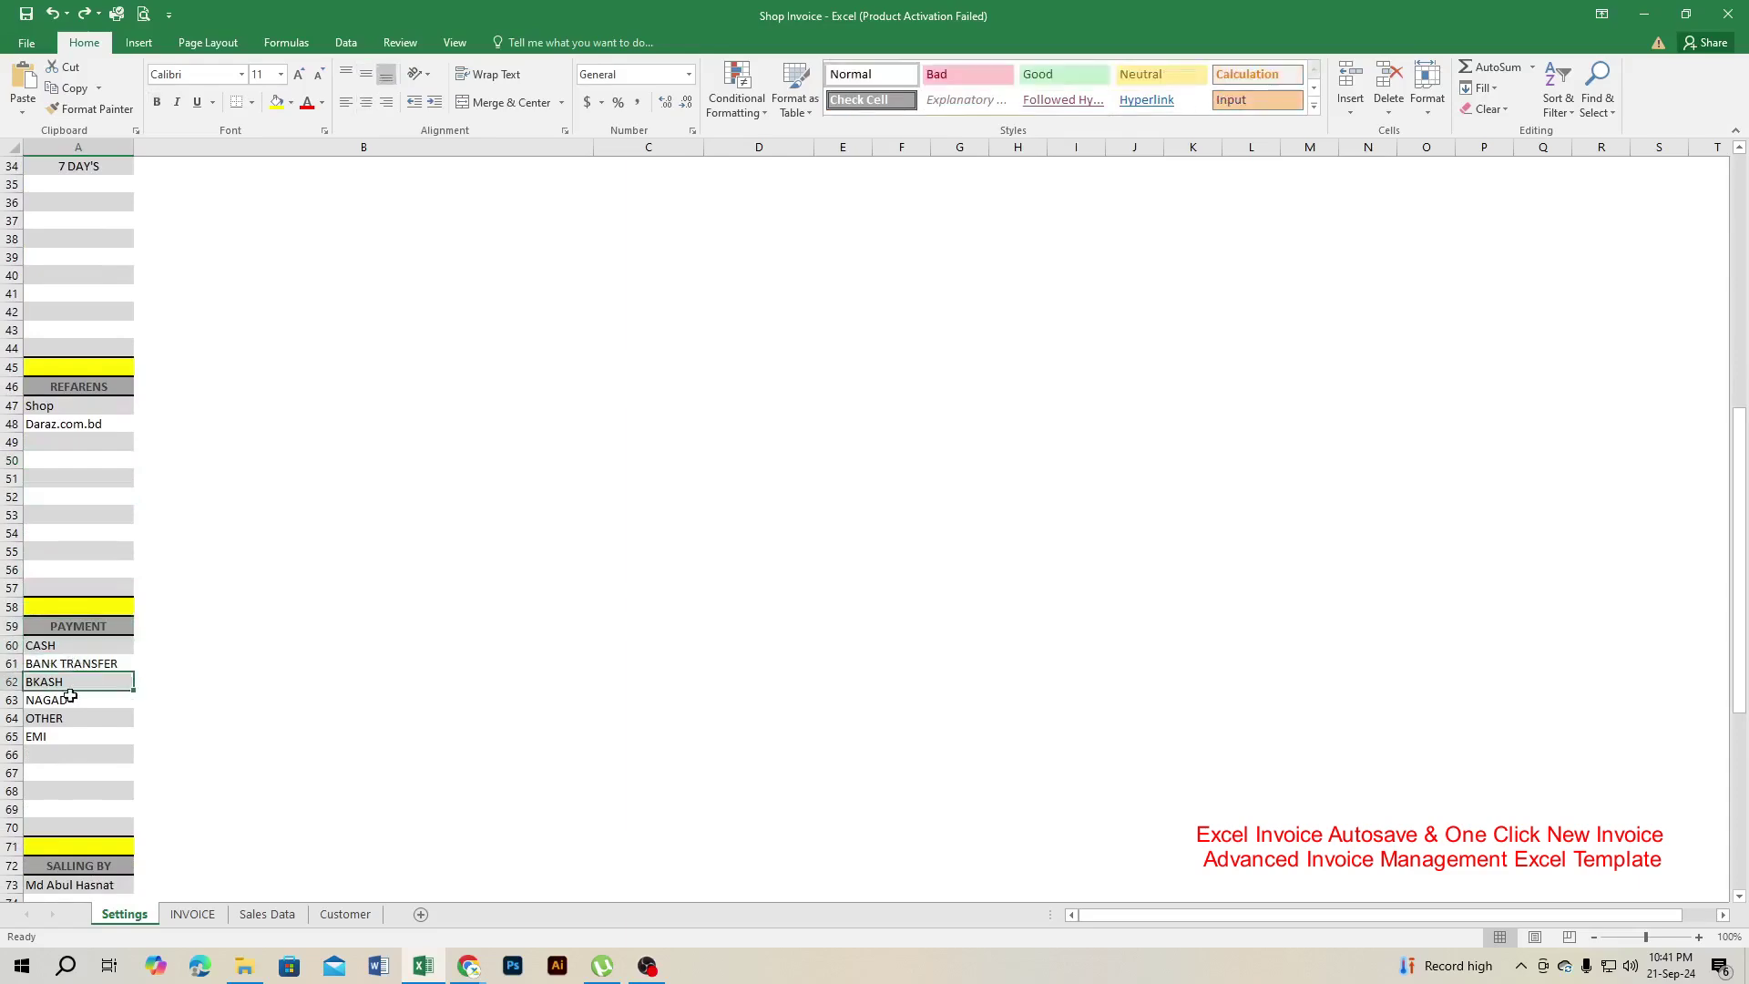
click(70, 700)
click(60, 738)
scroll(60, 740, down, 3)
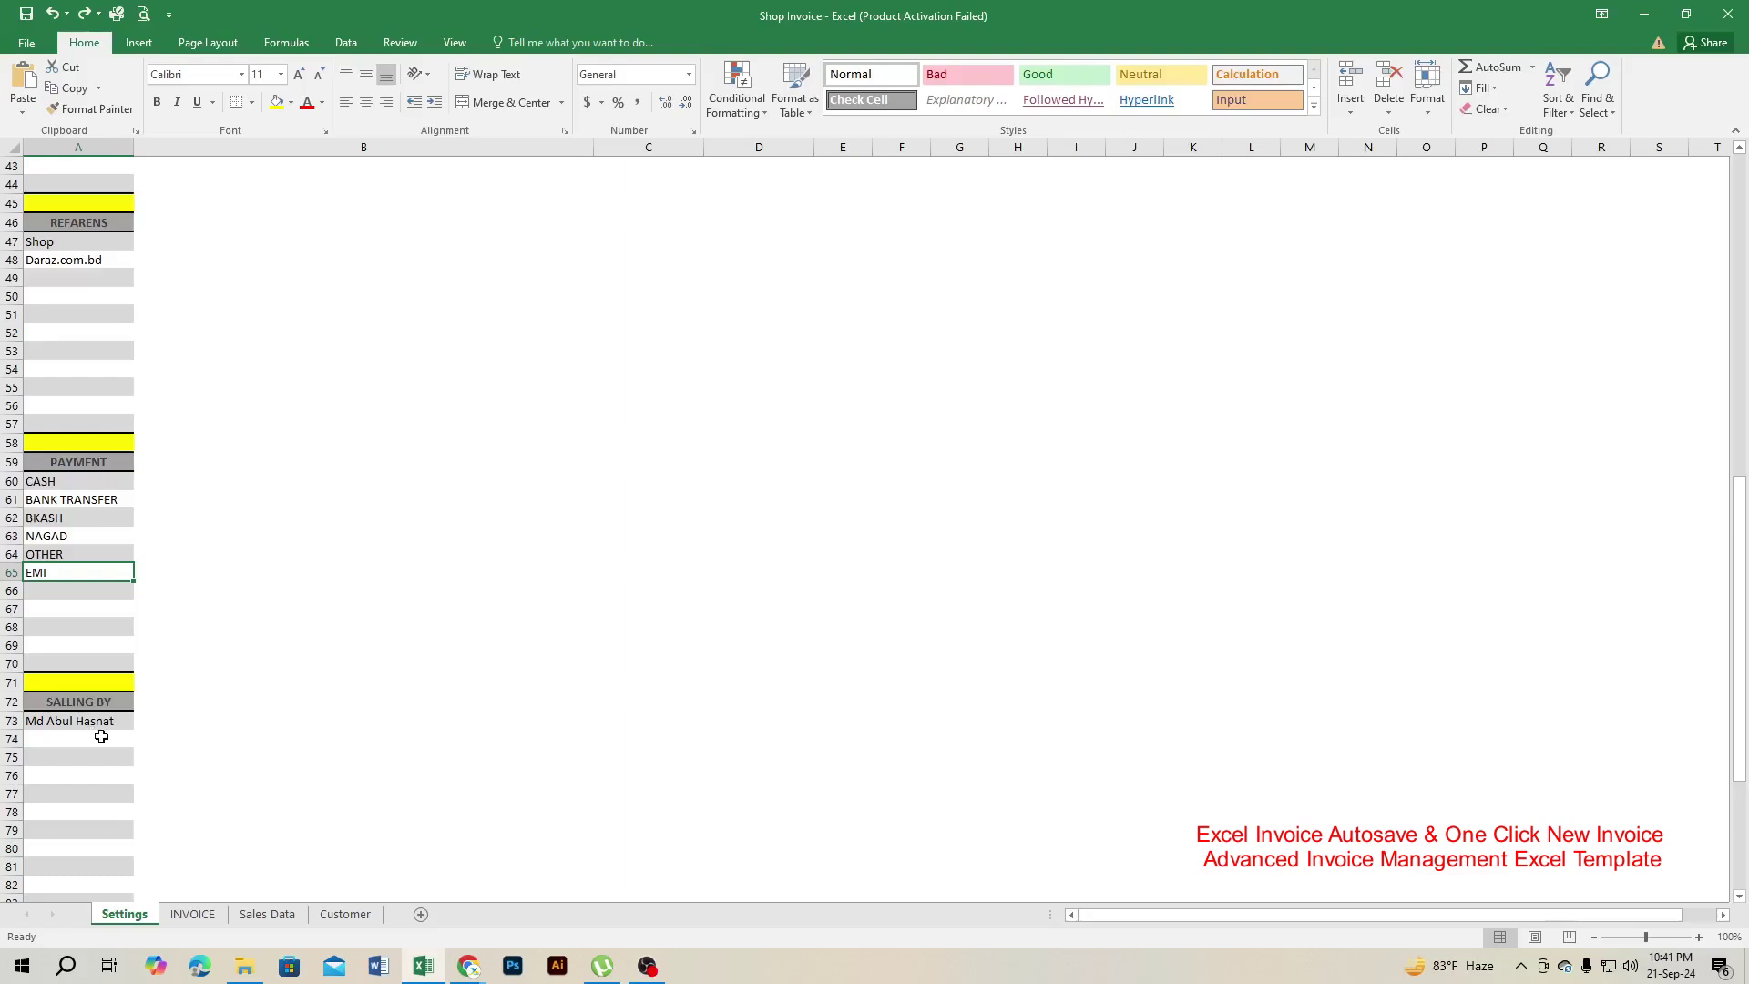
scroll(101, 737, down, 1)
drag(89, 664, 65, 785)
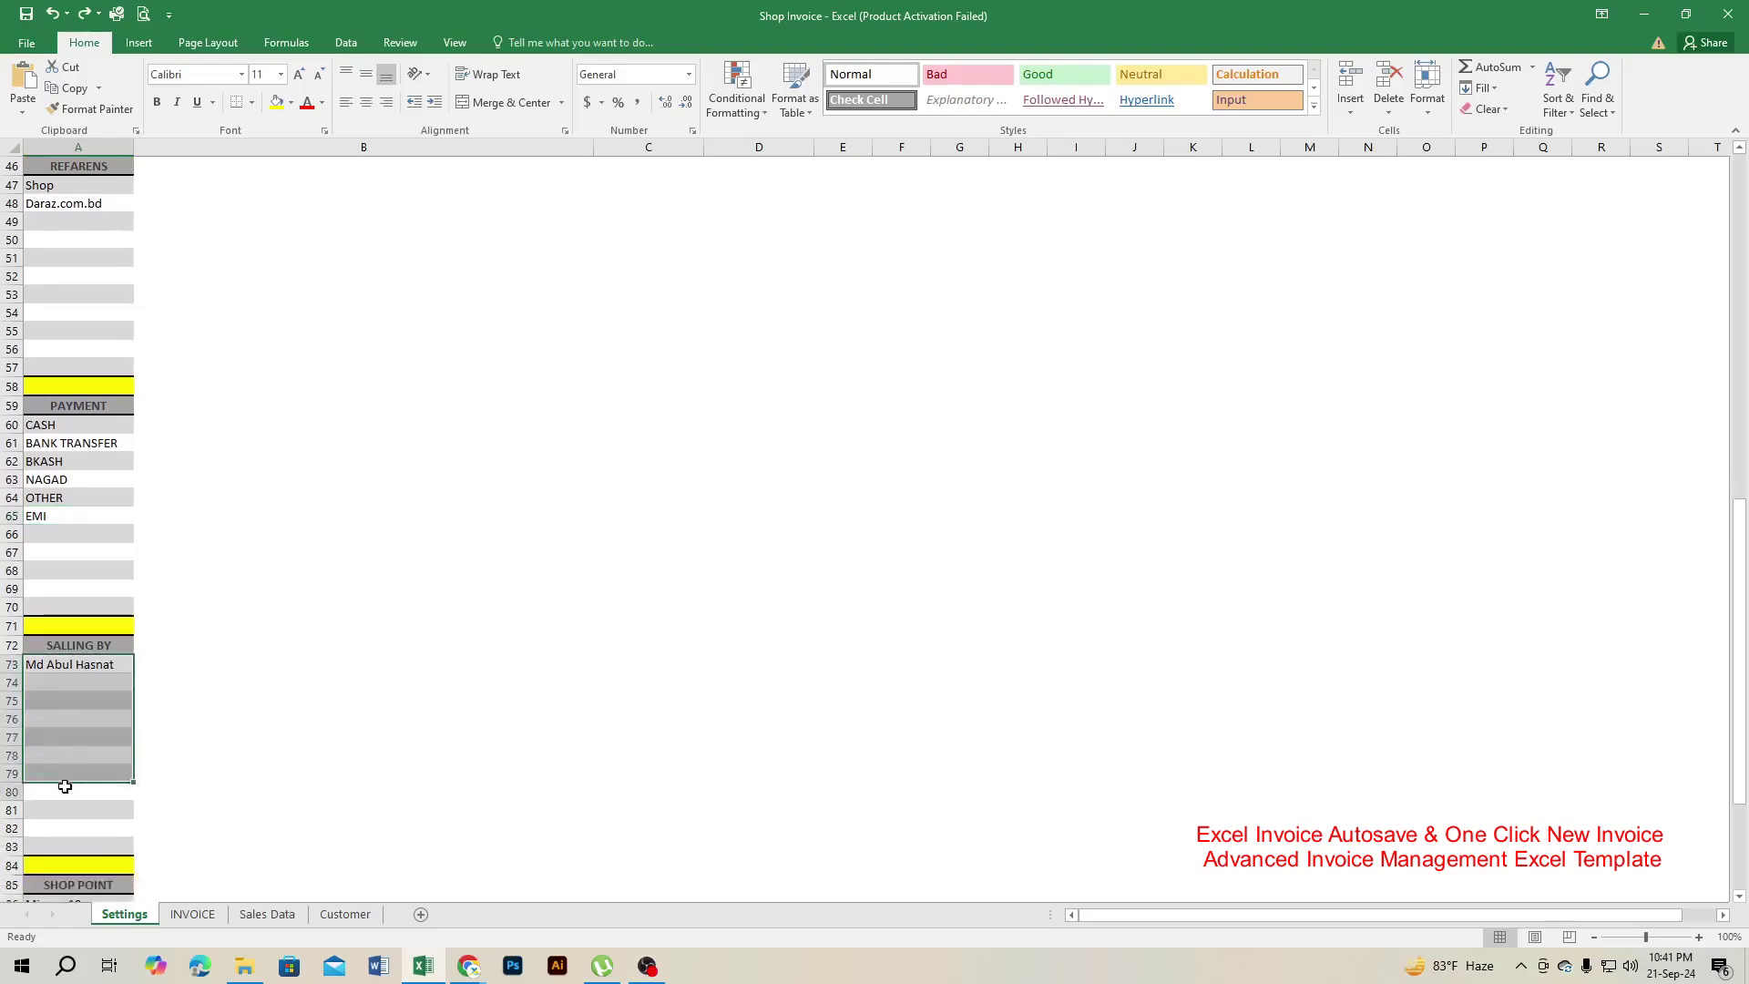
click(86, 773)
scroll(118, 745, down, 3)
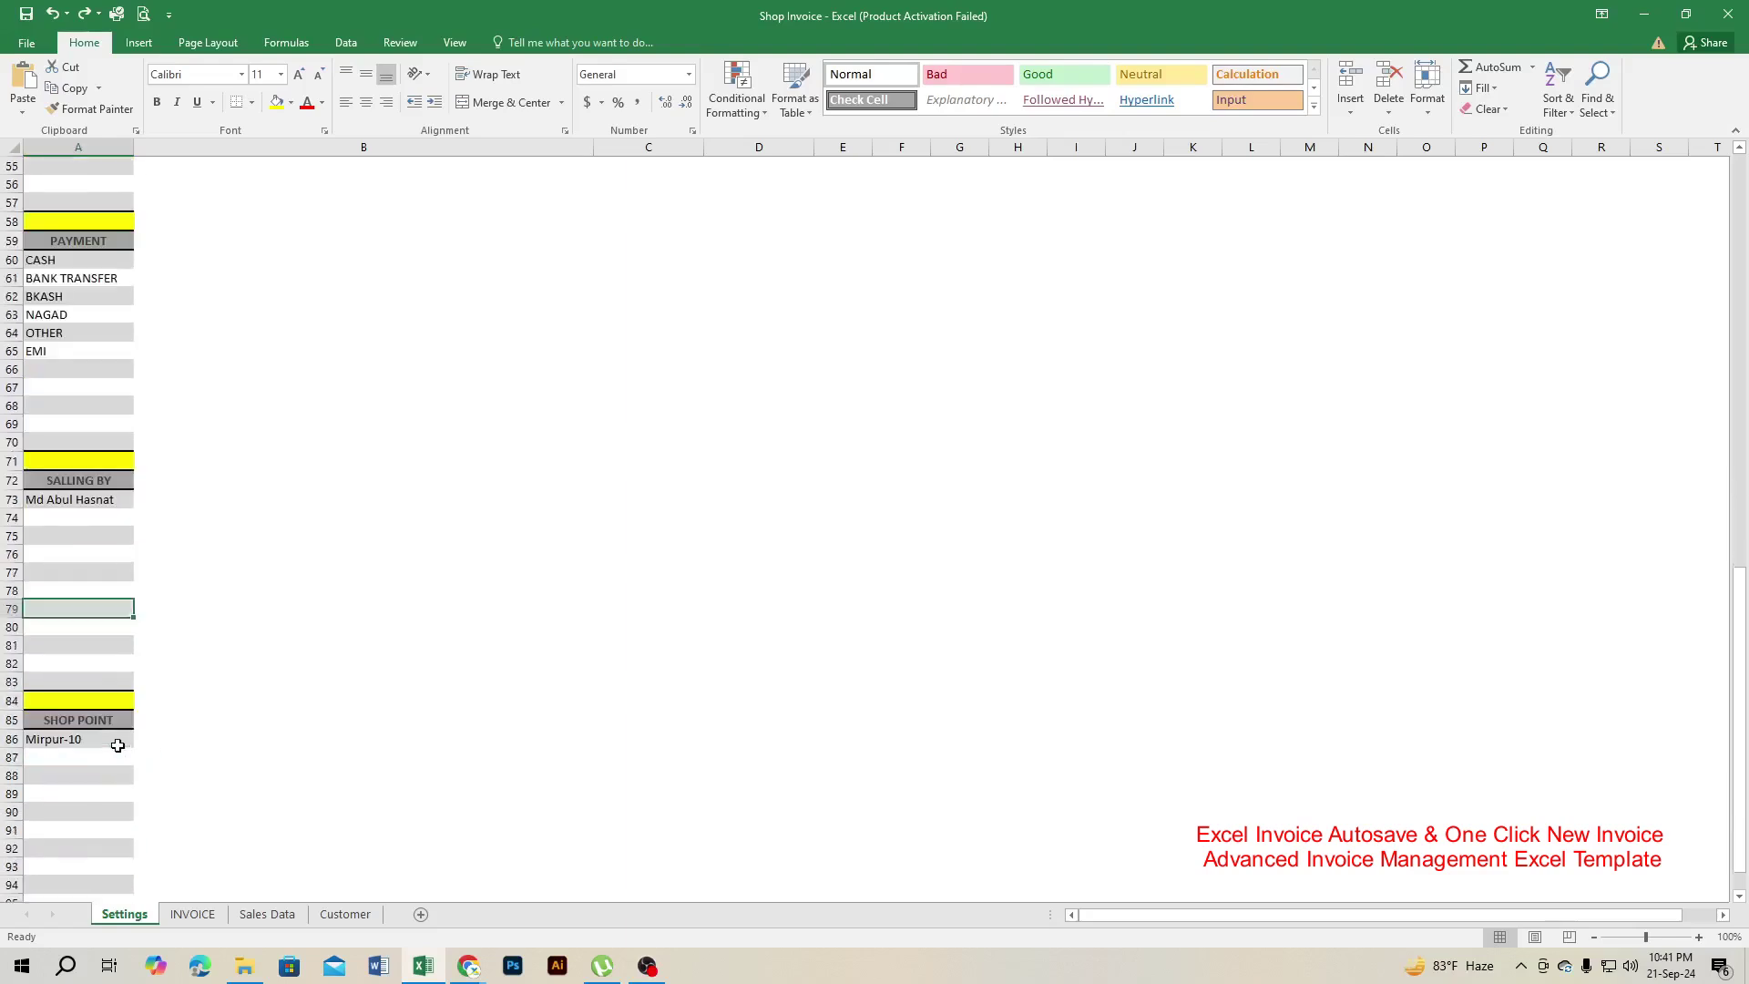
Check the SHOP POINT list with Mirpur-10, then return to the INVOICE sheet
click(82, 719)
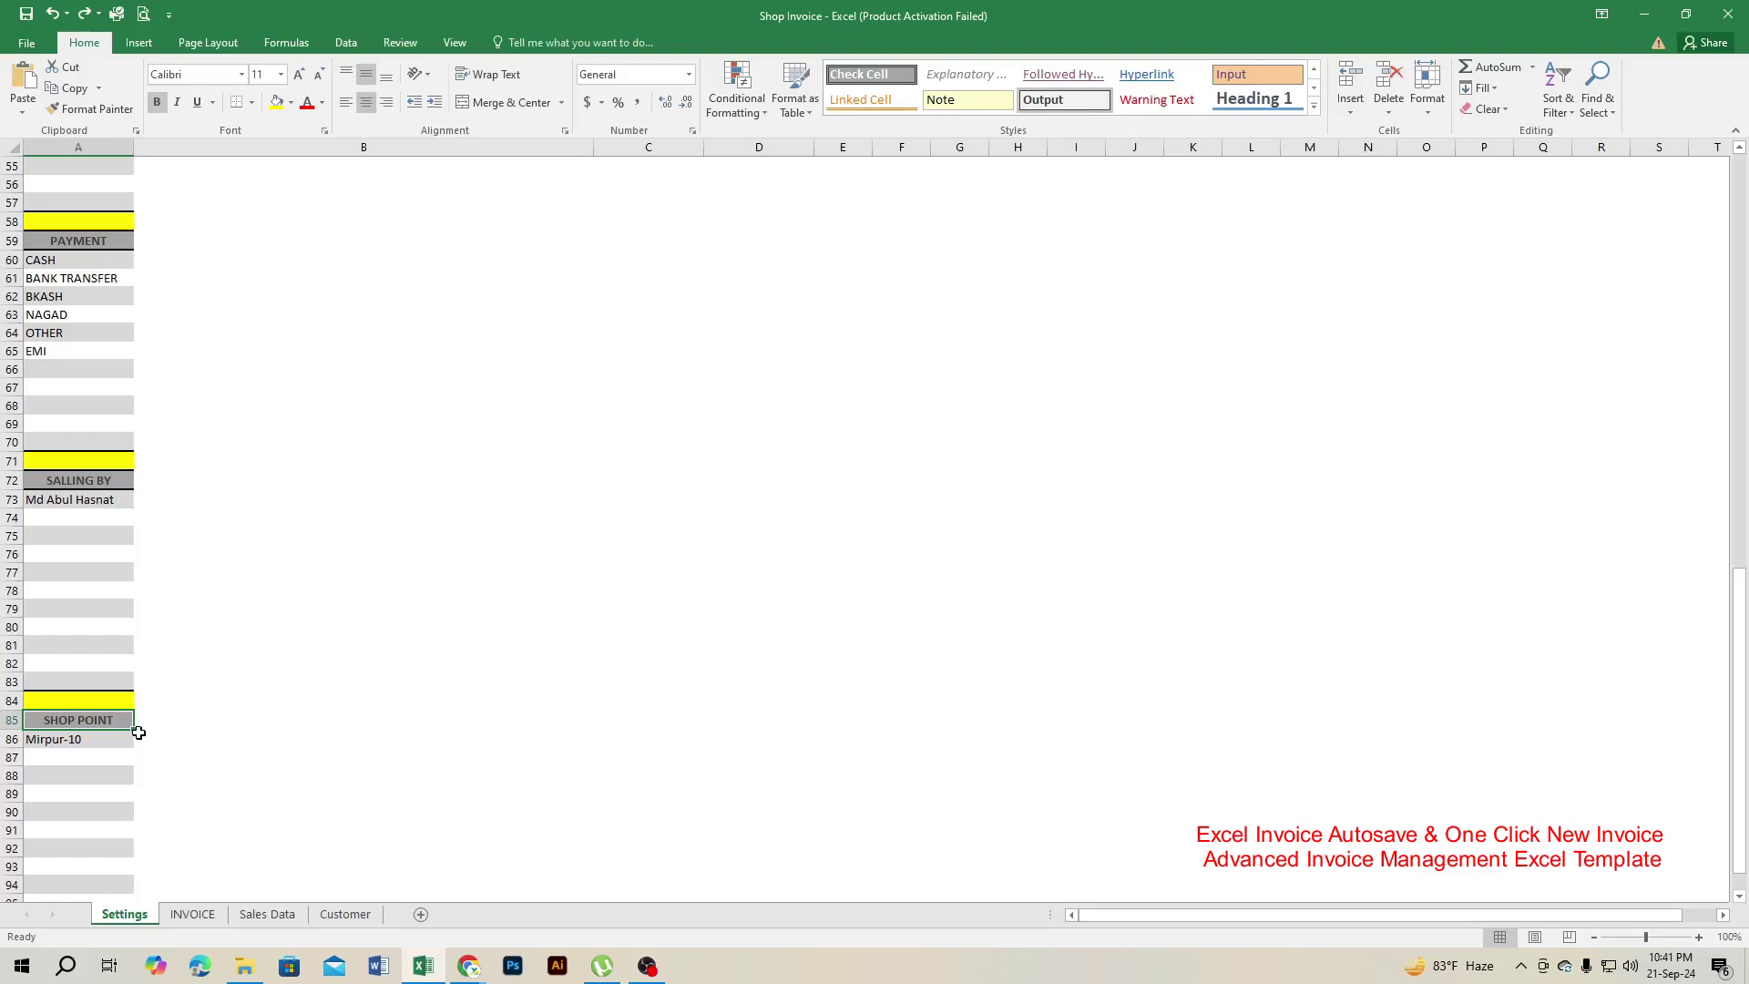
scroll(86, 761, down, 1)
click(68, 683)
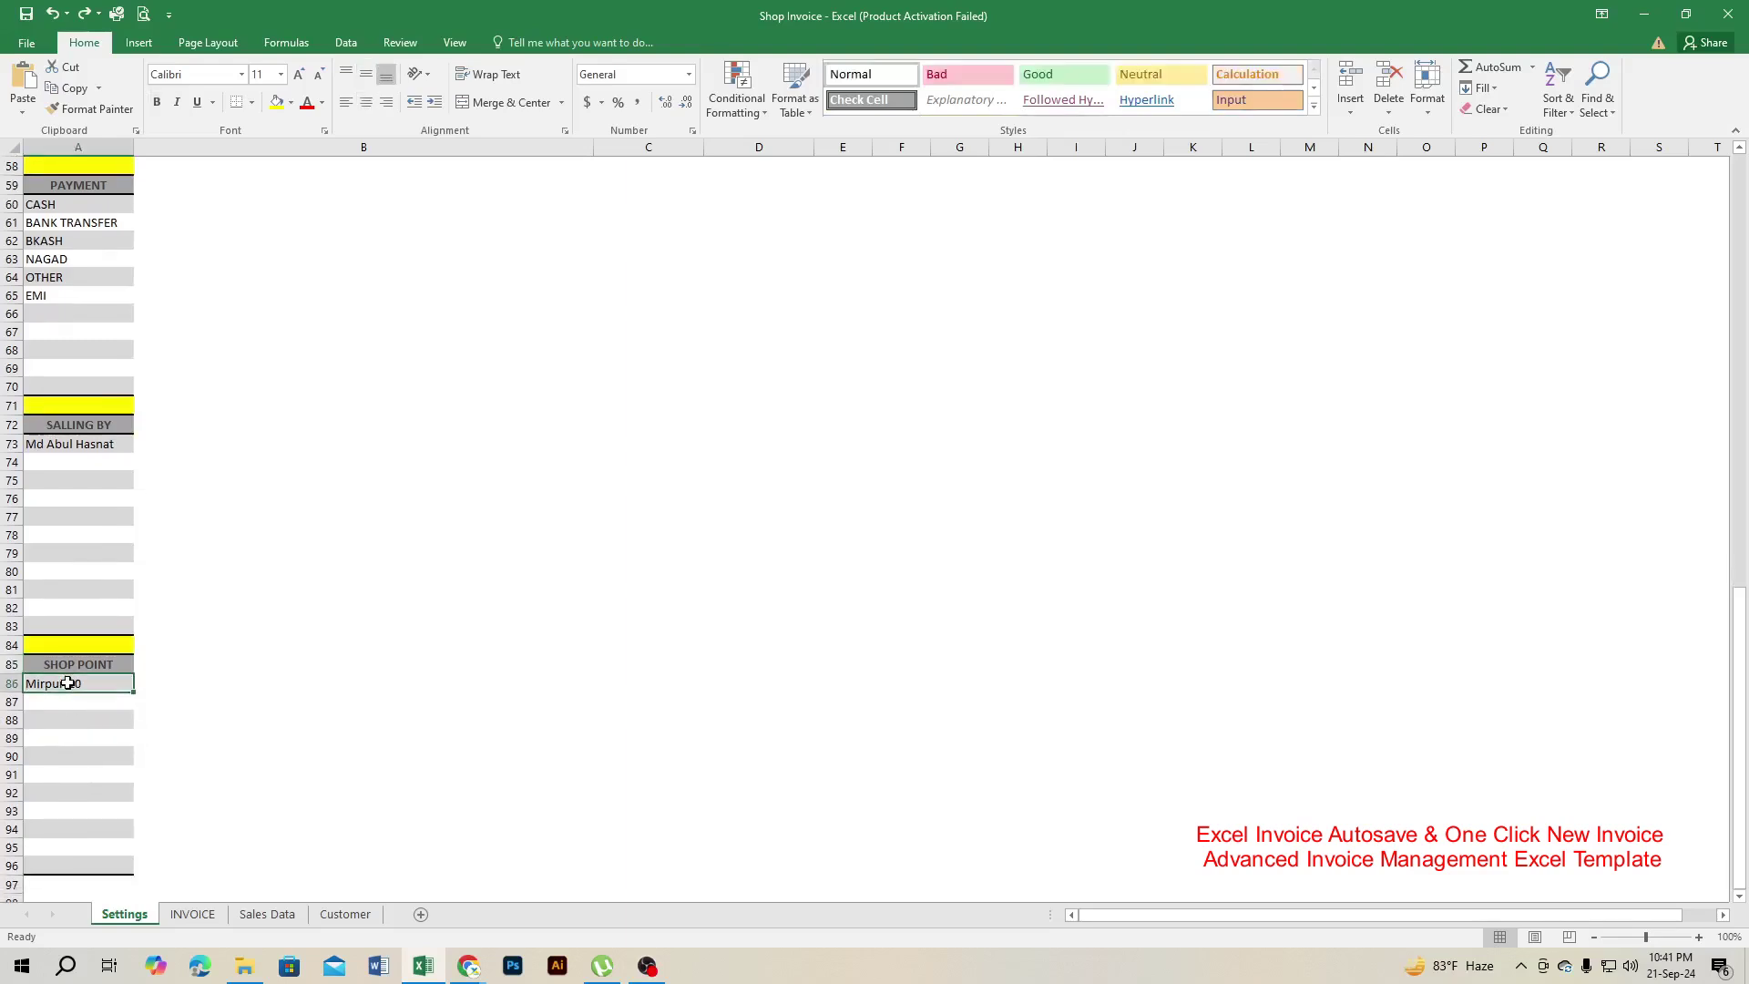
click(67, 707)
click(58, 761)
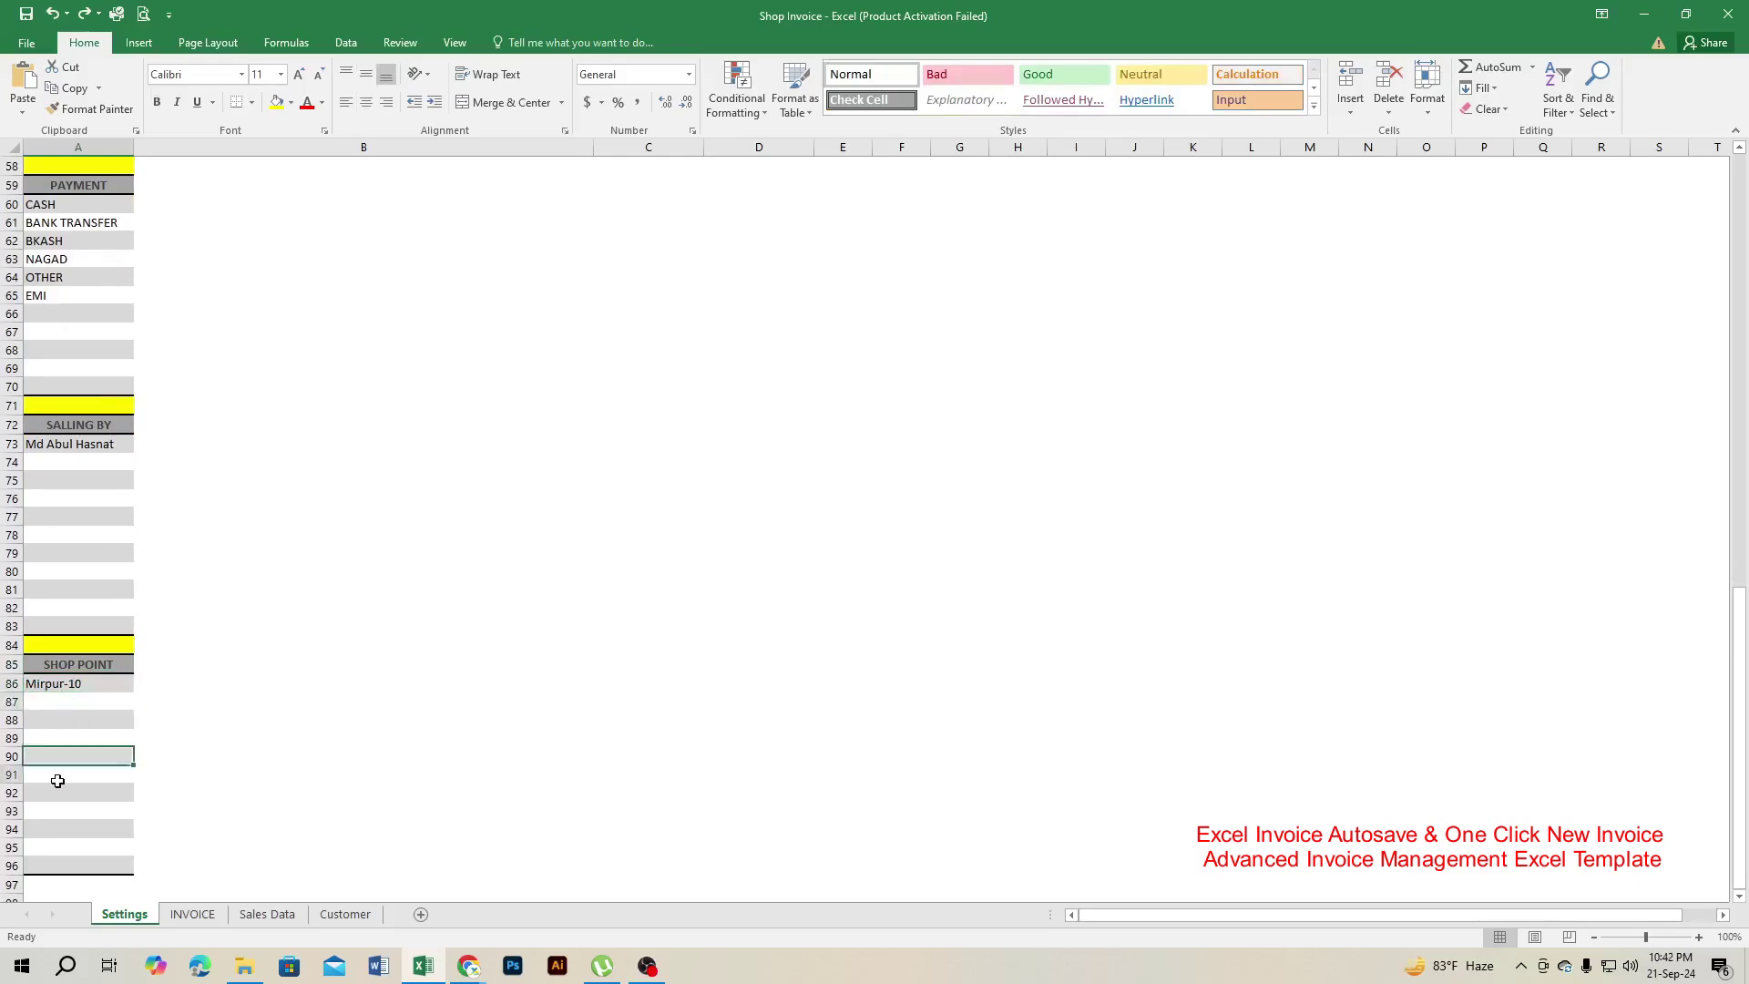
click(57, 781)
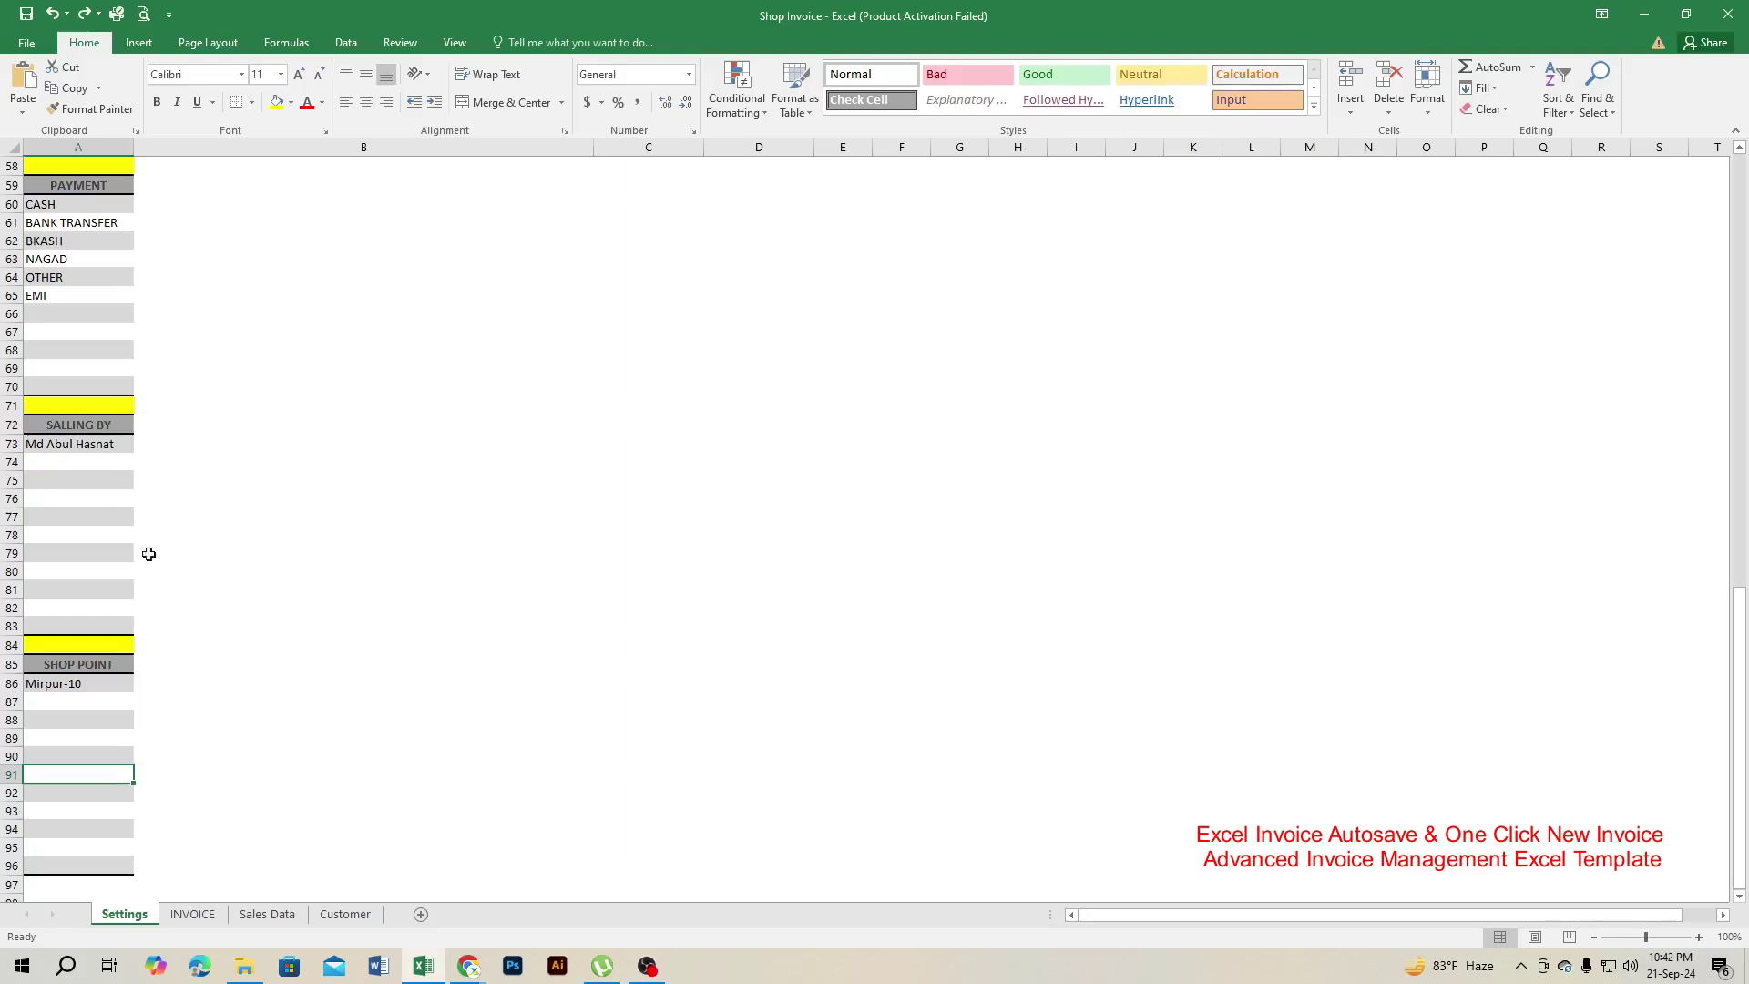
click(194, 914)
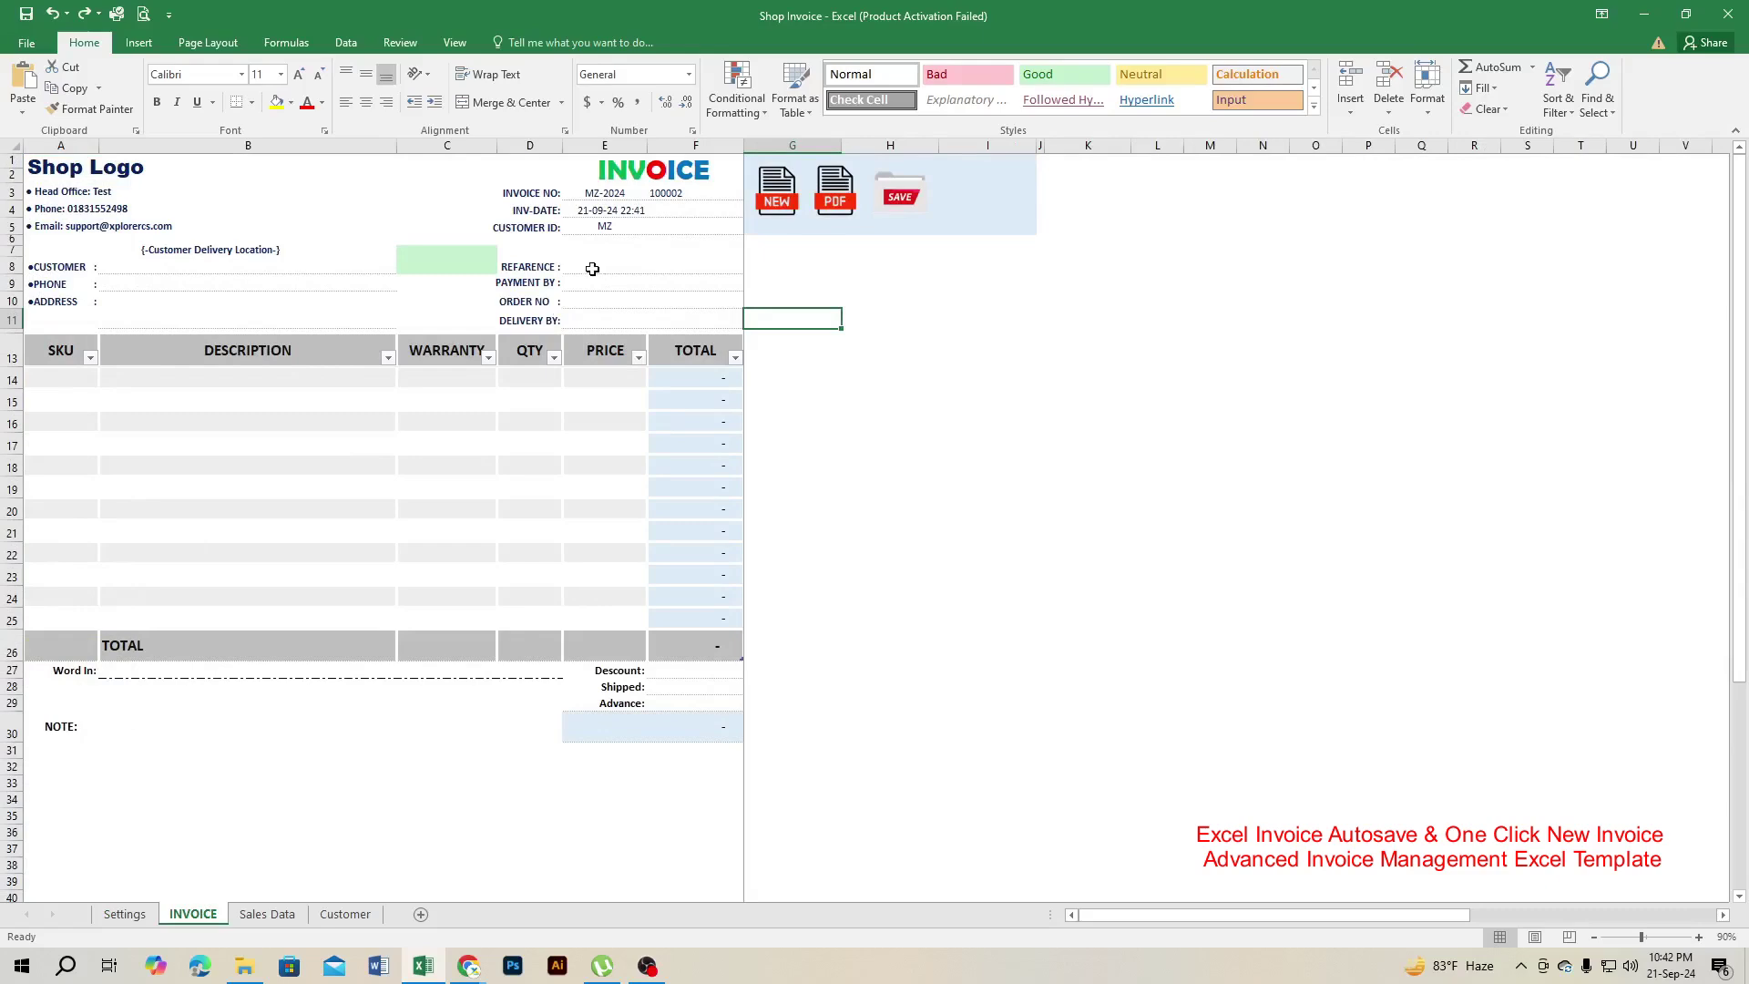
Set Reference to Daraz.com.bd and Payment By to NAGAD from their dropdowns
click(592, 269)
click(752, 265)
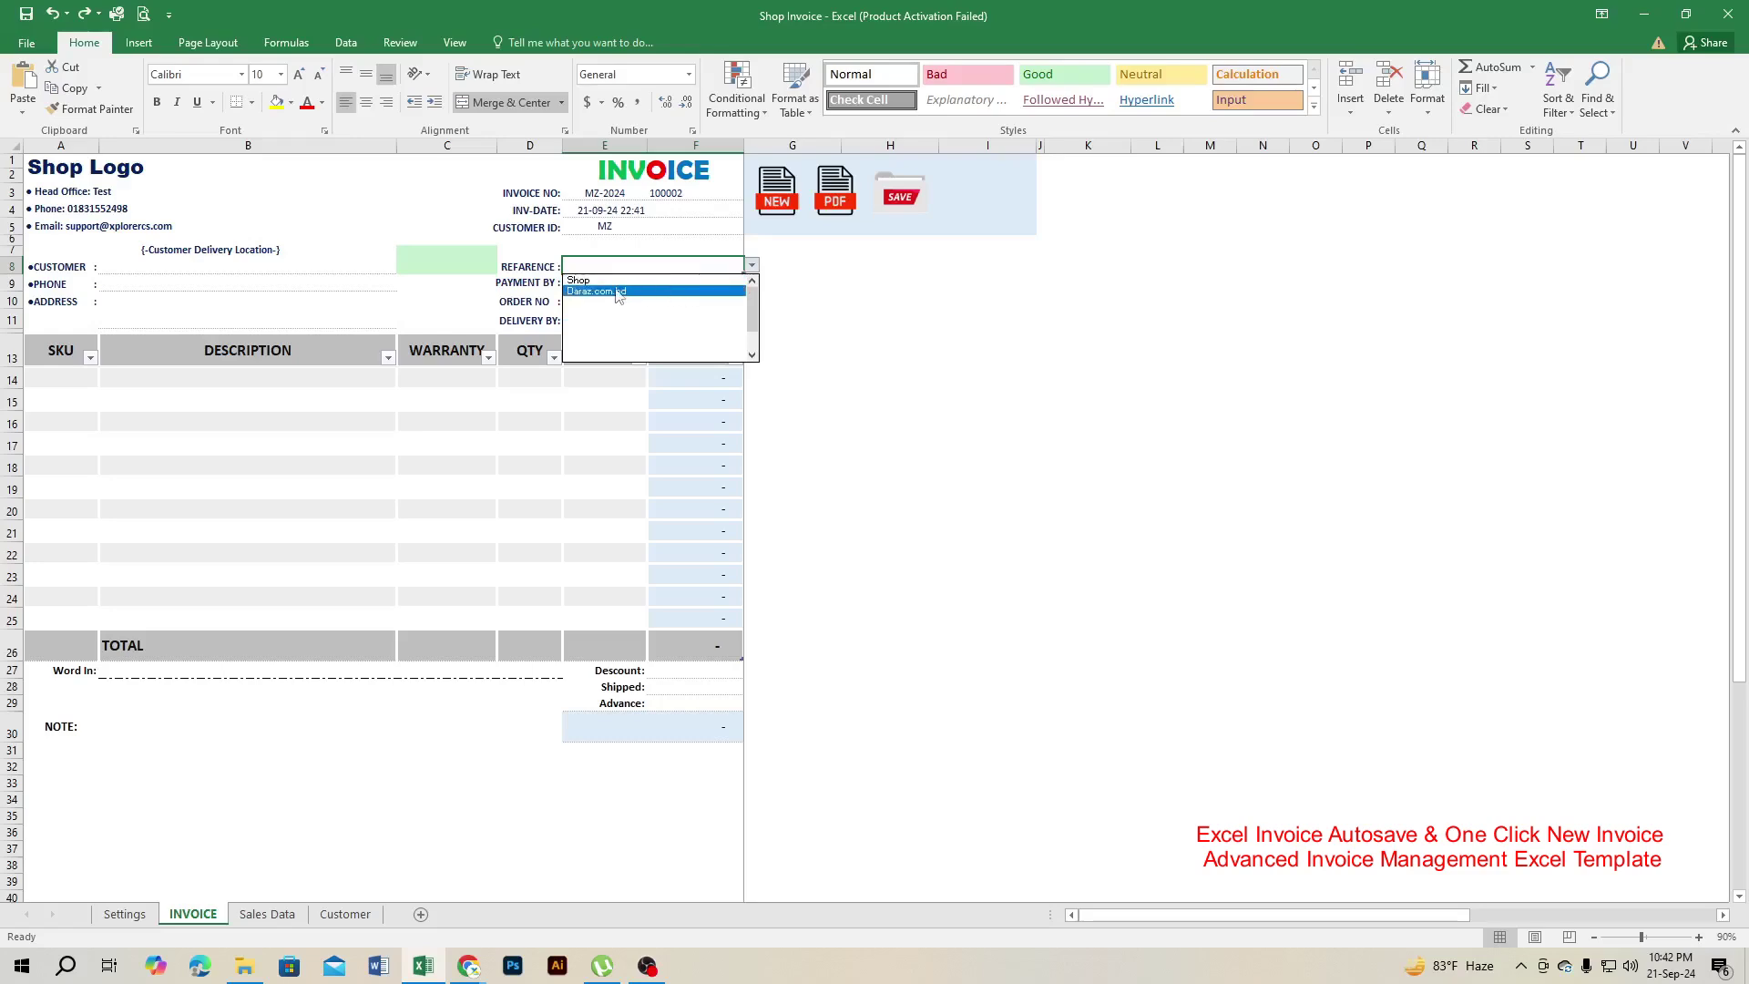
click(609, 291)
click(627, 282)
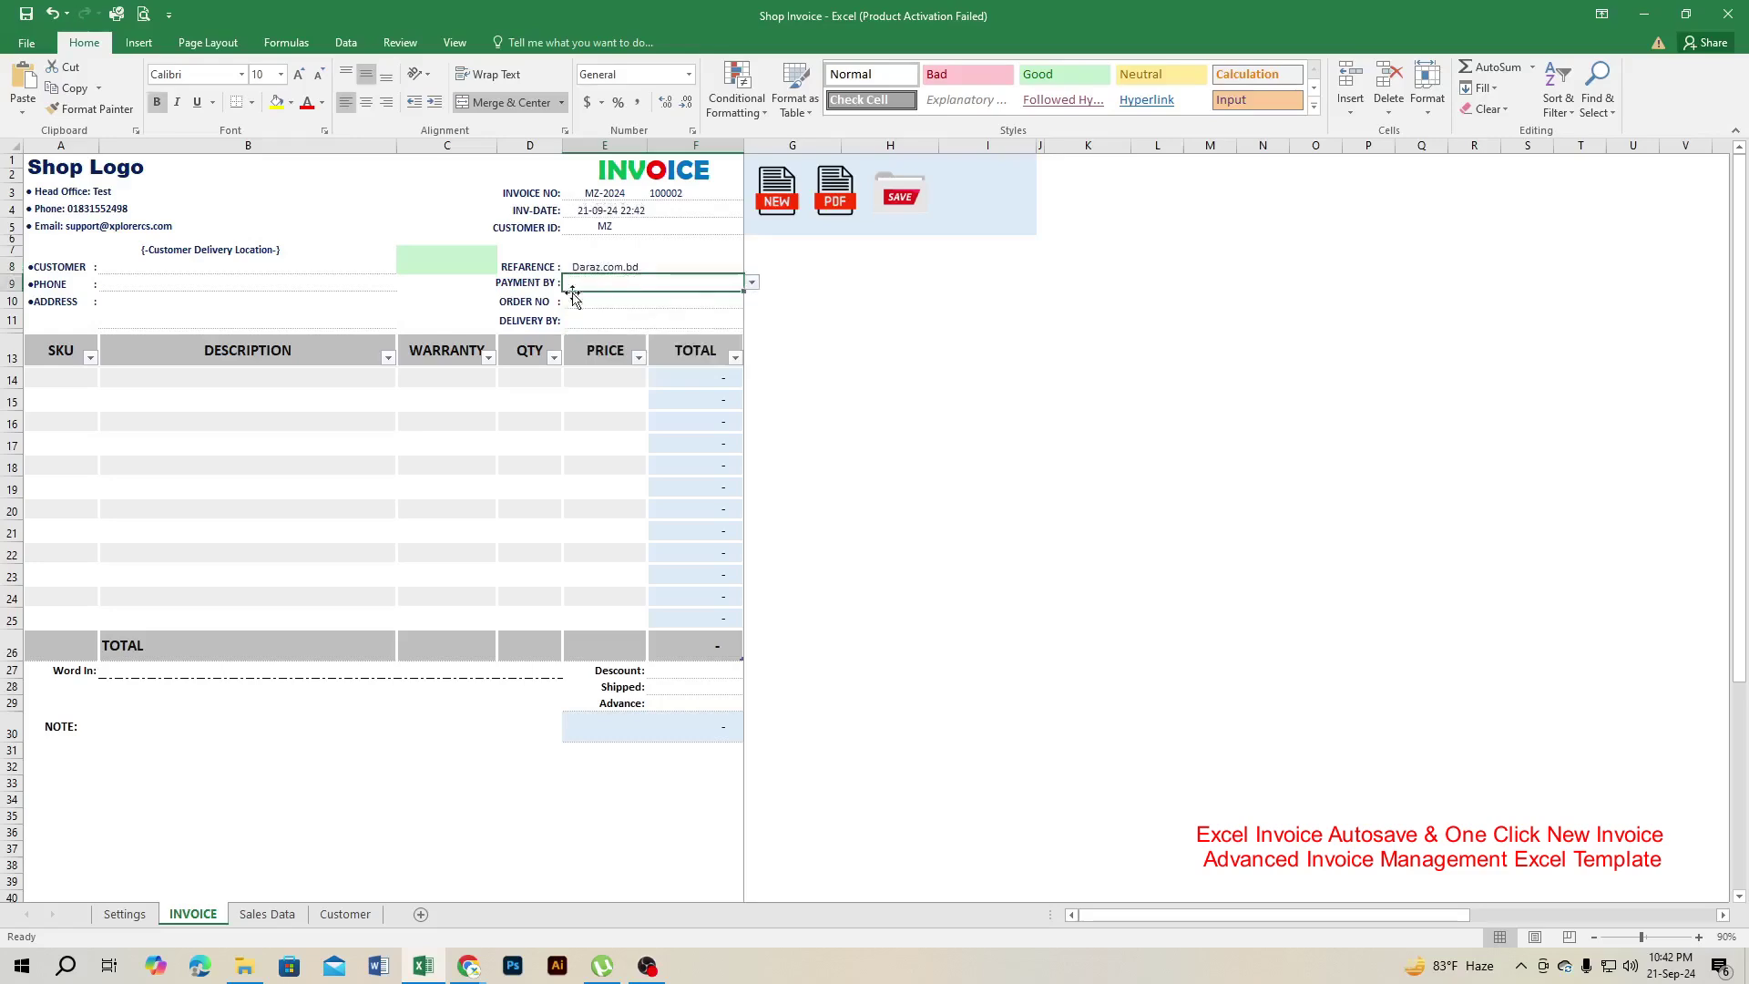
click(752, 283)
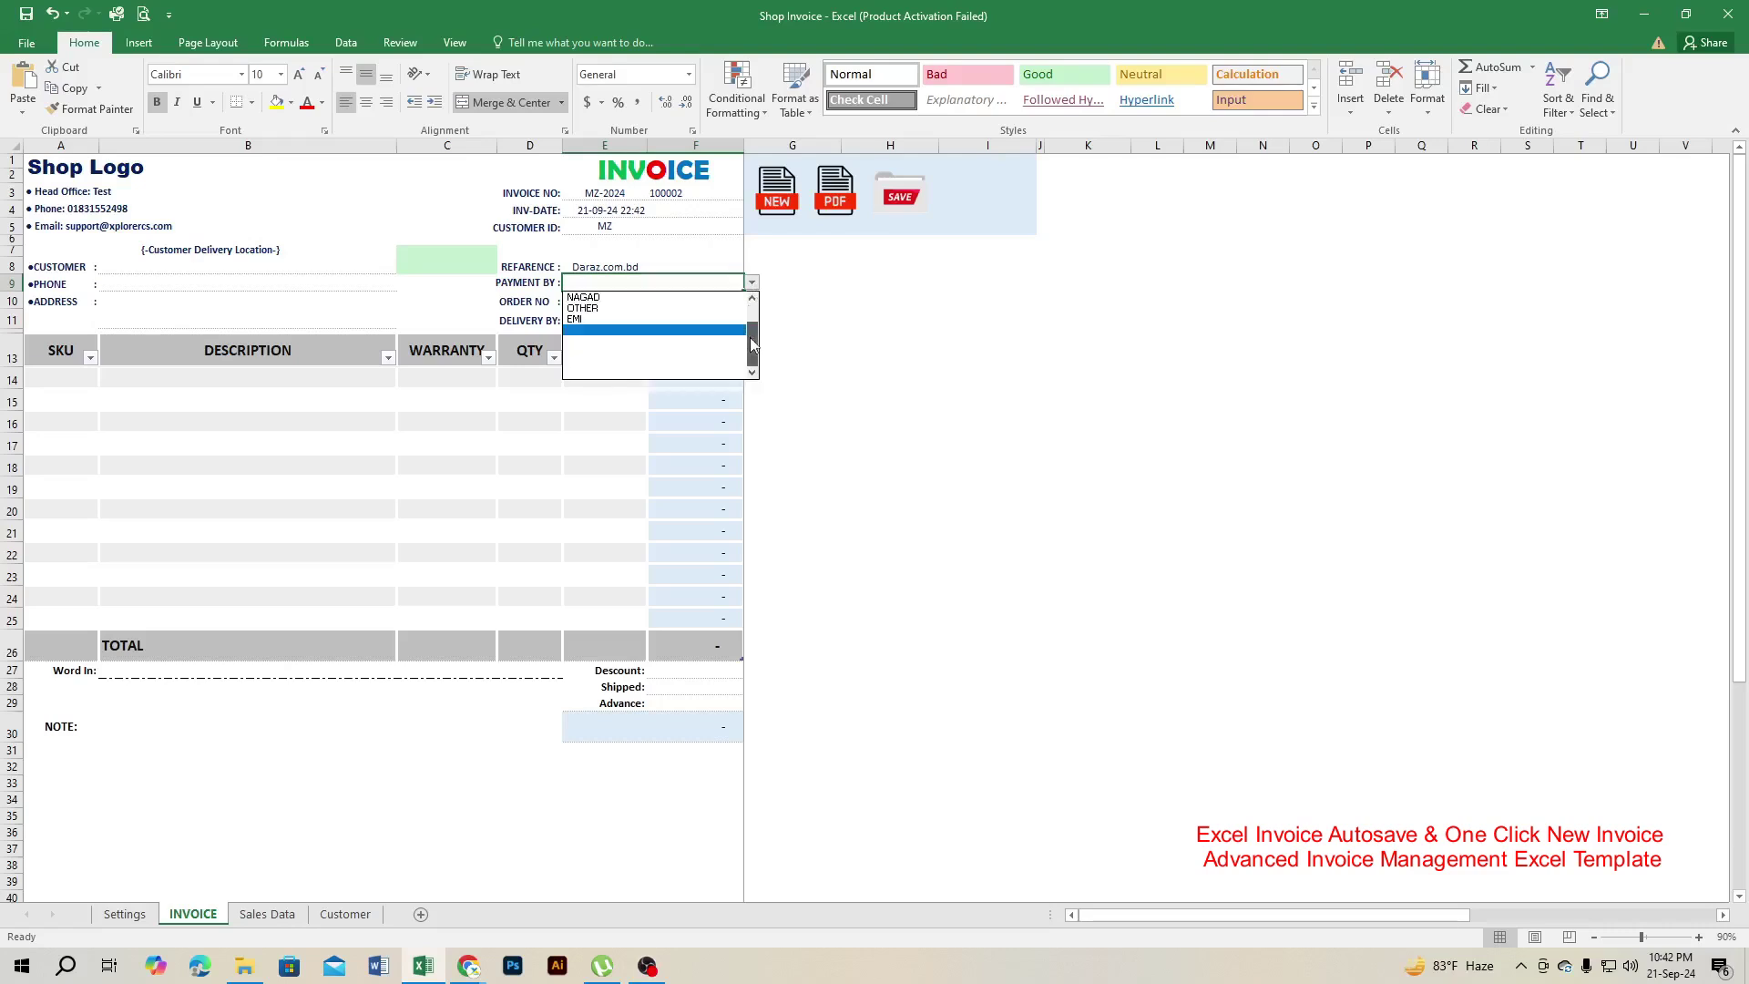
drag(751, 333, 751, 305)
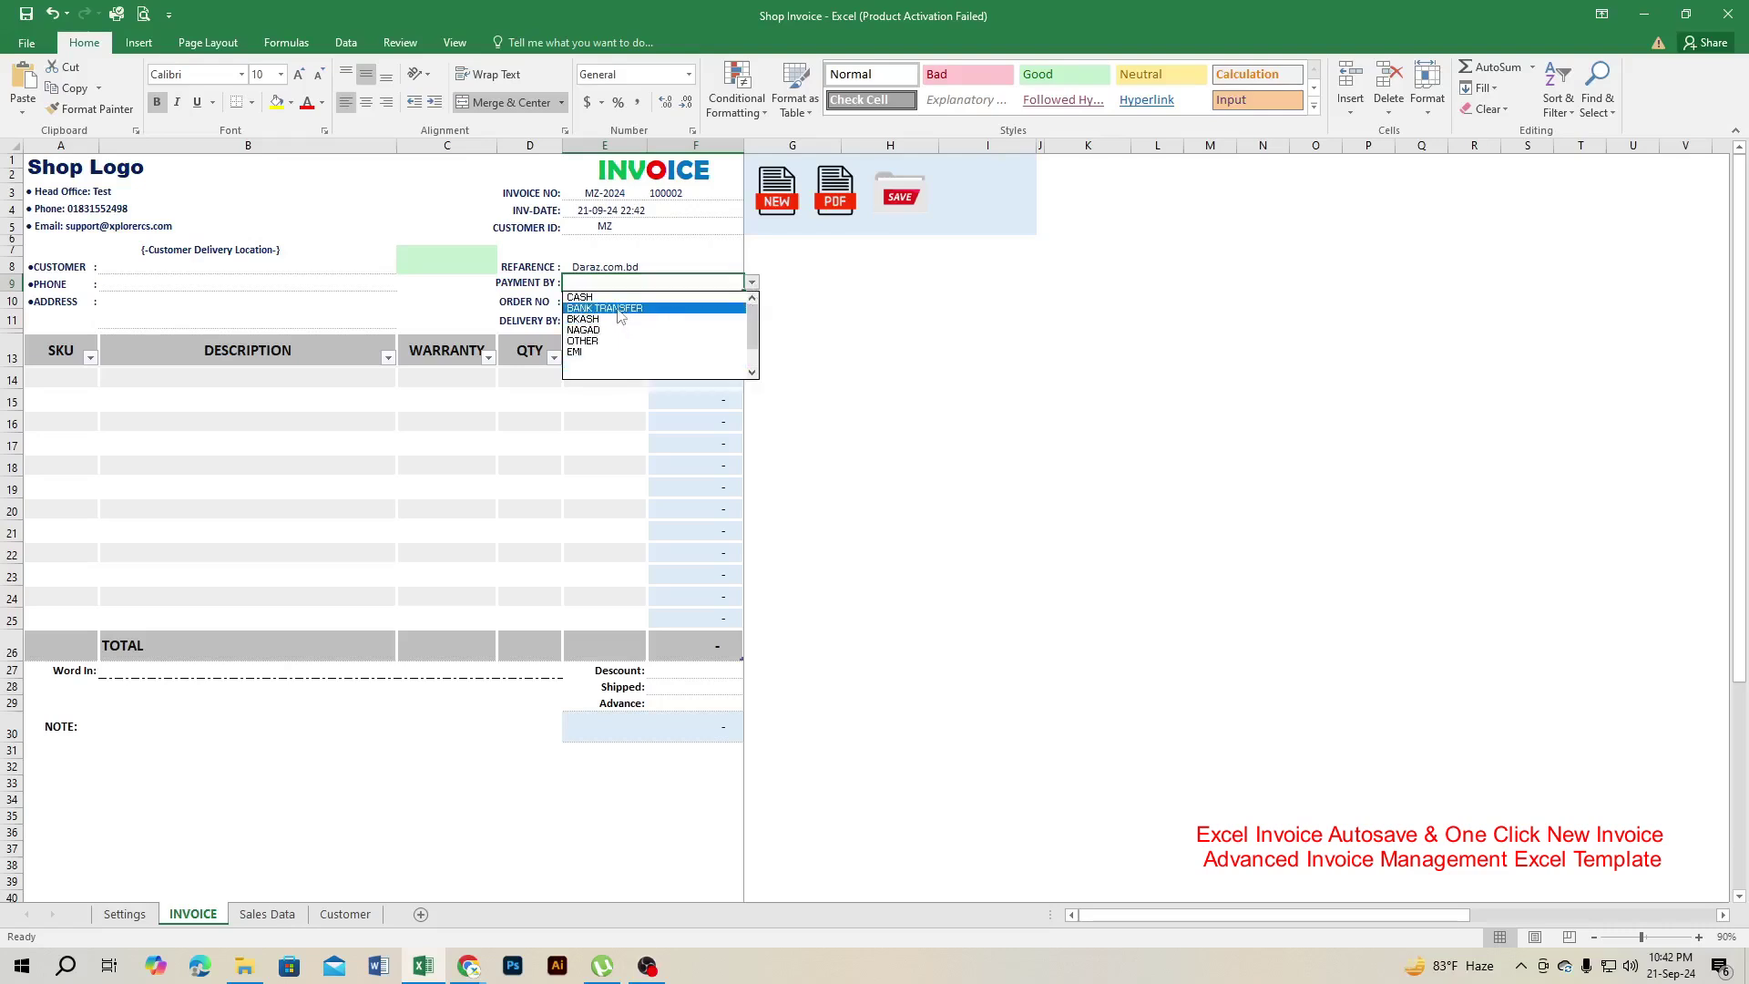
click(615, 308)
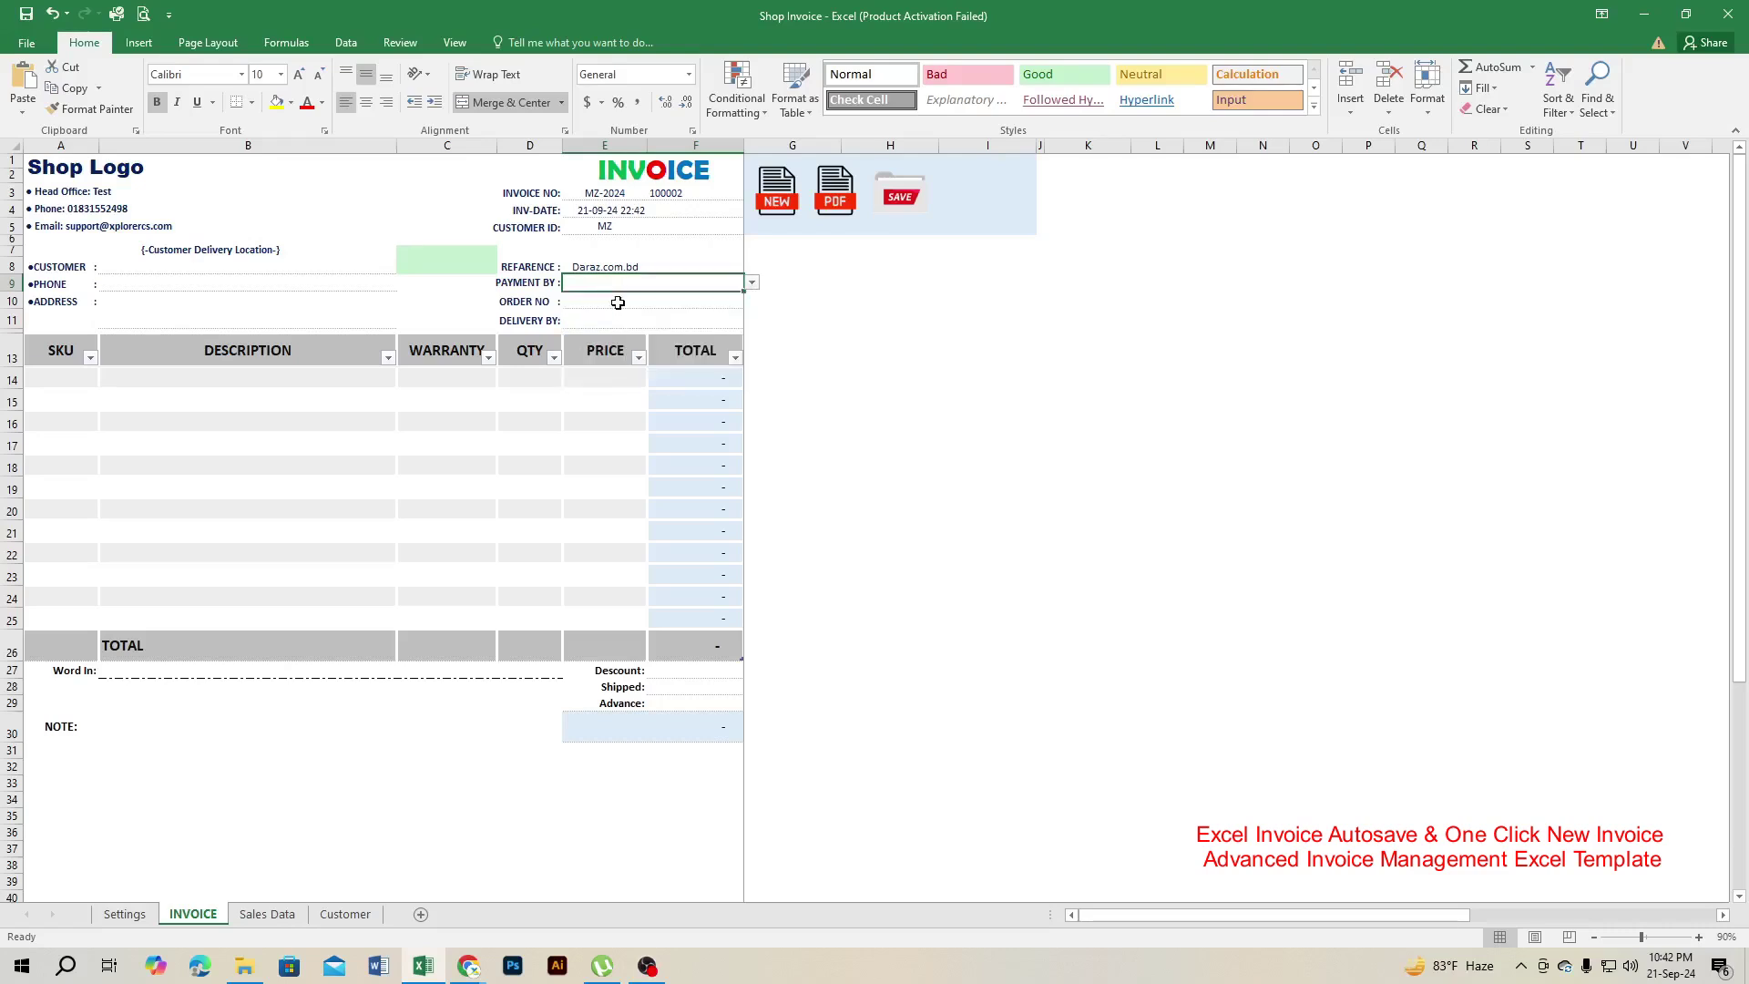
click(750, 284)
click(596, 294)
click(596, 296)
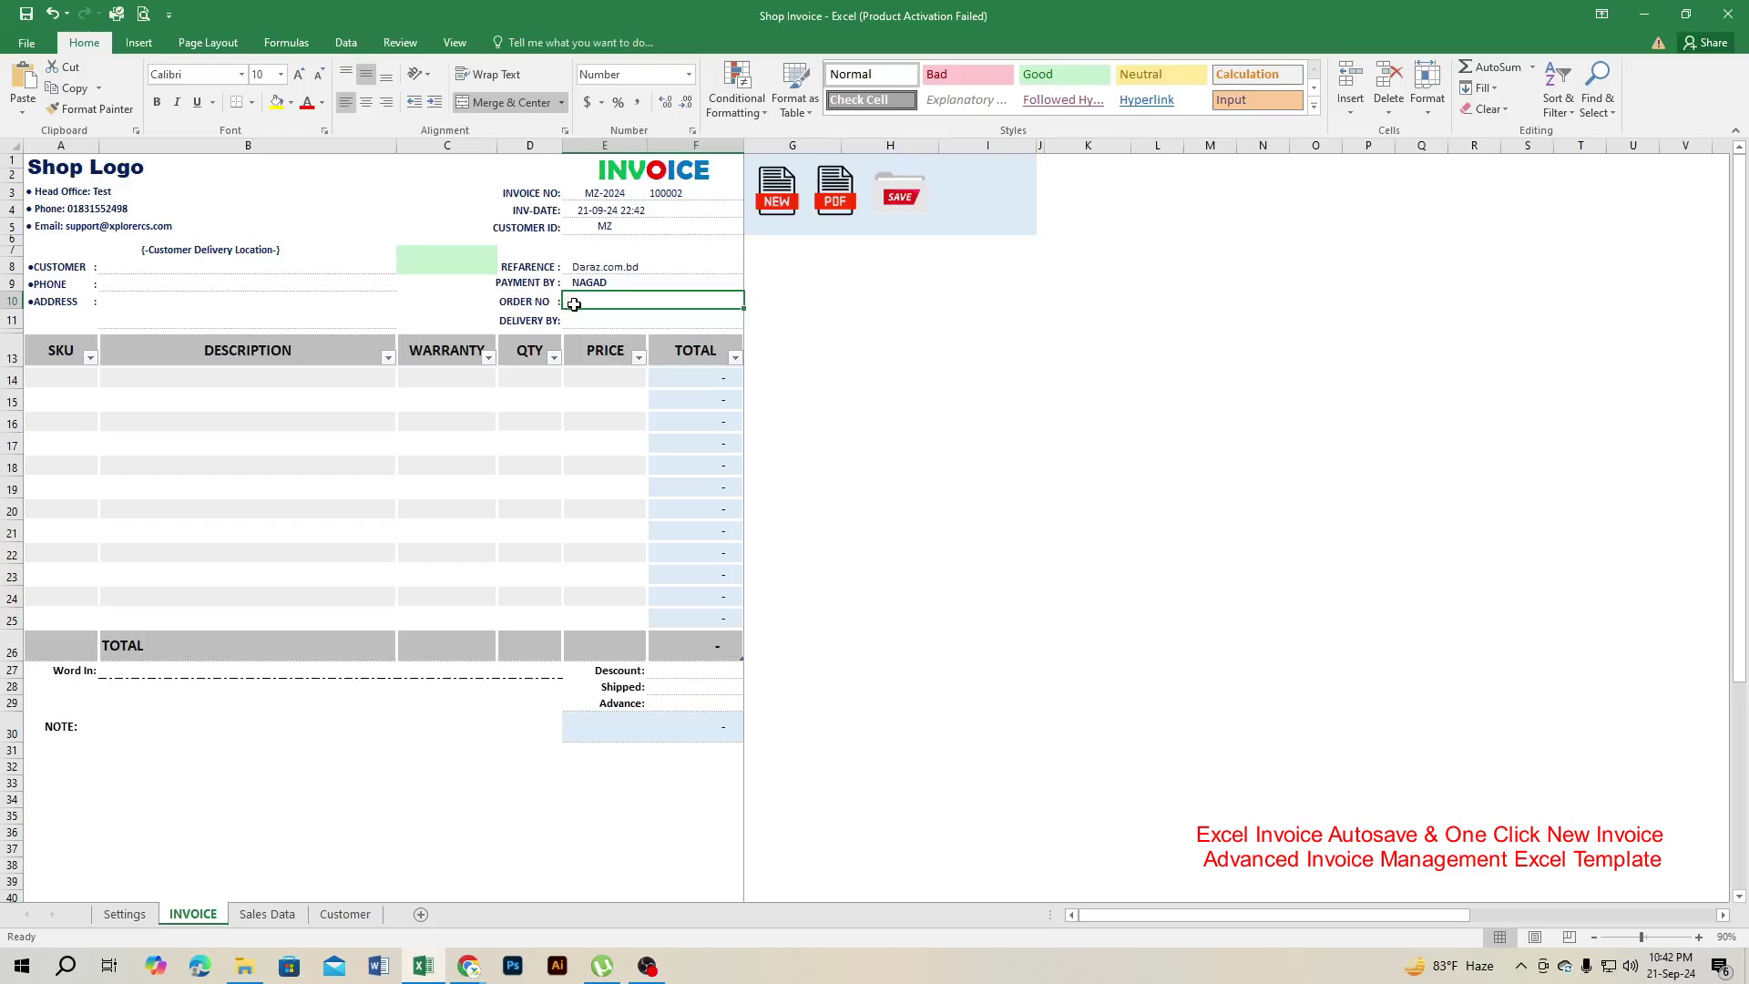
Choose PATHAO as the Delivery By courier in E11
click(582, 319)
click(752, 321)
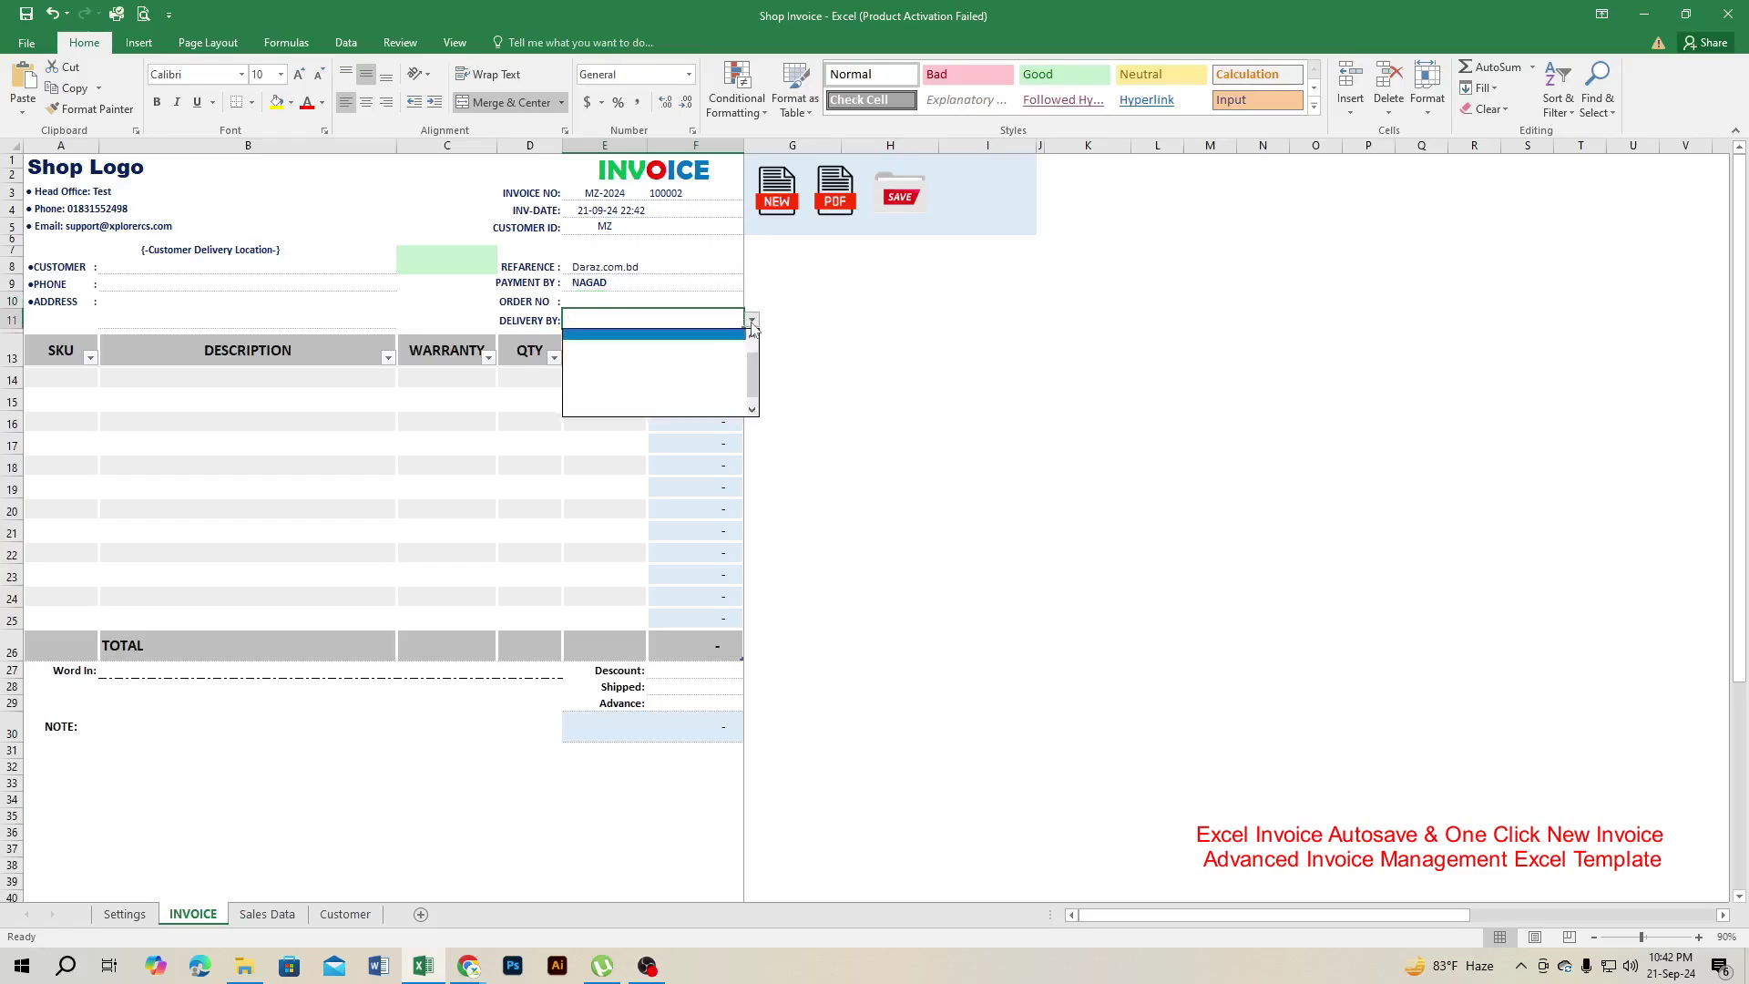
scroll(754, 387, up, 1)
click(601, 347)
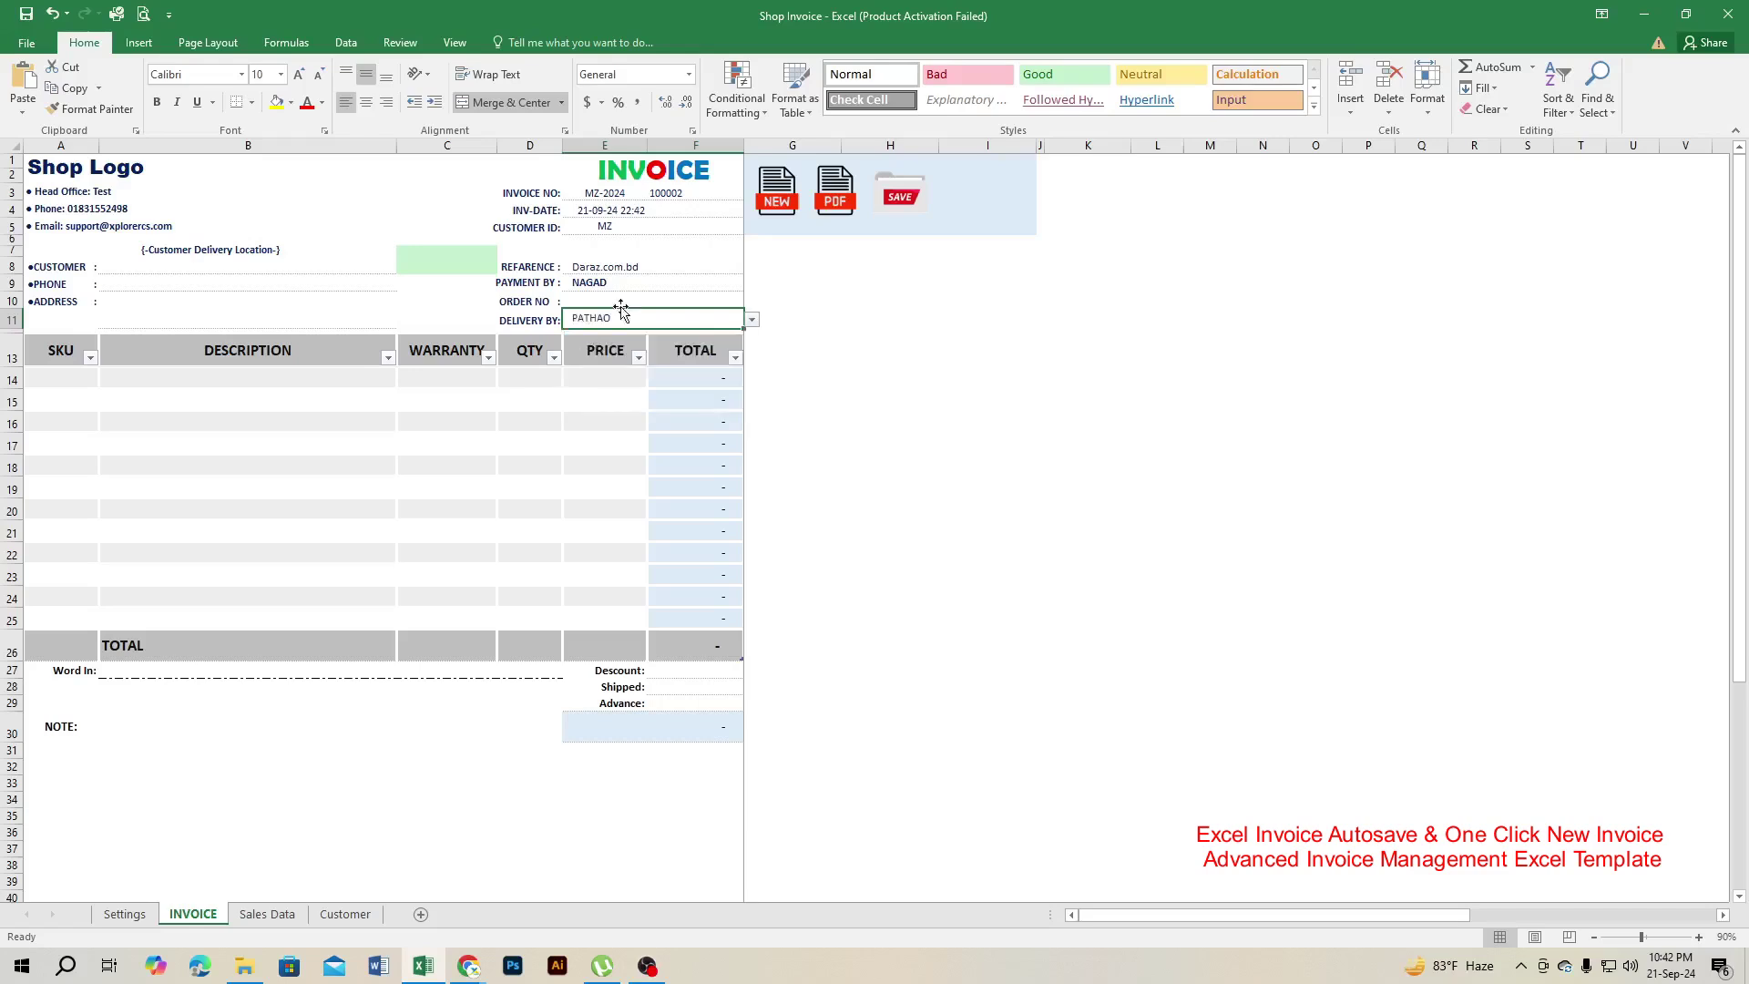
click(614, 303)
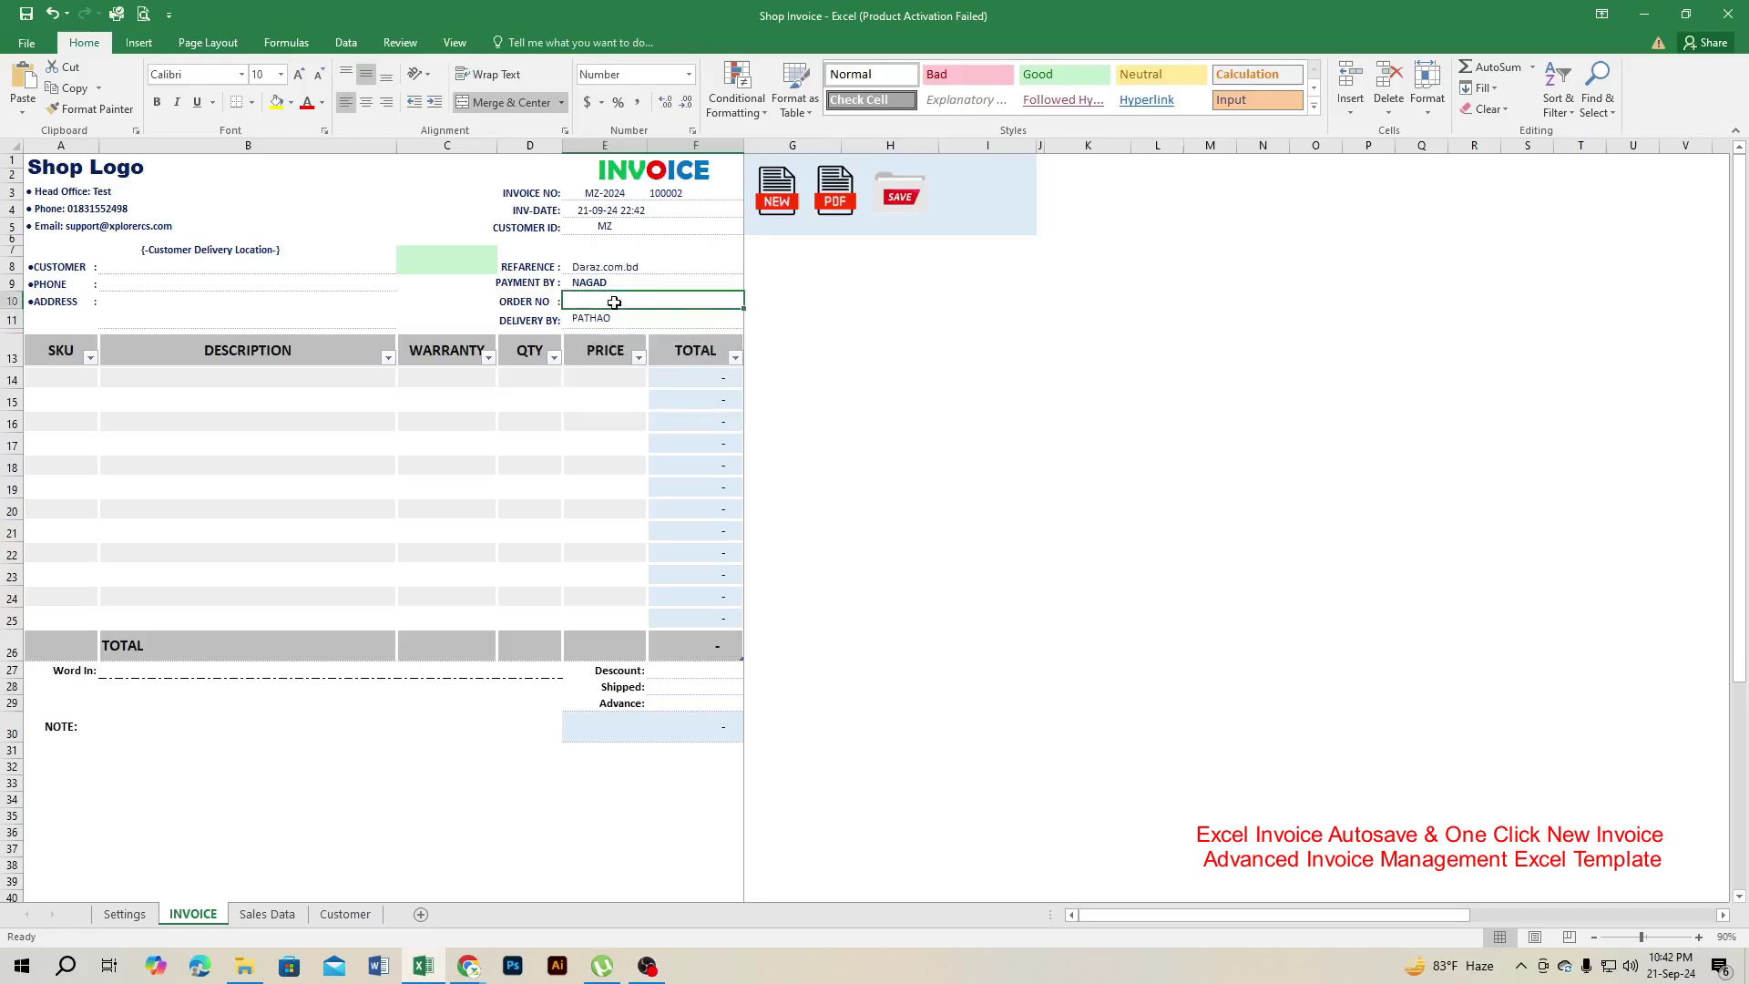
Enter 58458 as the order number in E10
text(58458)
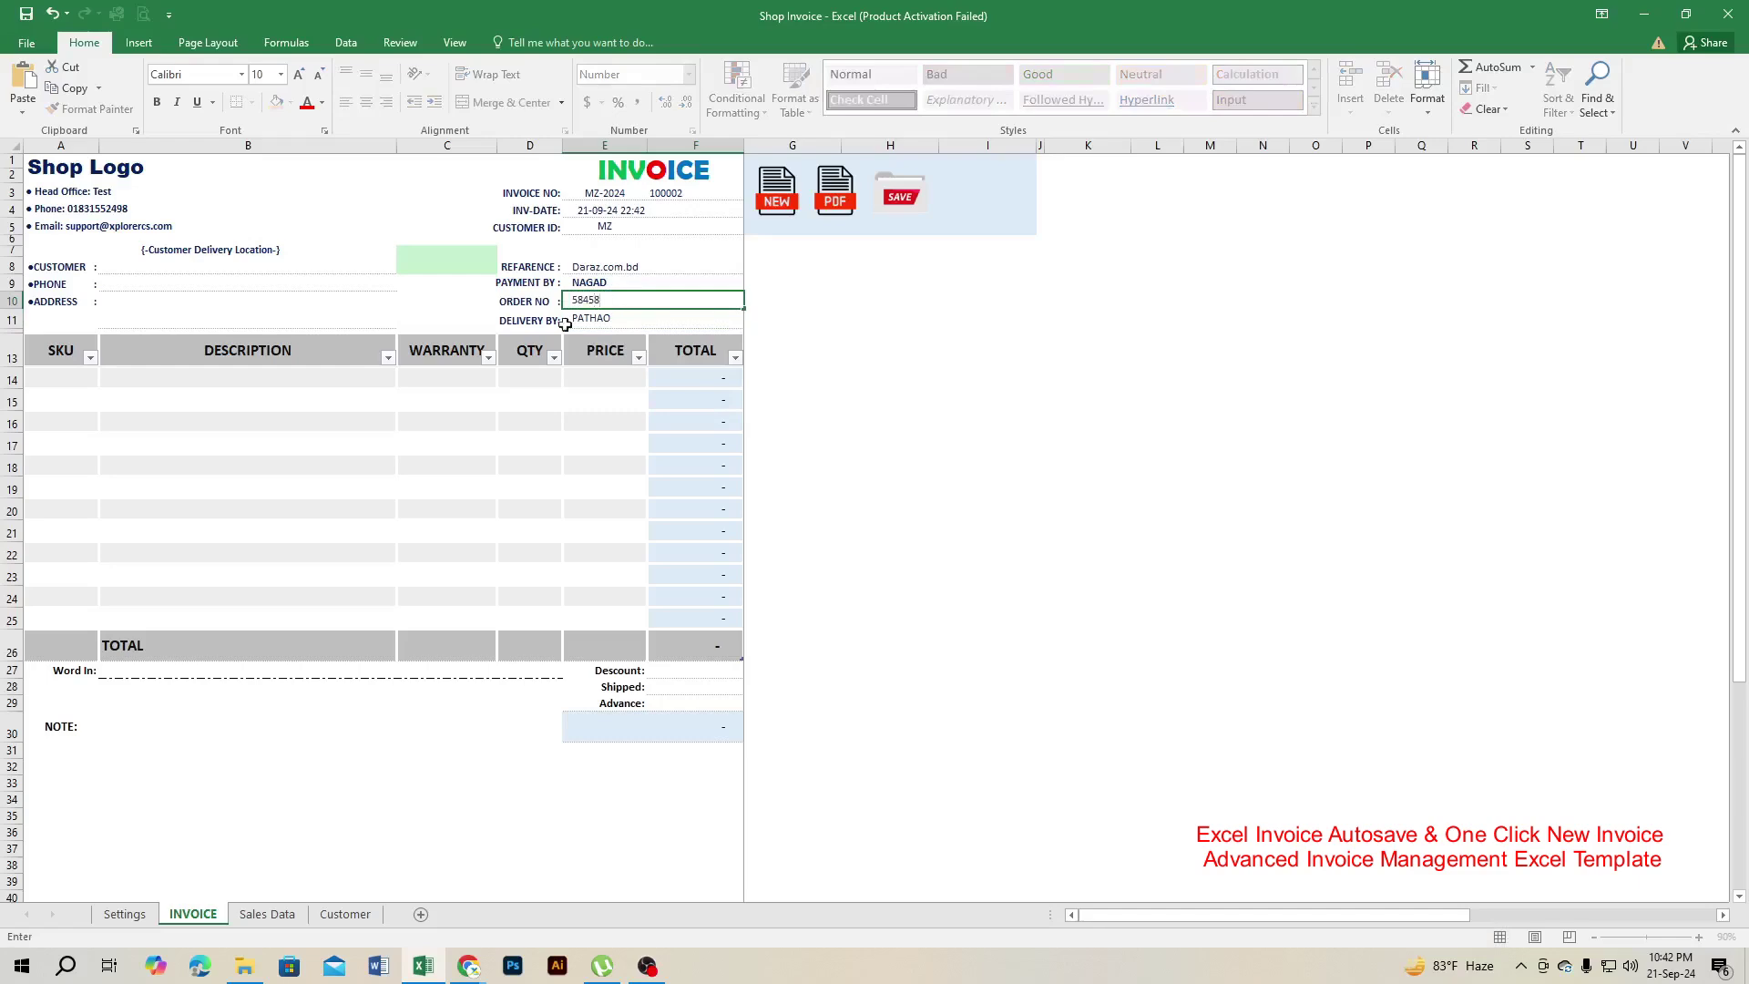
click(146, 268)
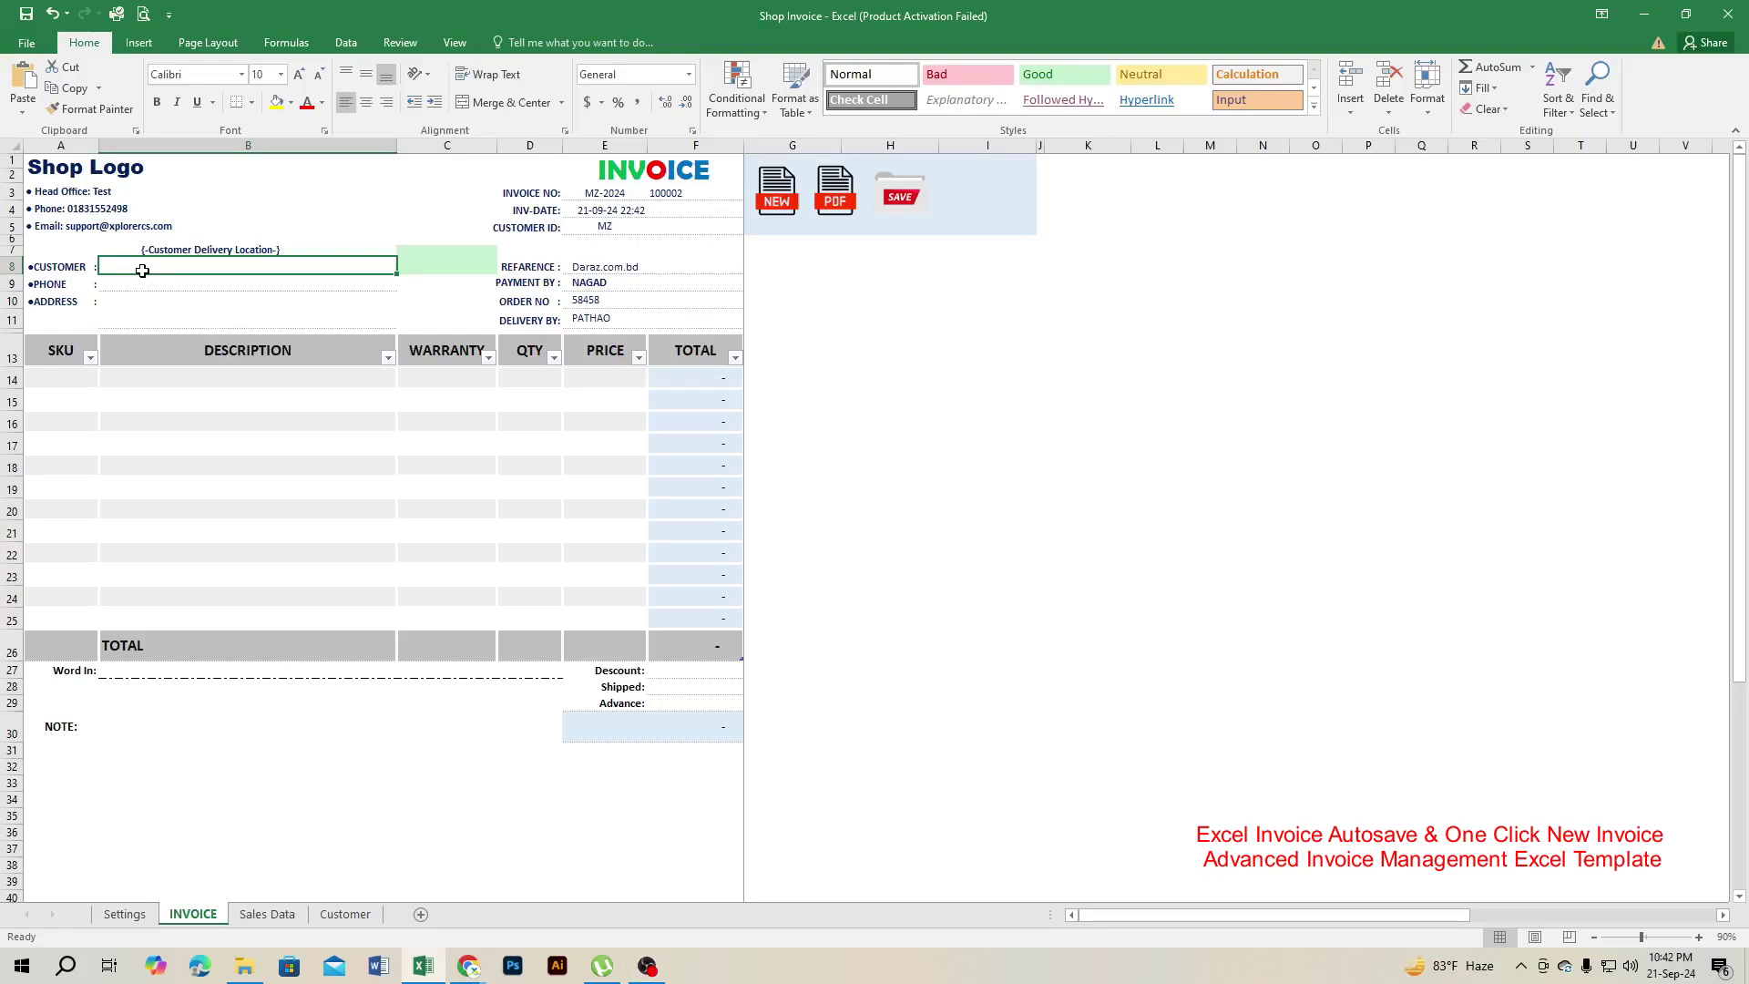
click(143, 282)
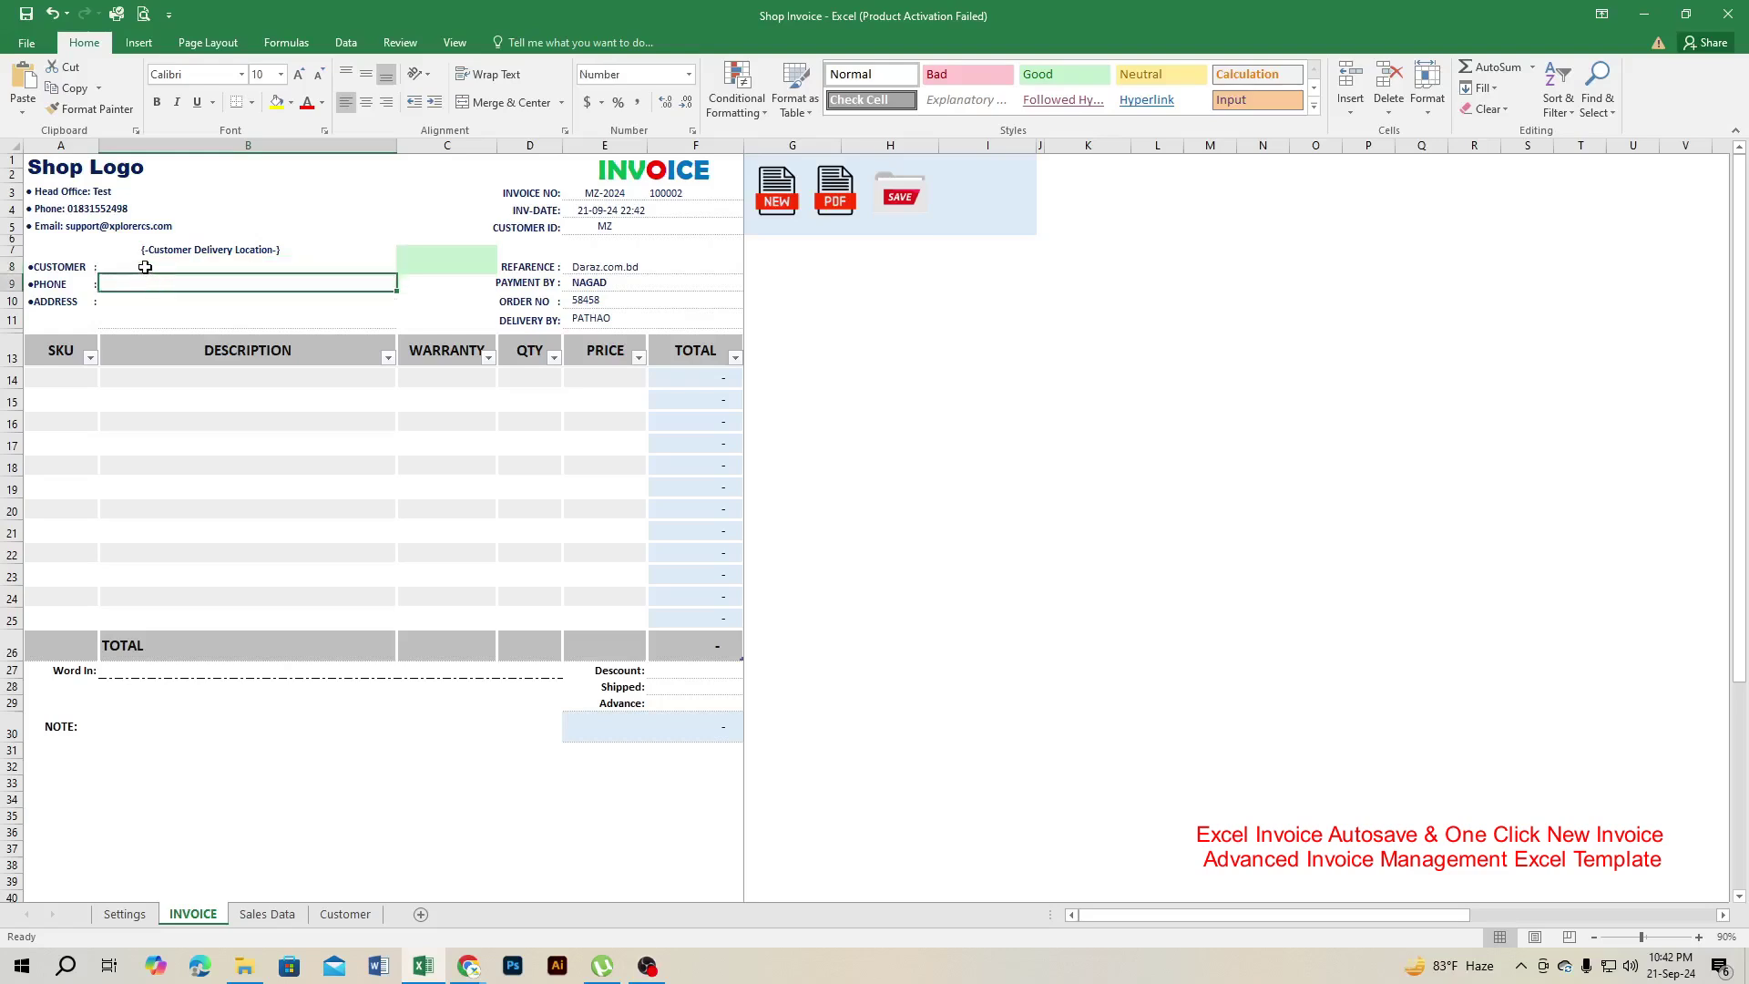
click(135, 299)
click(140, 271)
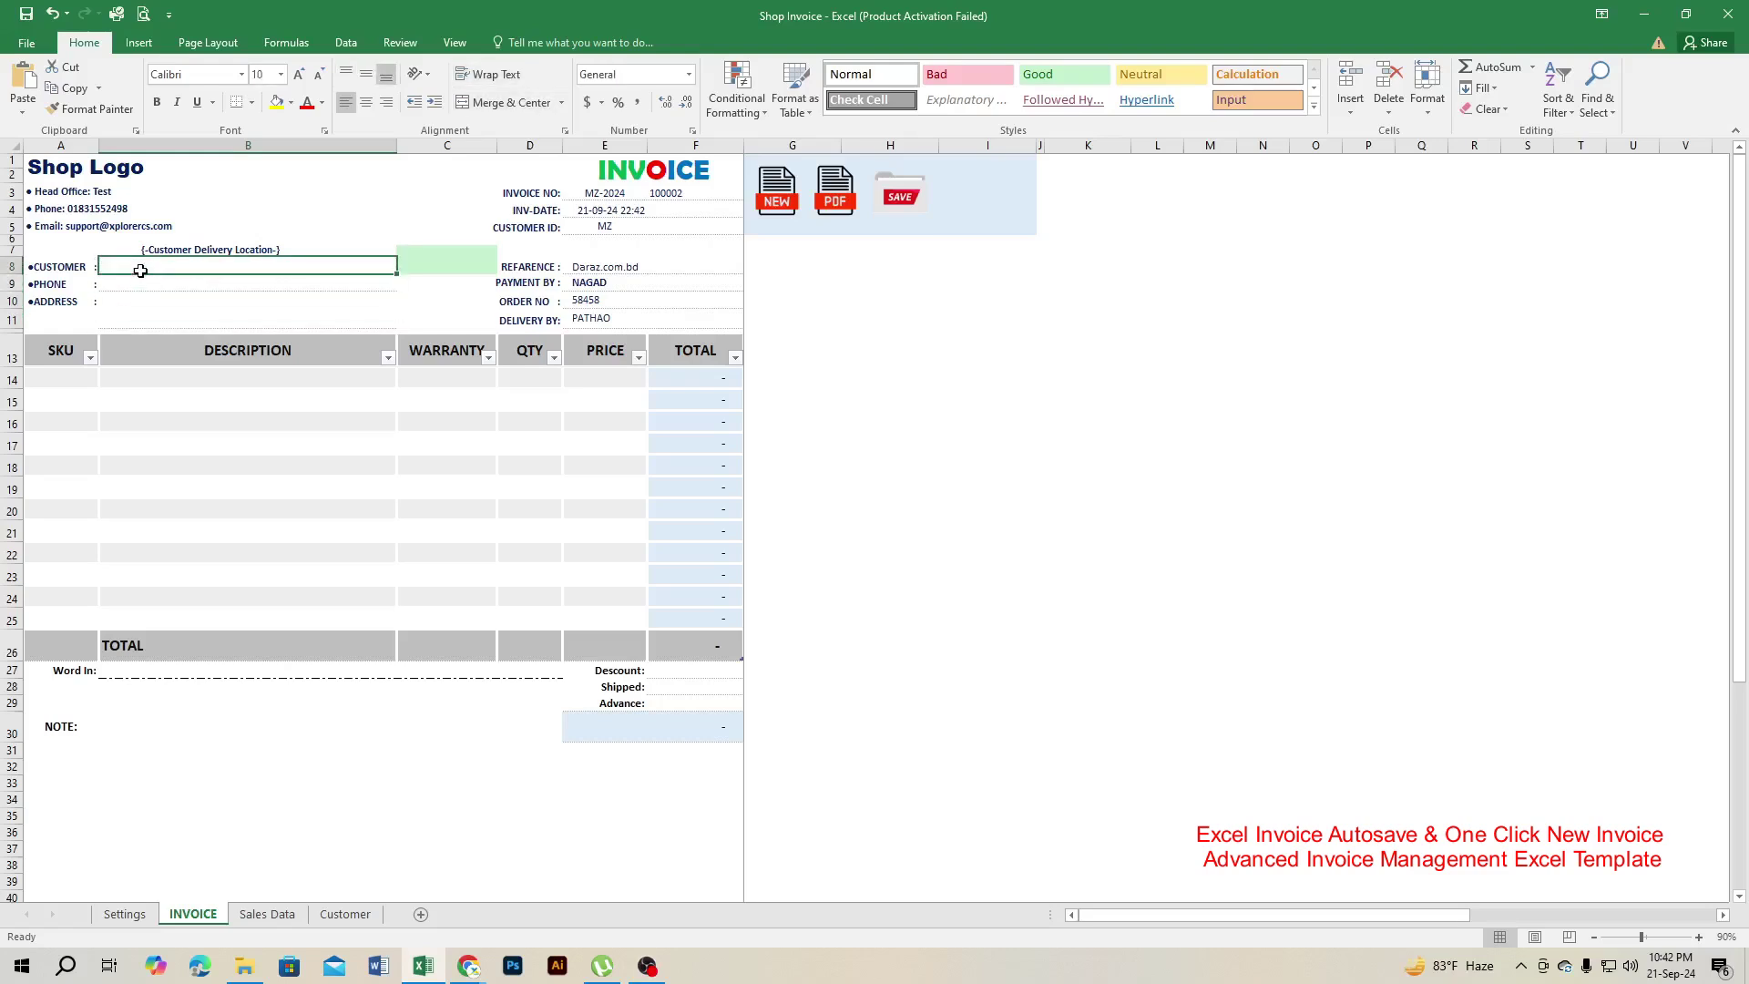
Fill the customer name, phone and address with A, B and C
text(A)
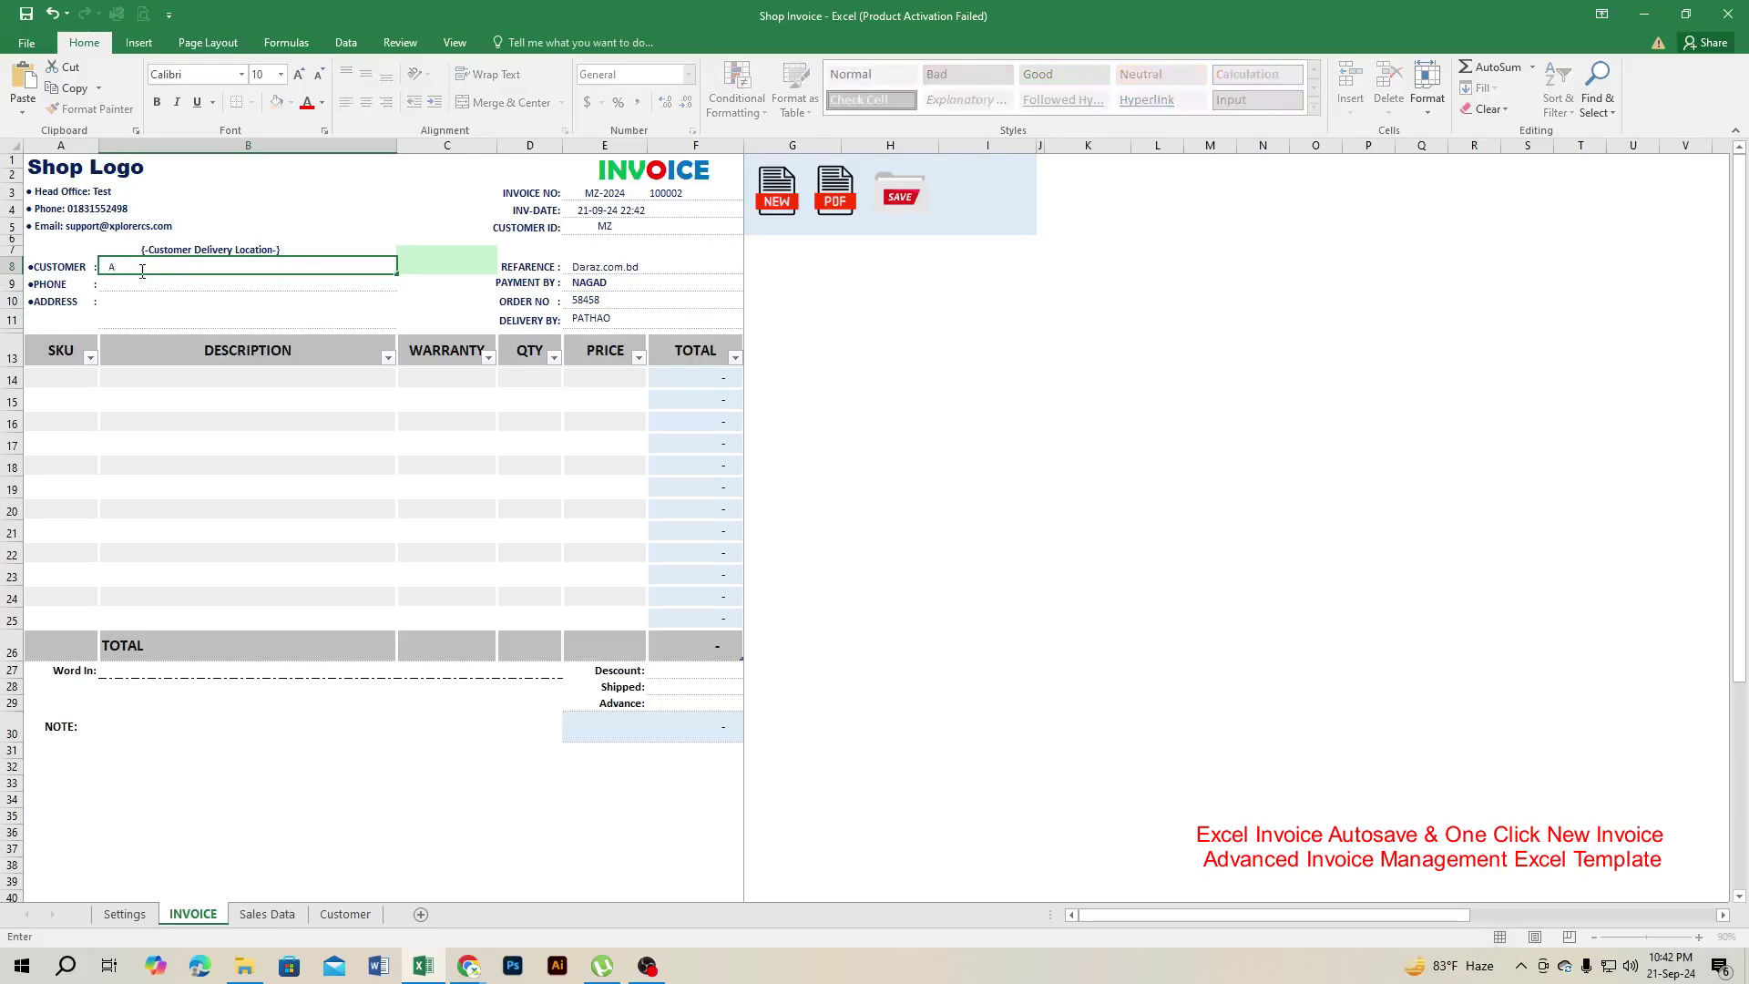
key(Return)
text(B)
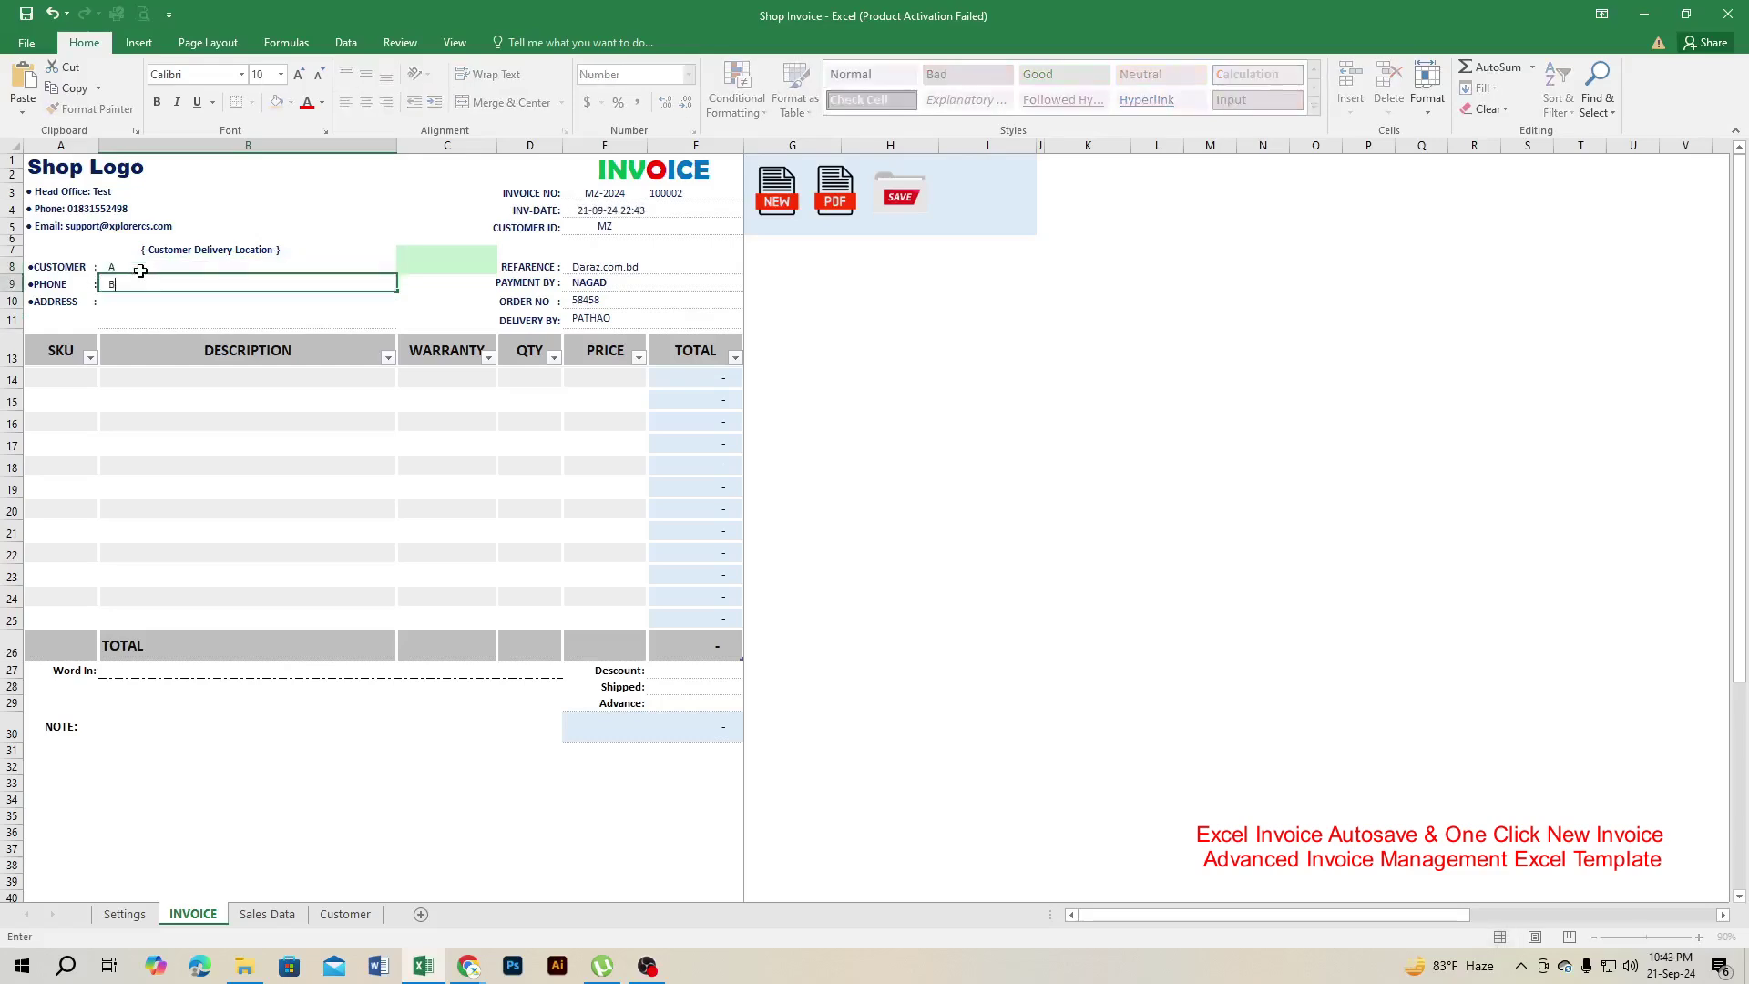
key(Return)
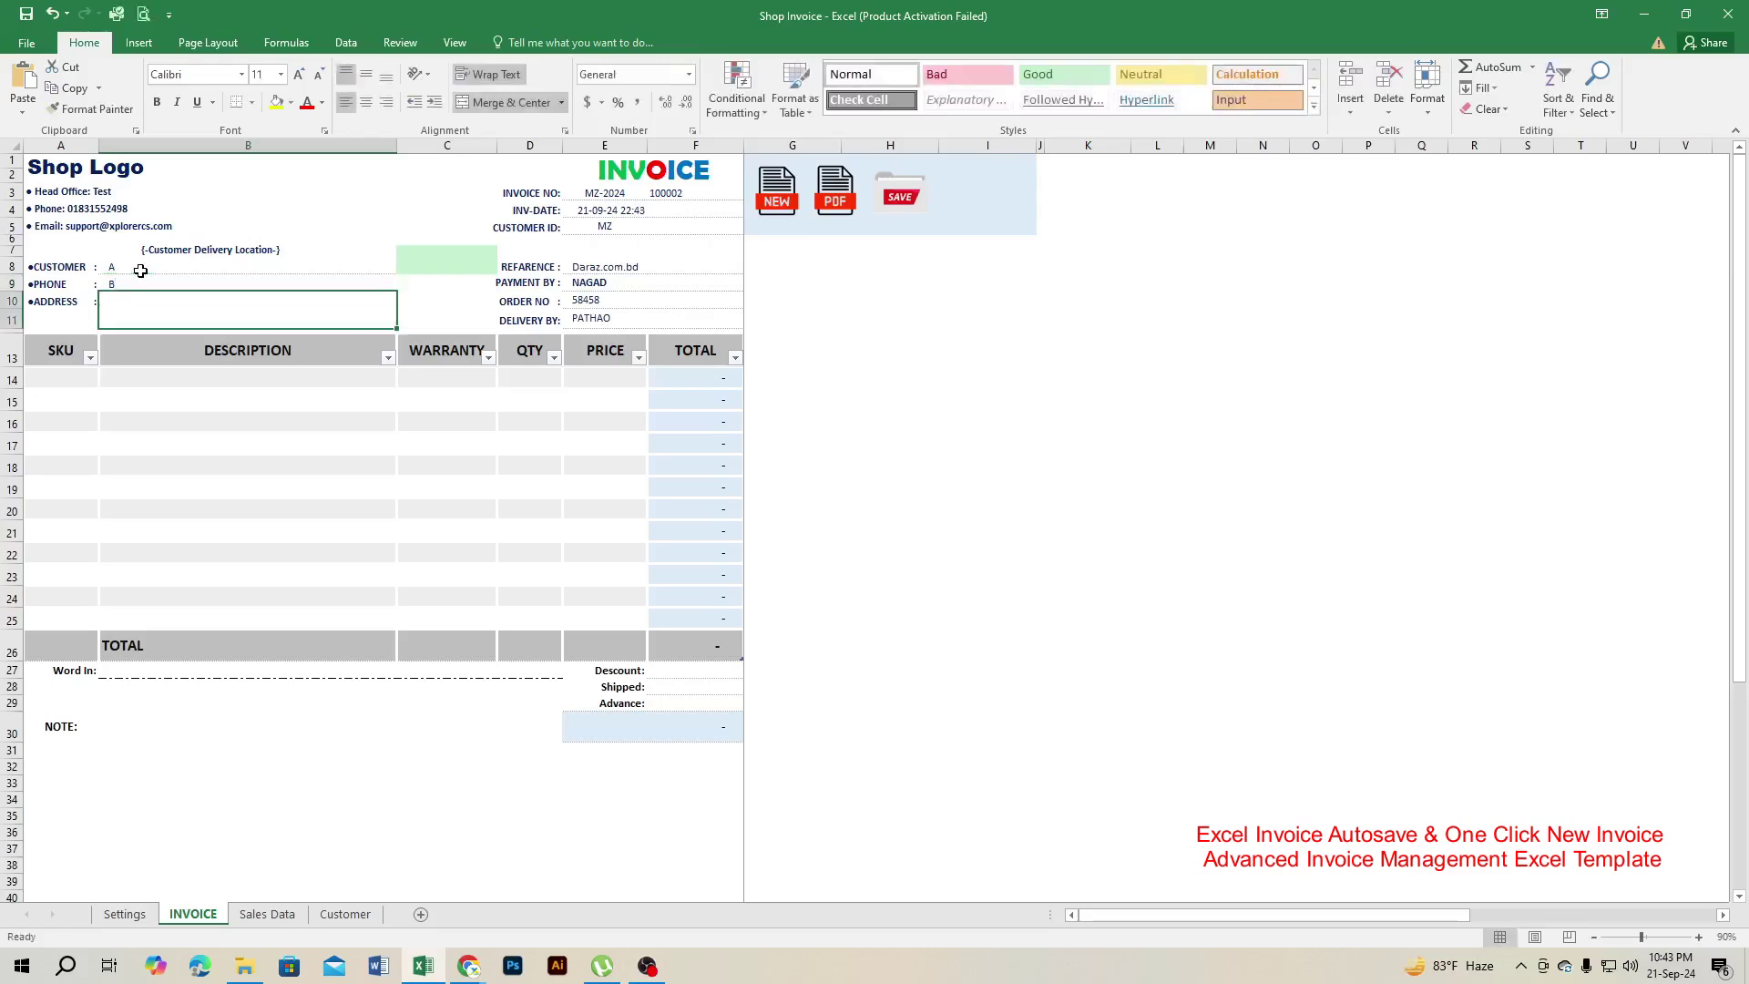
text(C)
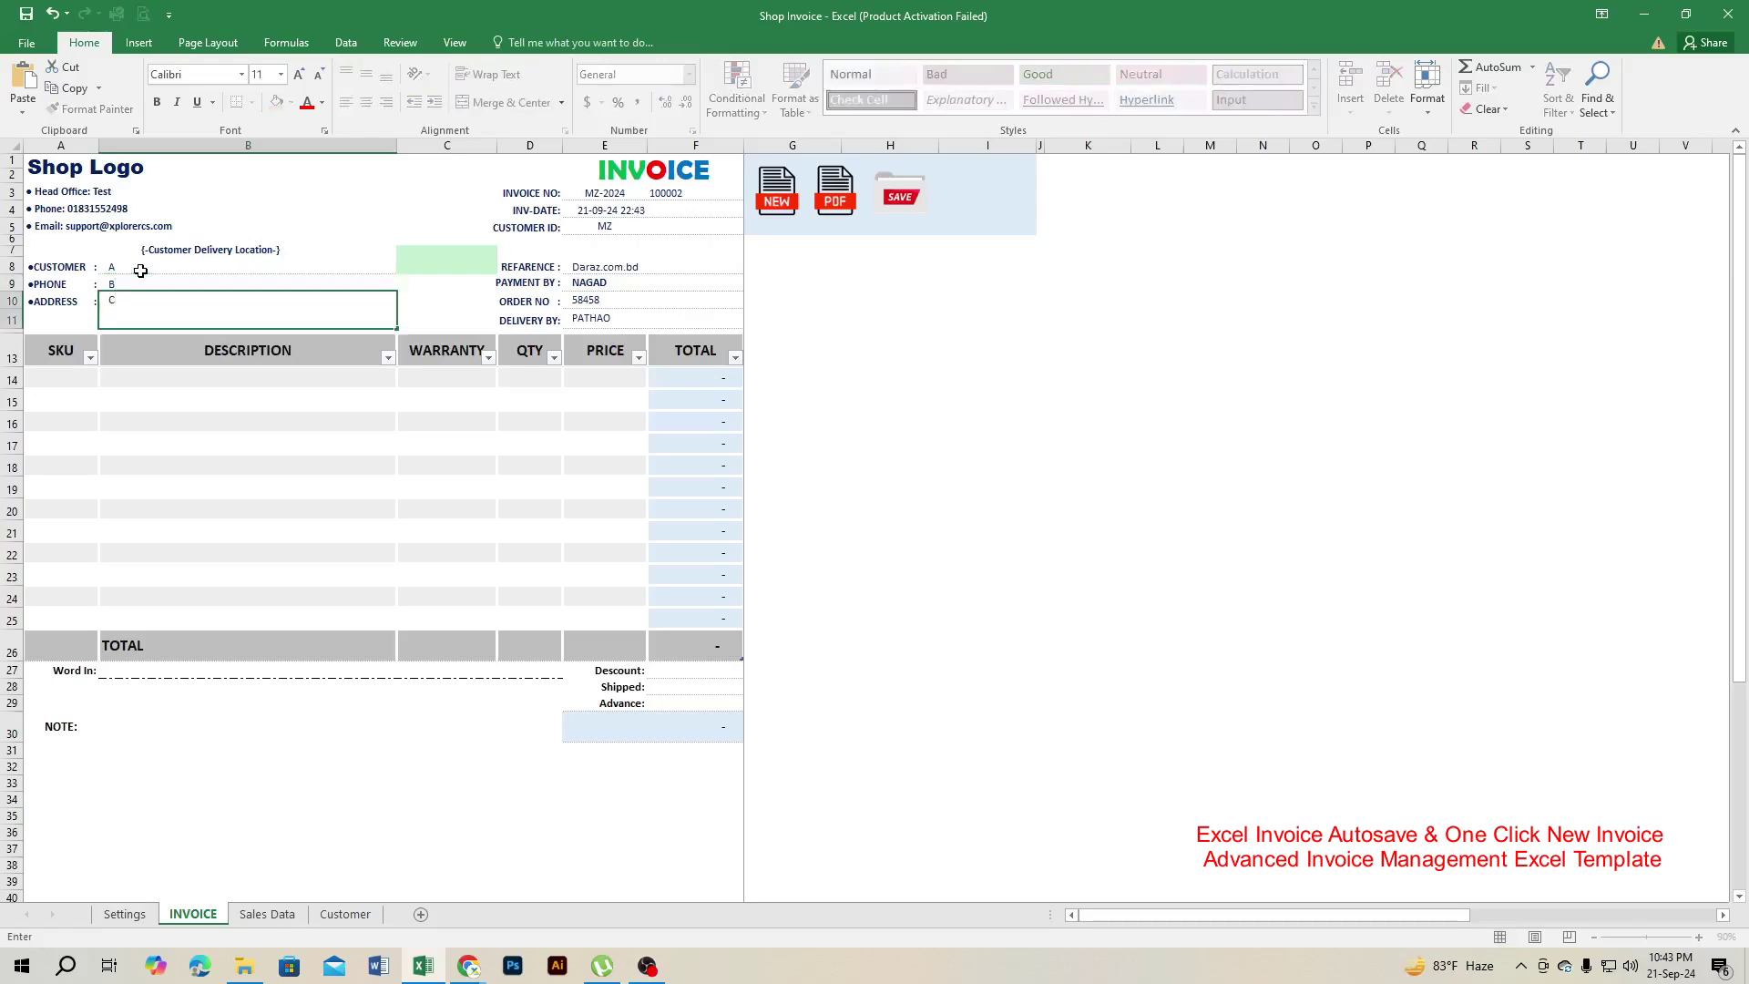
key(Return)
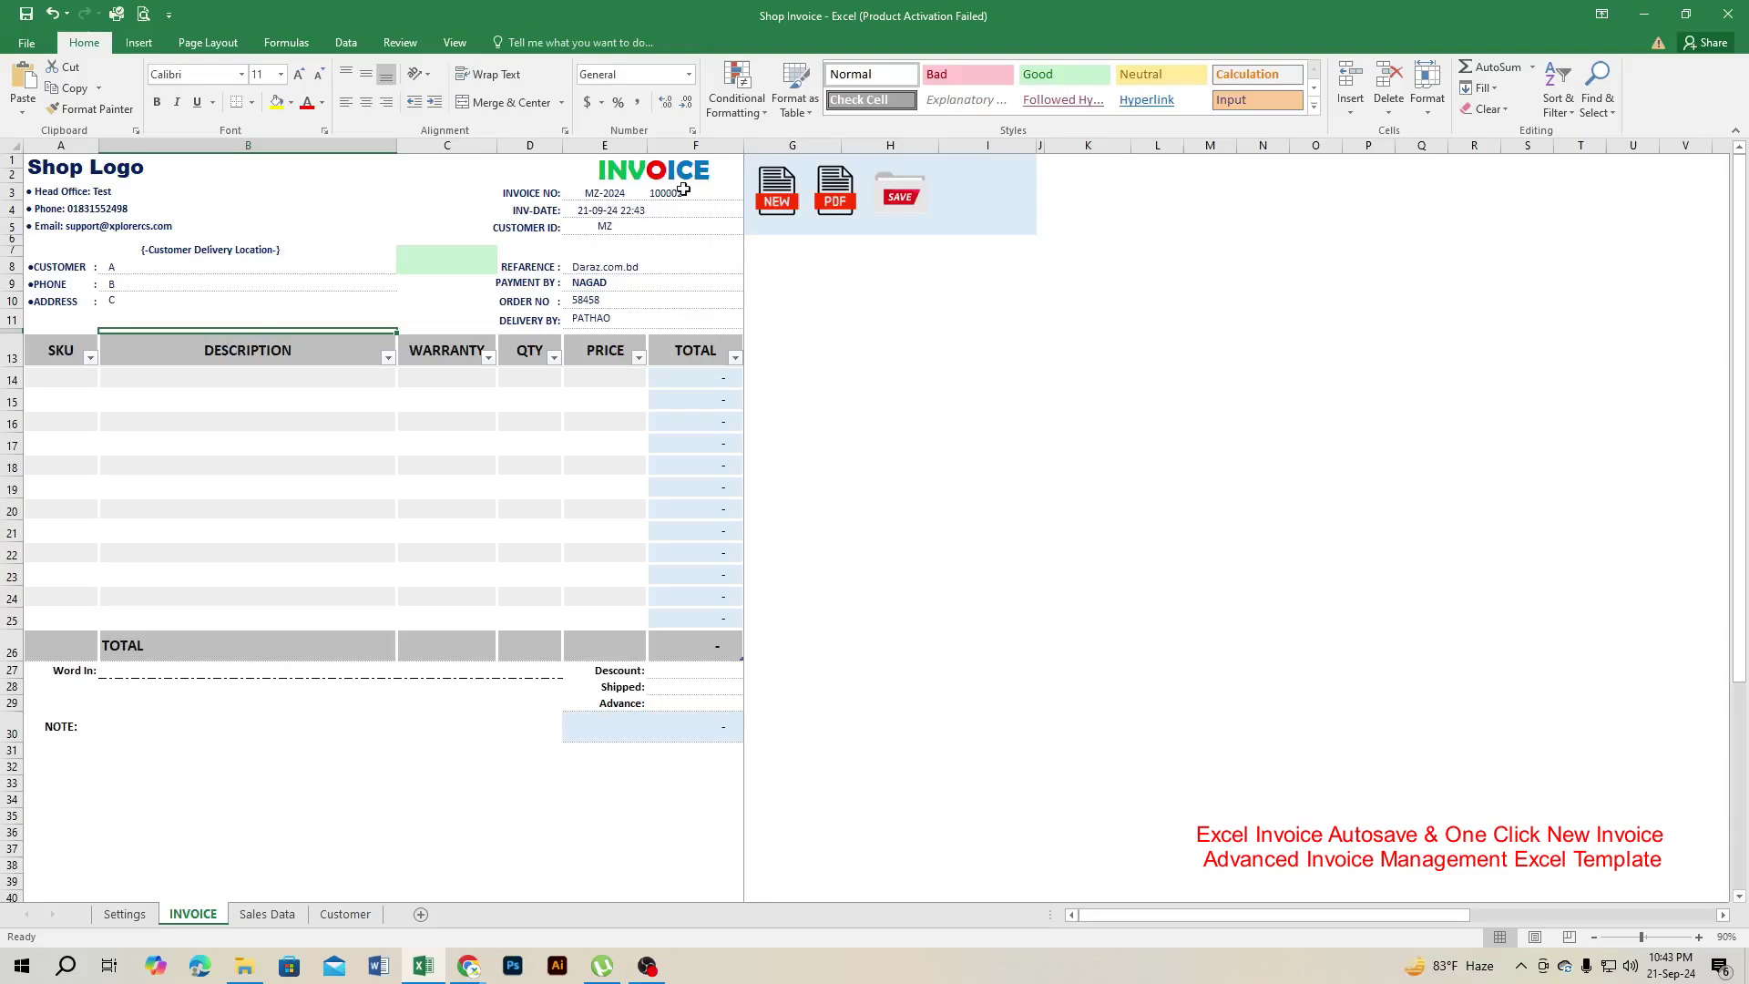
click(684, 191)
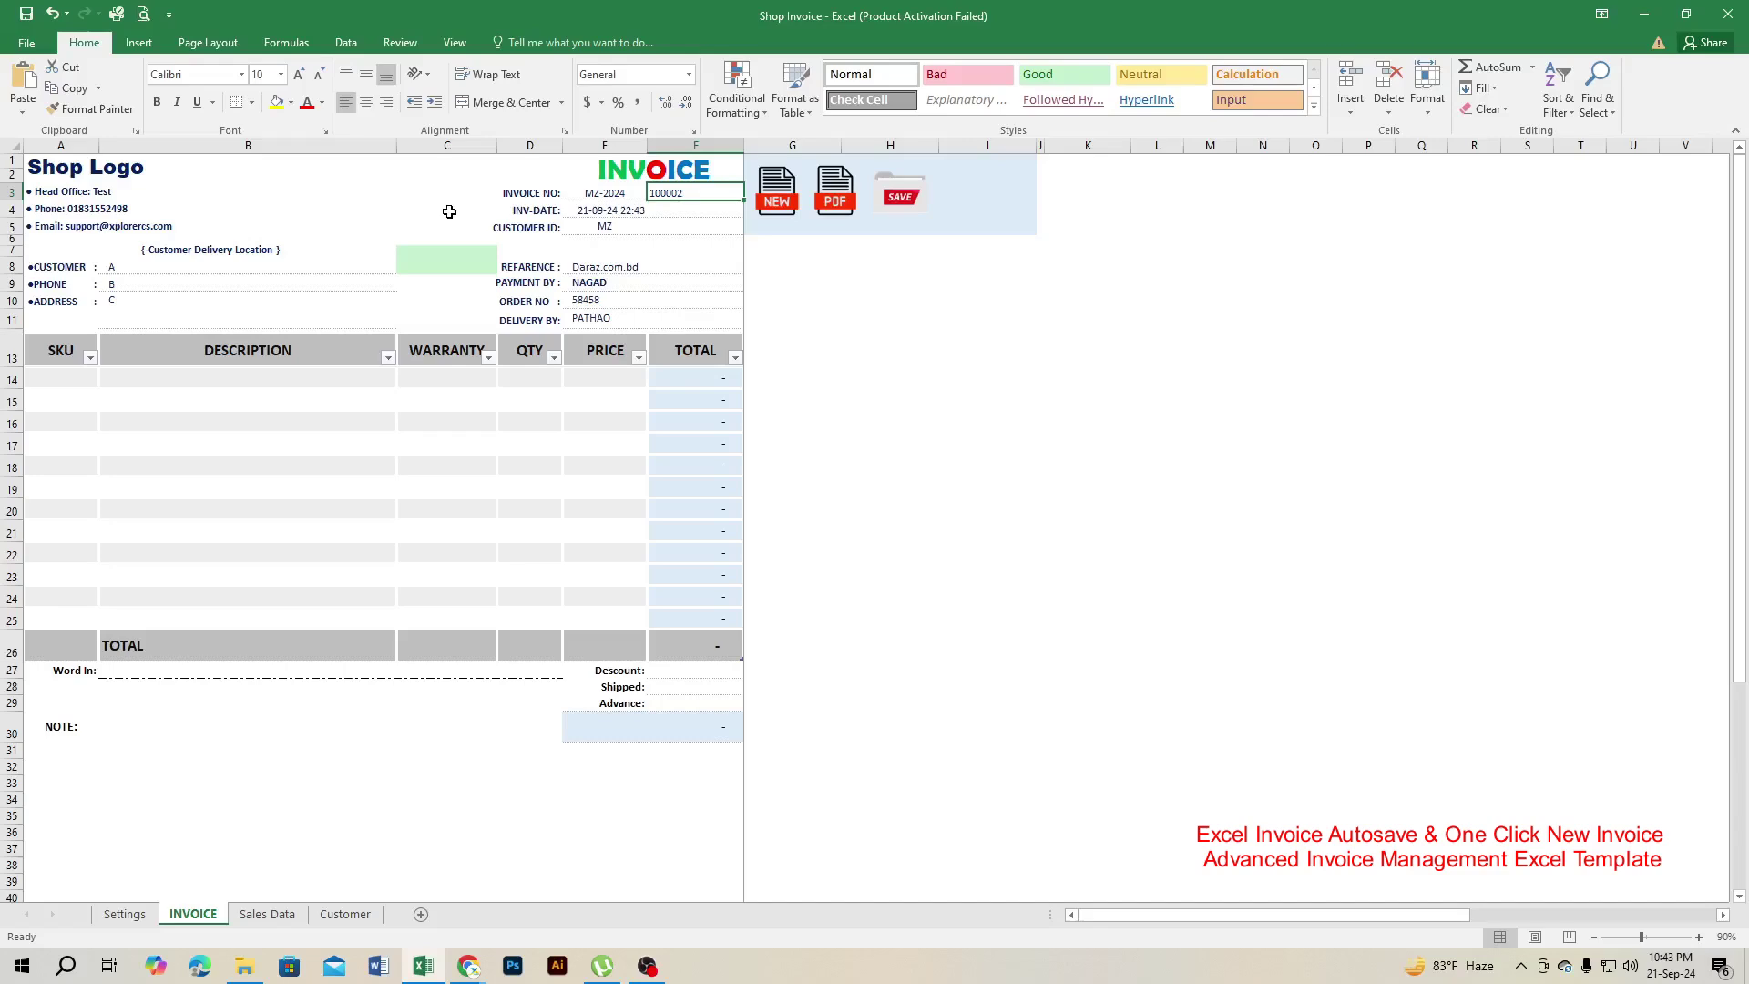
Enter SKU 5455 in A14 and choose the 7 DAY'S warranty
click(81, 376)
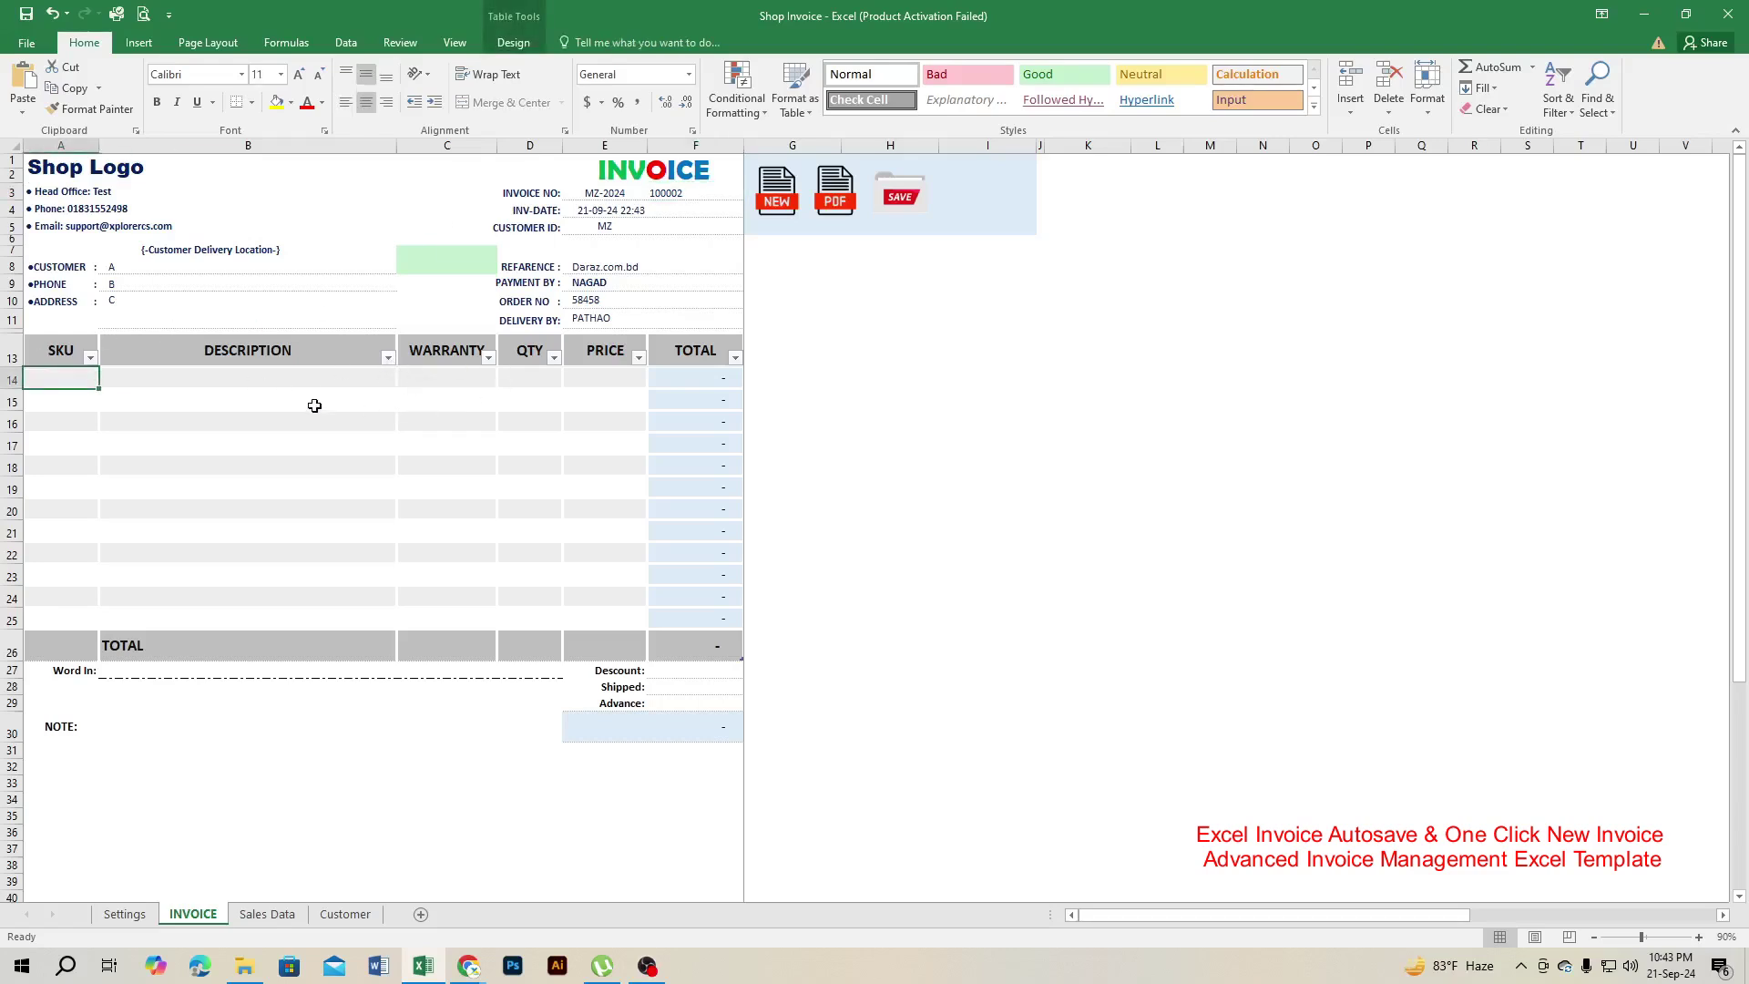
text(5455)
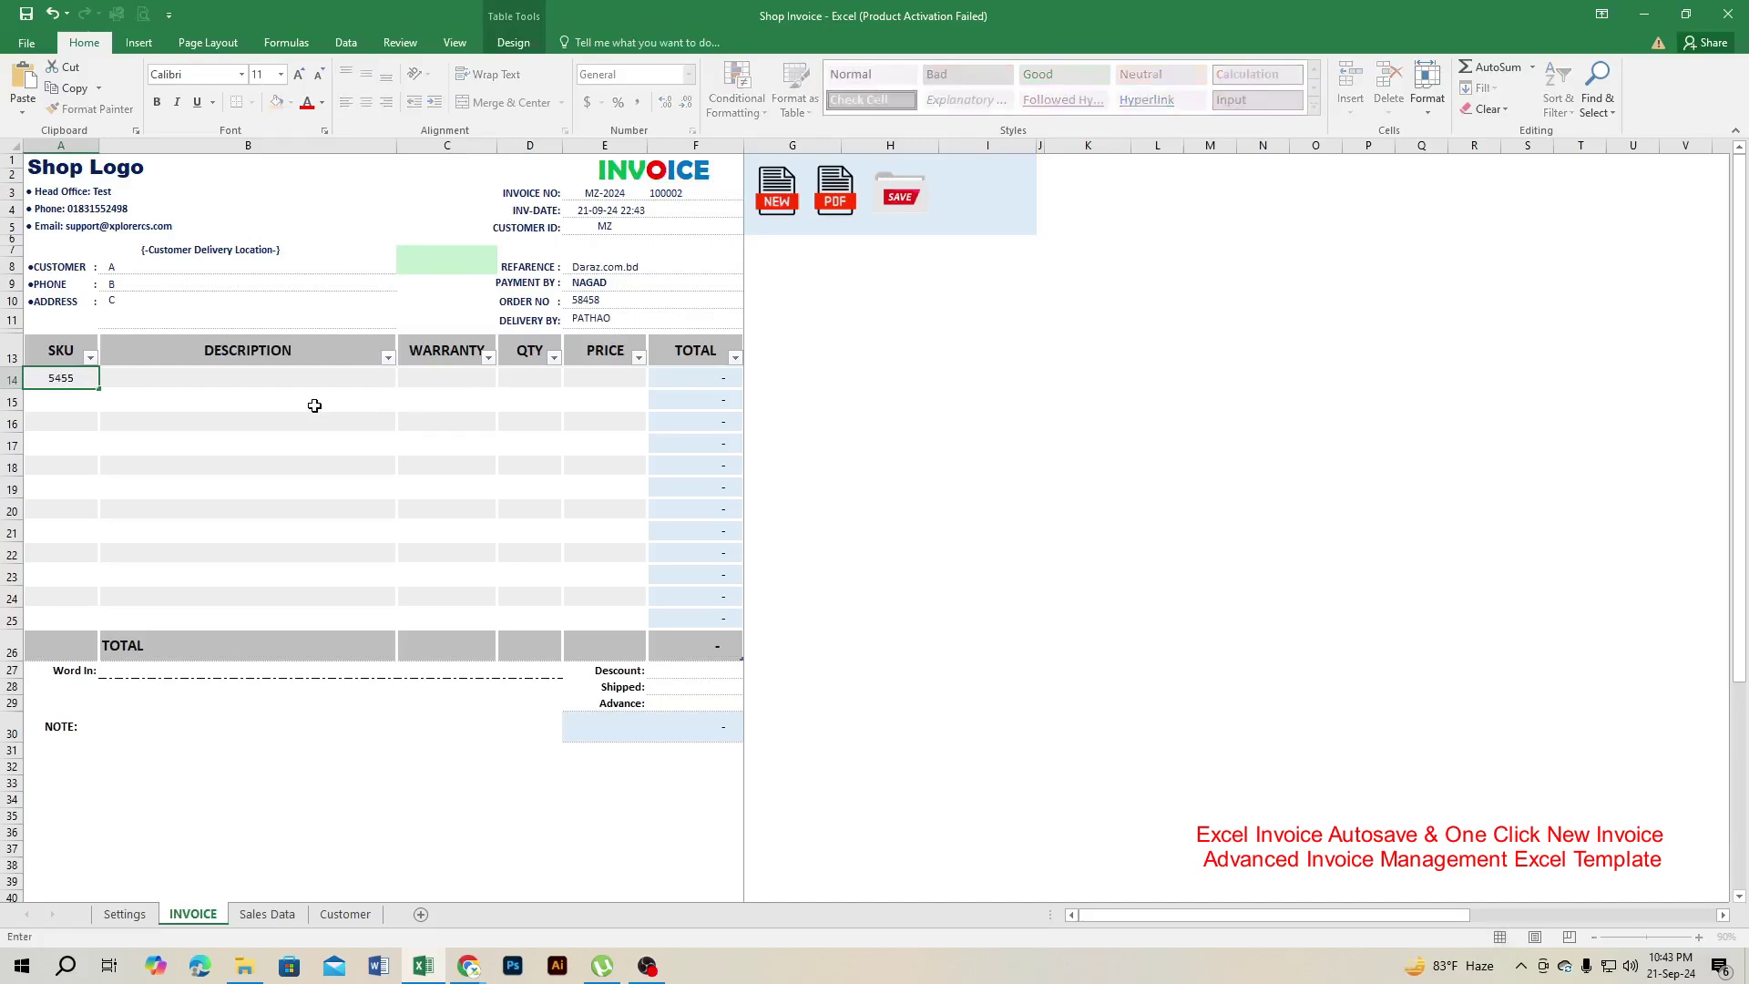
click(301, 381)
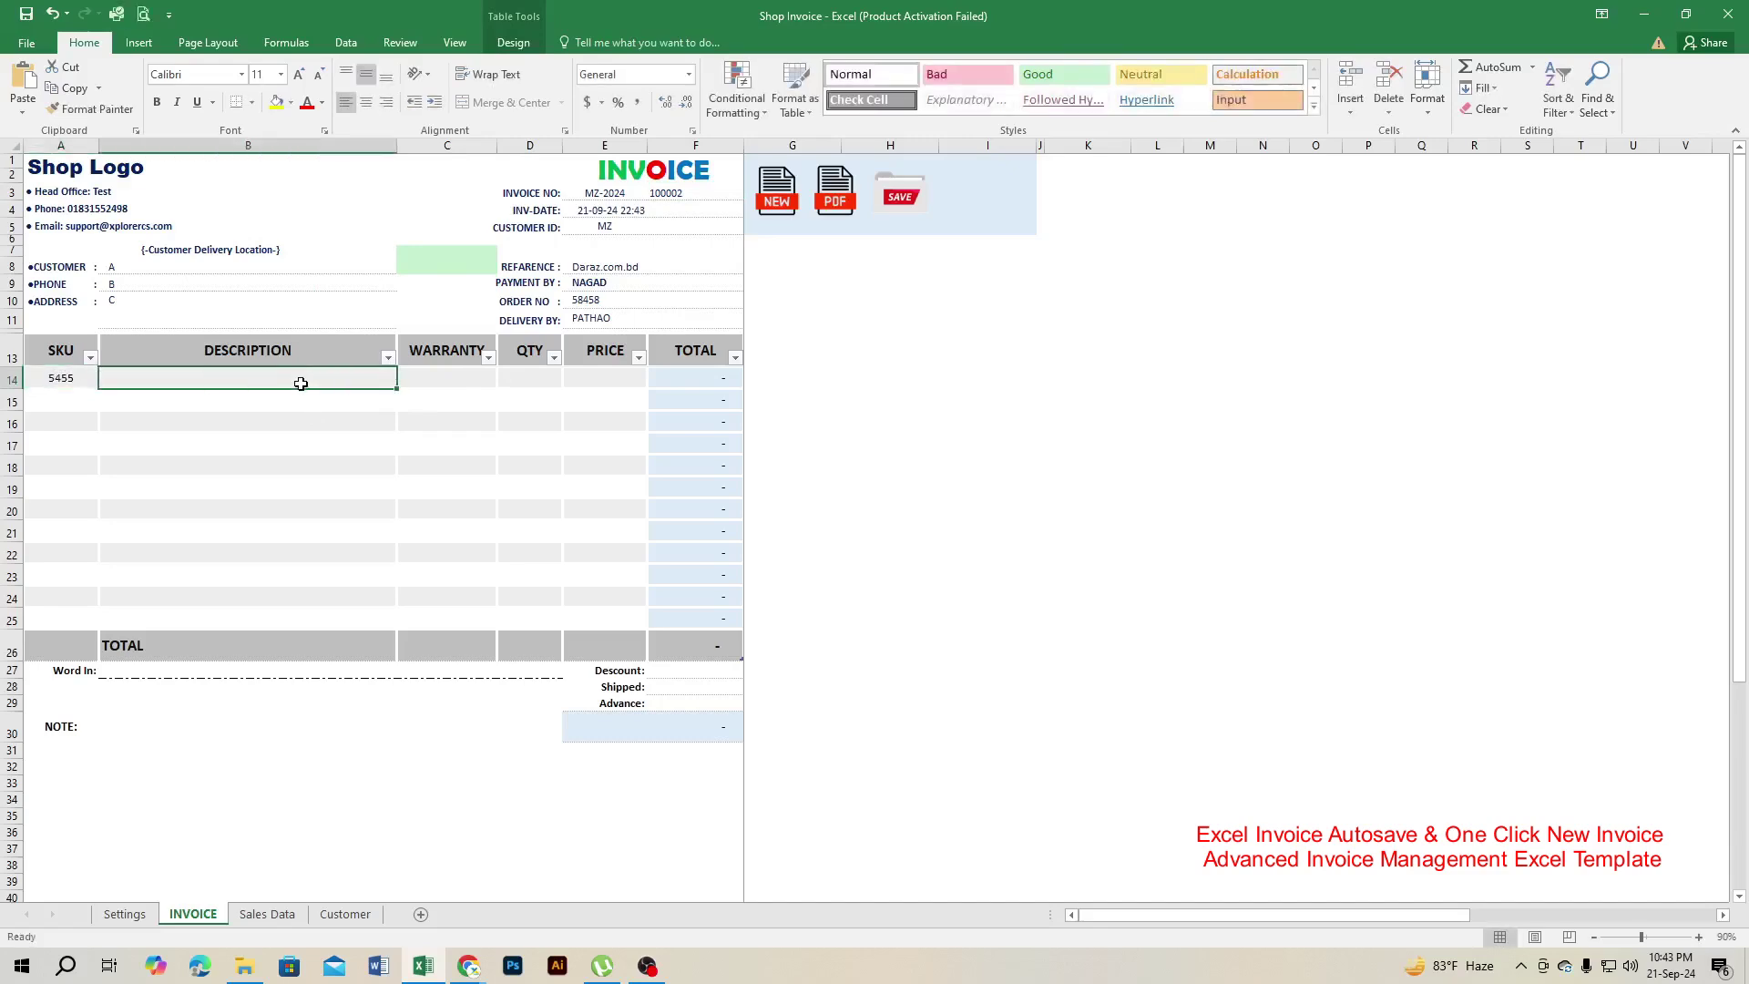
click(454, 379)
click(504, 379)
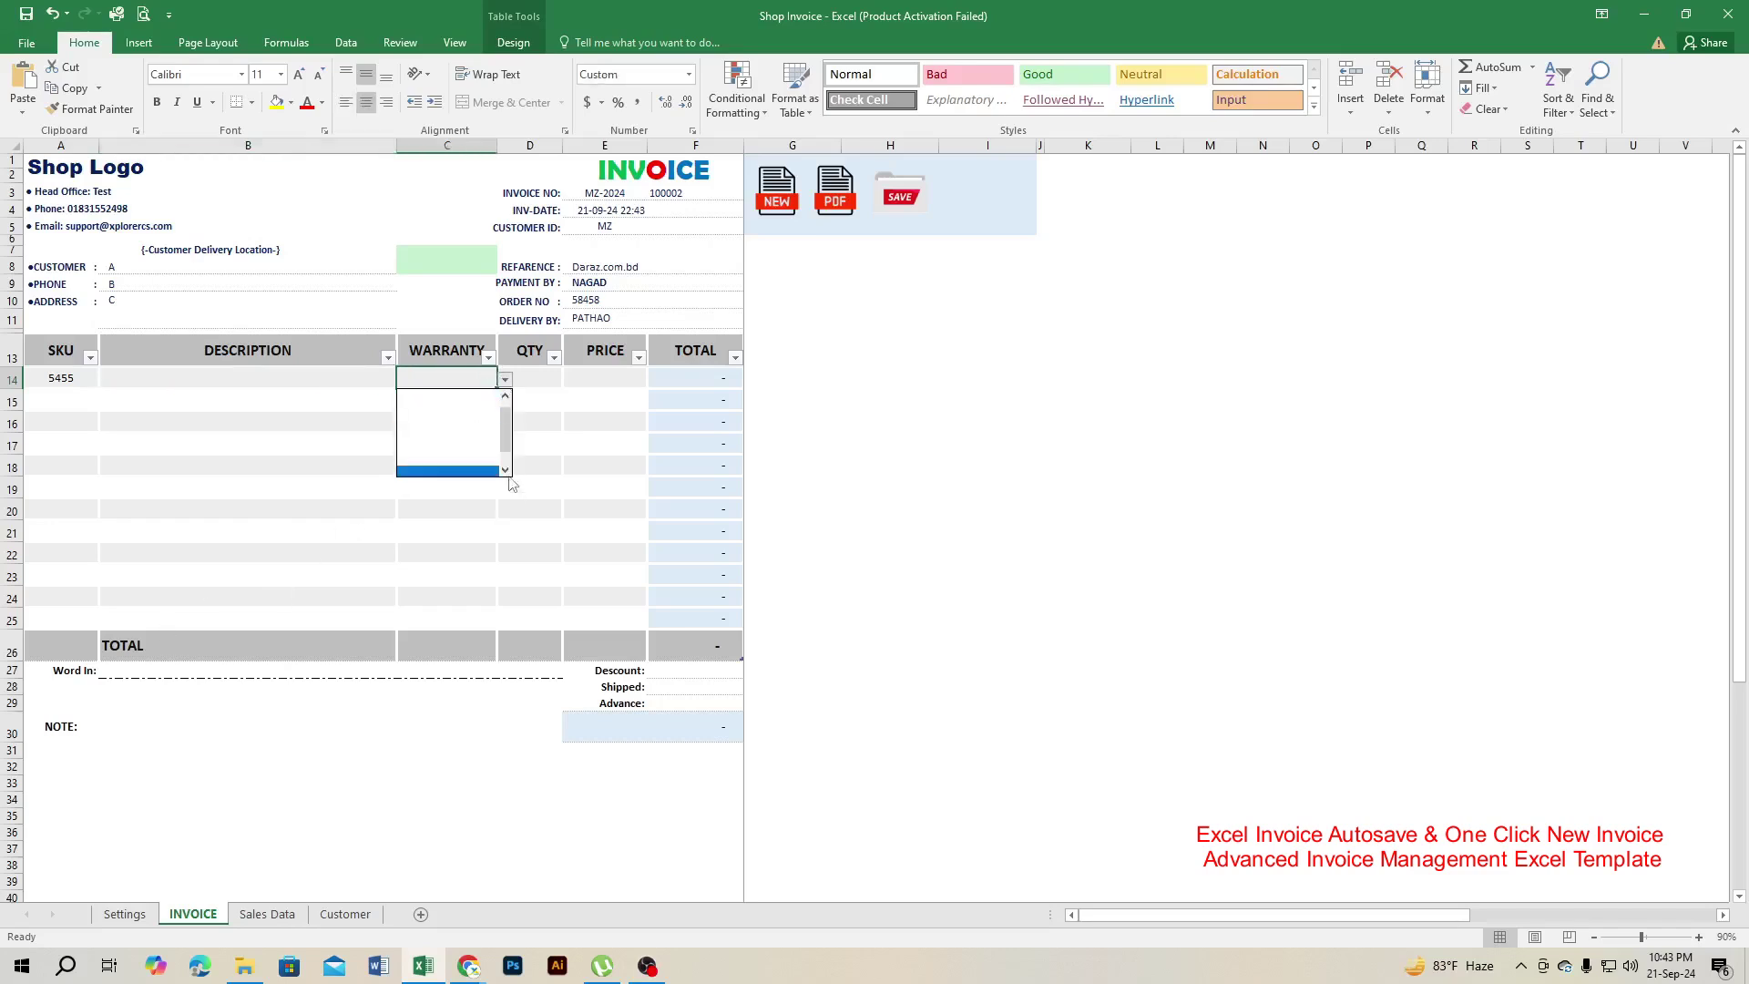
scroll(506, 428, up, 3)
click(438, 399)
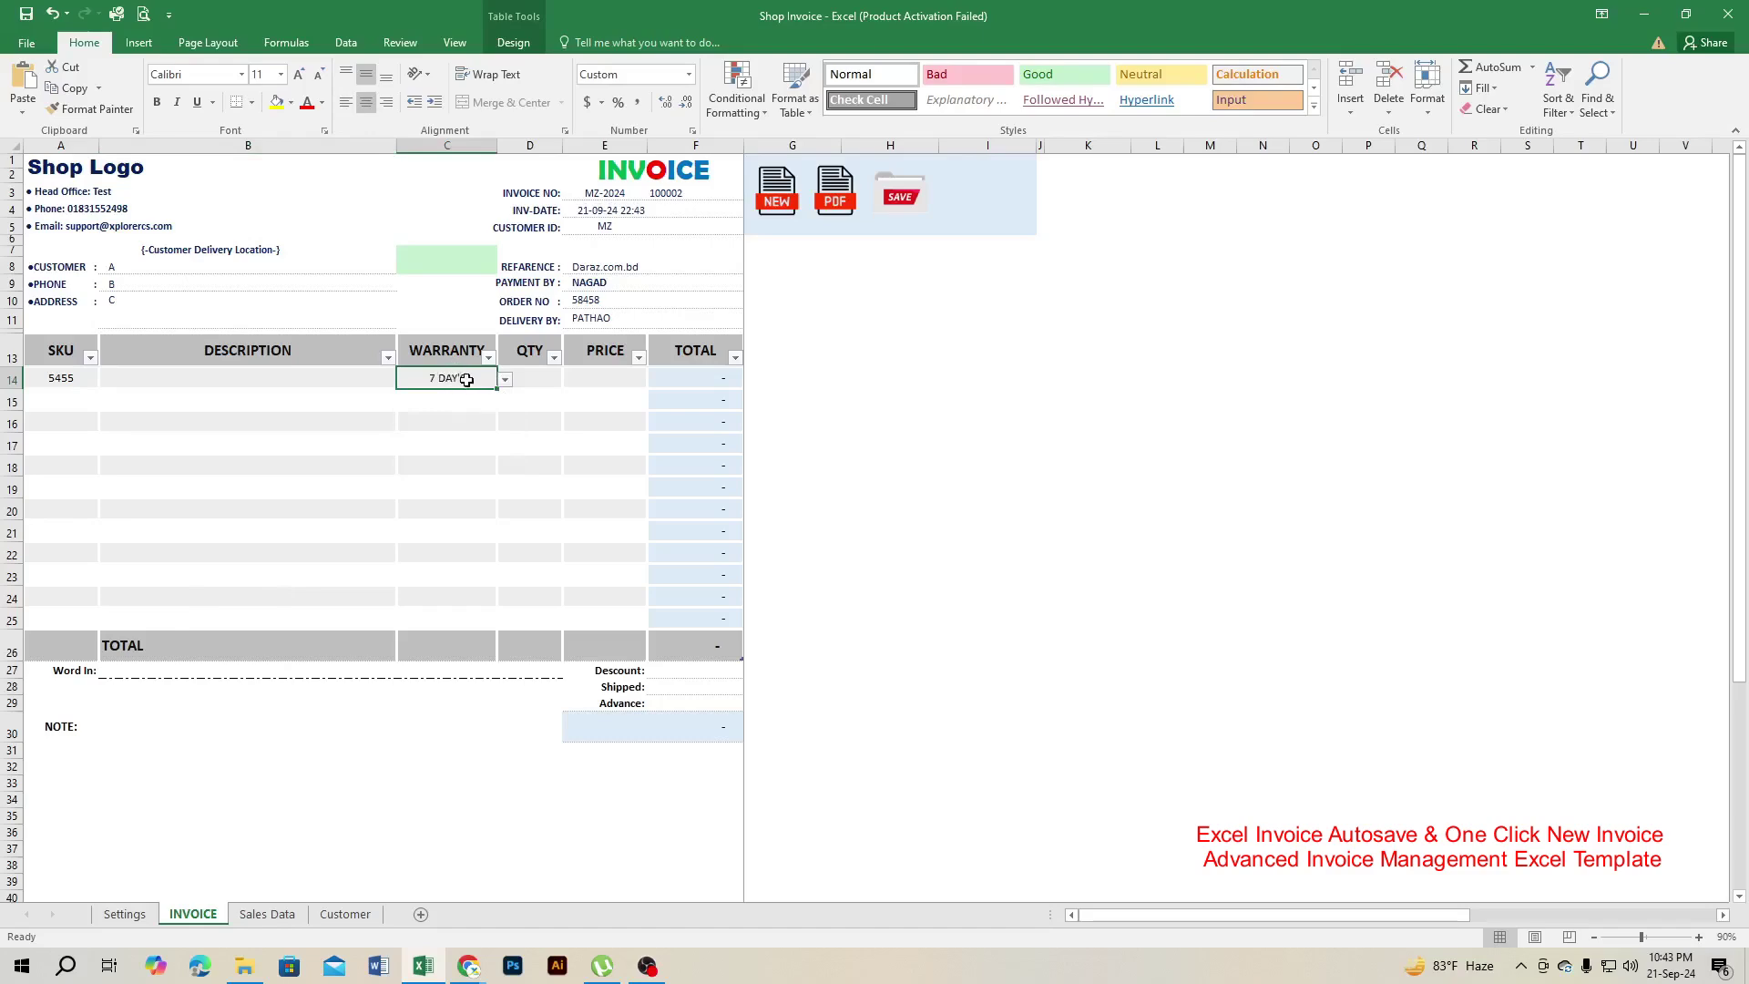
Give the first line quantity 1, price 1,000 and description Xyz
click(540, 383)
text(11)
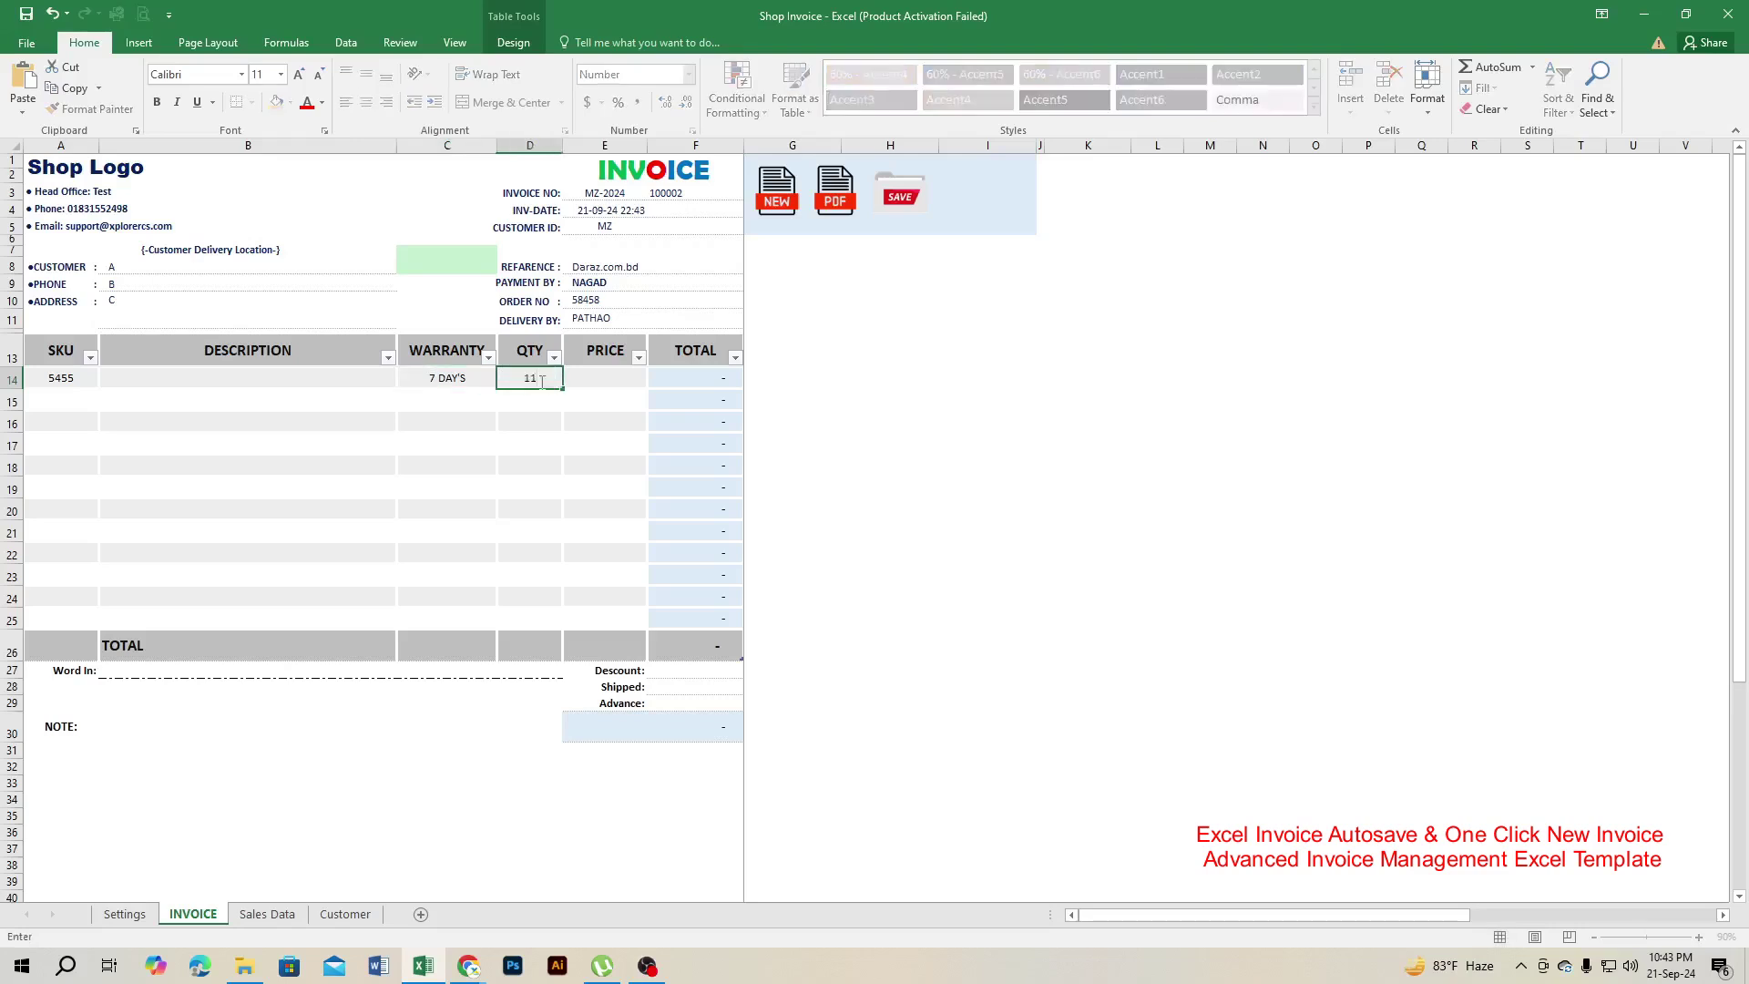
click(572, 383)
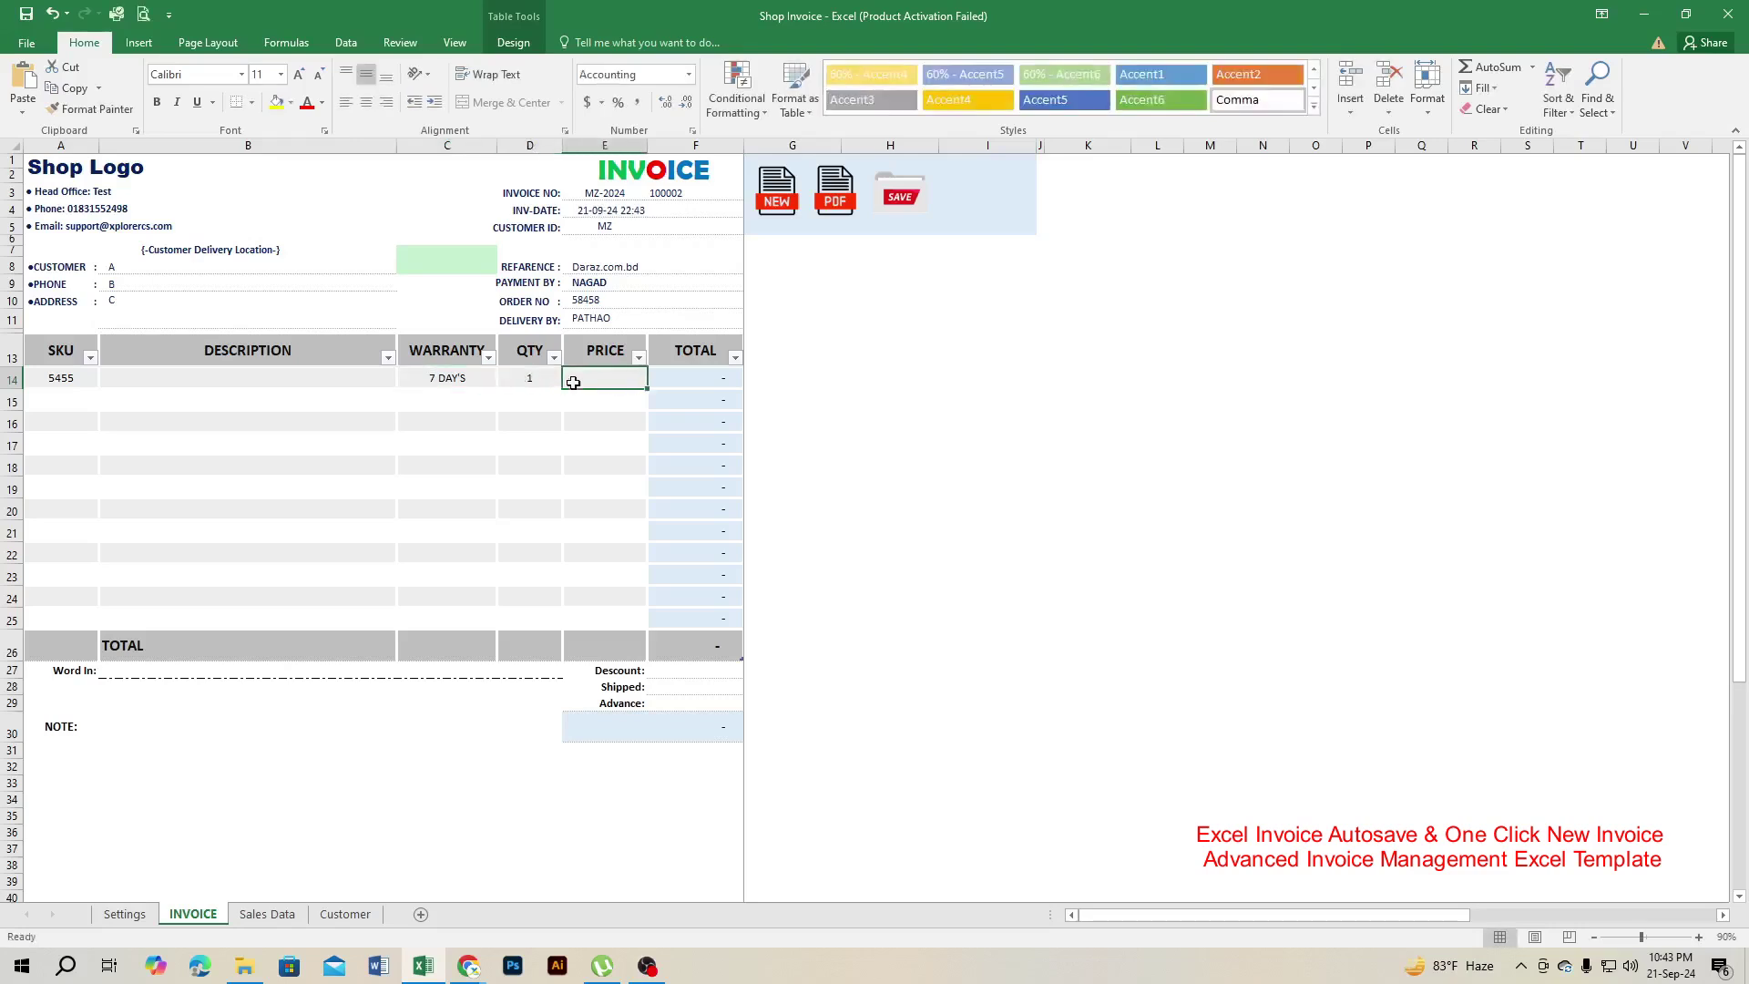
text(1)
text(000)
click(561, 456)
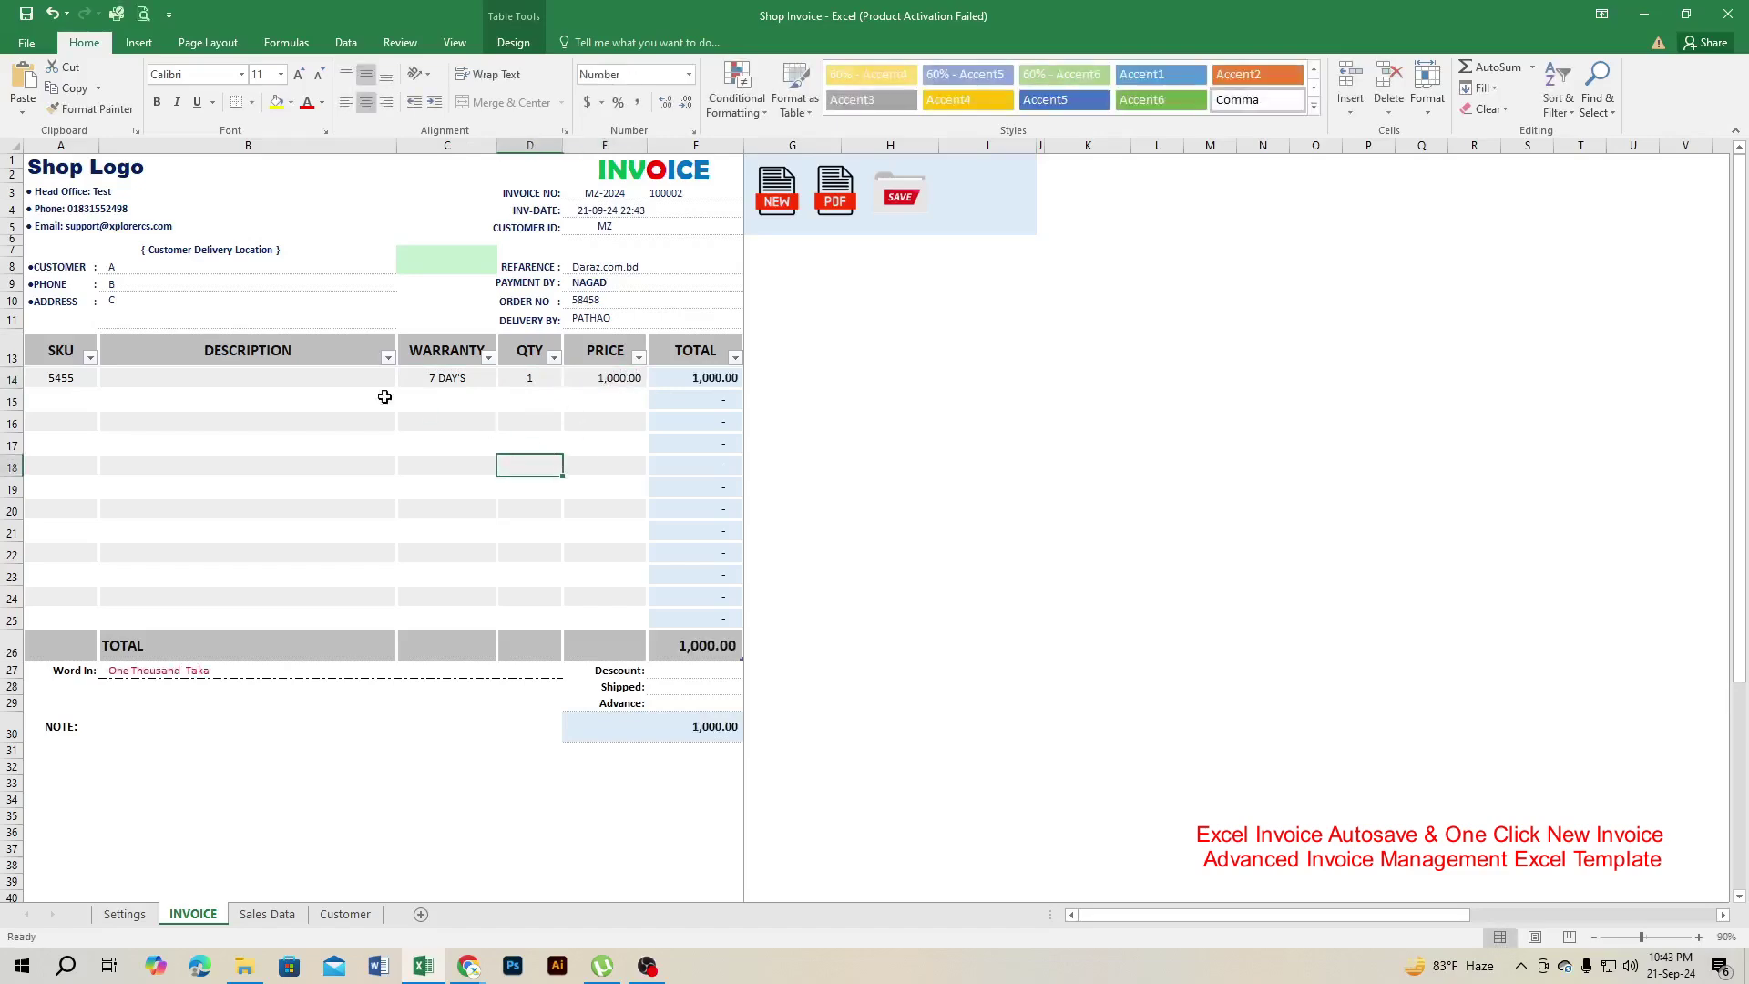
click(307, 377)
text(A)
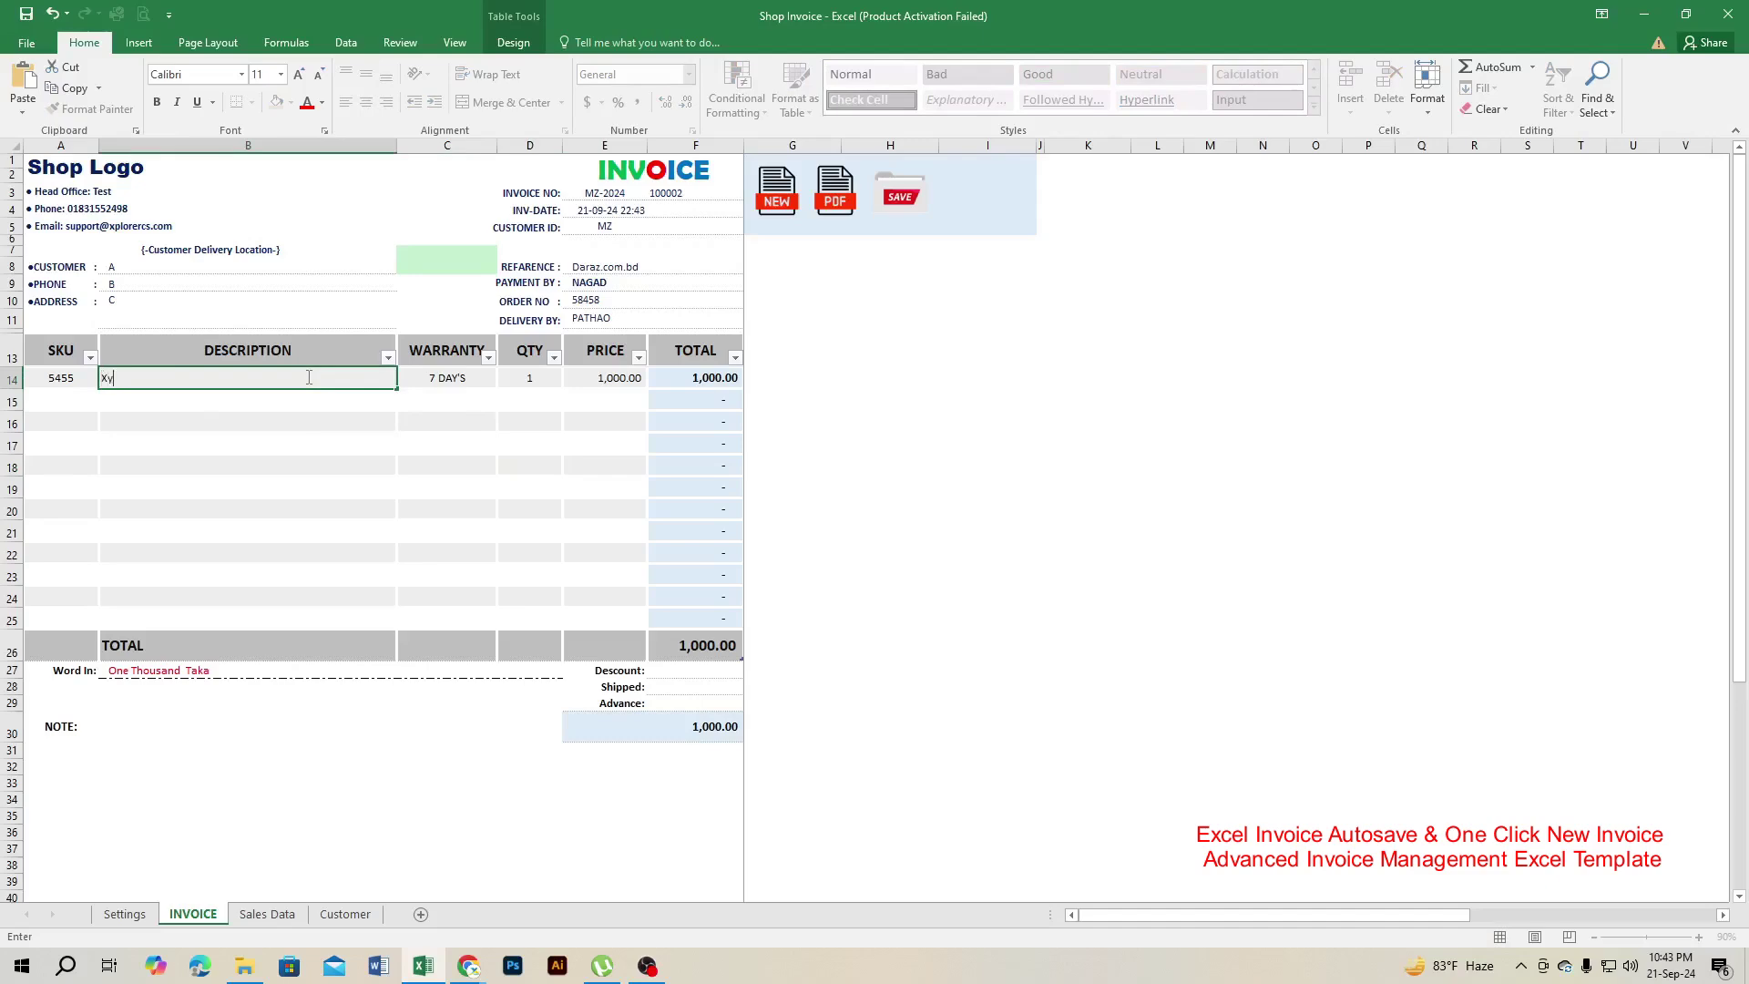
click(298, 436)
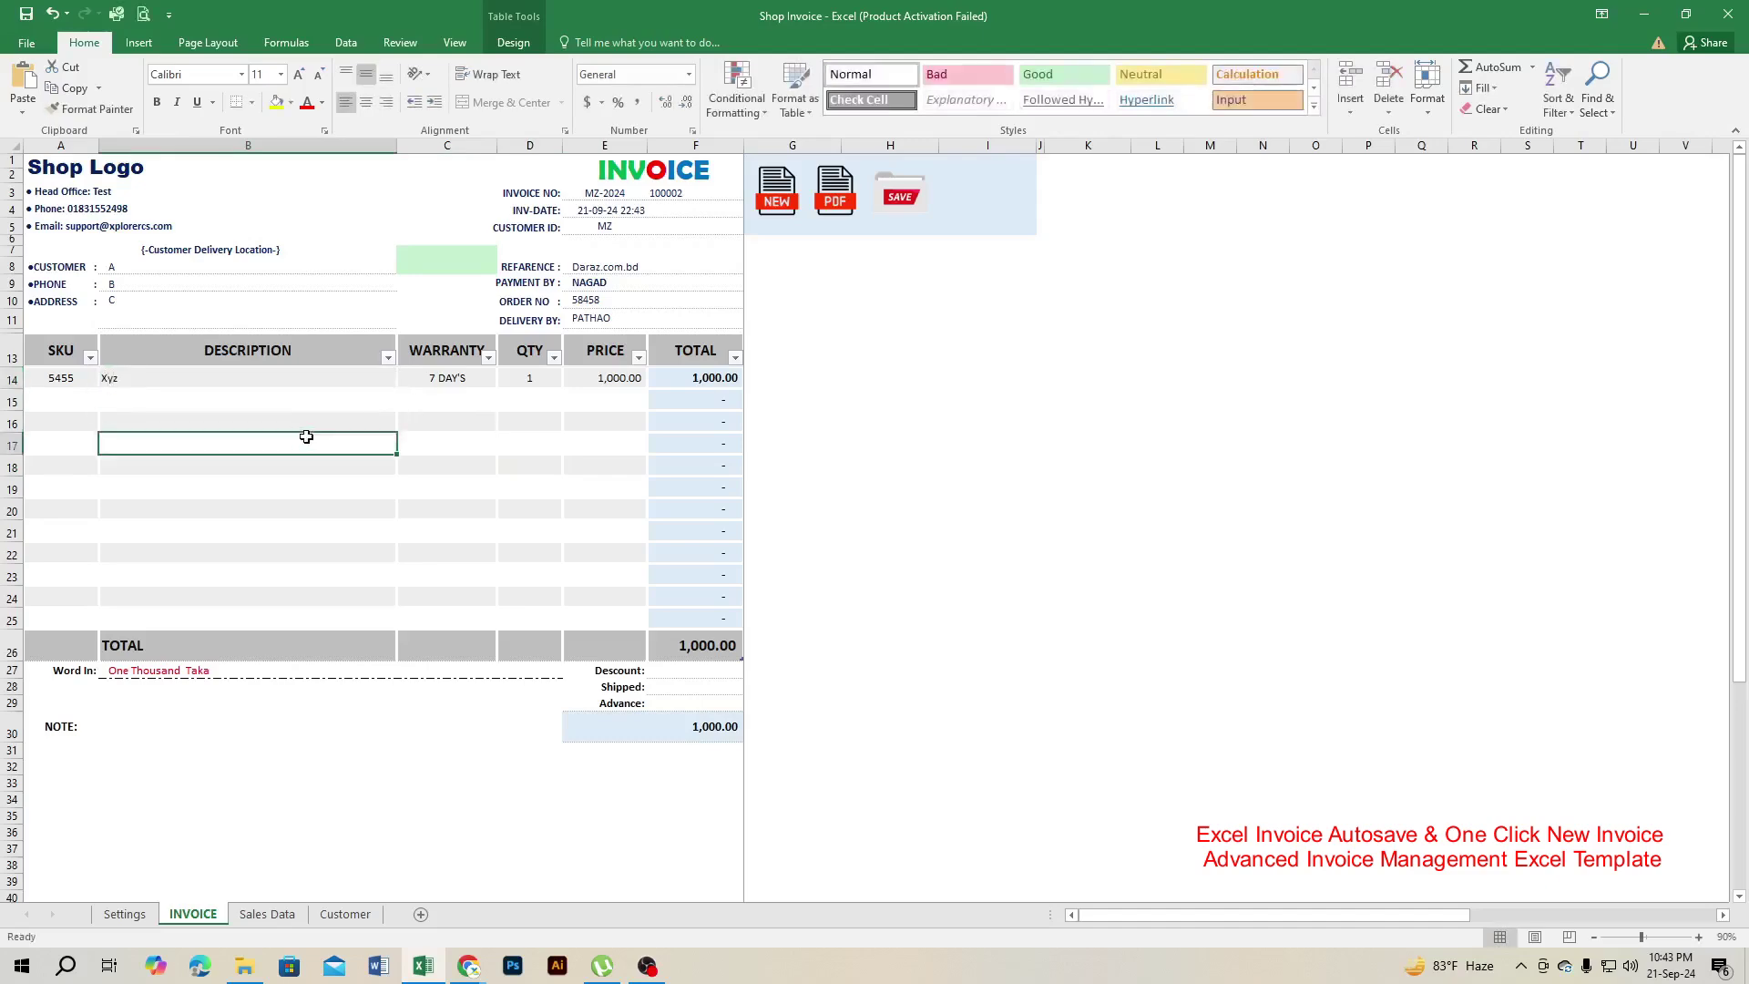
scroll(627, 615, down, 1)
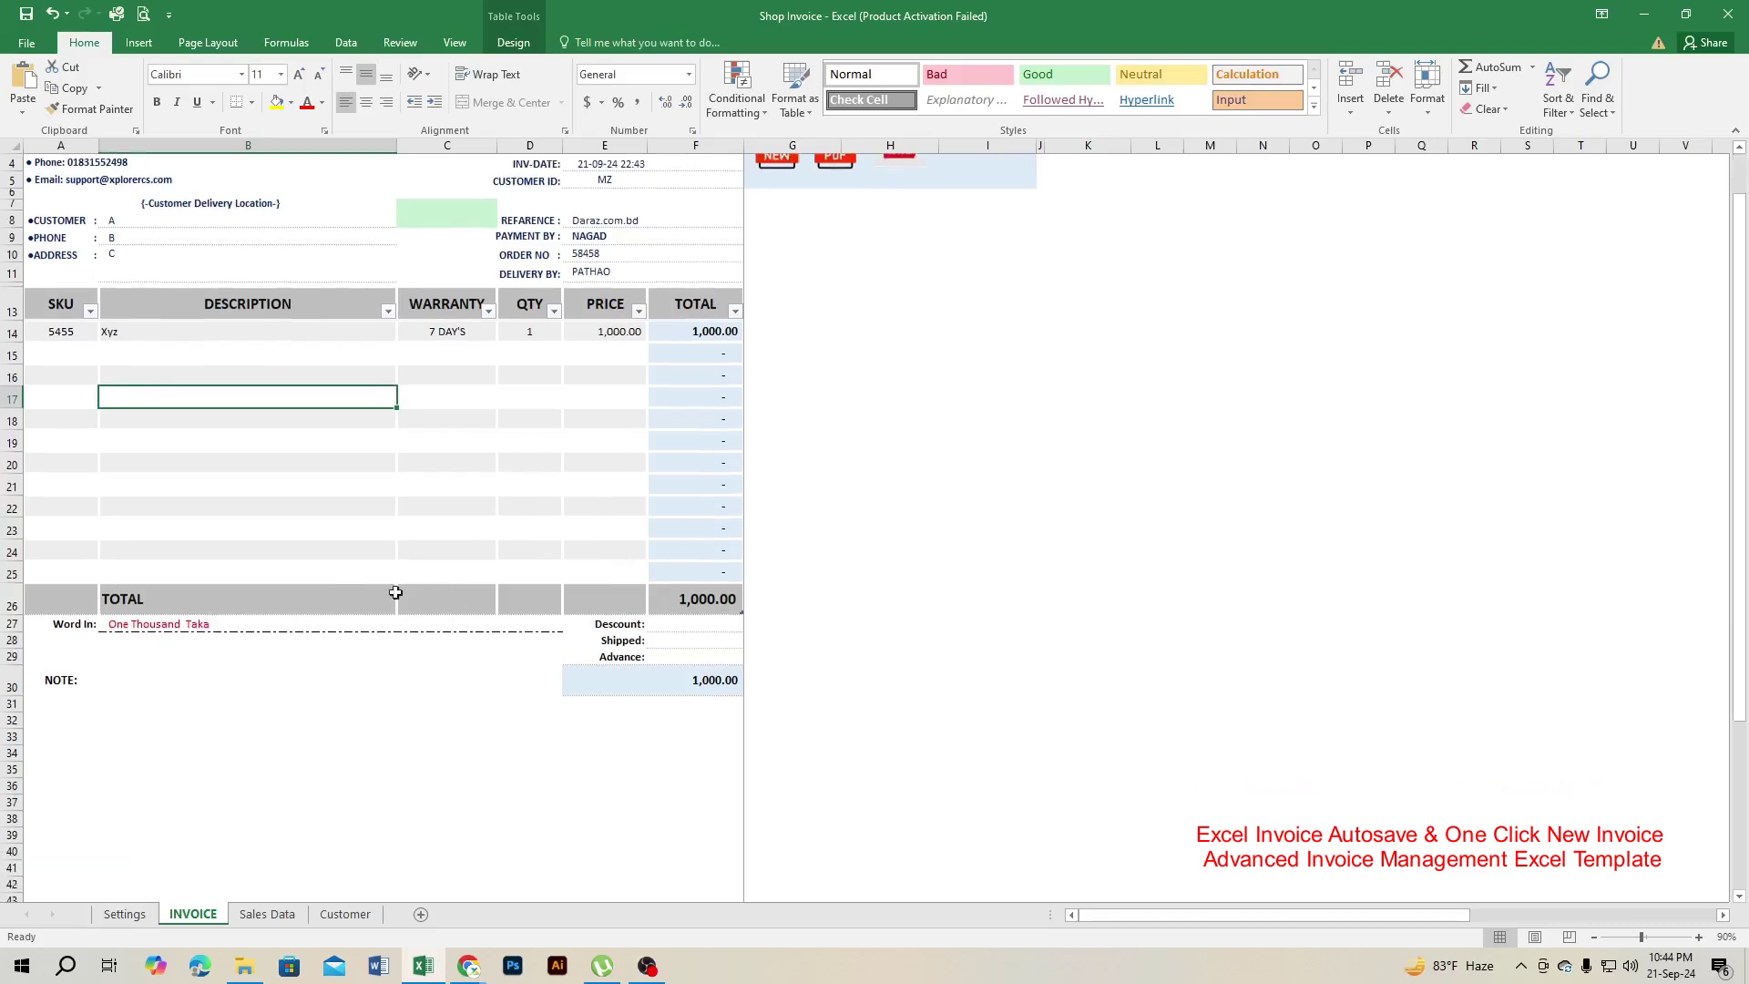
Enter discount 100 in F27, shipping 250 in F28 and advance 100 in F29
click(694, 625)
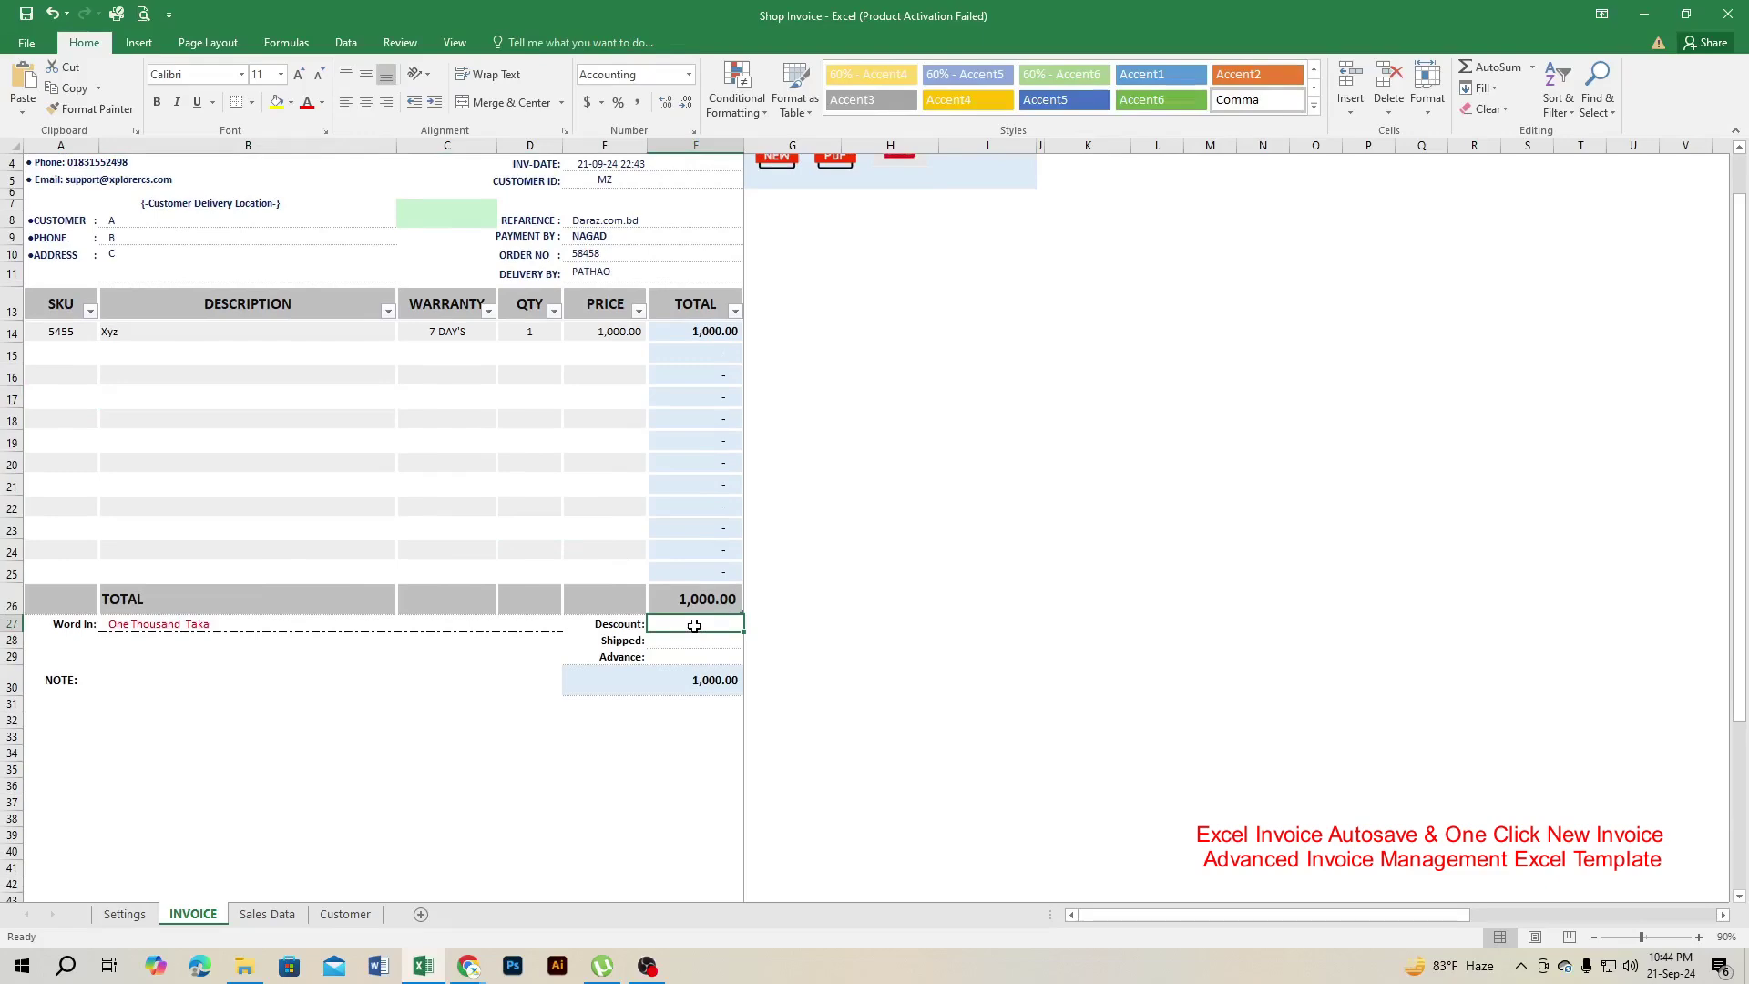
text(100)
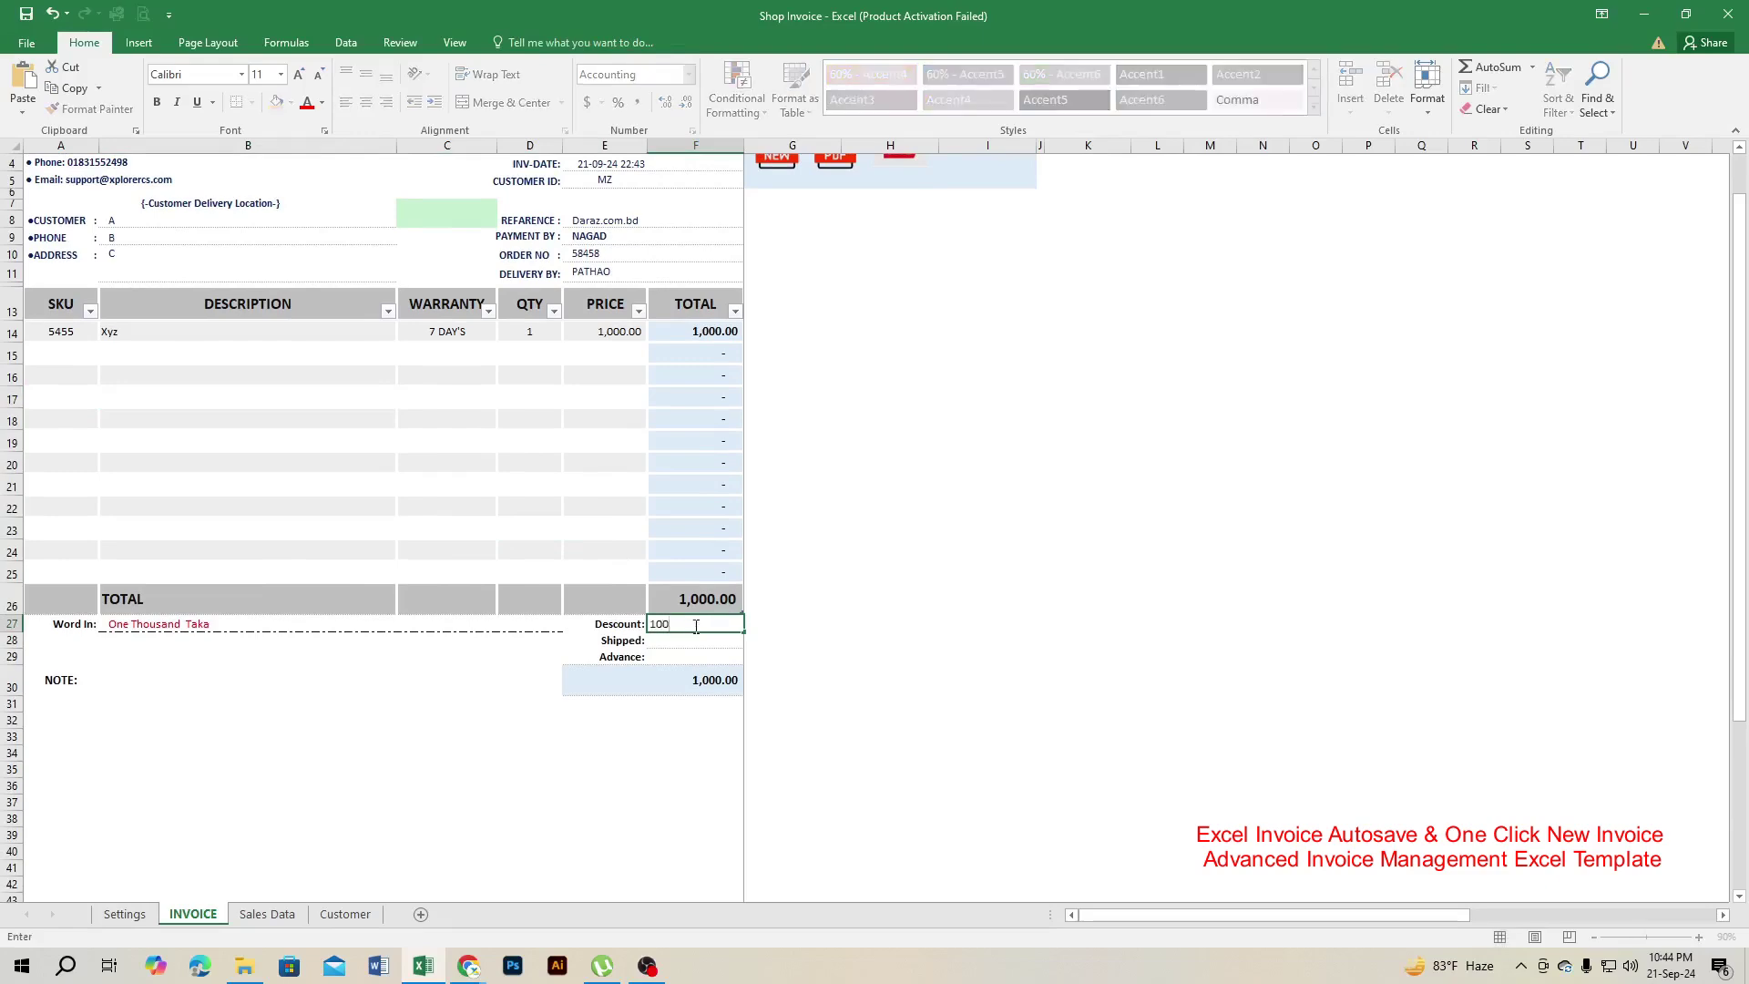
key(Return)
click(723, 680)
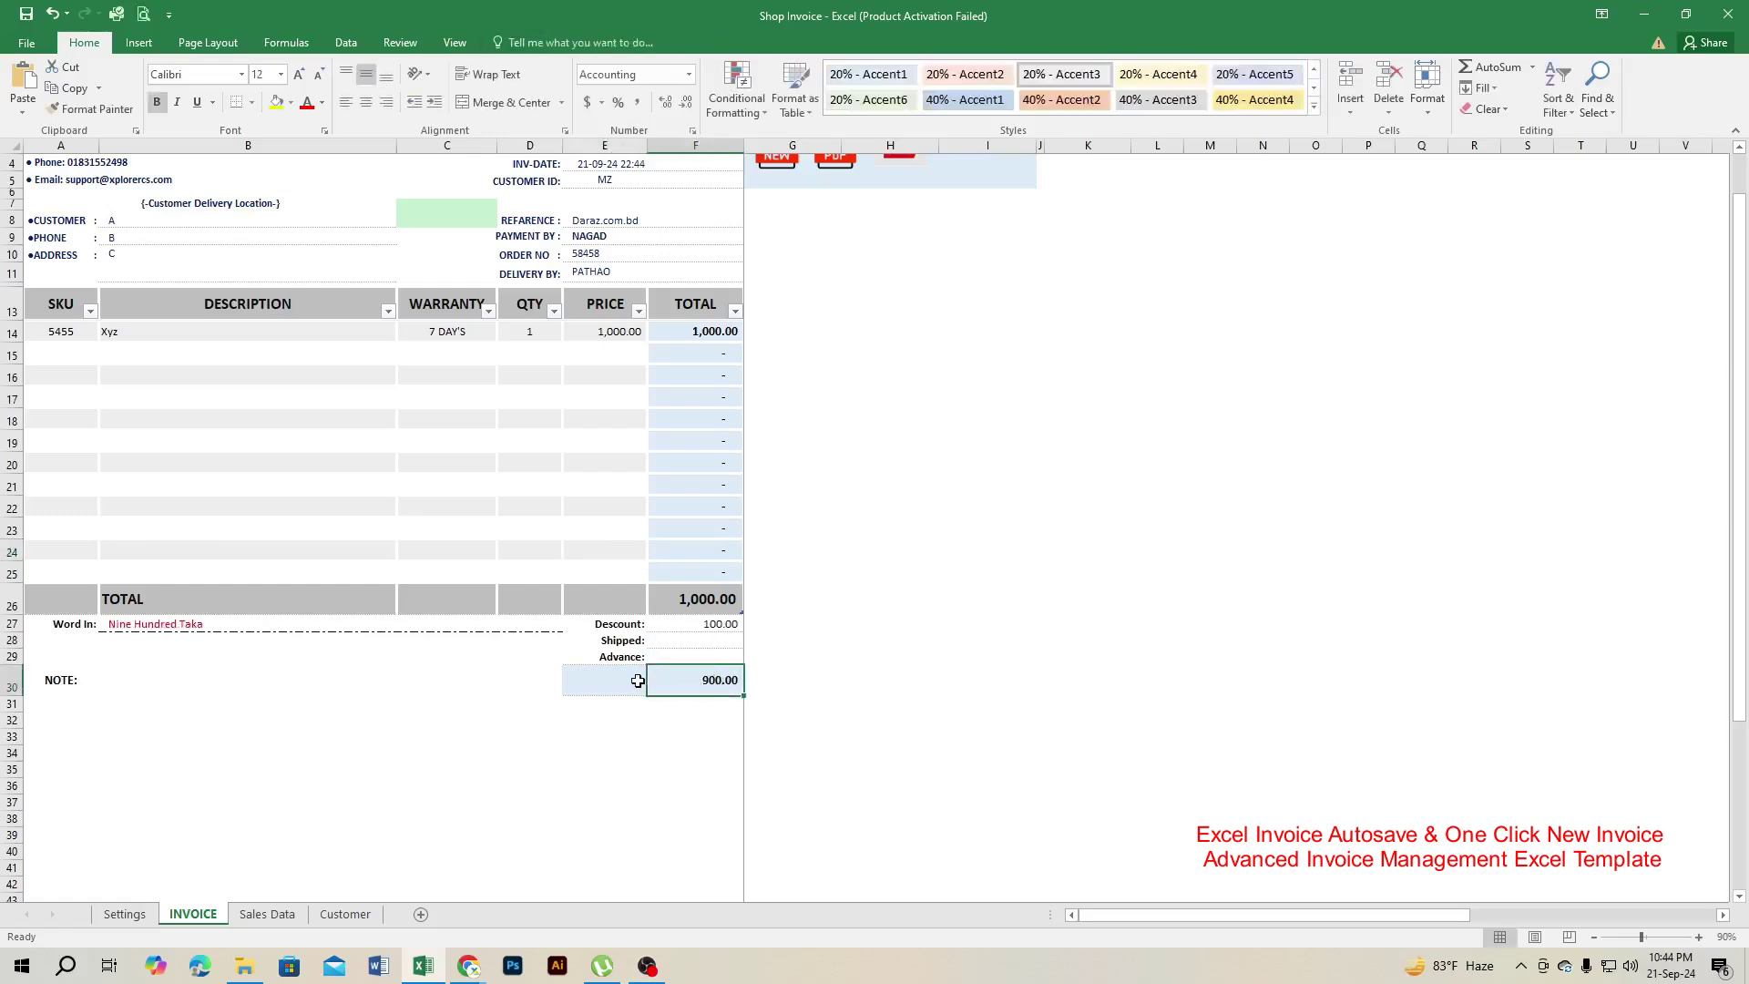
click(684, 638)
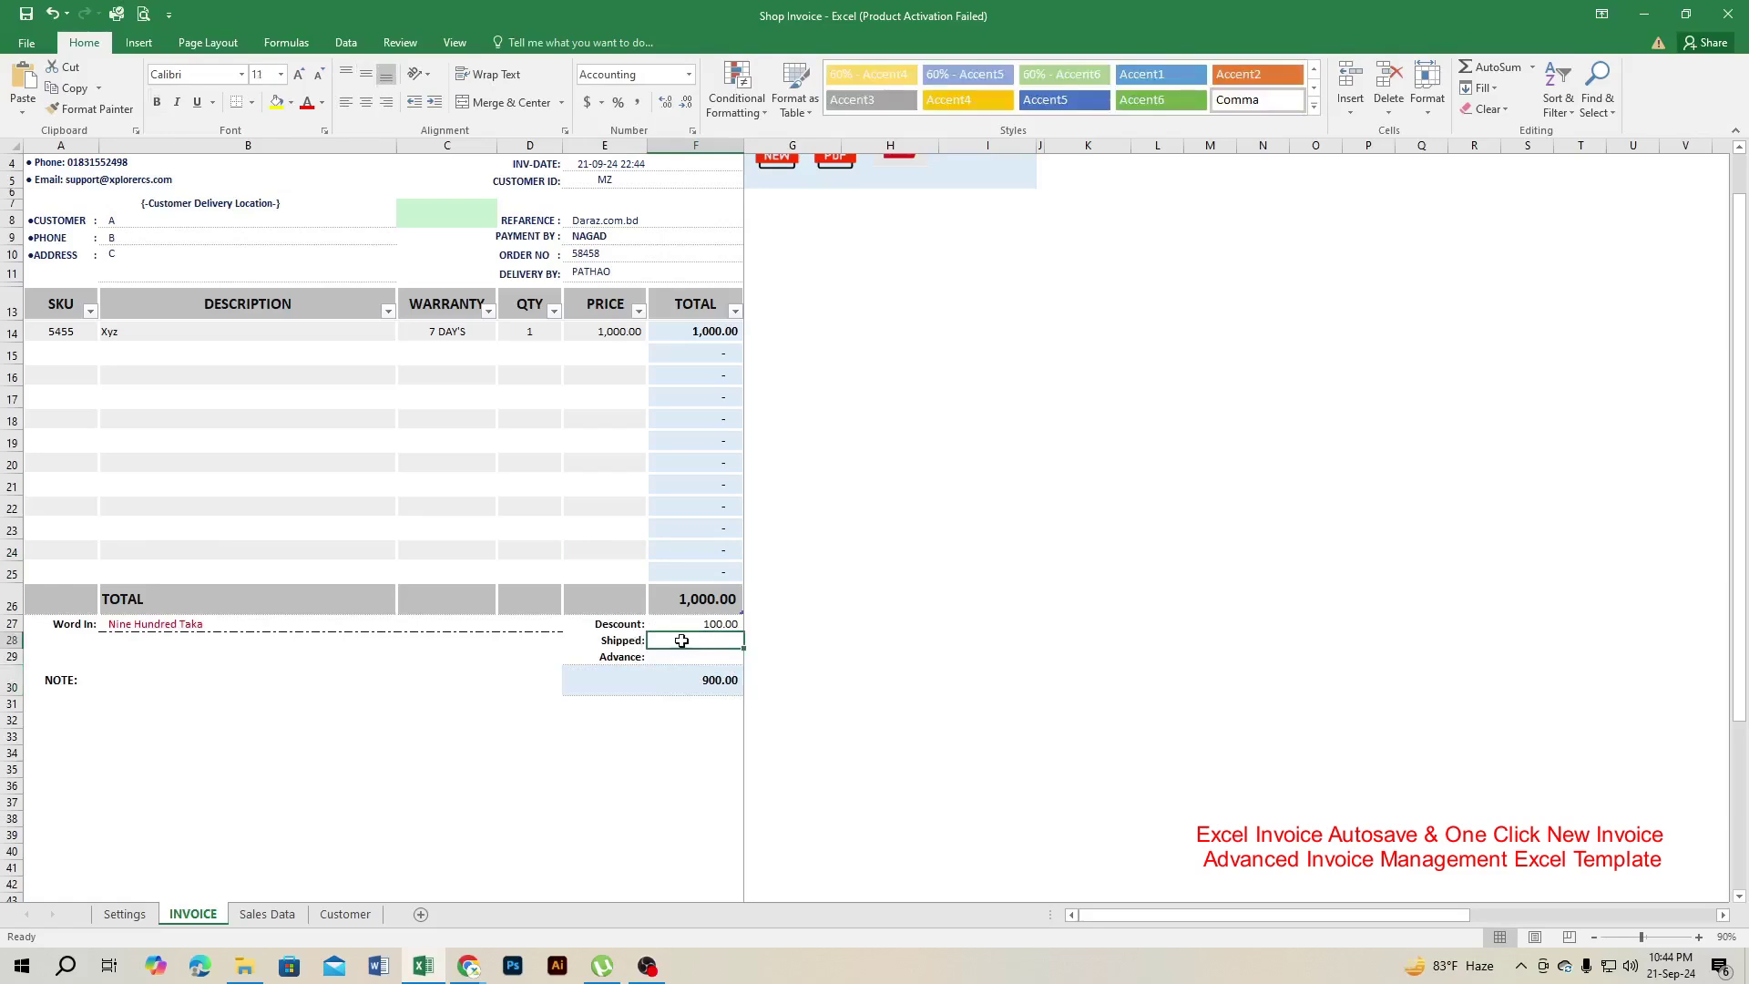
text(250)
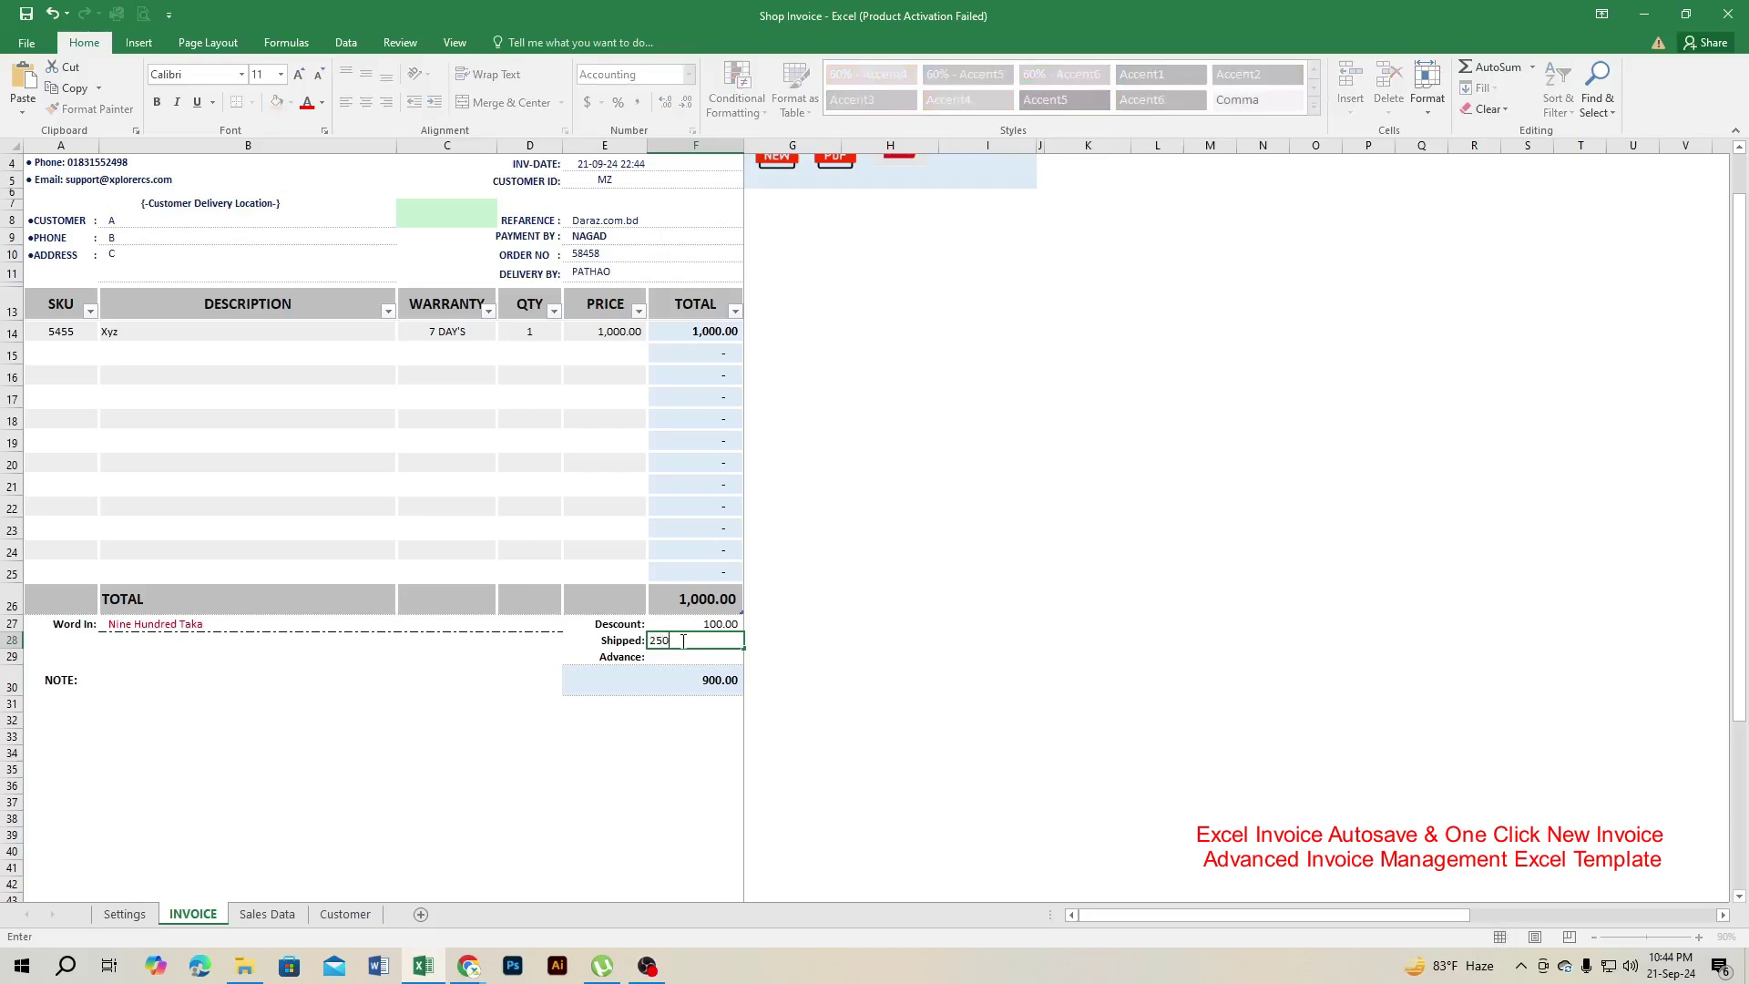
click(566, 542)
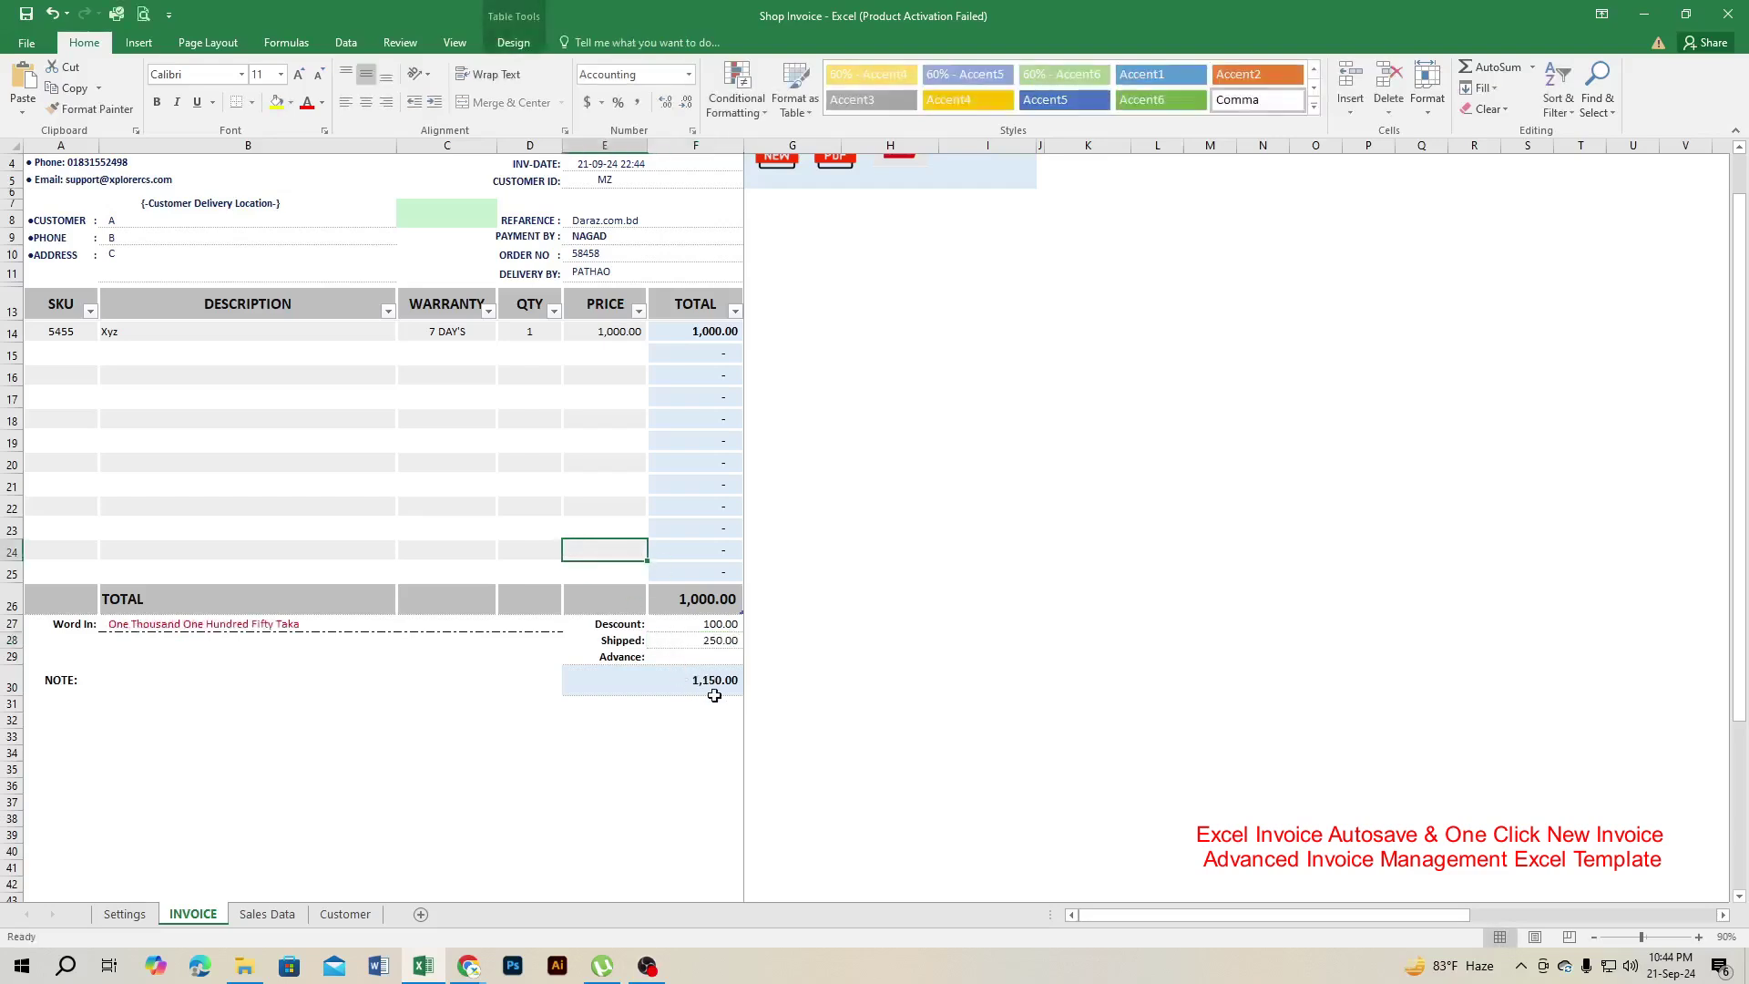
click(718, 656)
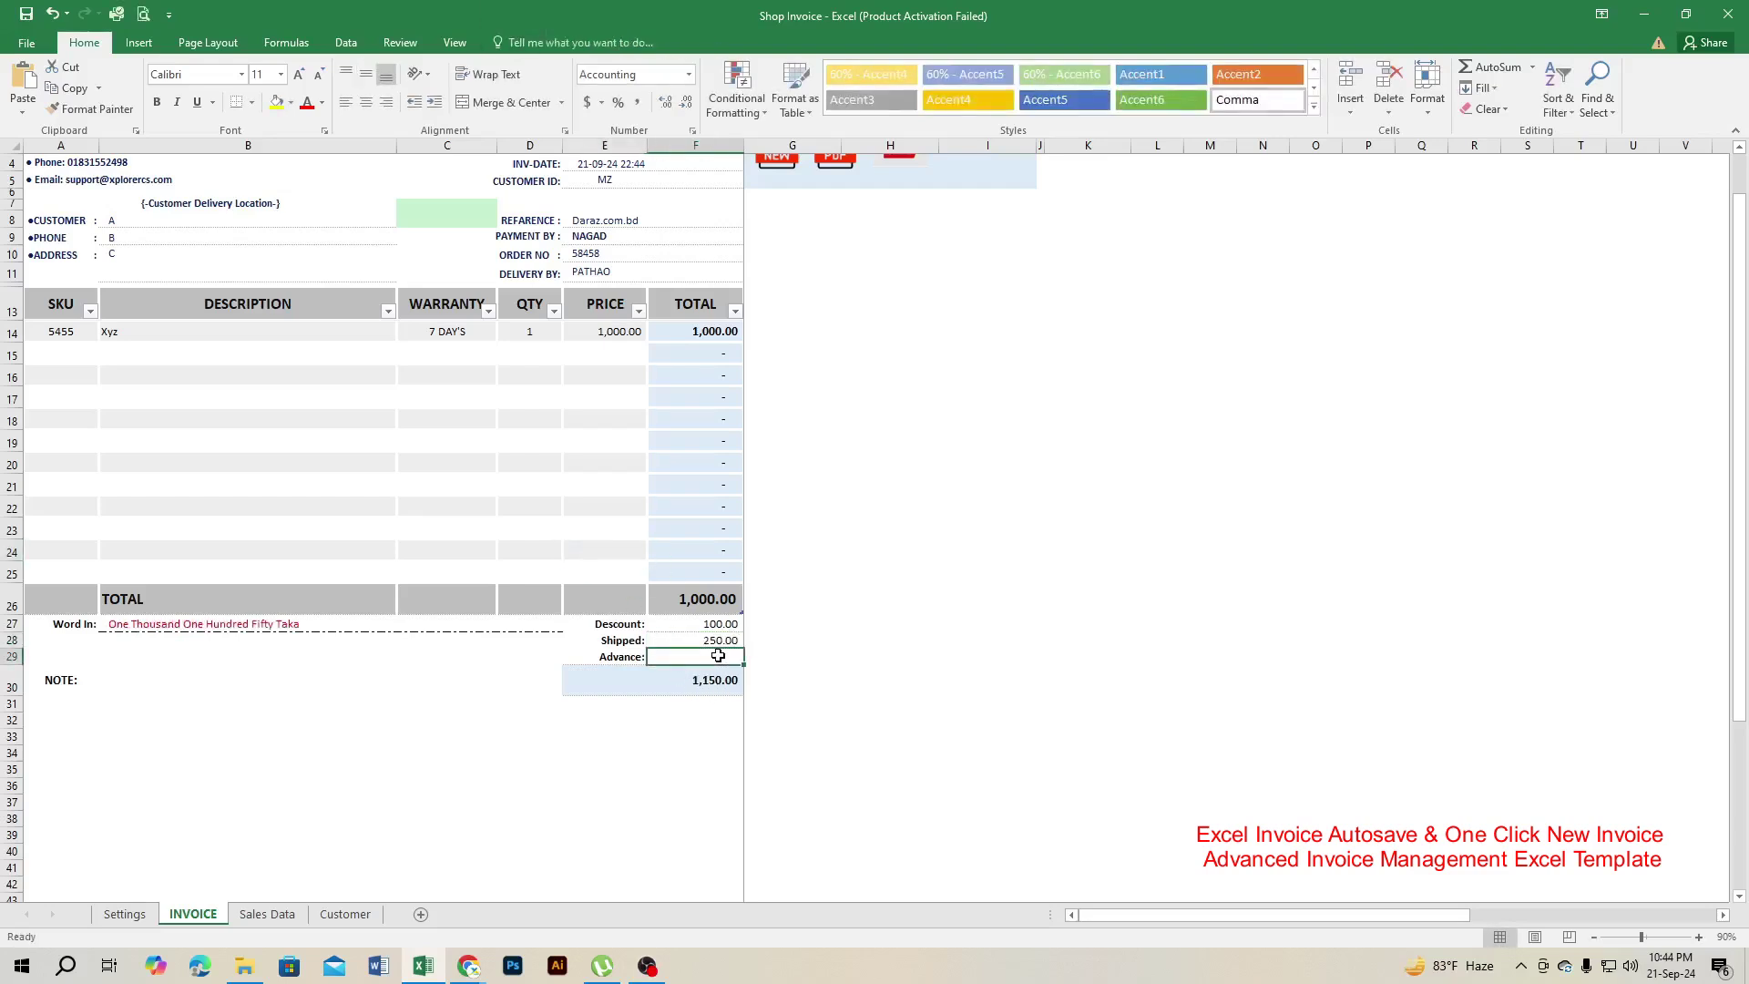
text(100)
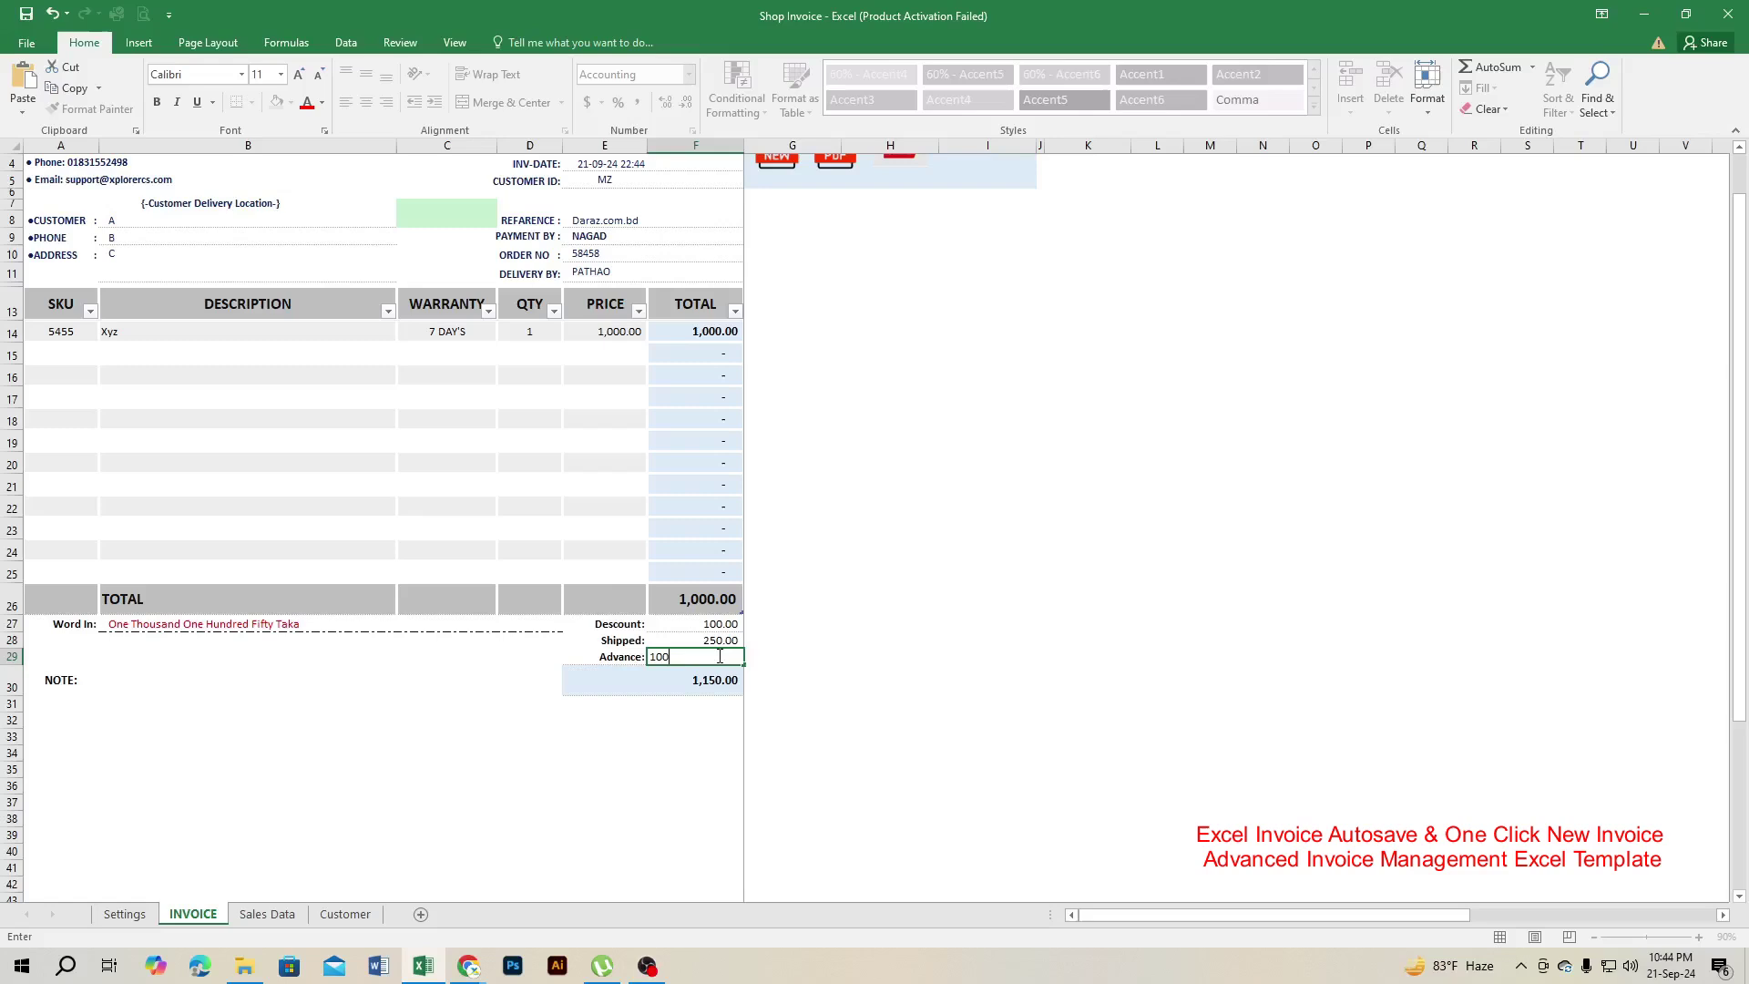
click(524, 526)
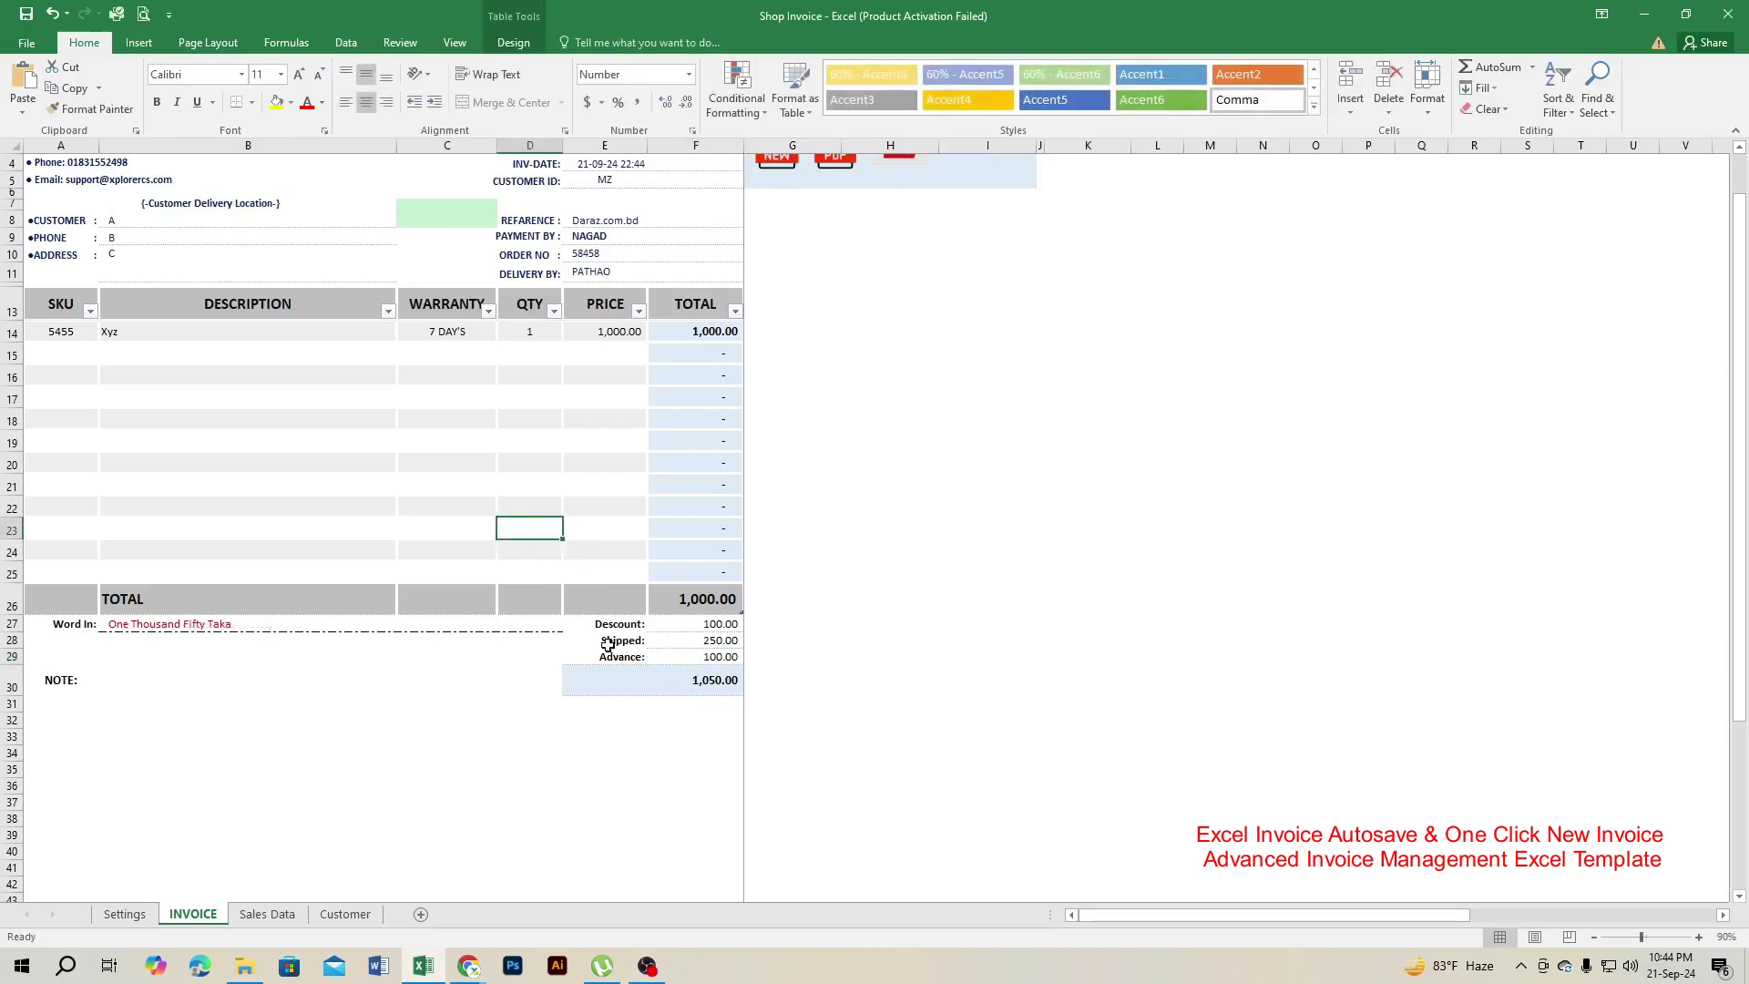
key(Down)
key(Right)
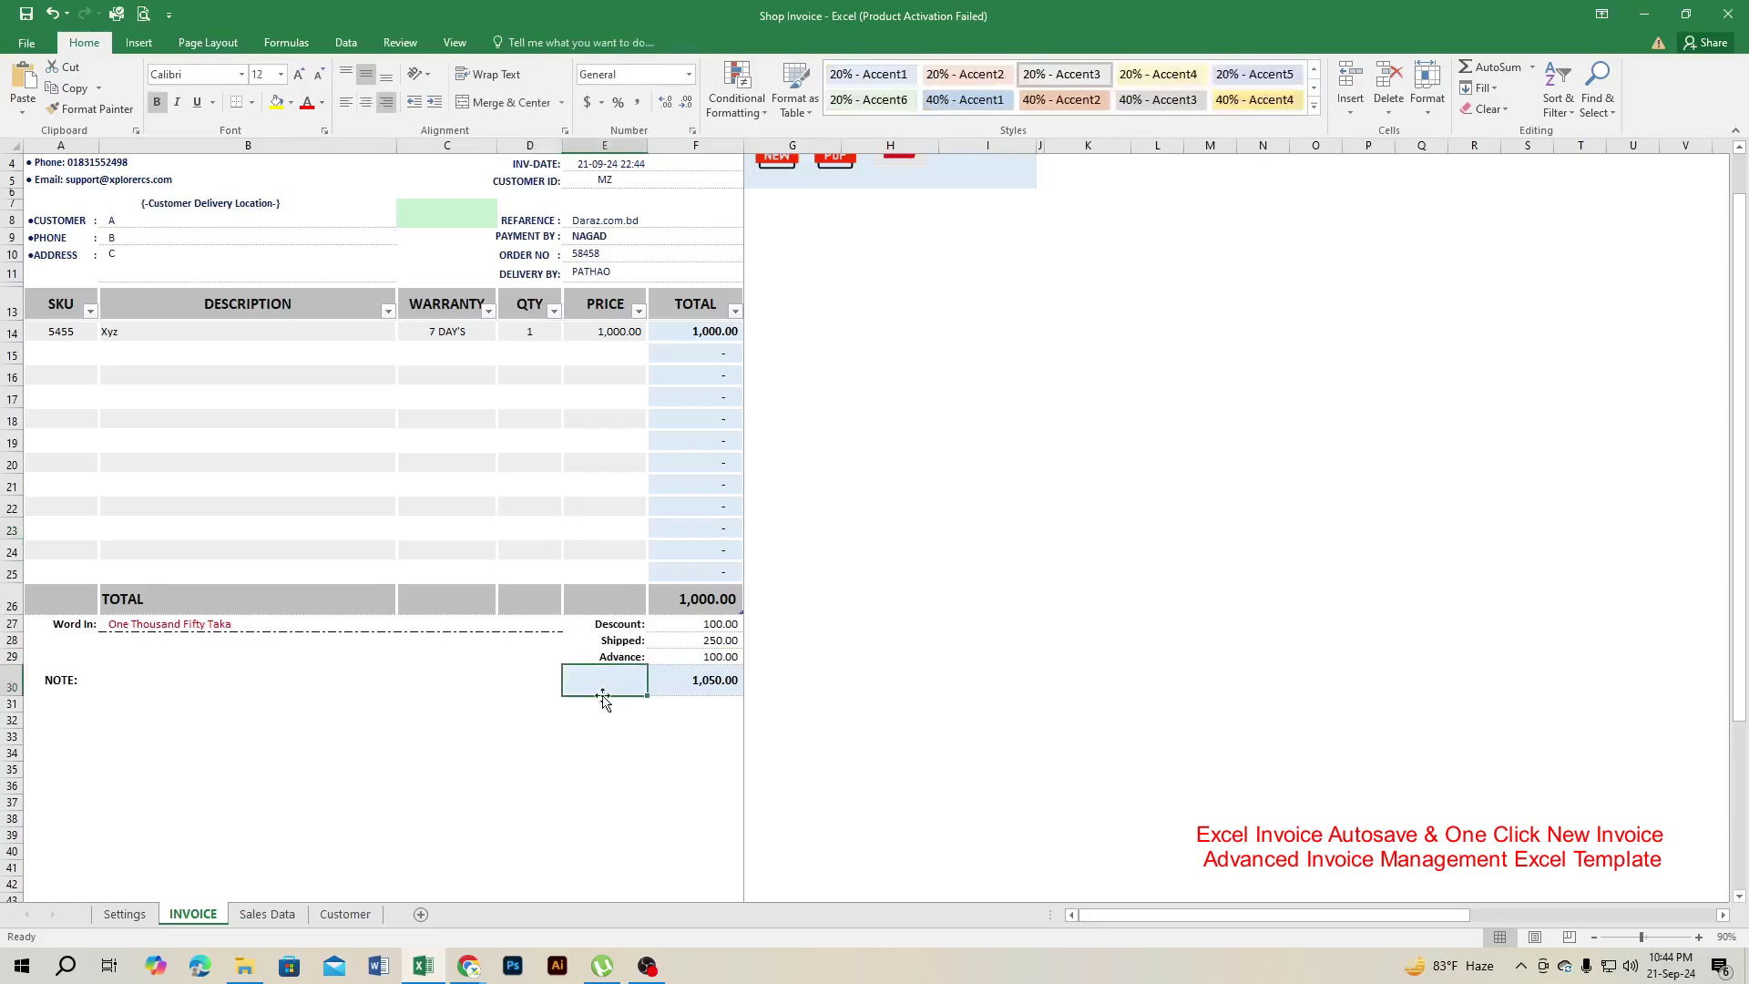
click(570, 508)
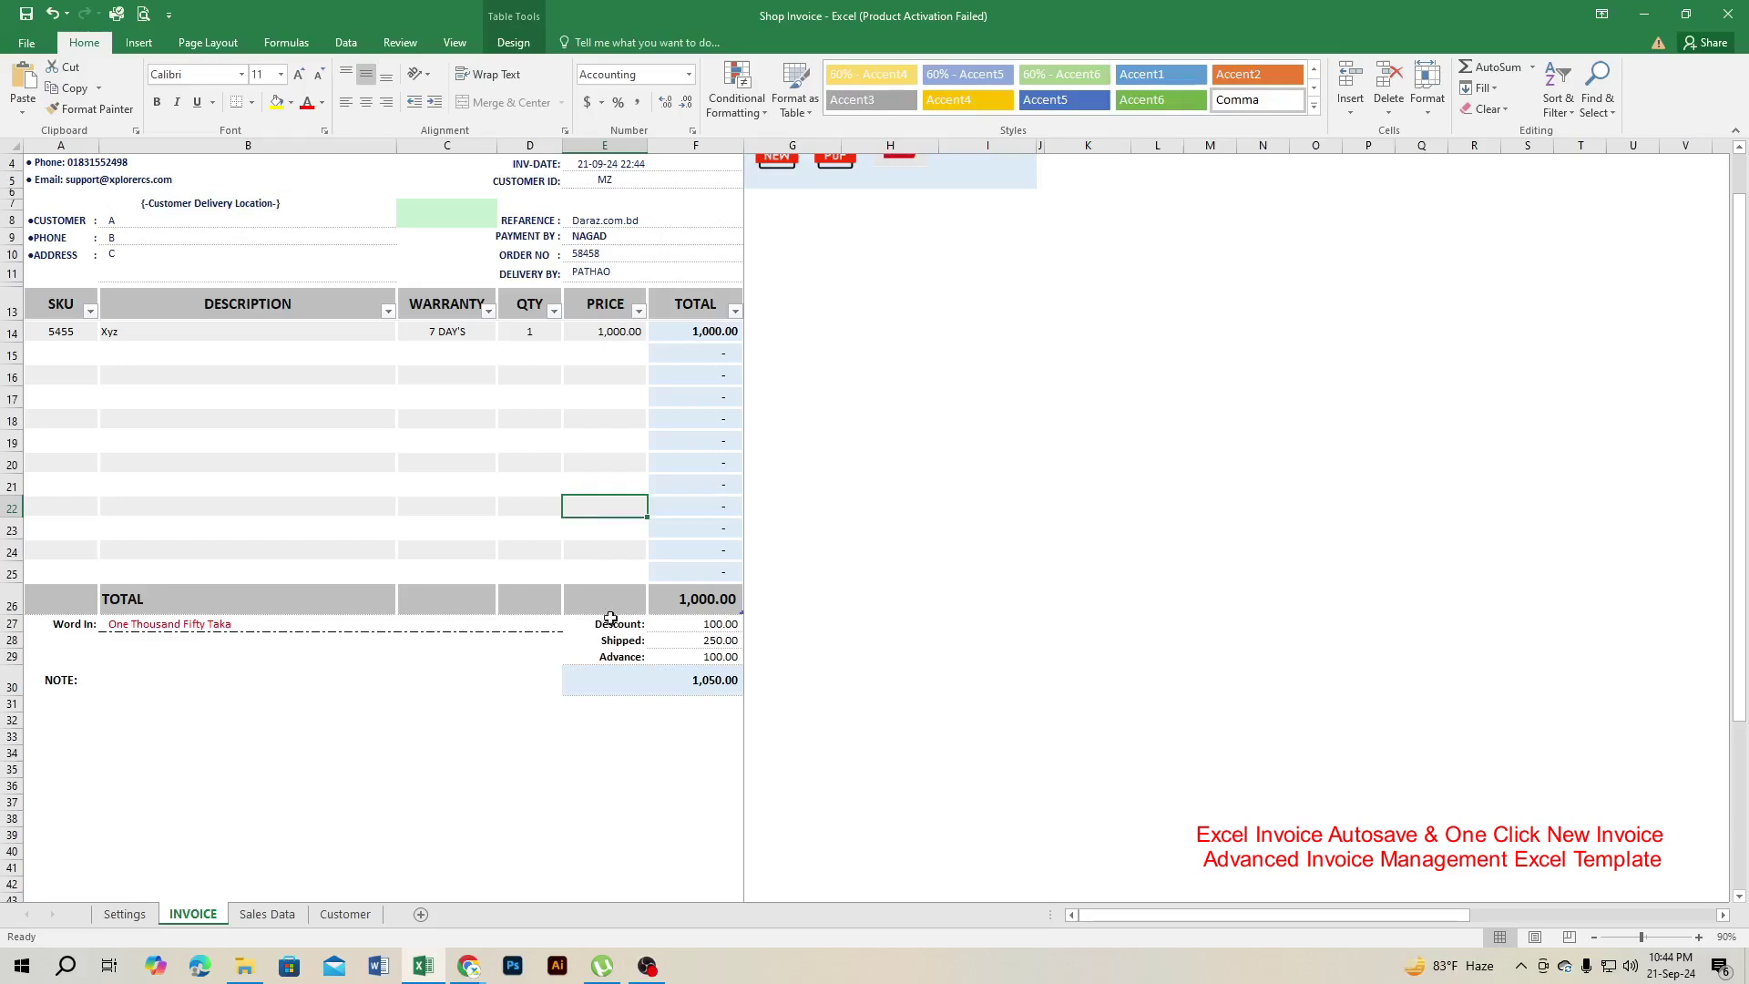
scroll(543, 434, up, 1)
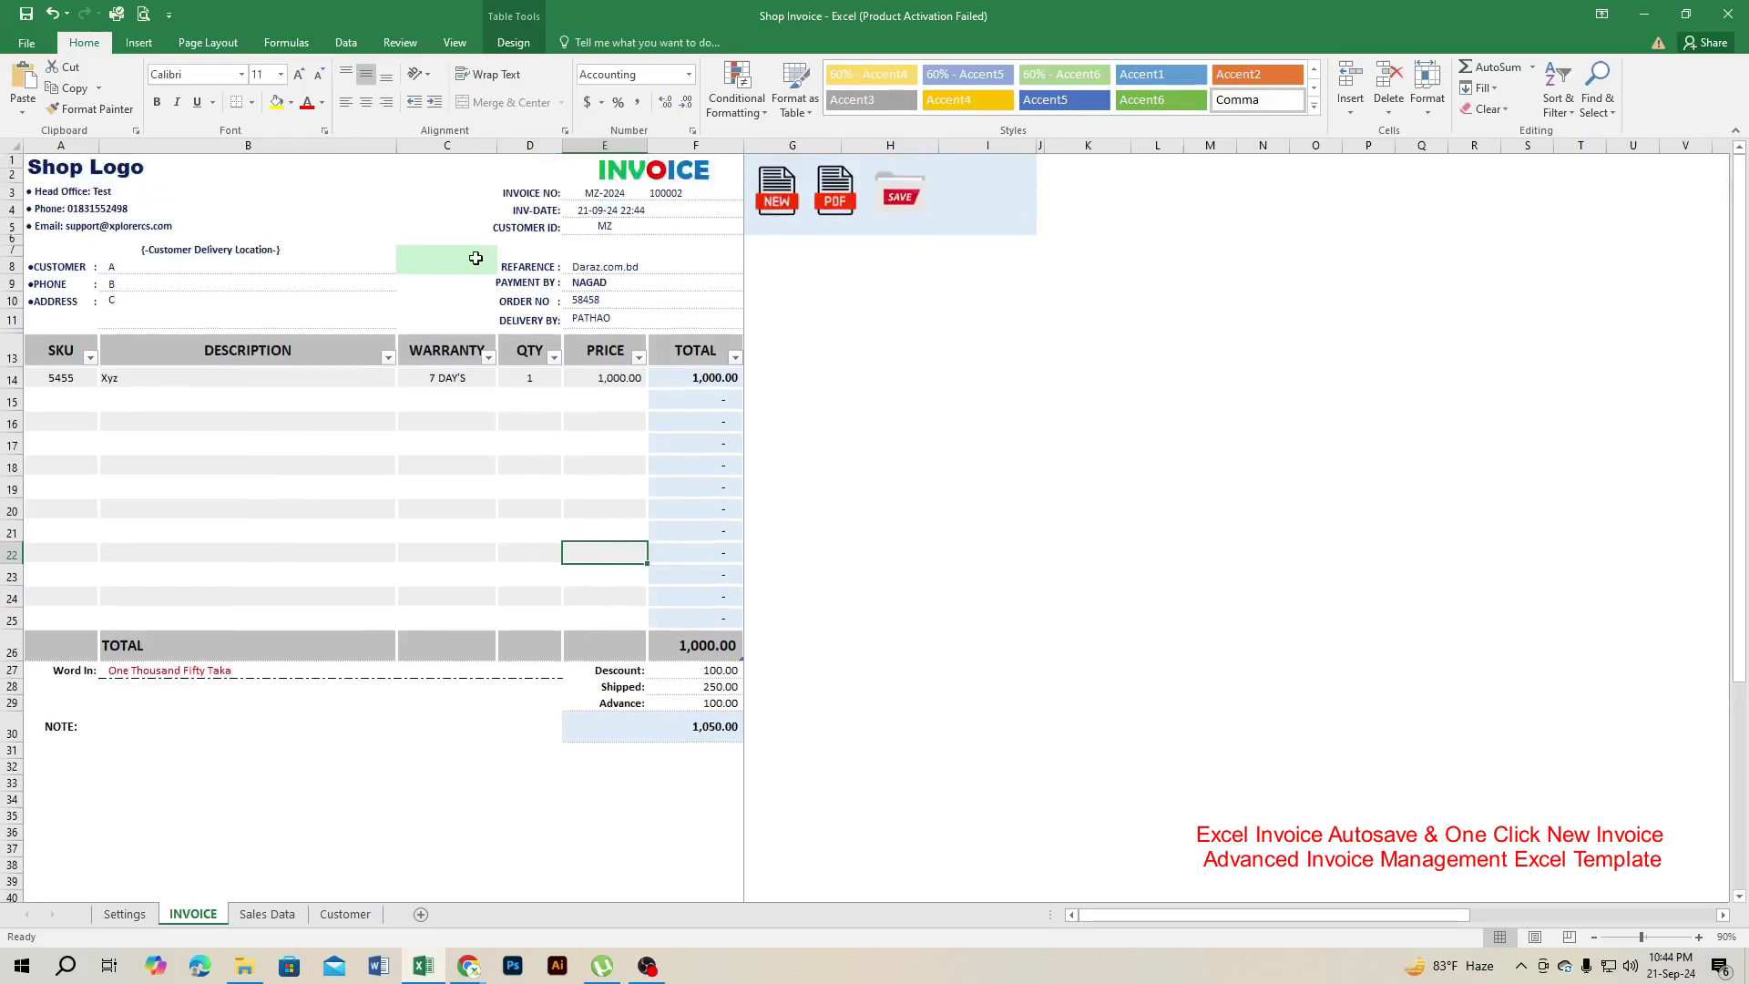
Switch the payment status to PAID, then back to UNPAID
click(476, 259)
click(508, 253)
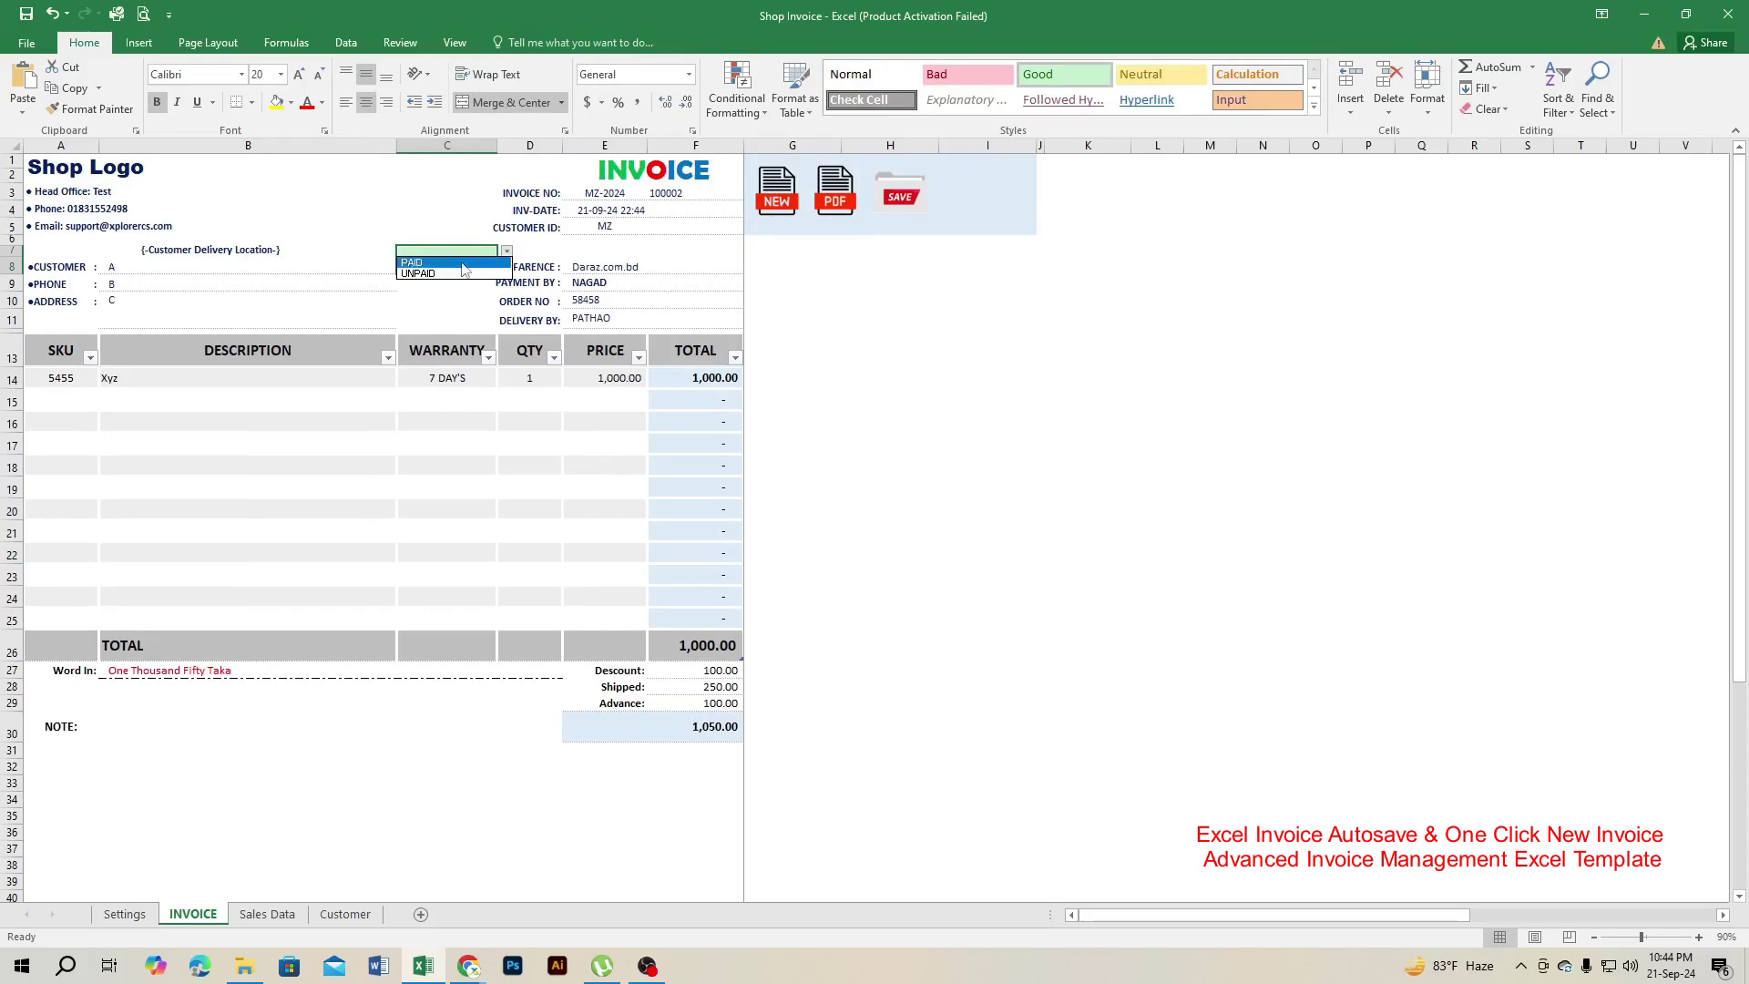
click(462, 264)
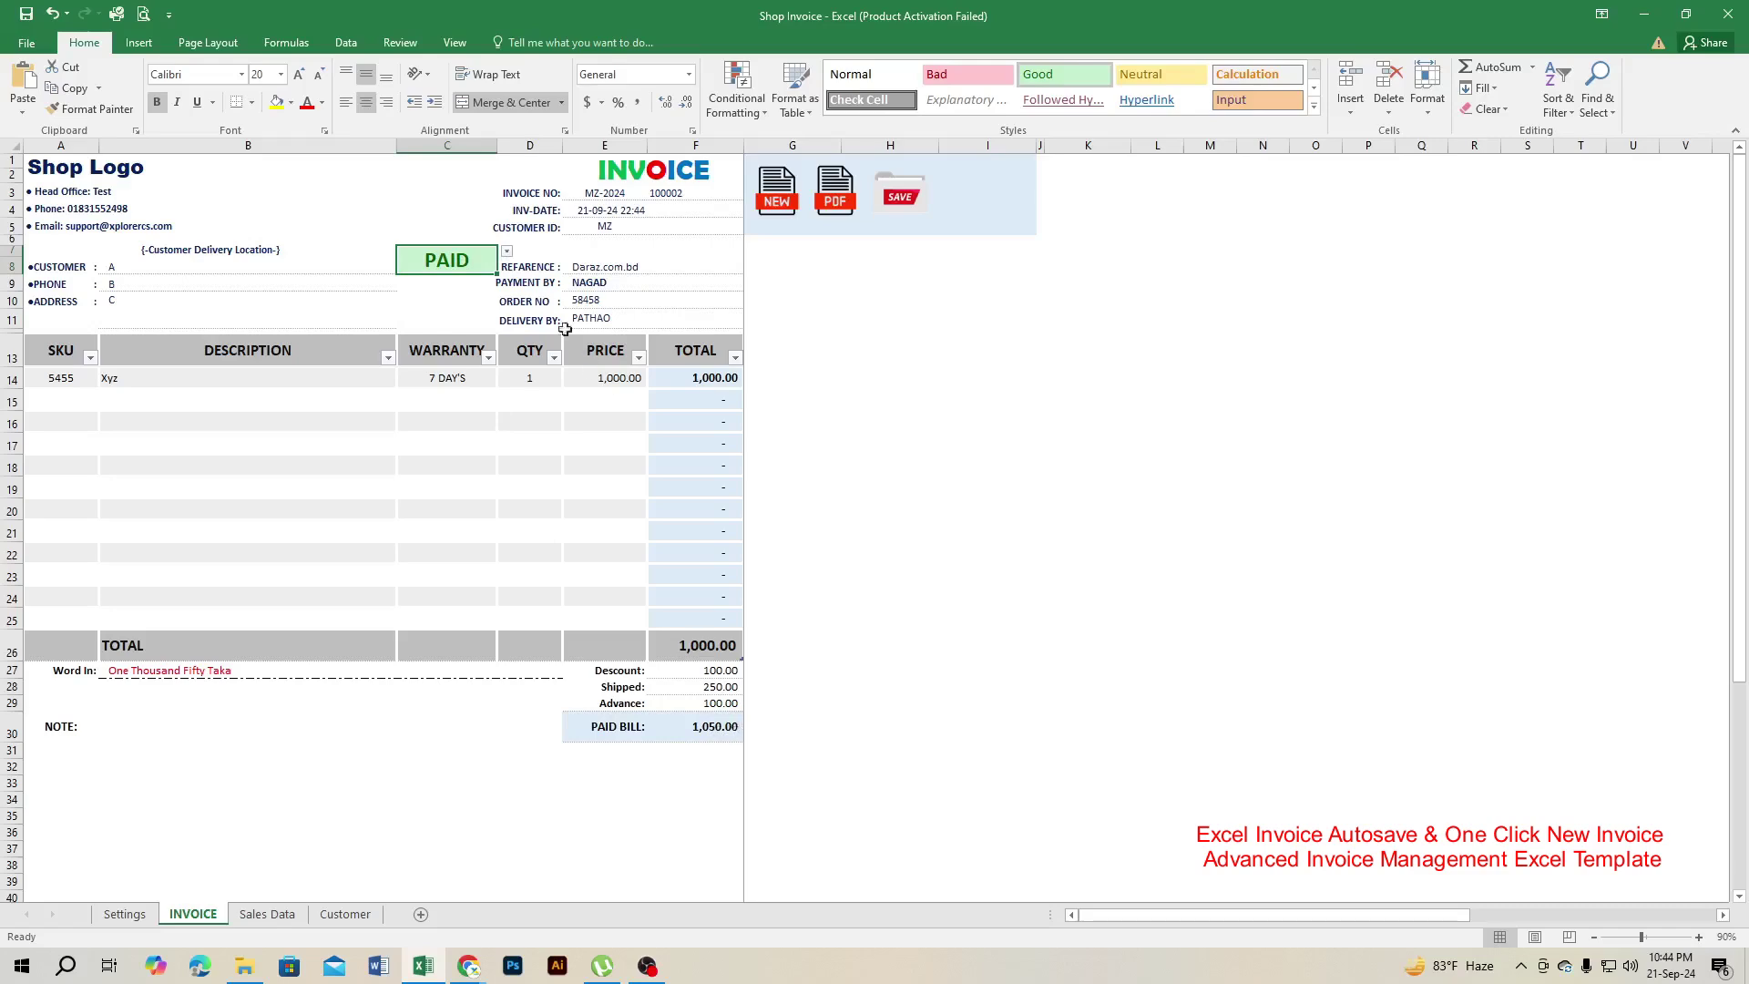
click(507, 252)
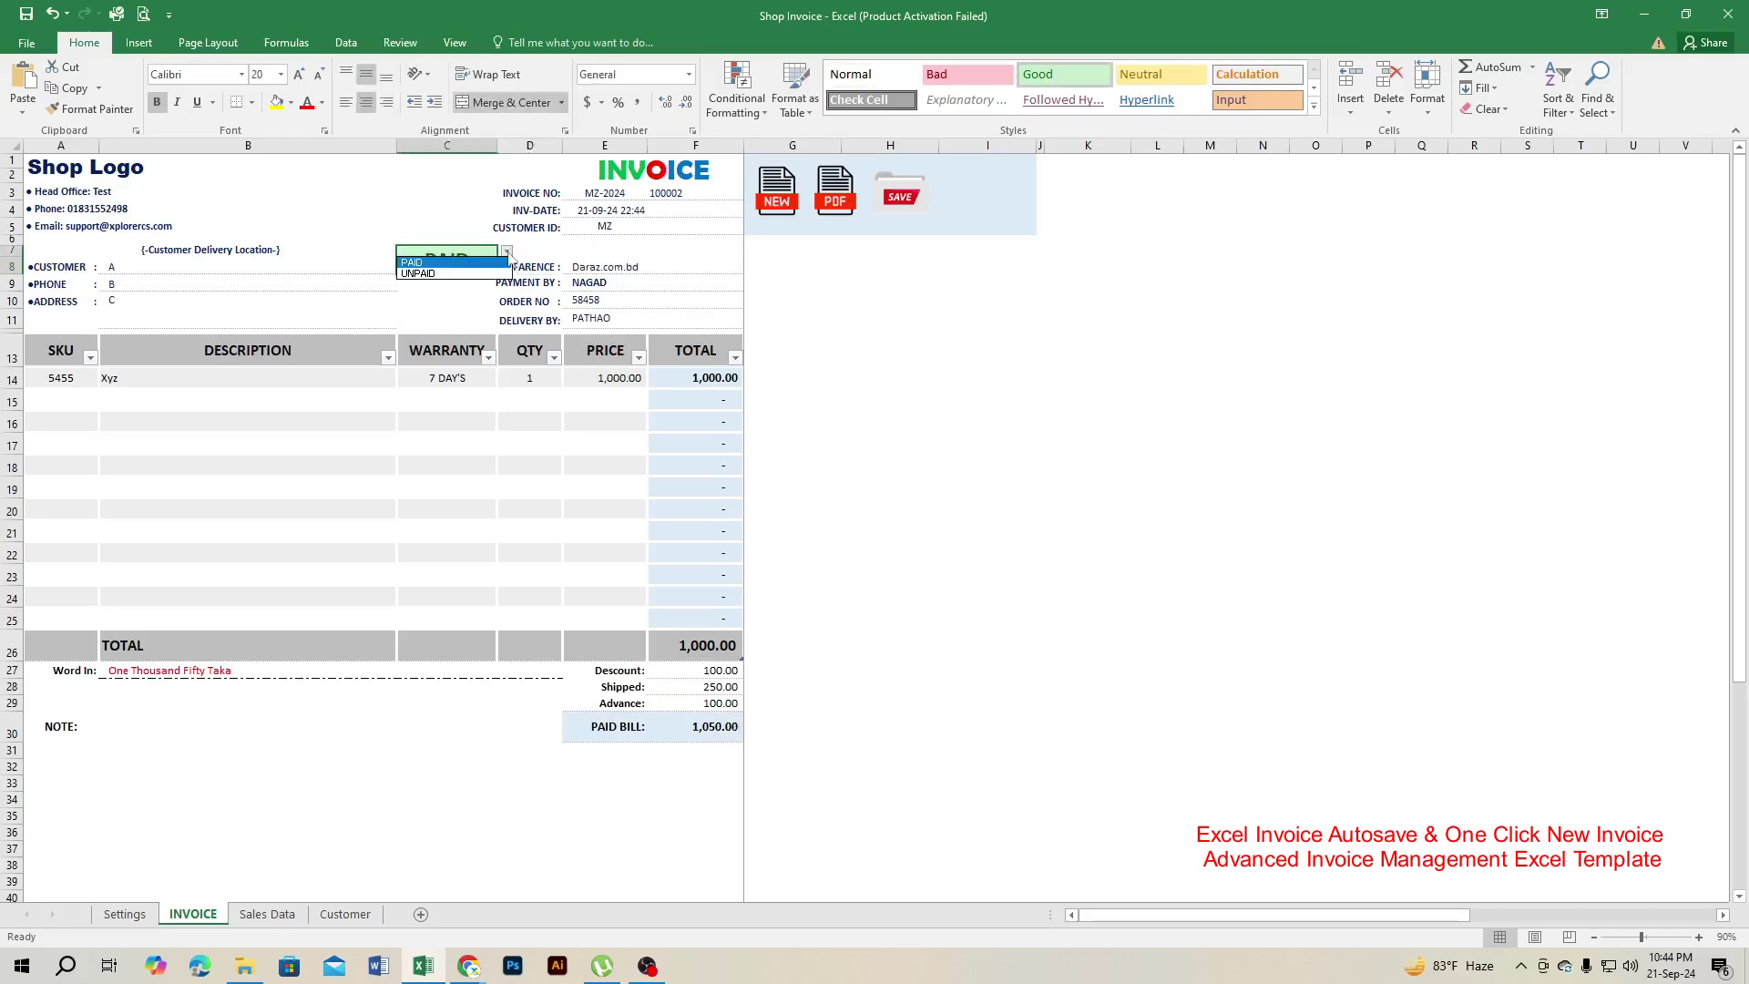
click(470, 287)
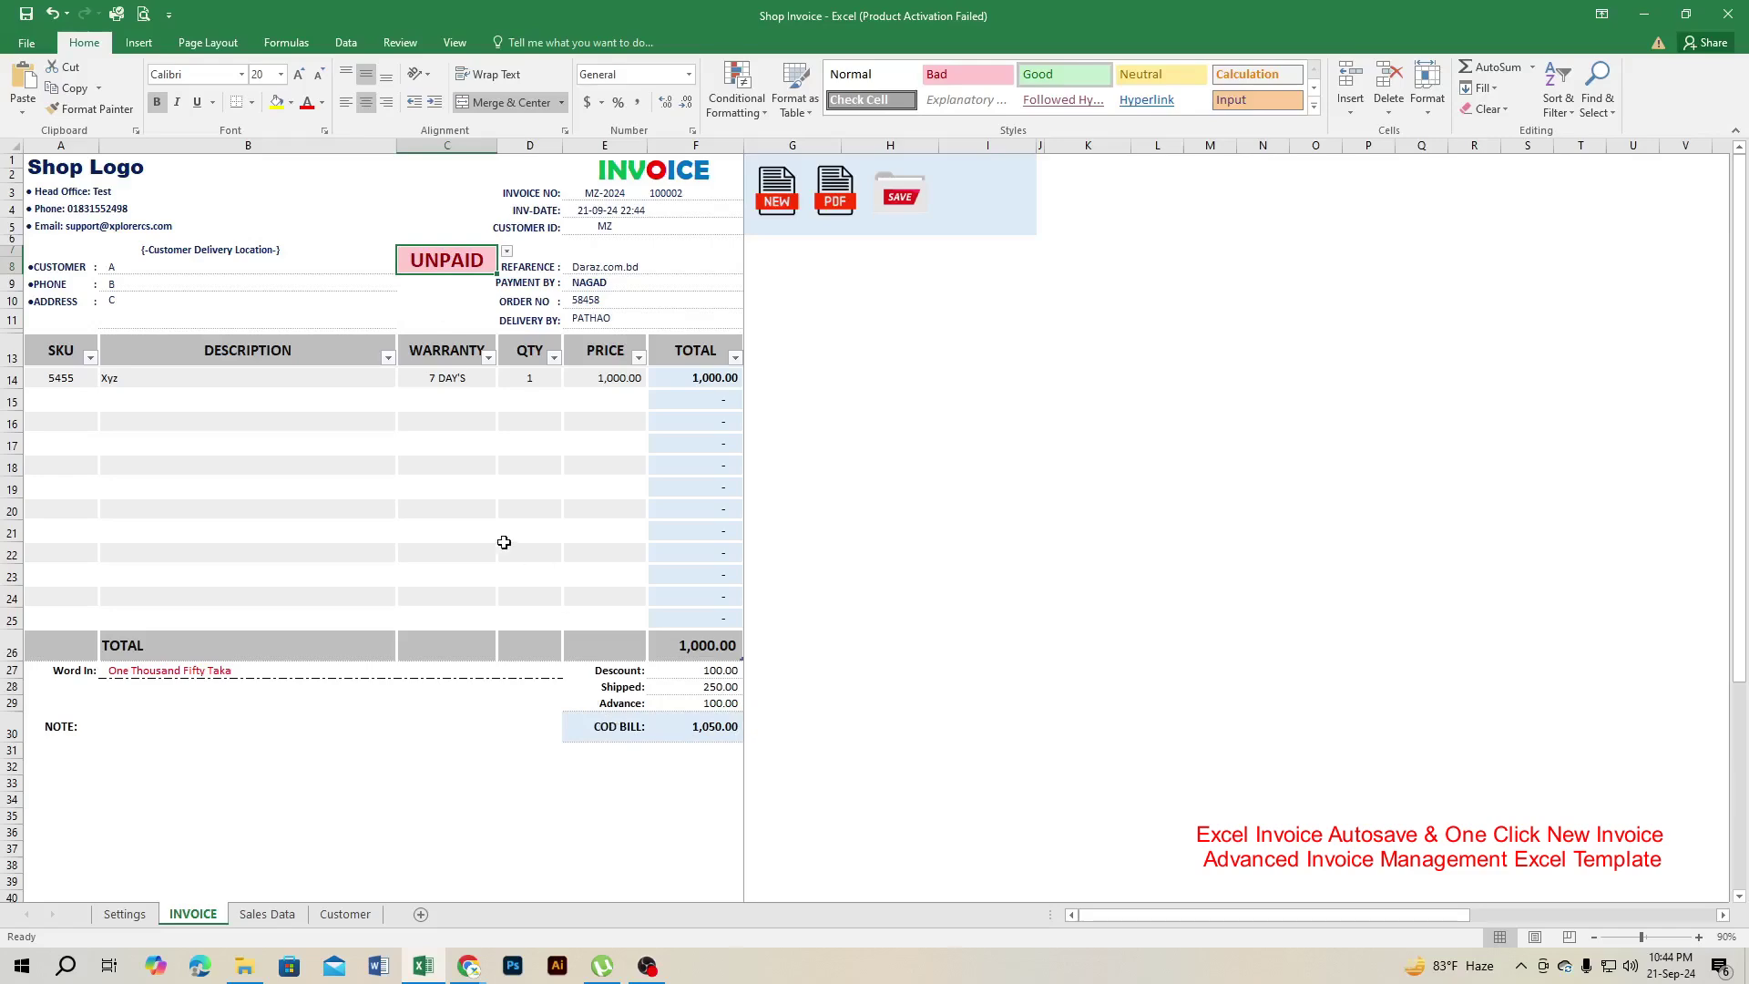
Paste quantity 1 and price 1,000.00 into row 15, lifting the COD bill to 2,050.00
click(718, 730)
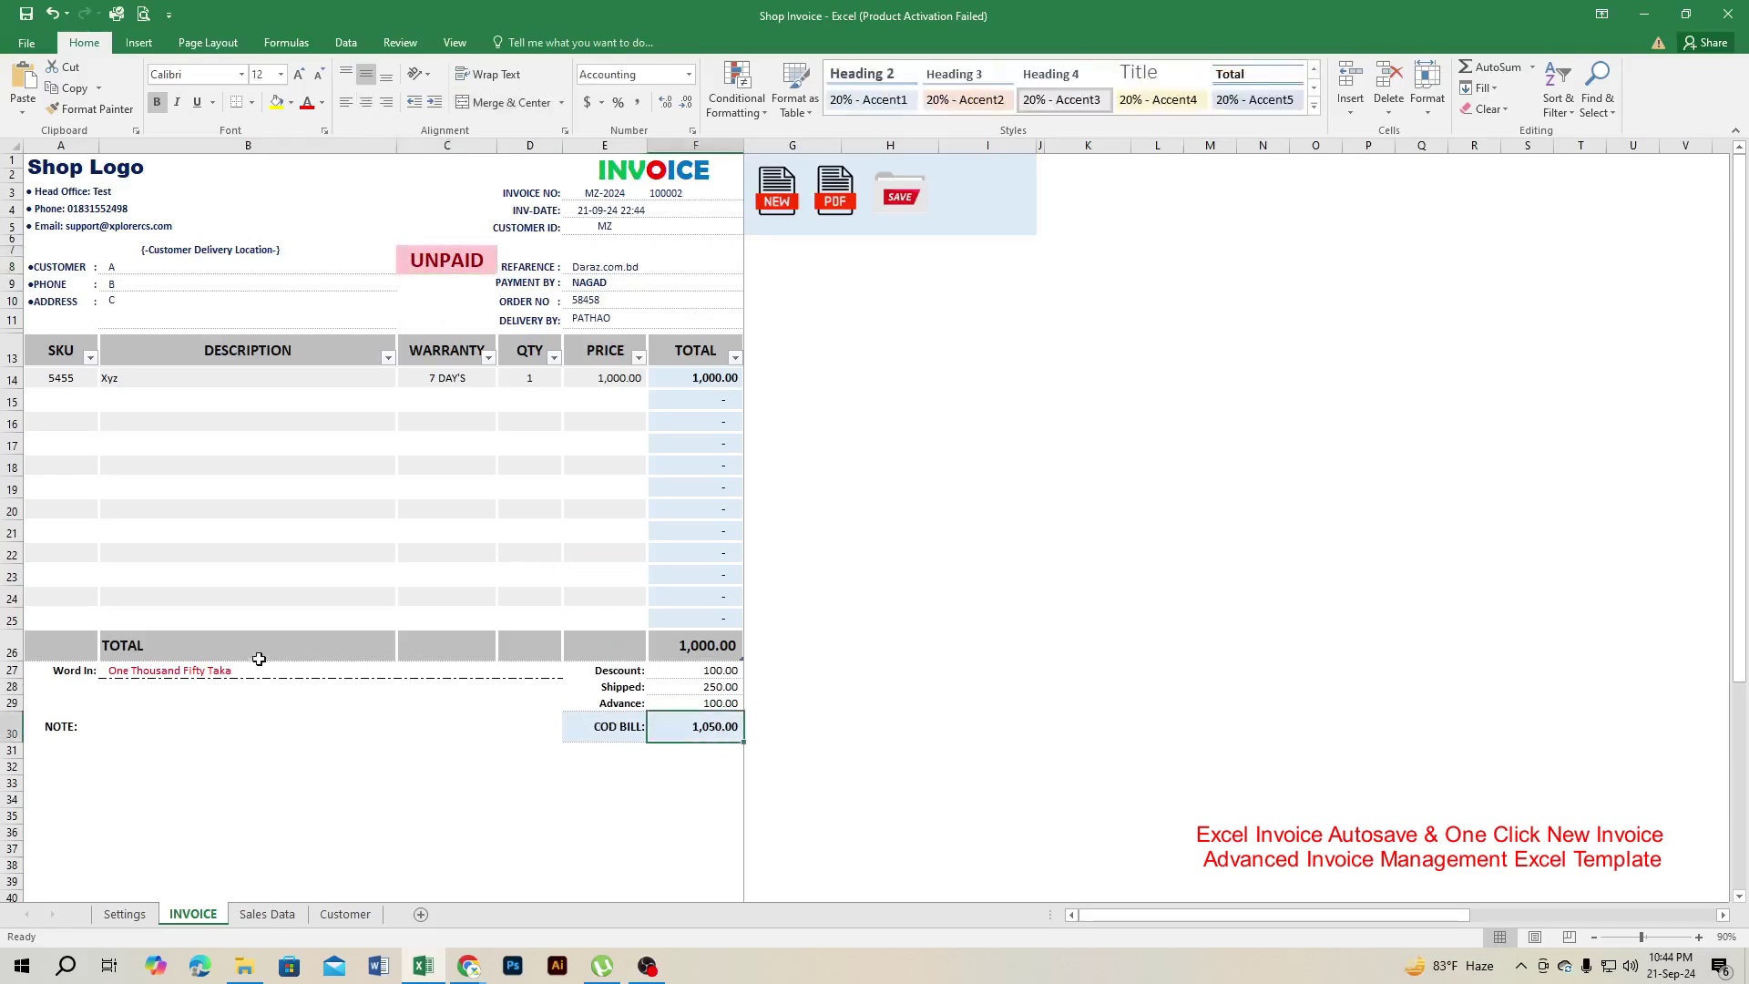
click(175, 669)
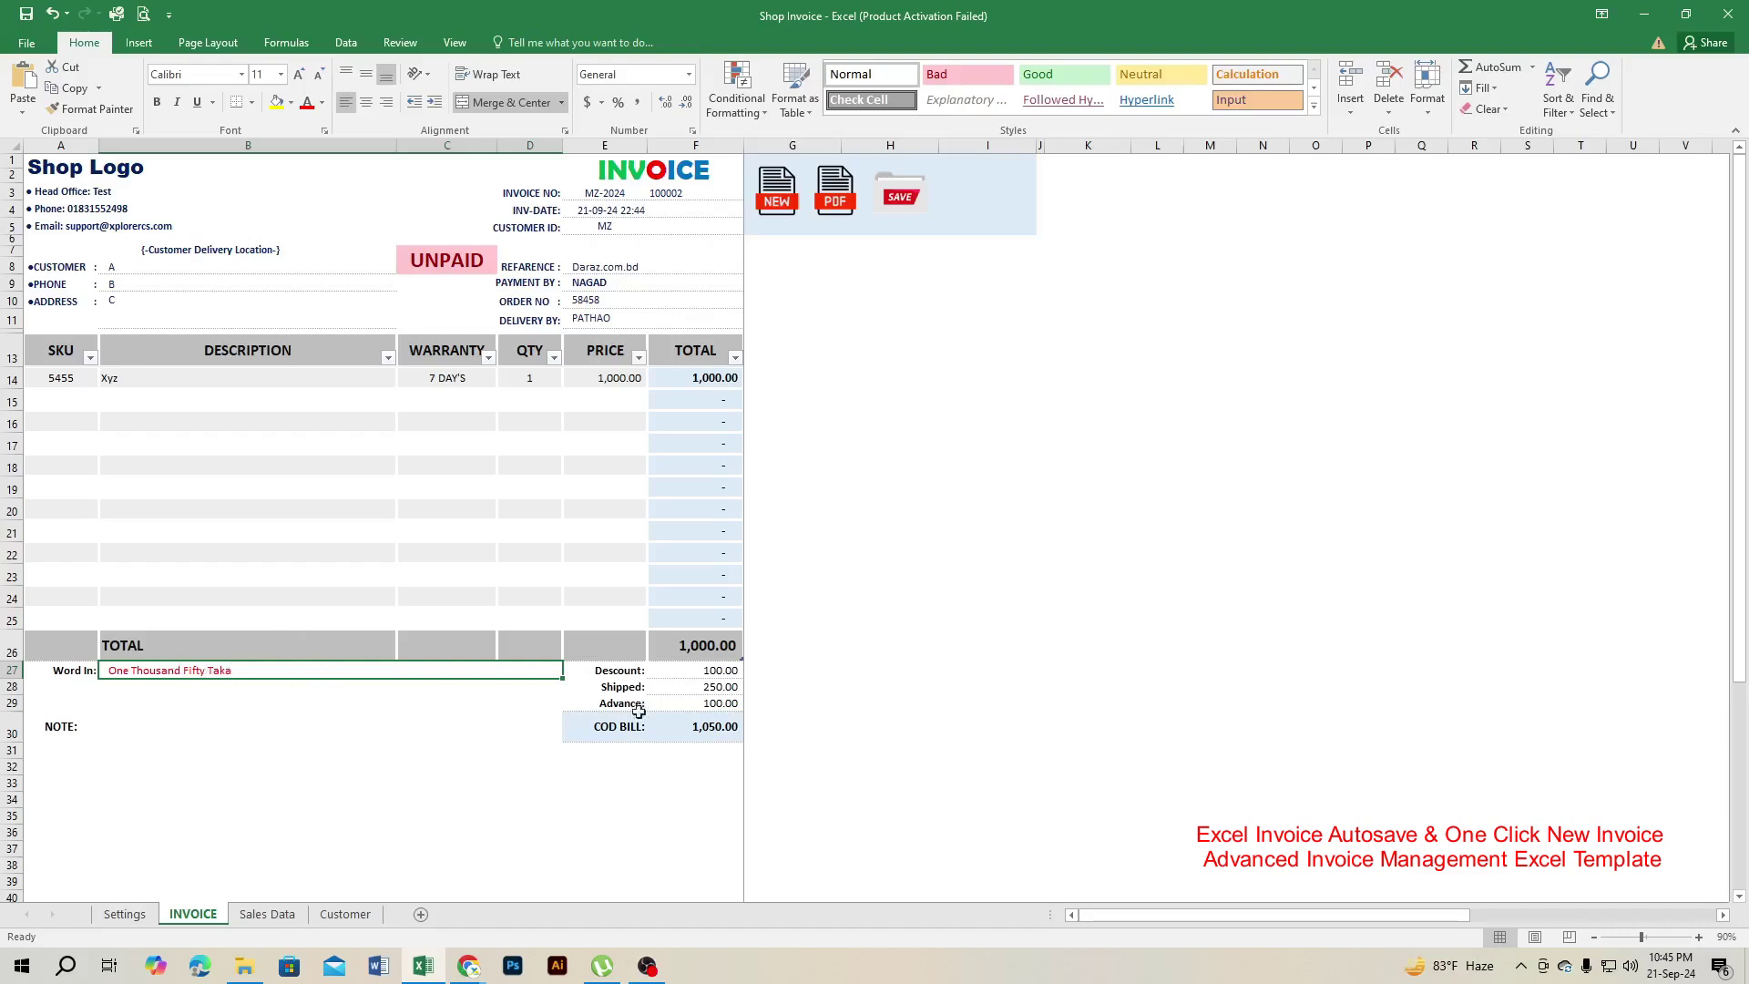
key(ctrl+c)
drag(538, 399, 623, 403)
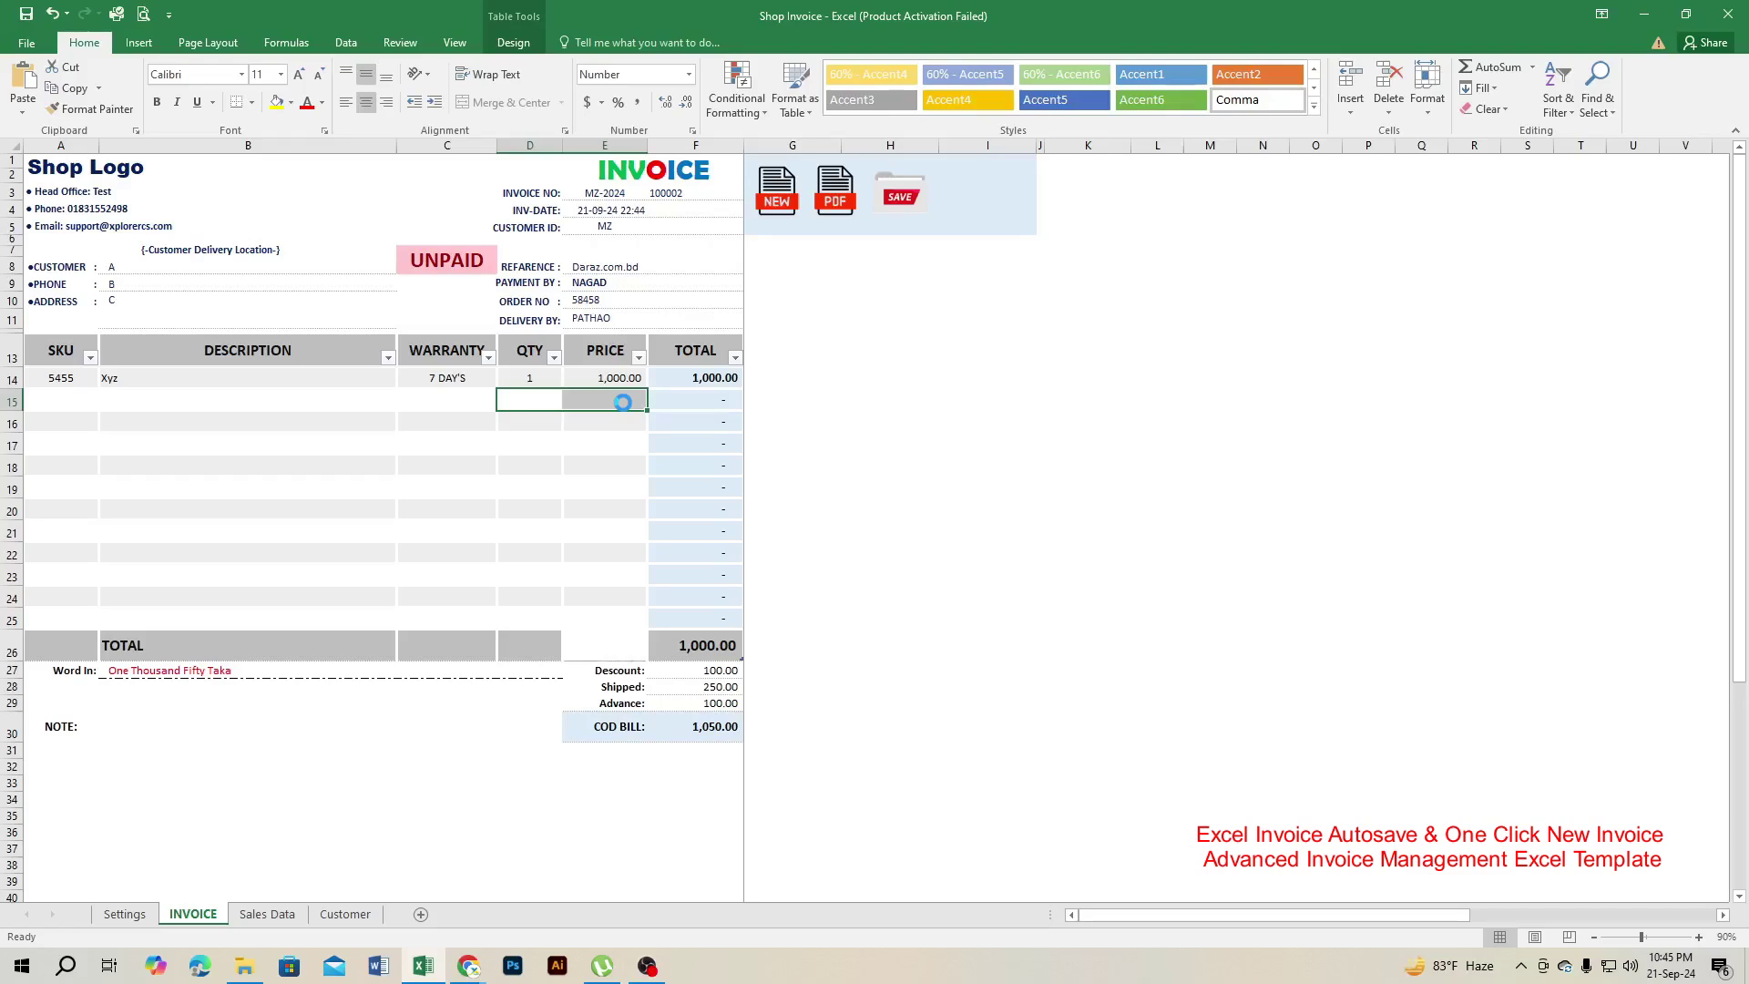
key(ctrl+v)
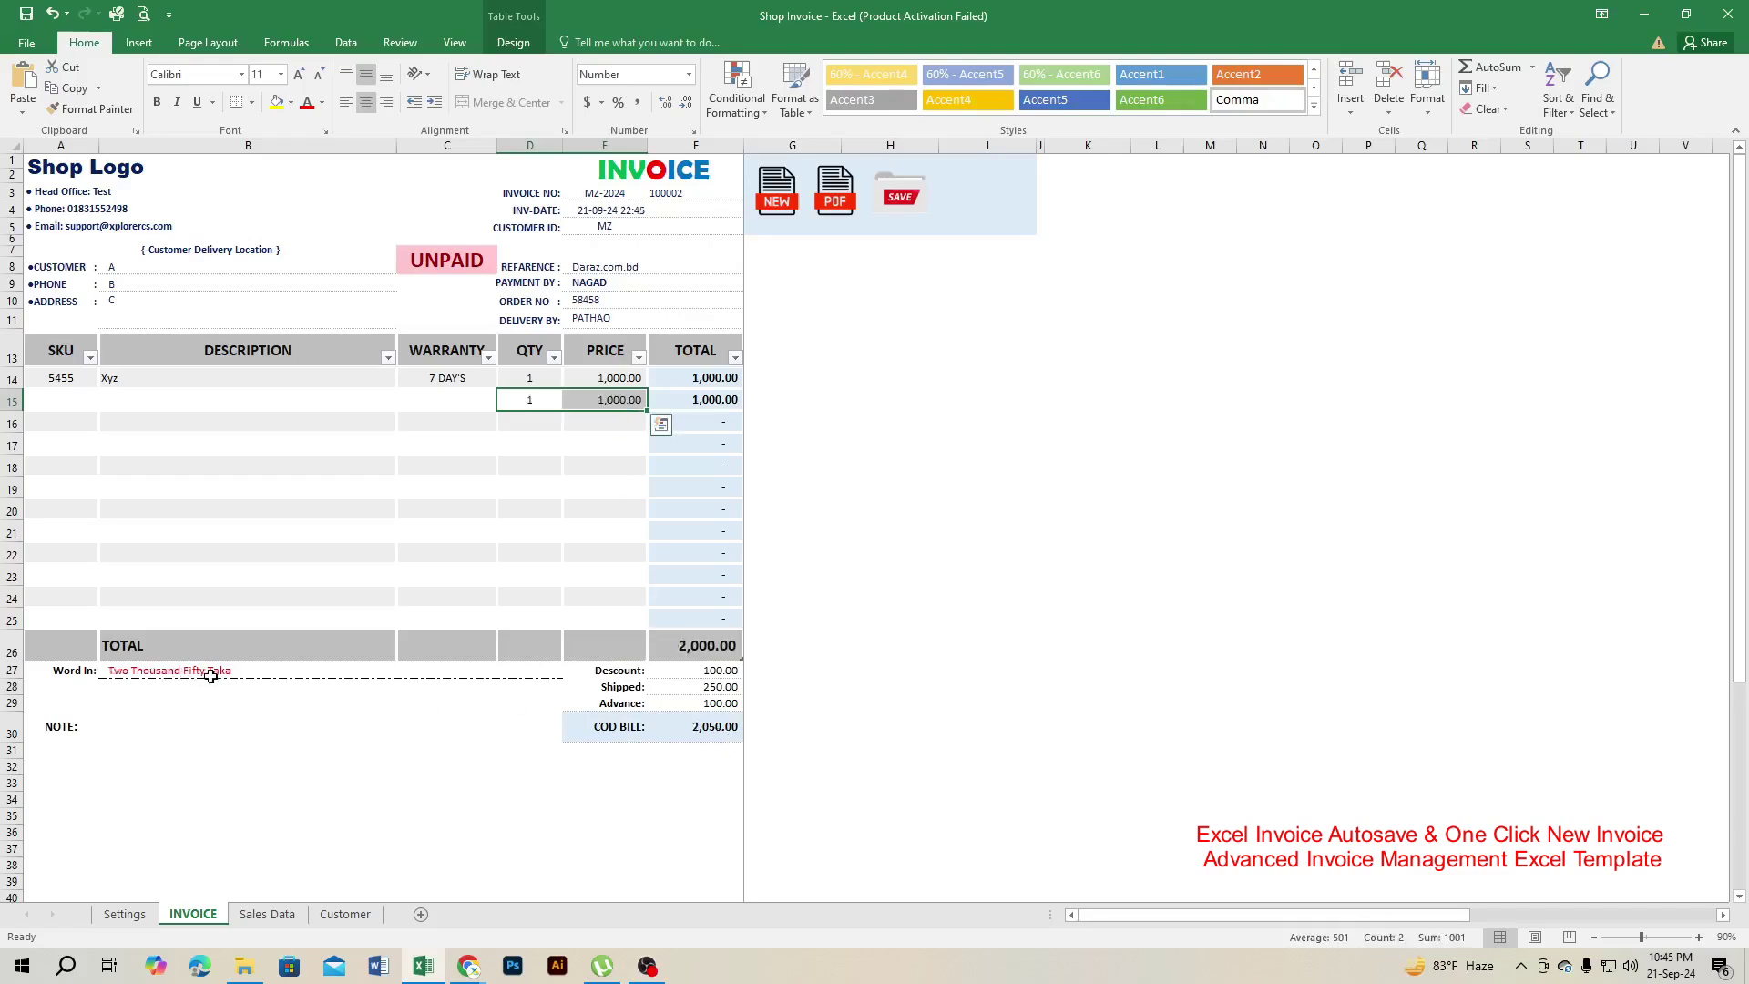
Clear the pasted quantity and price from D15:E15
click(534, 398)
drag(535, 398, 591, 403)
key(Delete)
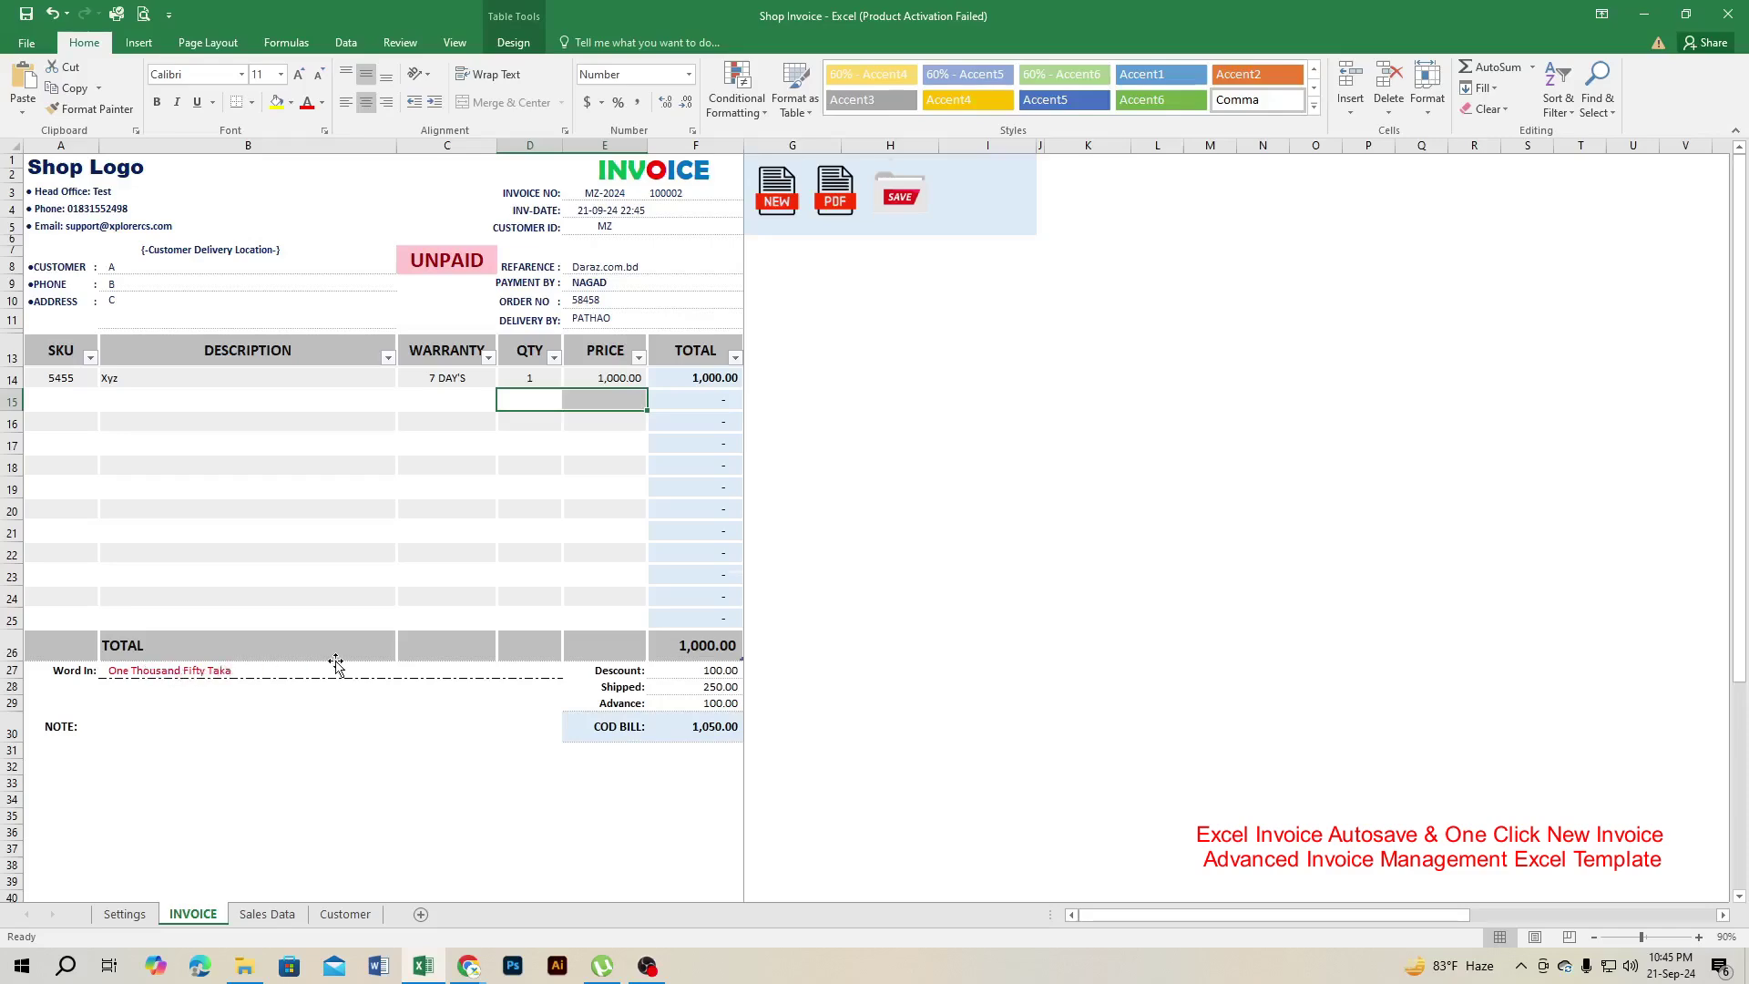
scroll(336, 661, down, 2)
scroll(336, 663, down, 3)
scroll(336, 663, down, 5)
scroll(410, 683, down, 5)
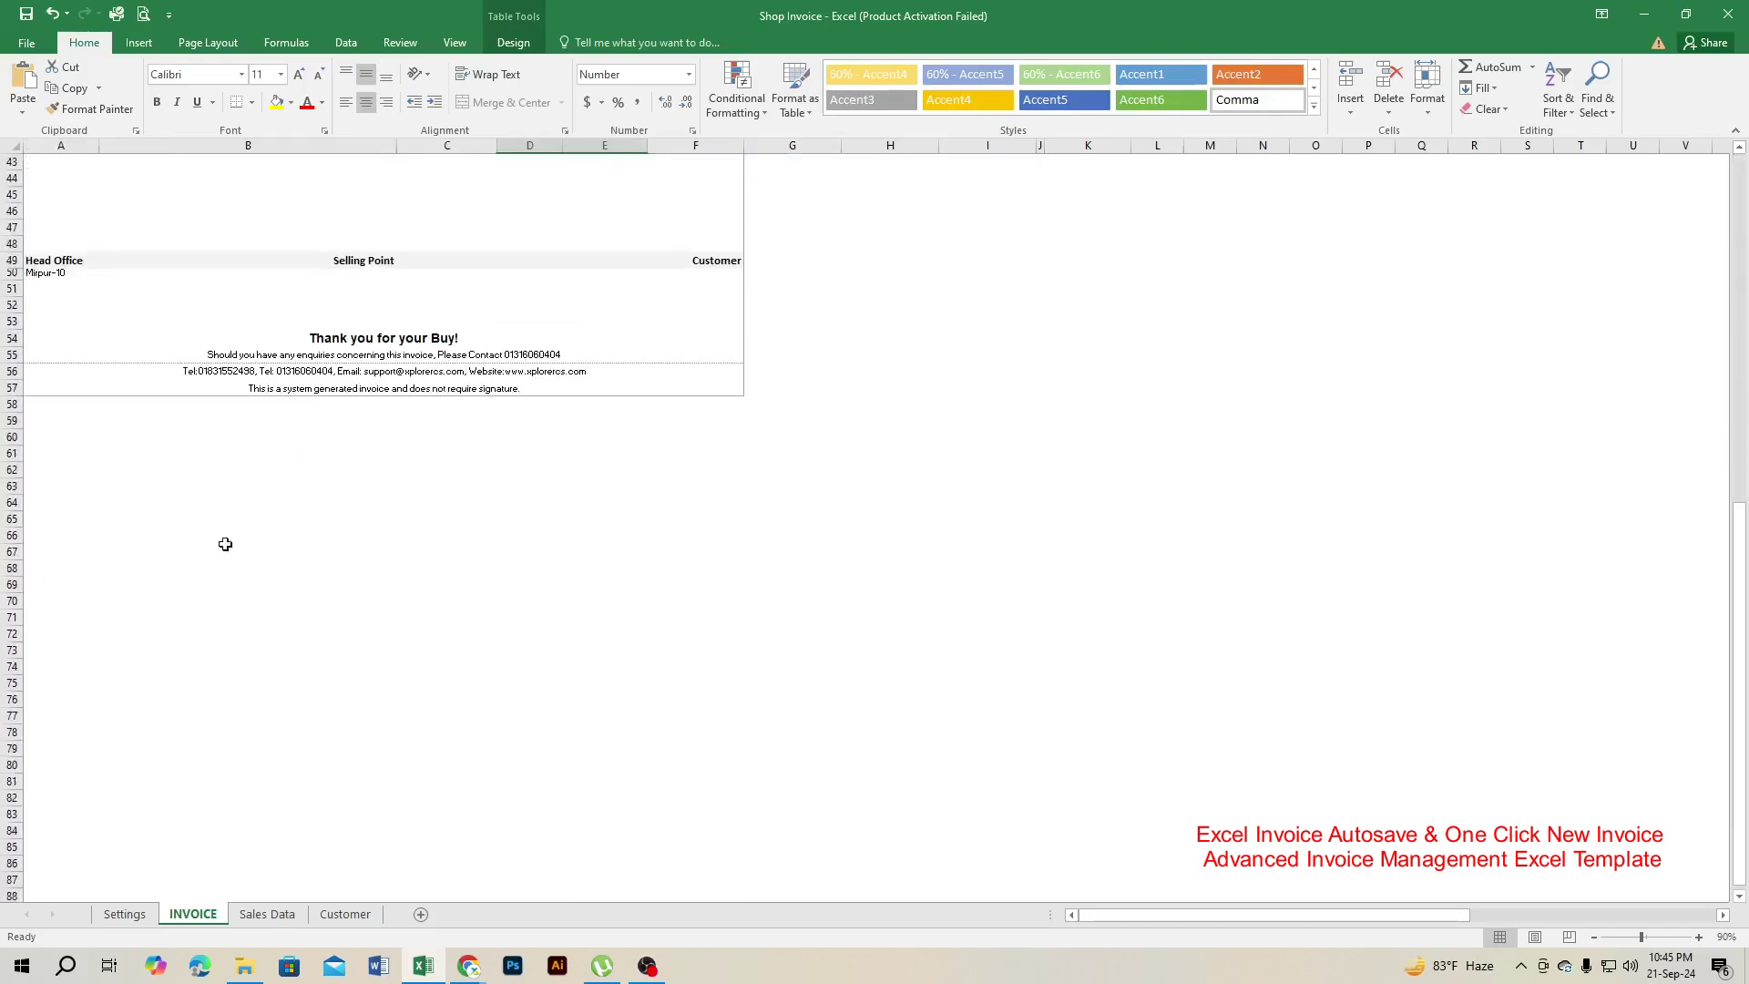
scroll(224, 543, down, 1)
scroll(188, 512, up, 1)
scroll(189, 516, up, 2)
scroll(128, 469, up, 3)
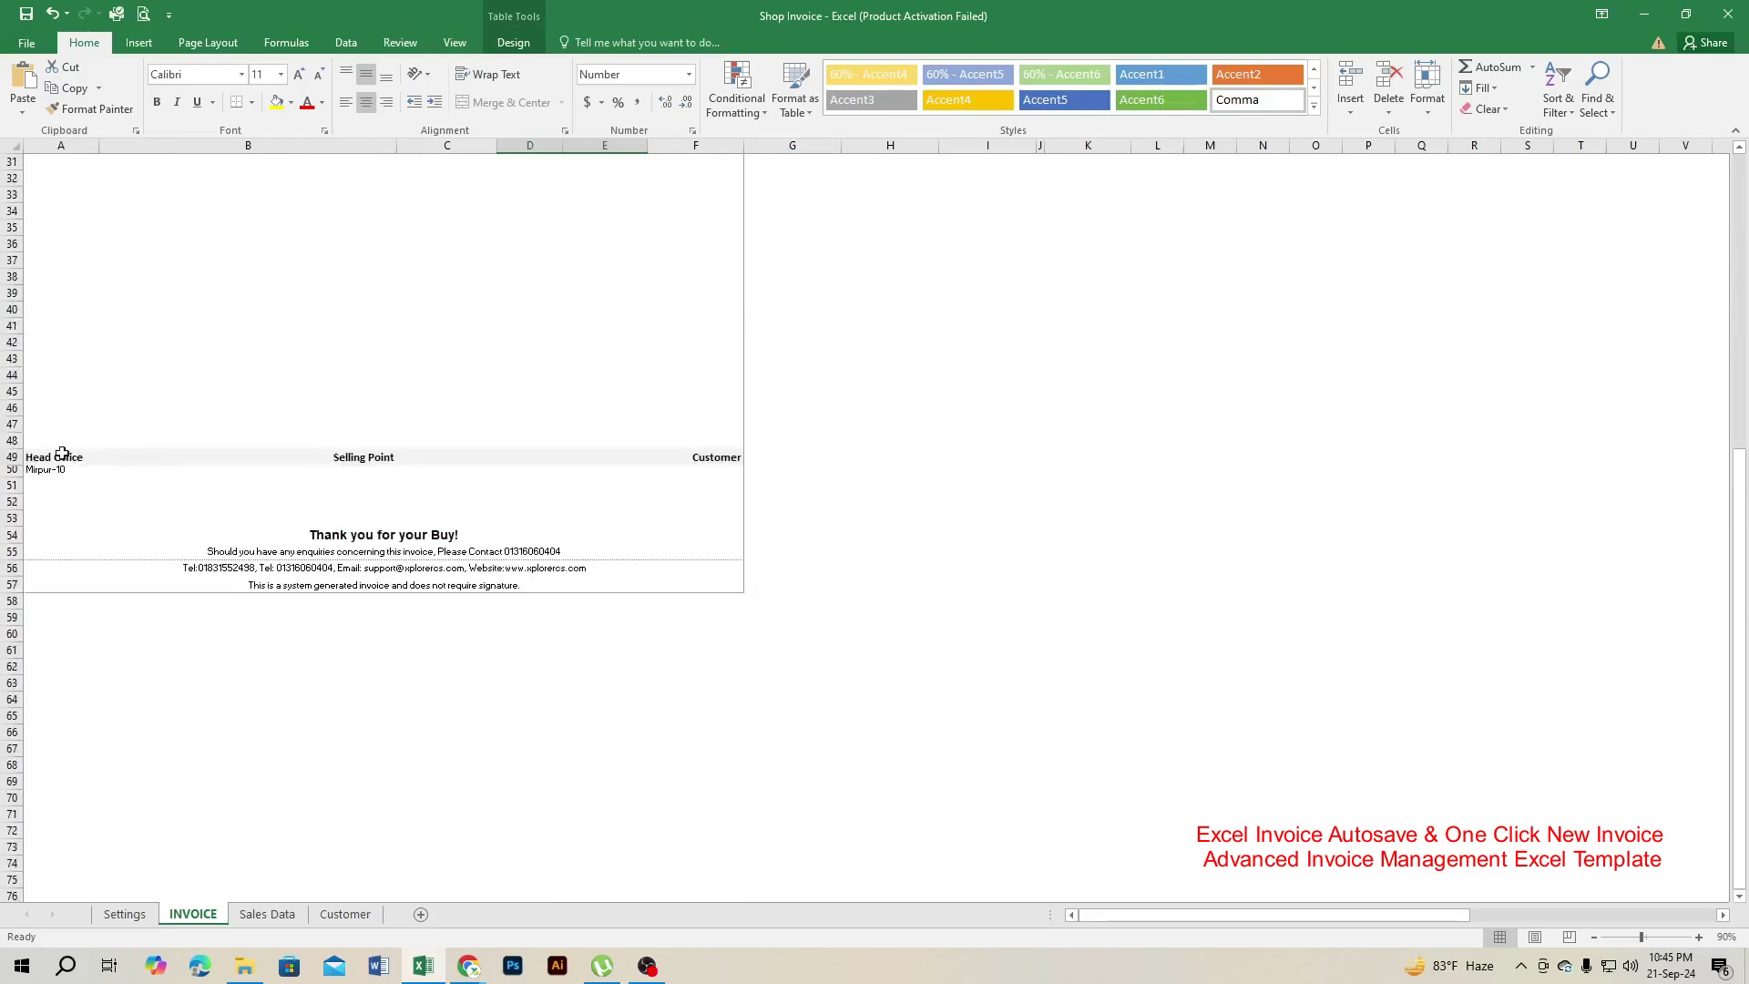
click(81, 470)
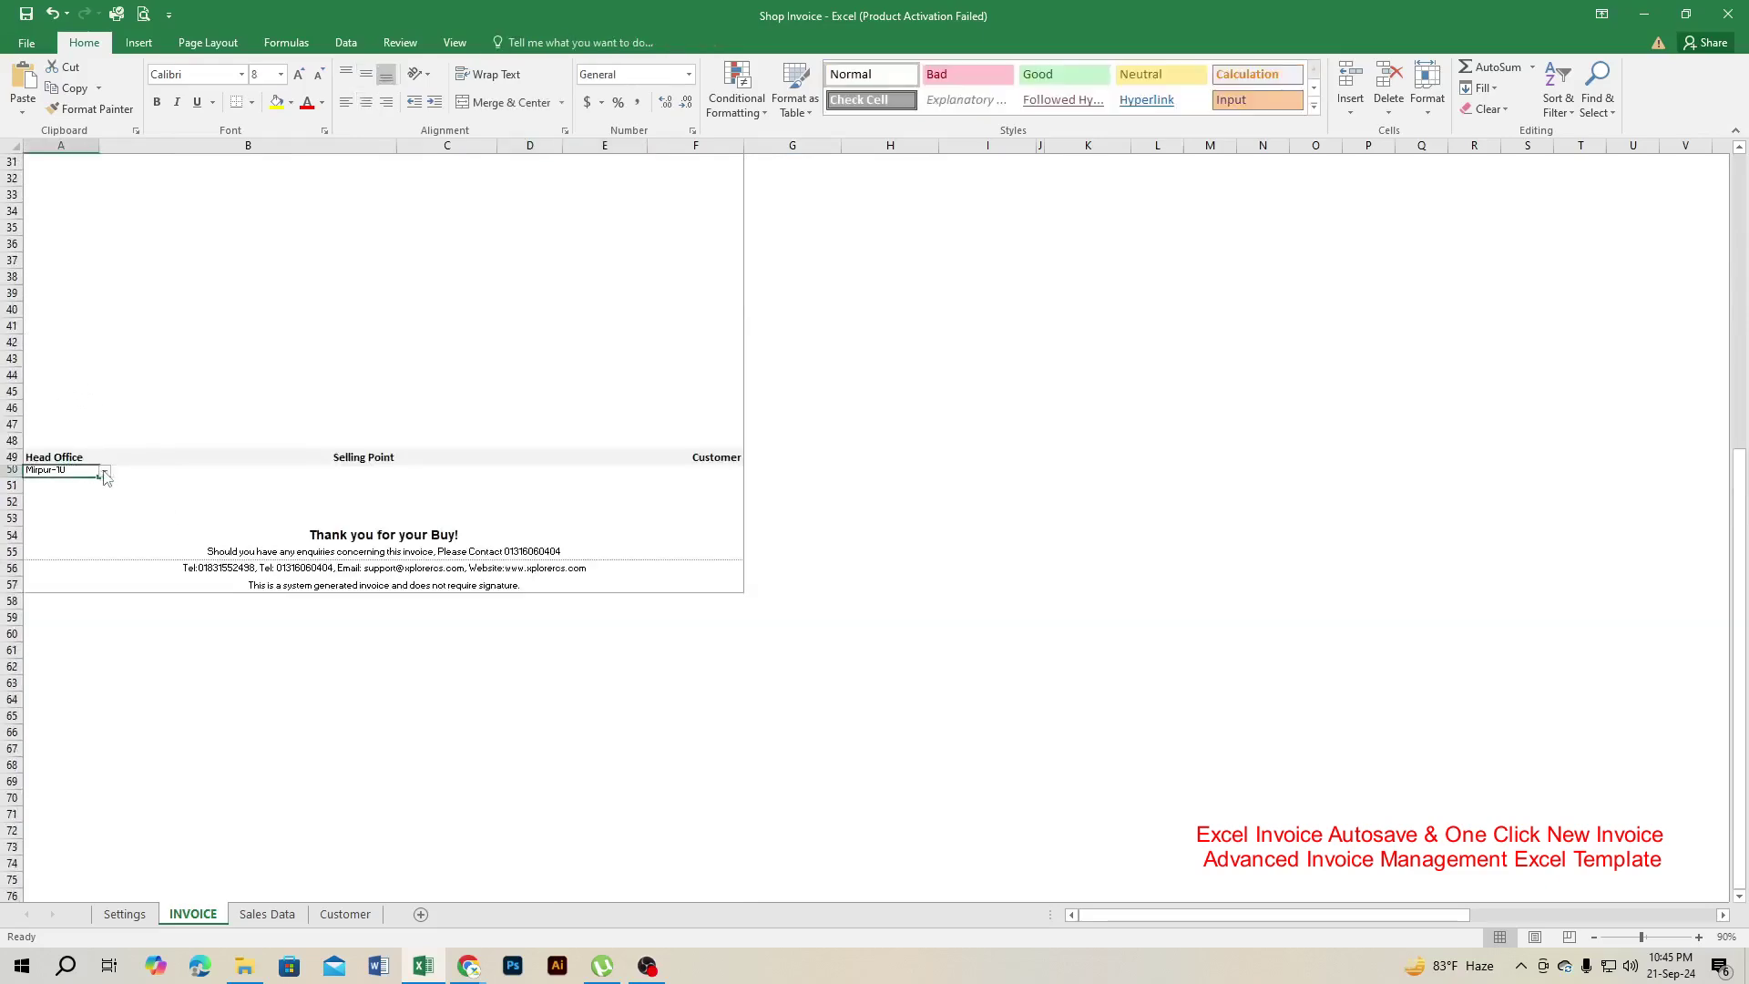
click(104, 471)
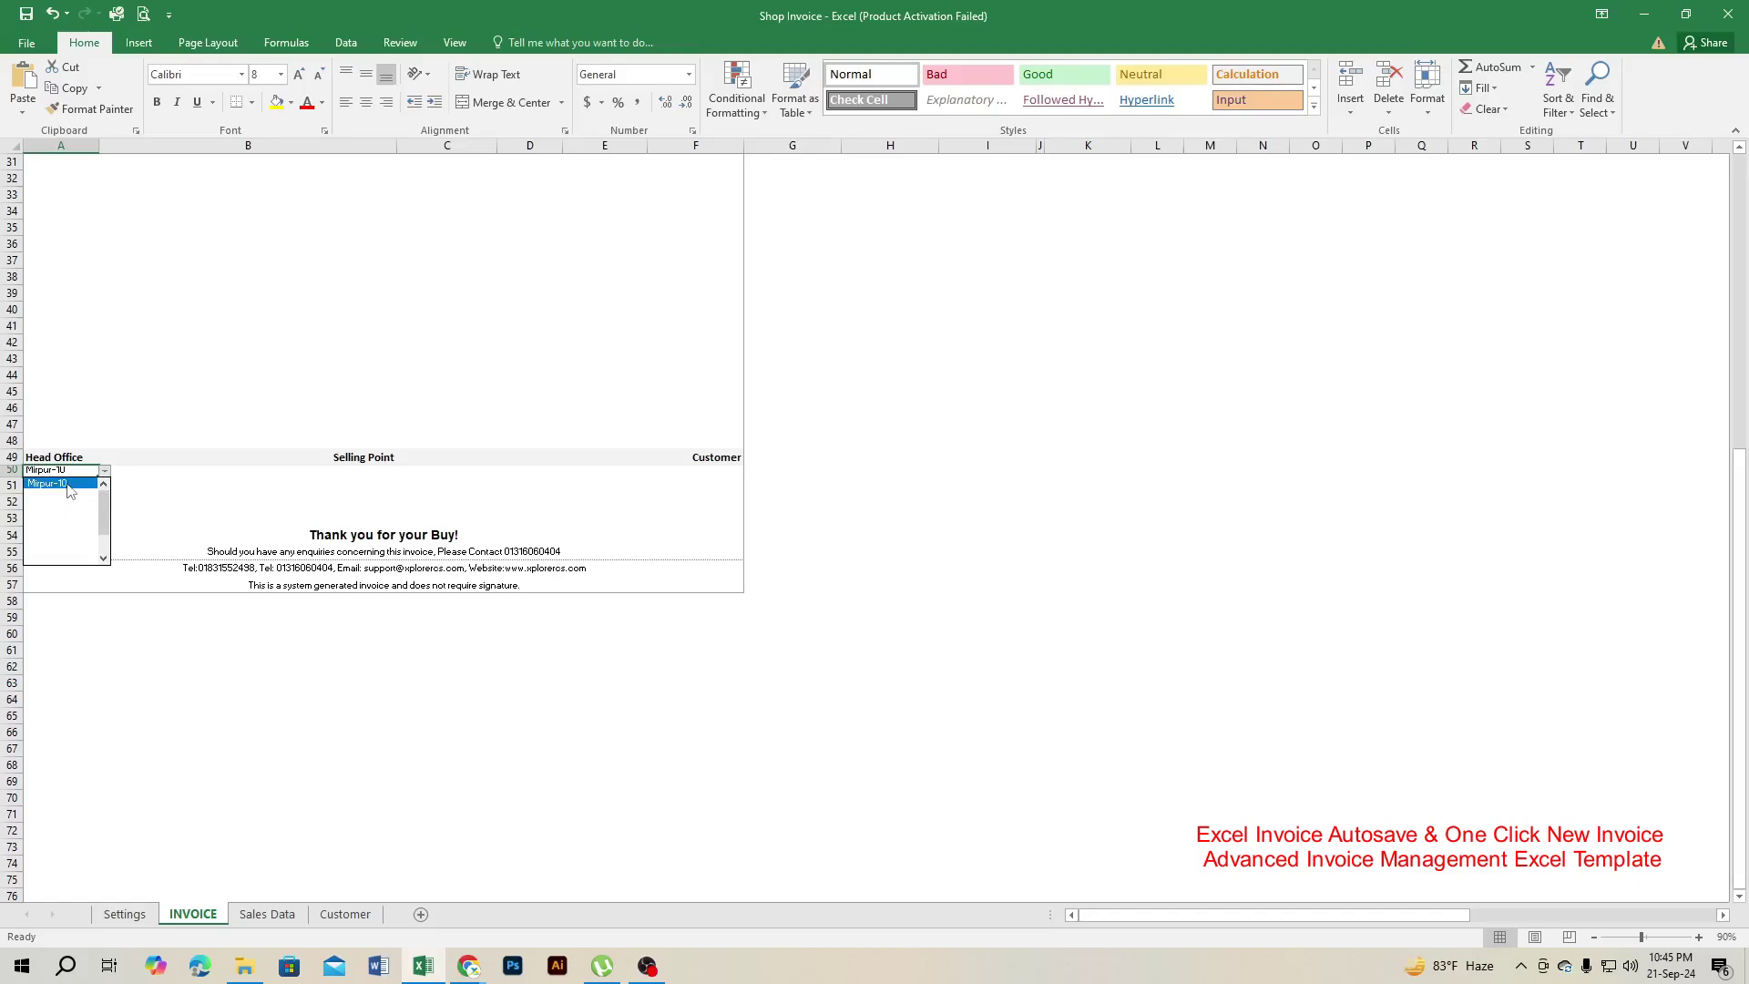
click(148, 418)
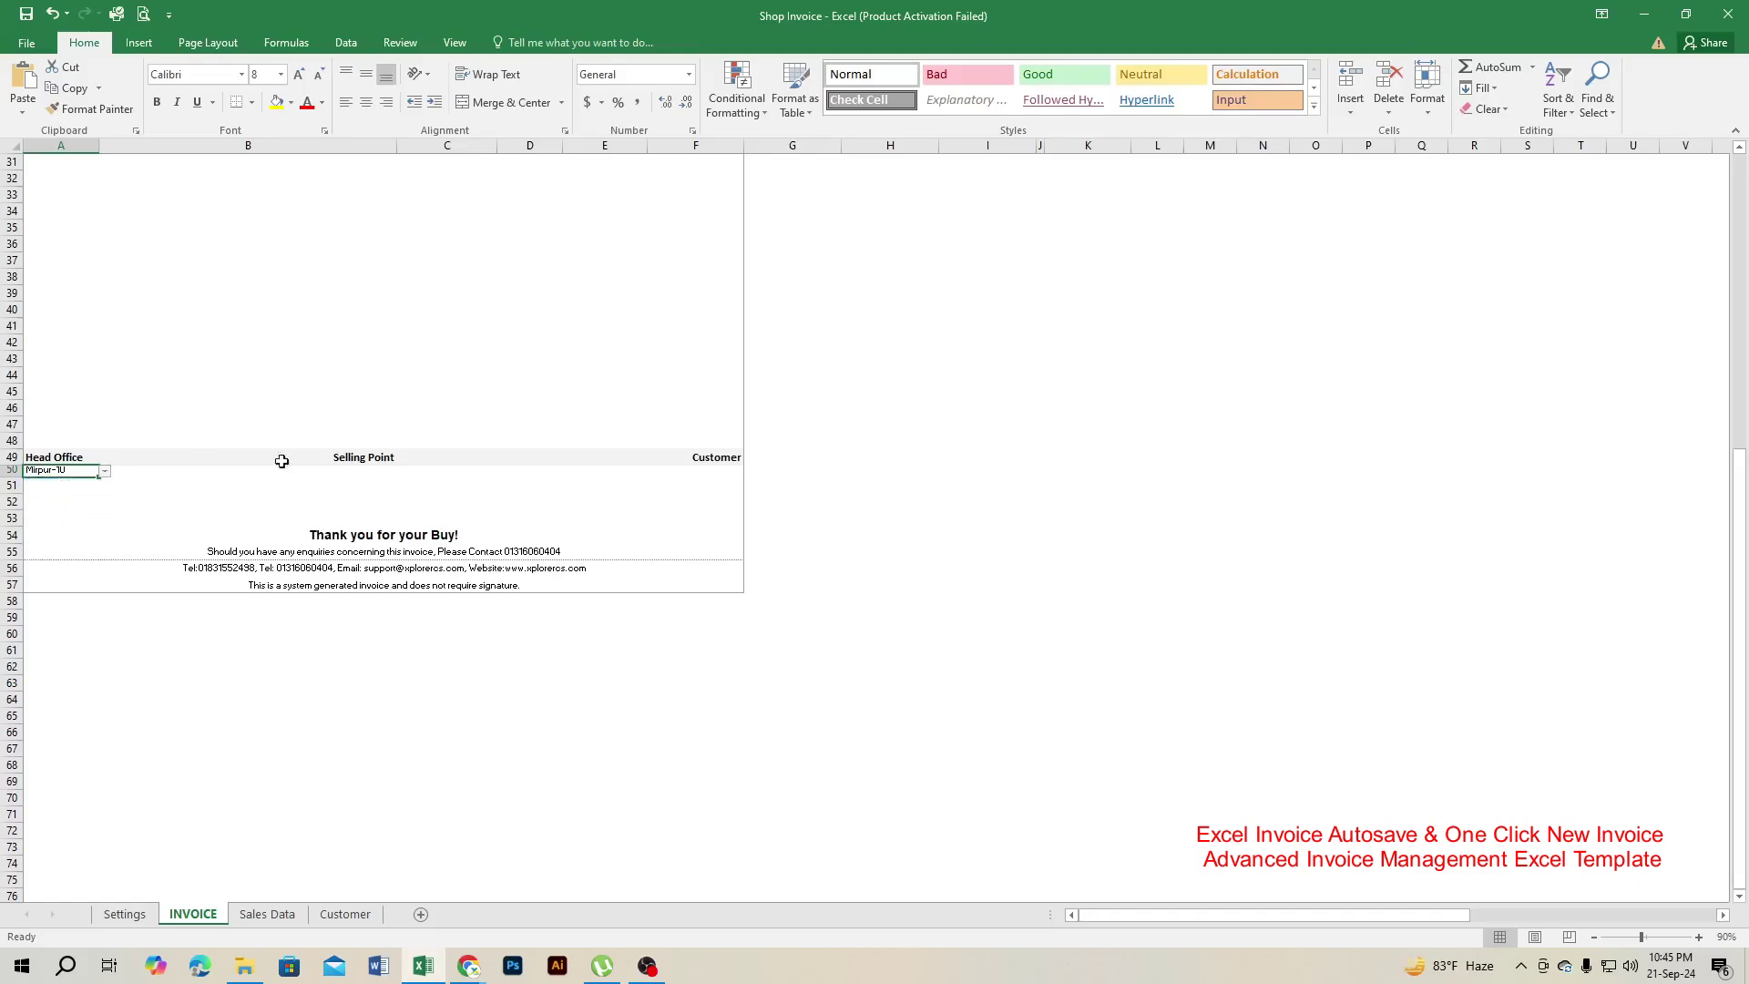
click(346, 458)
click(390, 471)
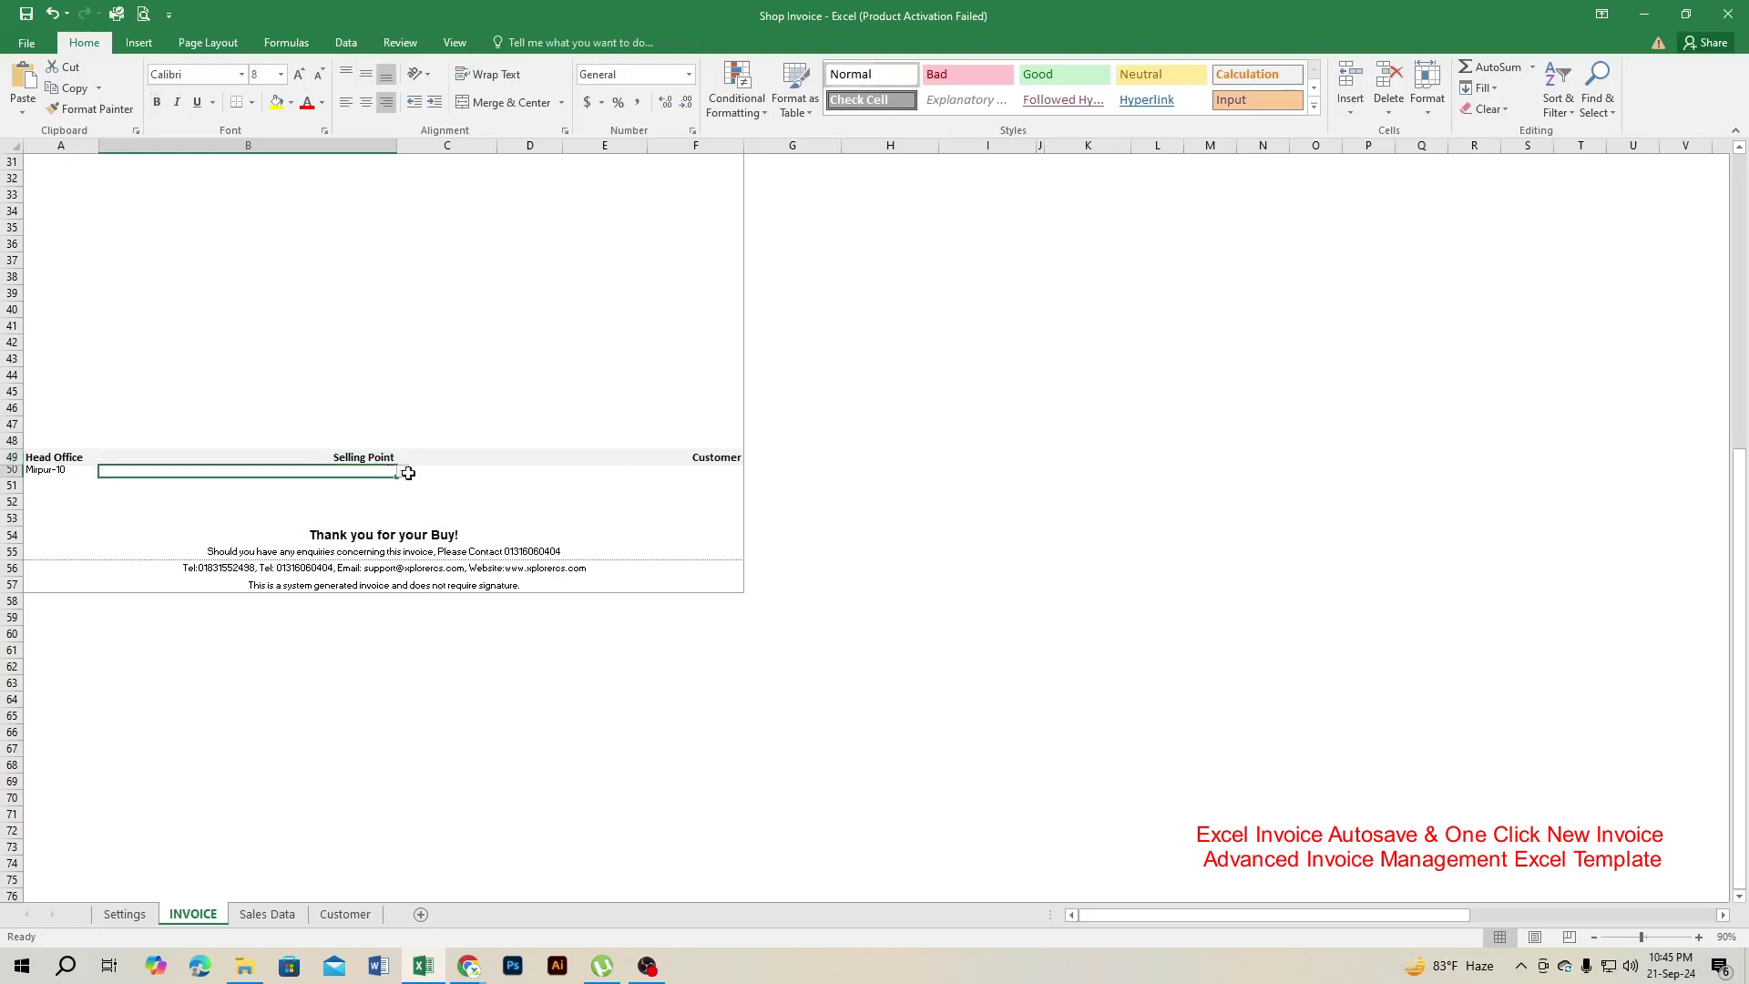
click(402, 473)
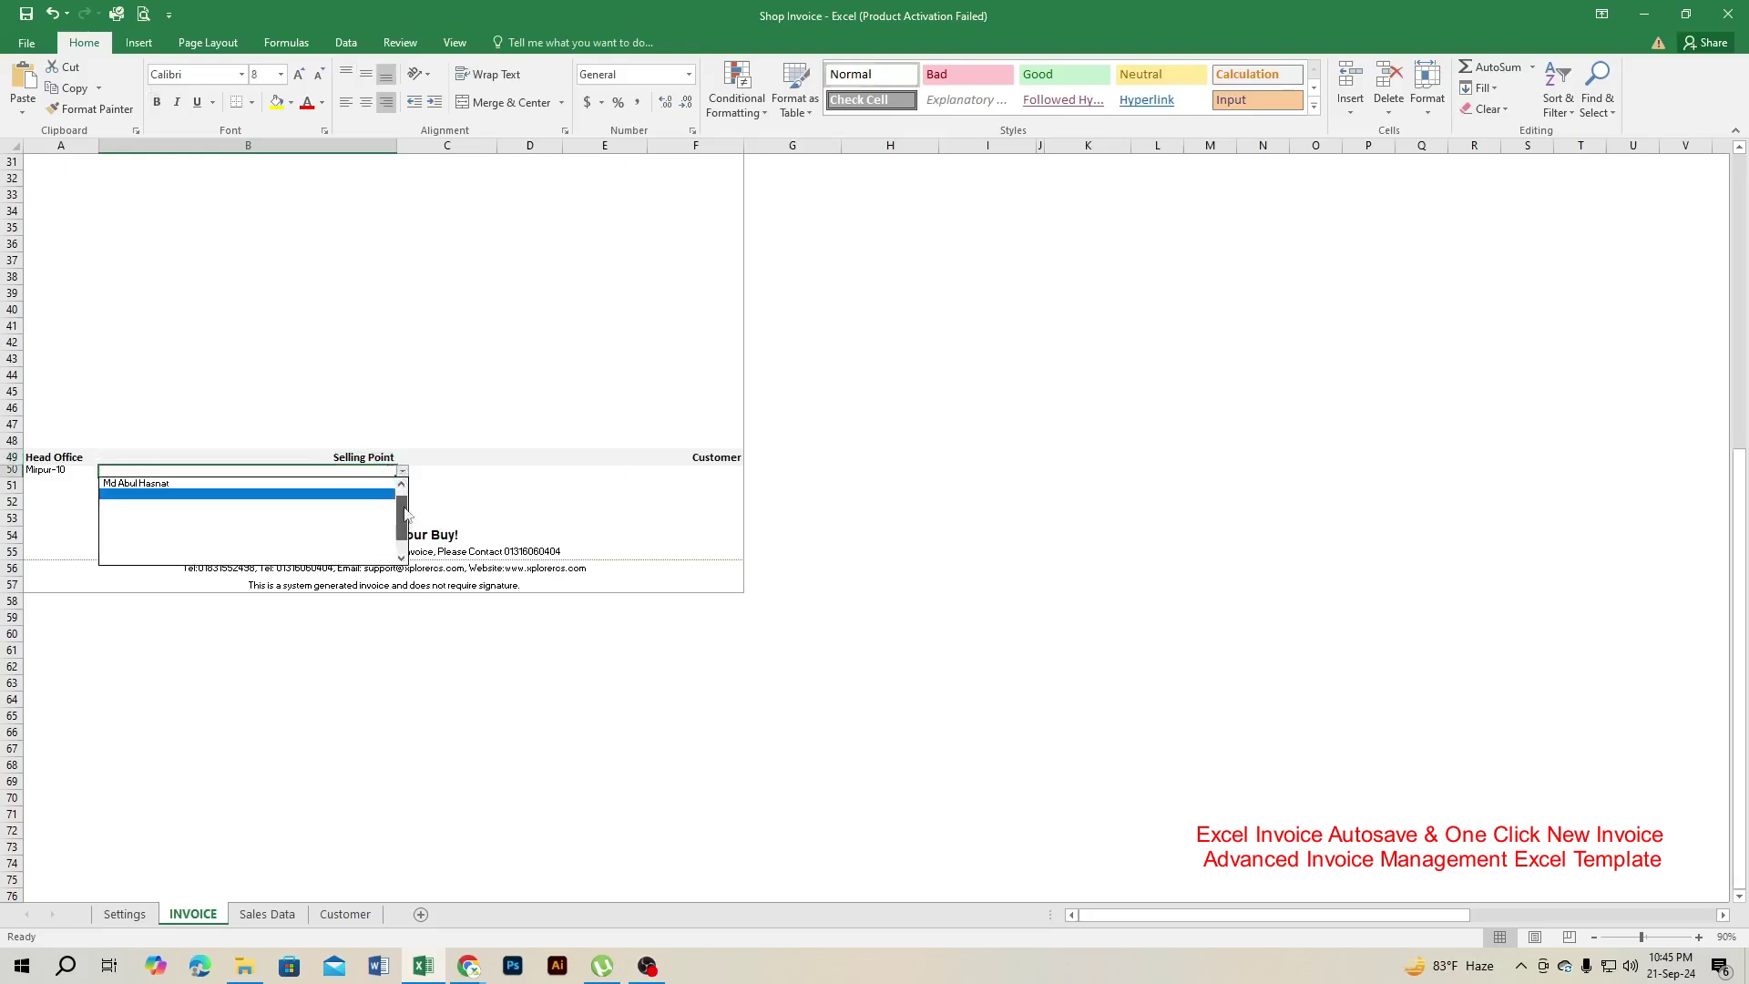
drag(405, 516, 405, 497)
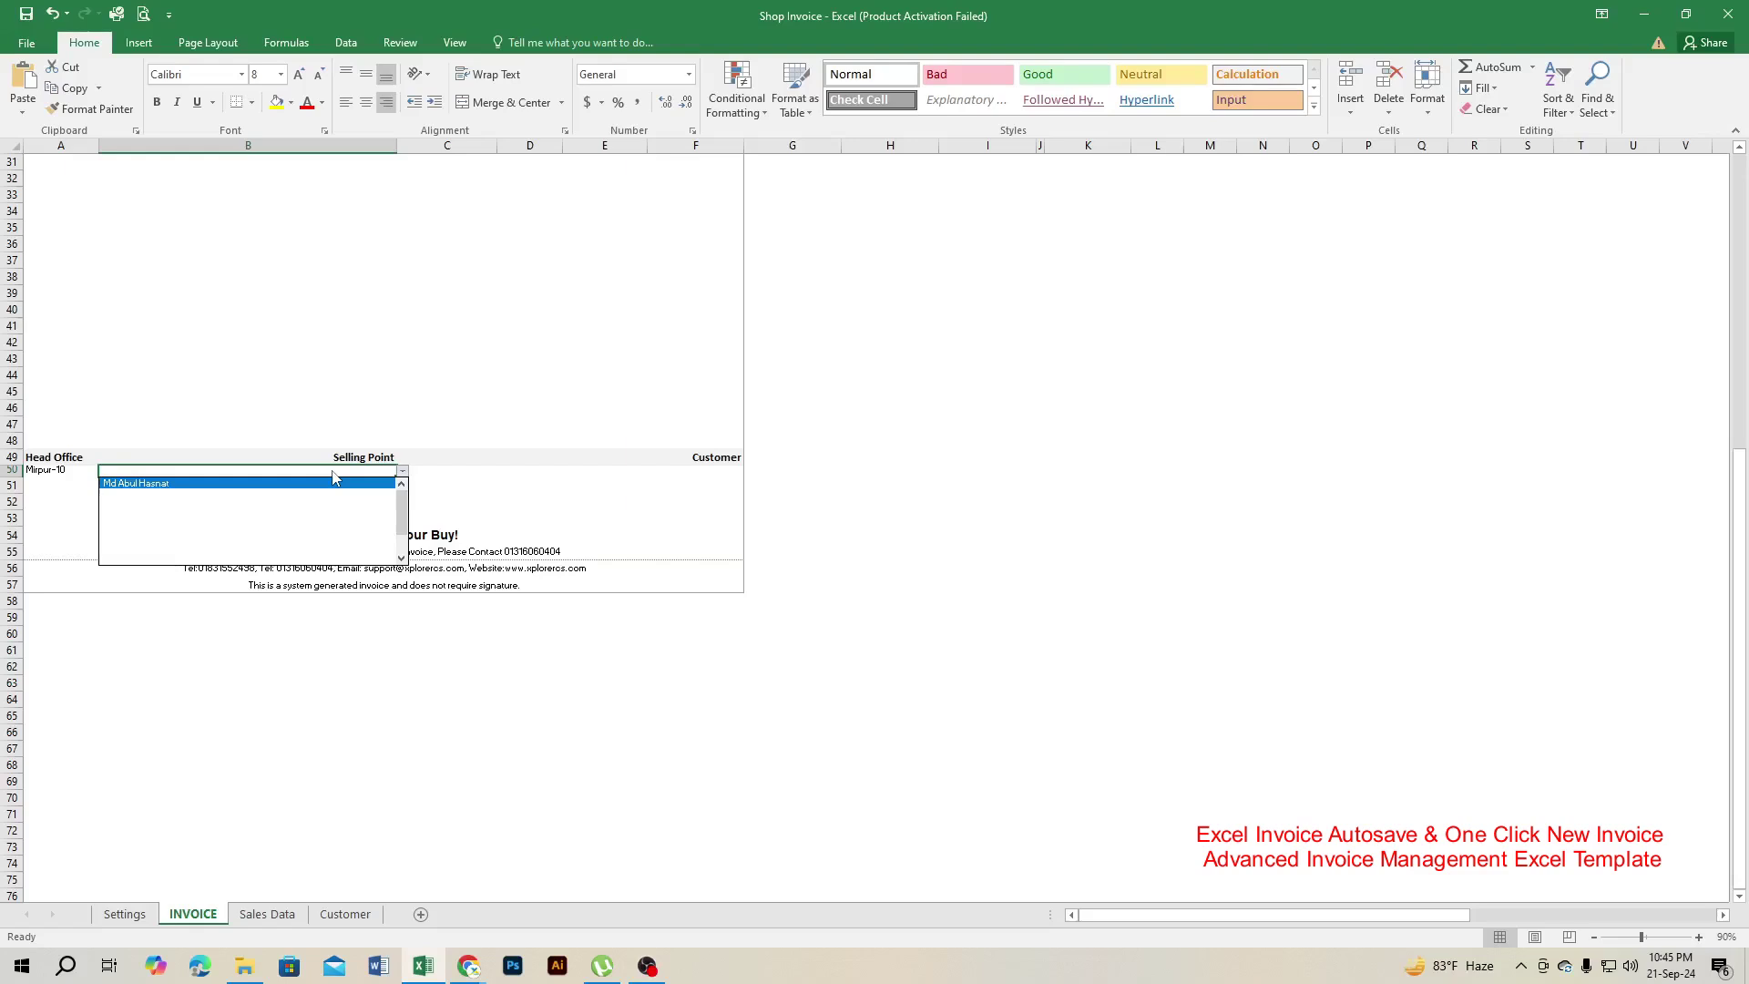
key(Escape)
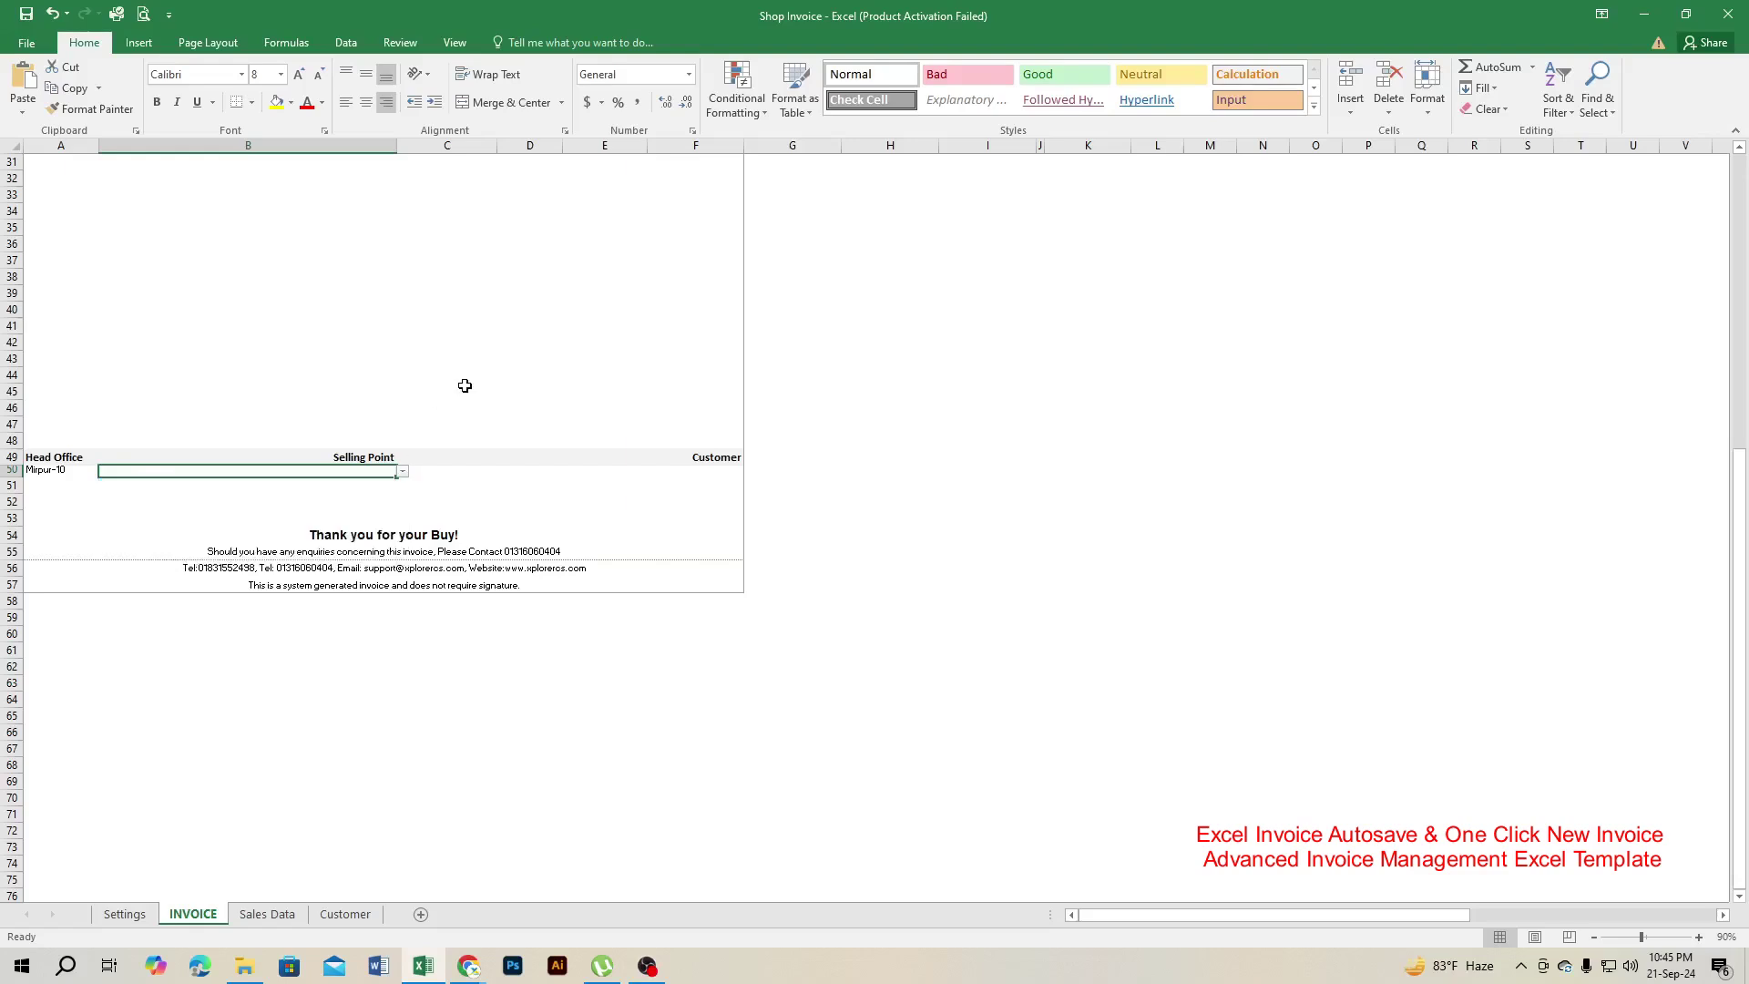
scroll(467, 385, up, 3)
scroll(470, 410, up, 7)
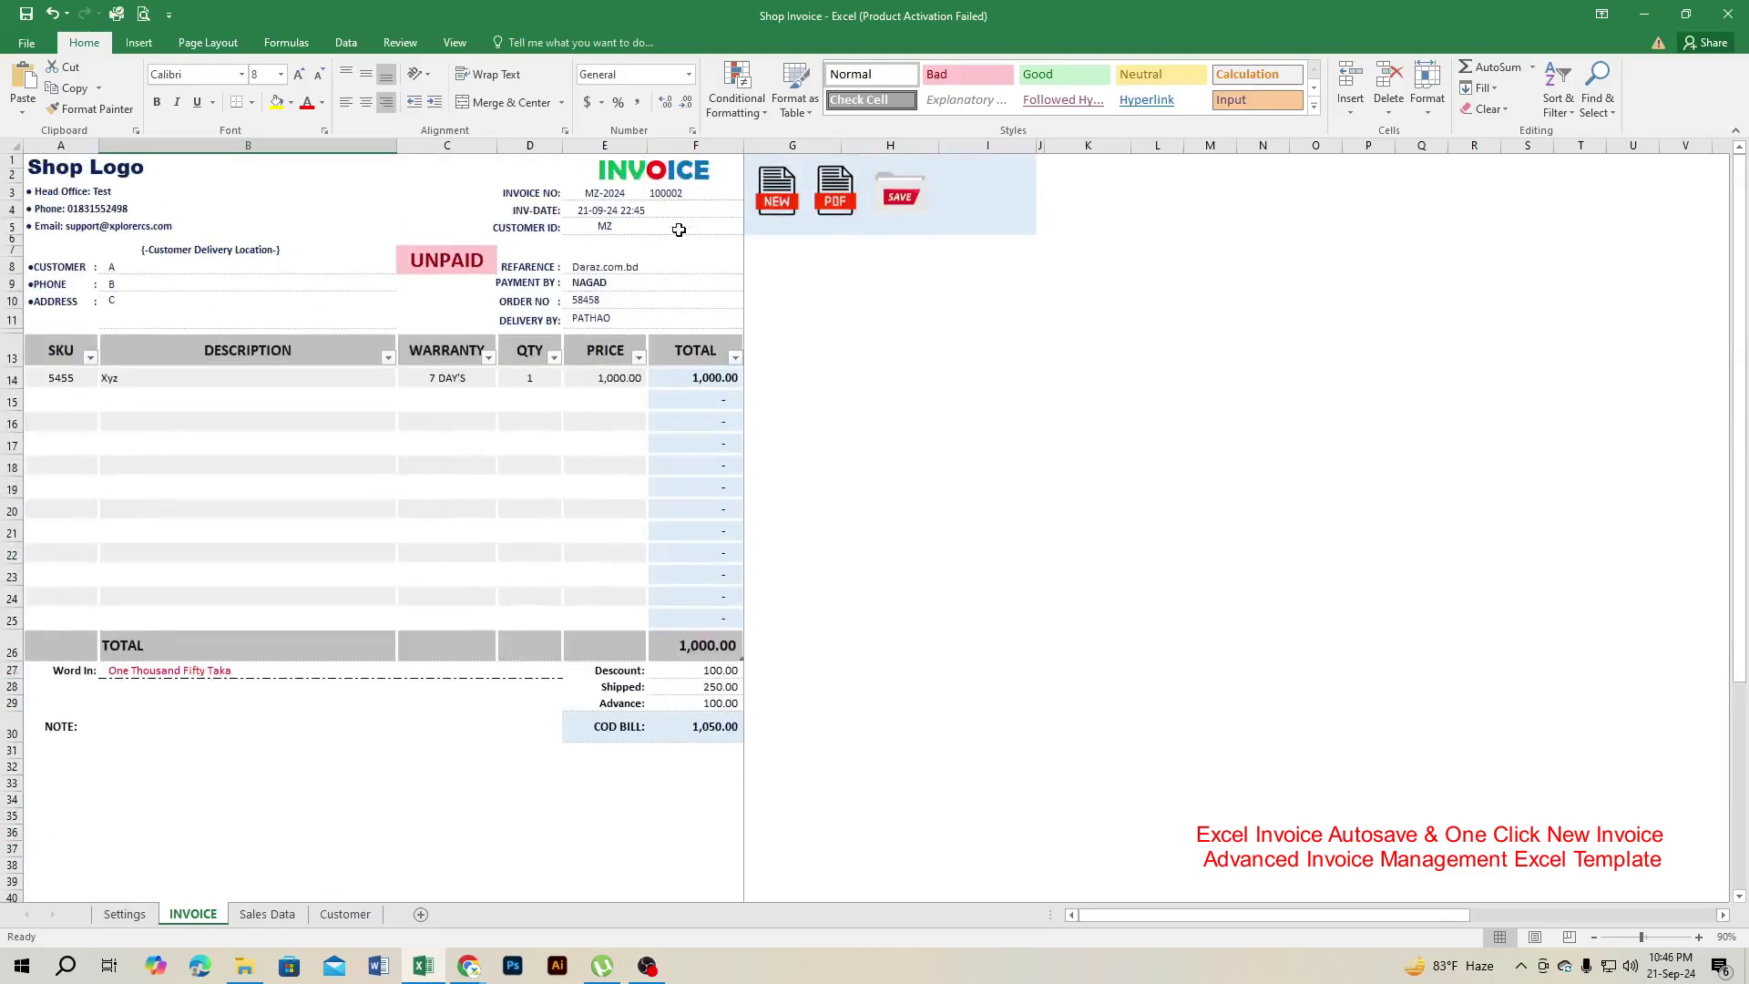
Check the Sales Data sheet, then save the invoice with SAVE and confirm the message
scroll(476, 513, down, 1)
scroll(528, 628, down, 3)
scroll(601, 752, down, 4)
scroll(546, 693, down, 3)
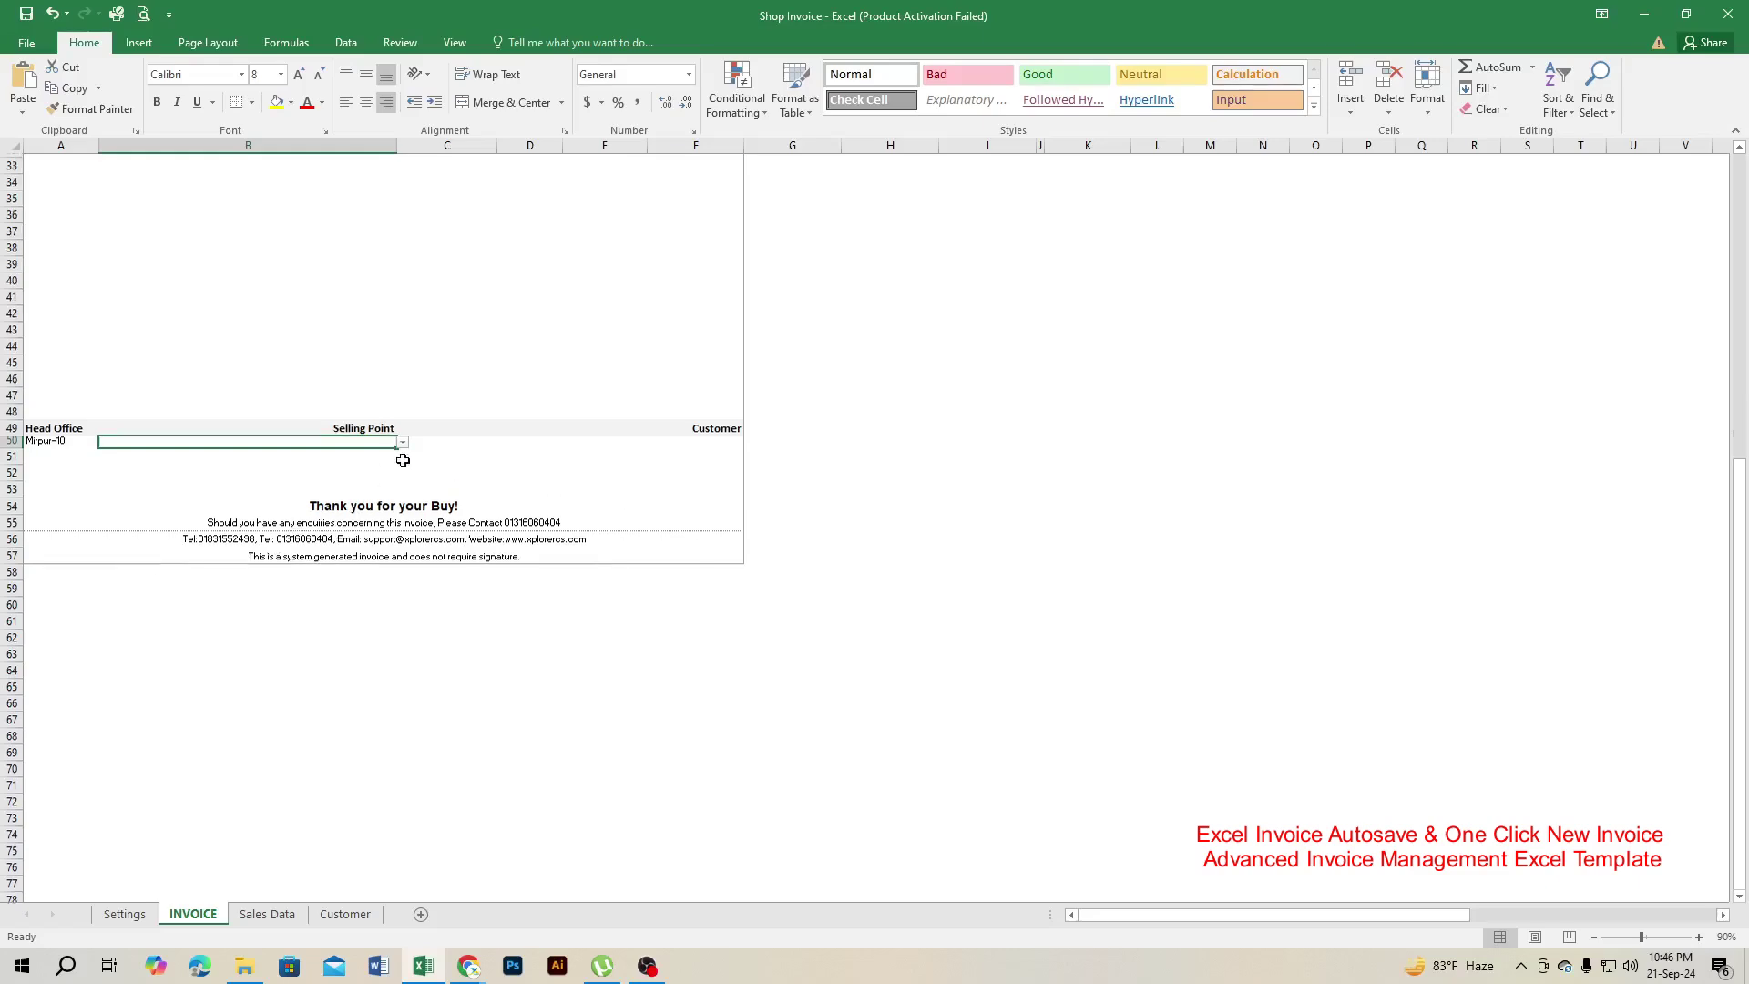
scroll(403, 460, up, 3)
scroll(402, 460, up, 8)
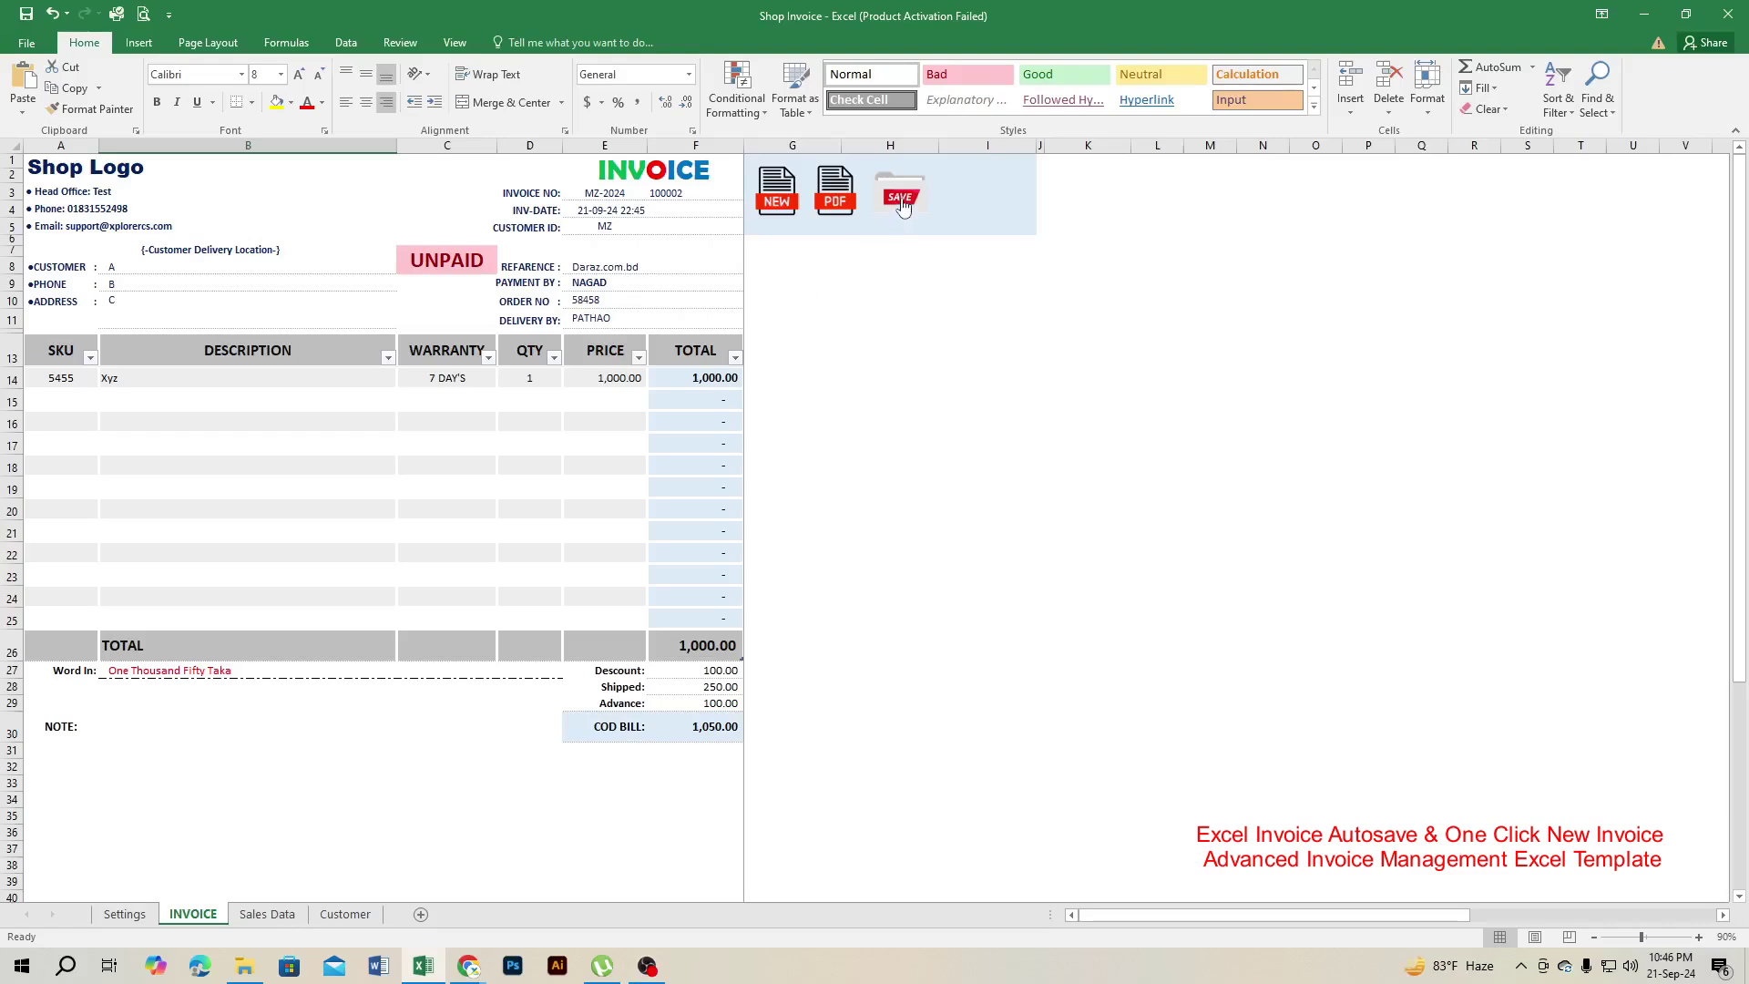
click(262, 914)
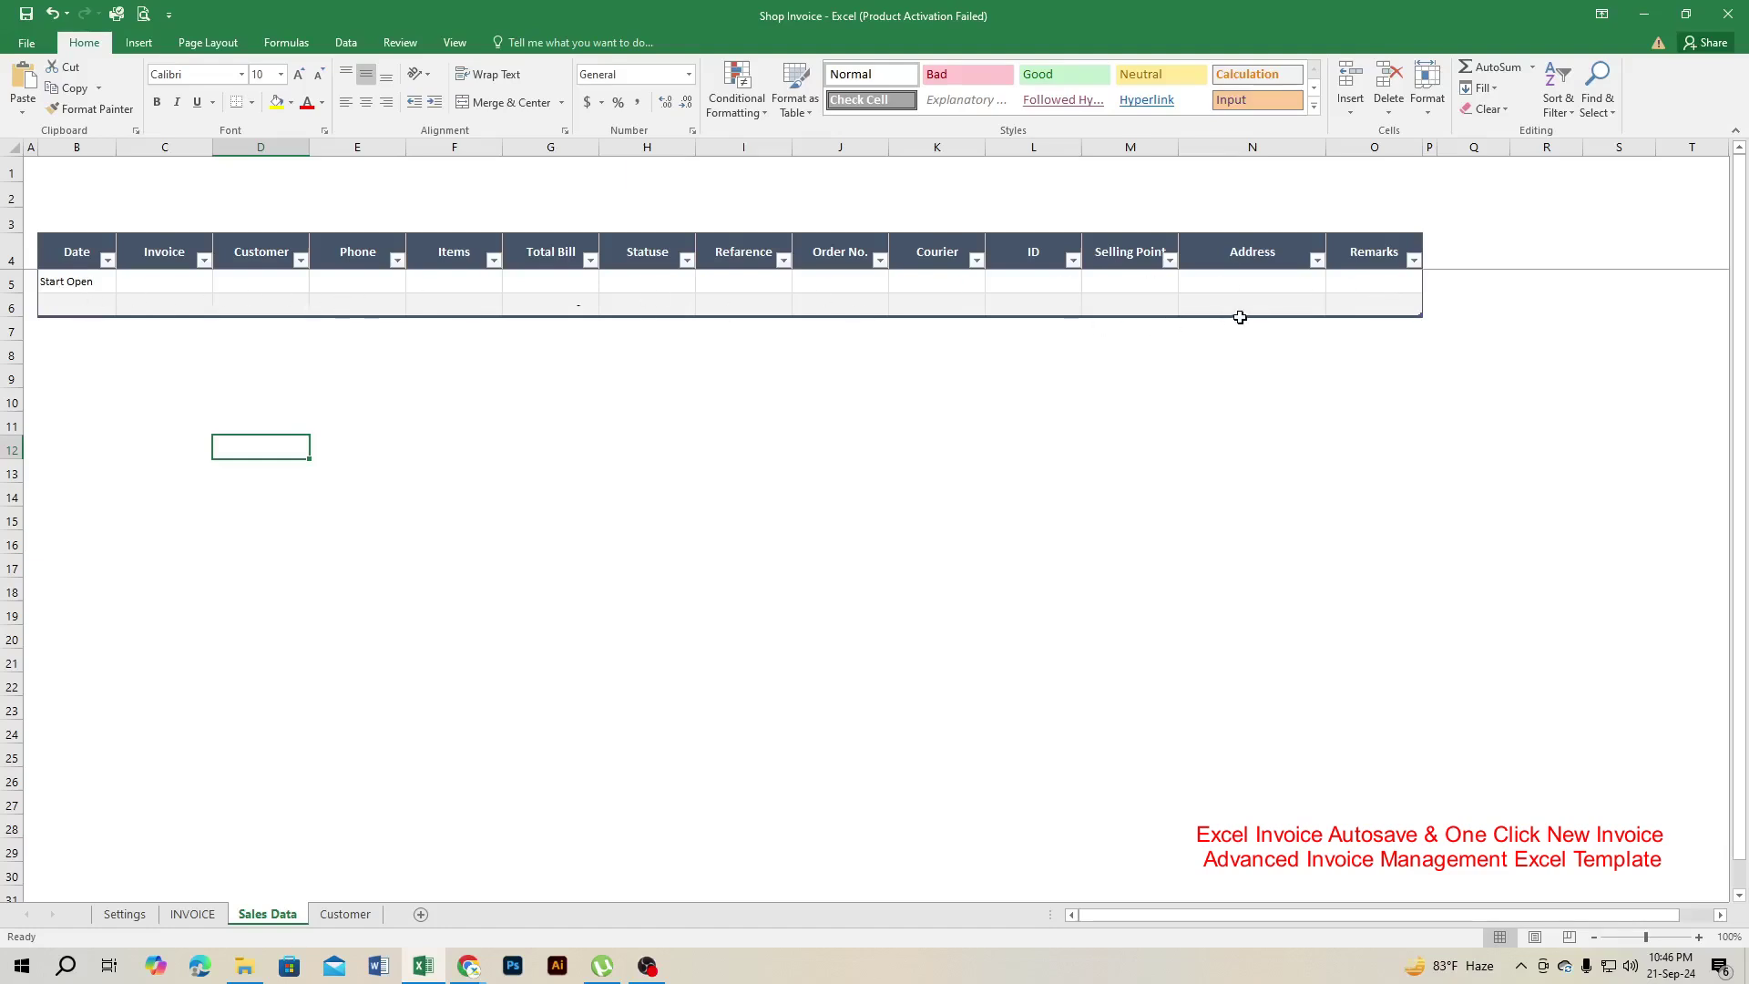
click(196, 914)
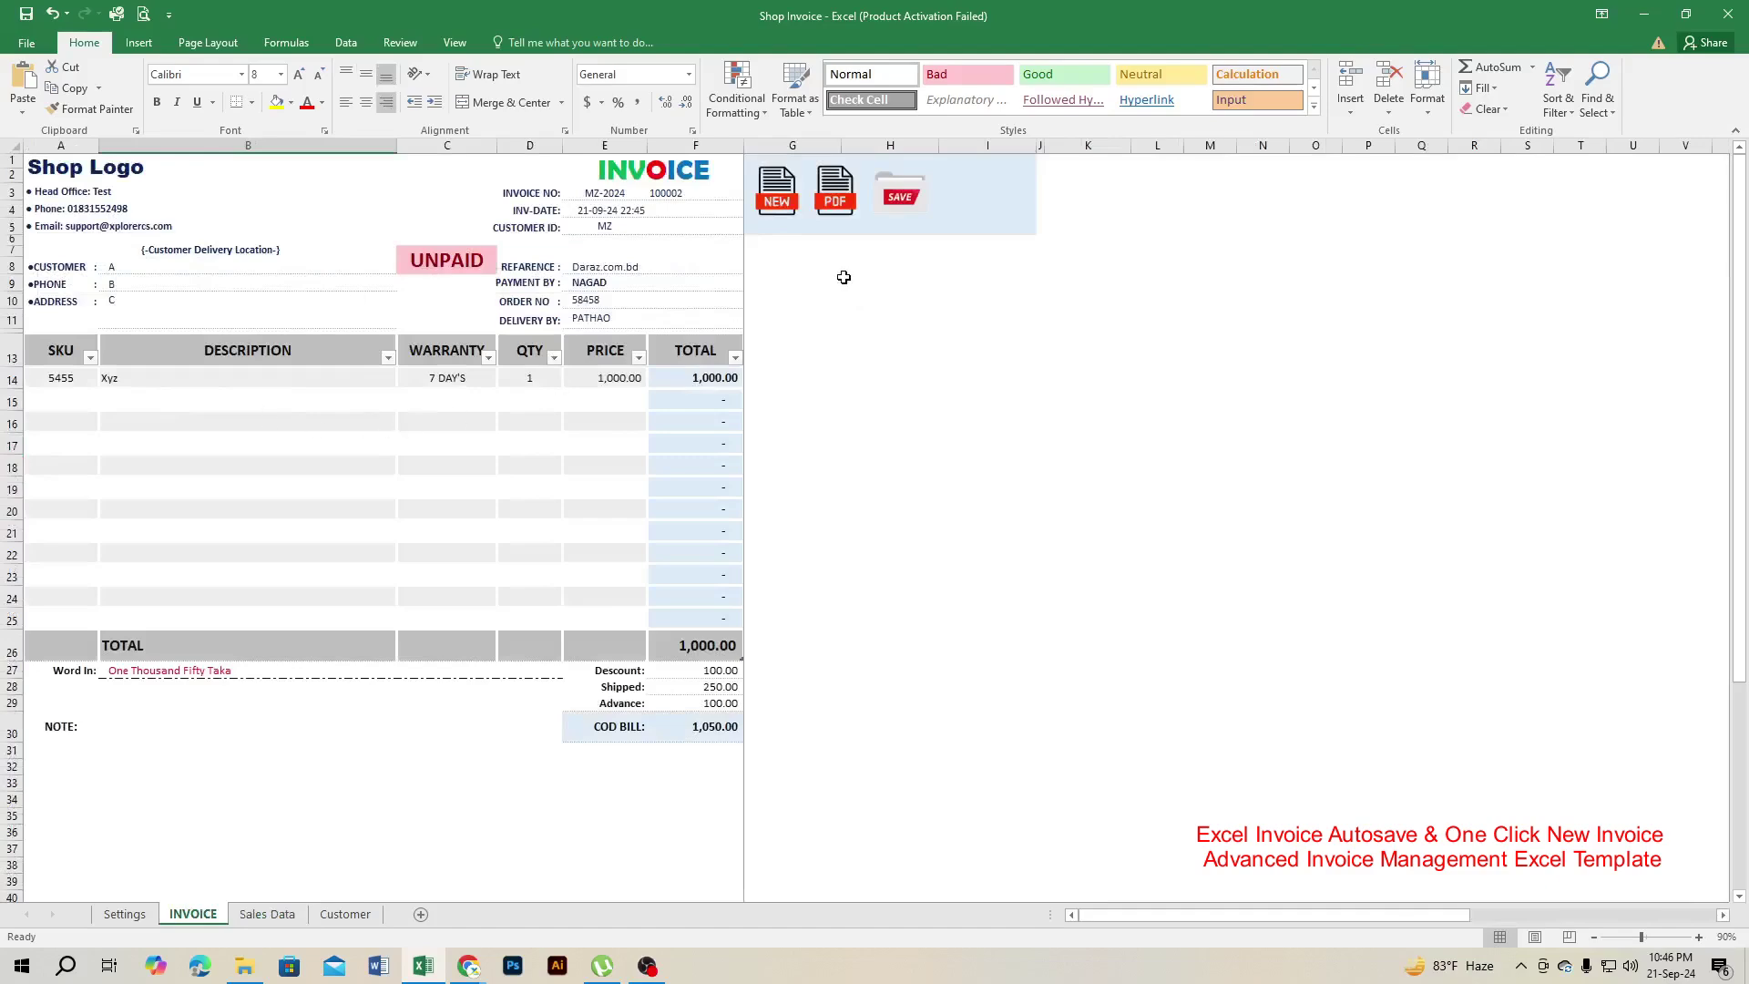
click(900, 199)
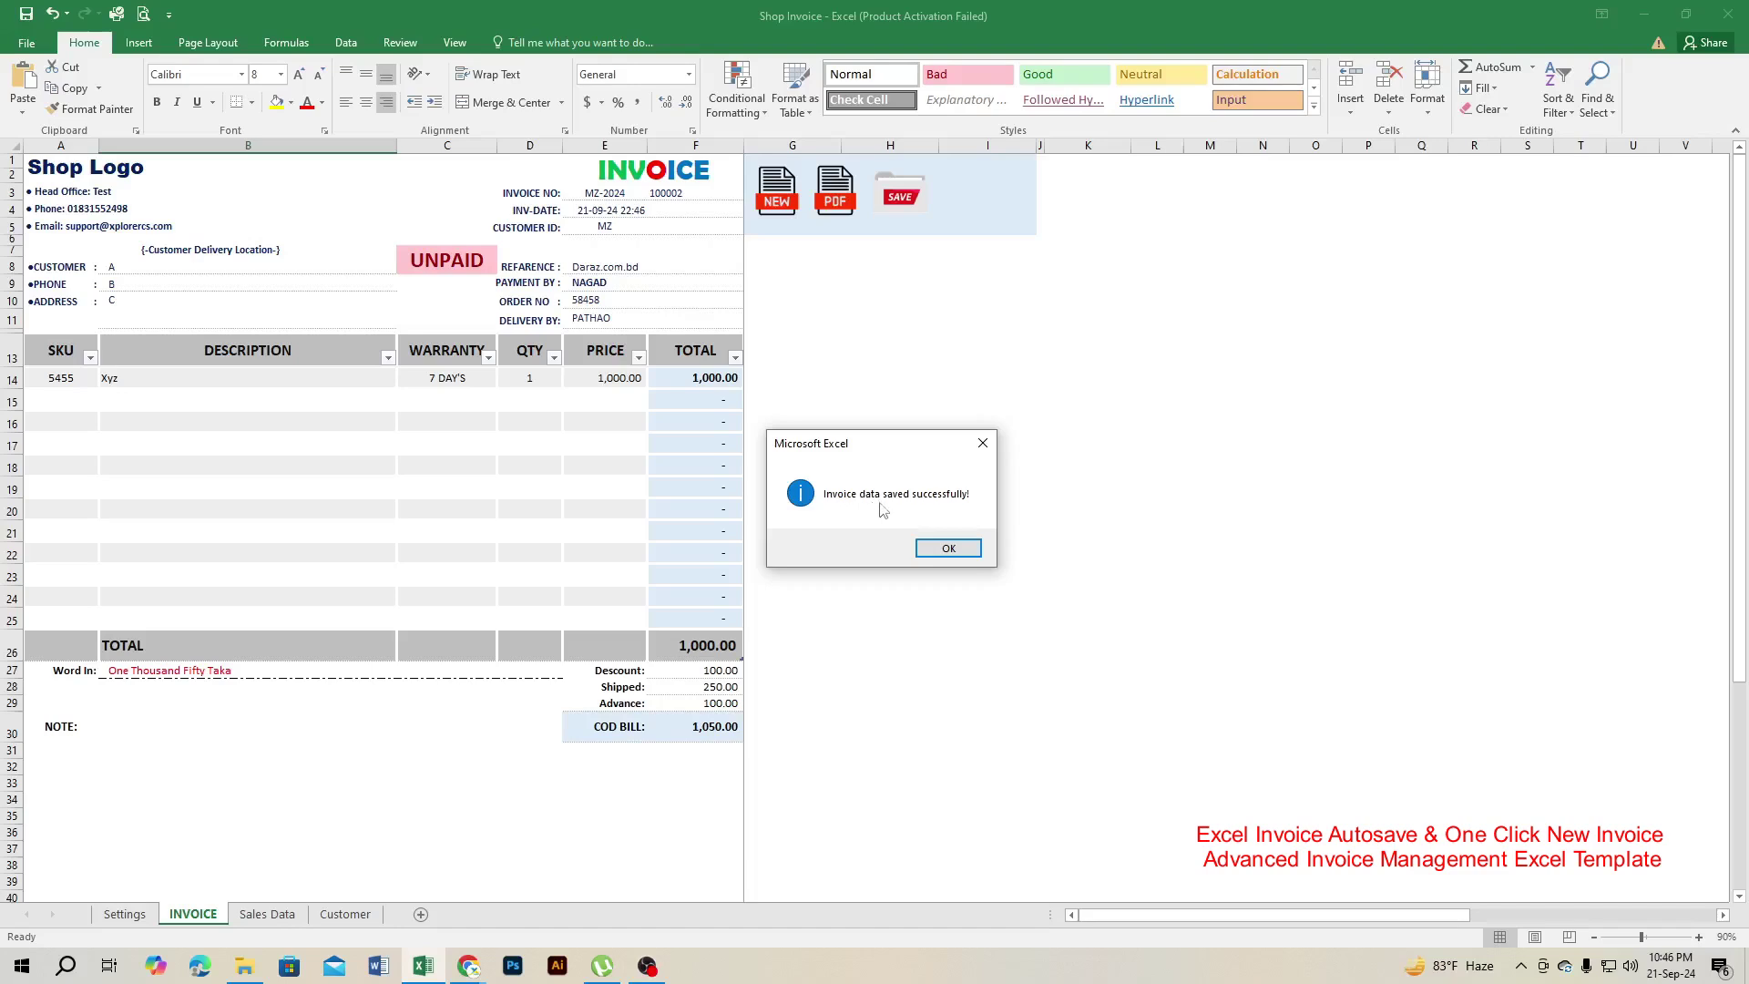
click(949, 547)
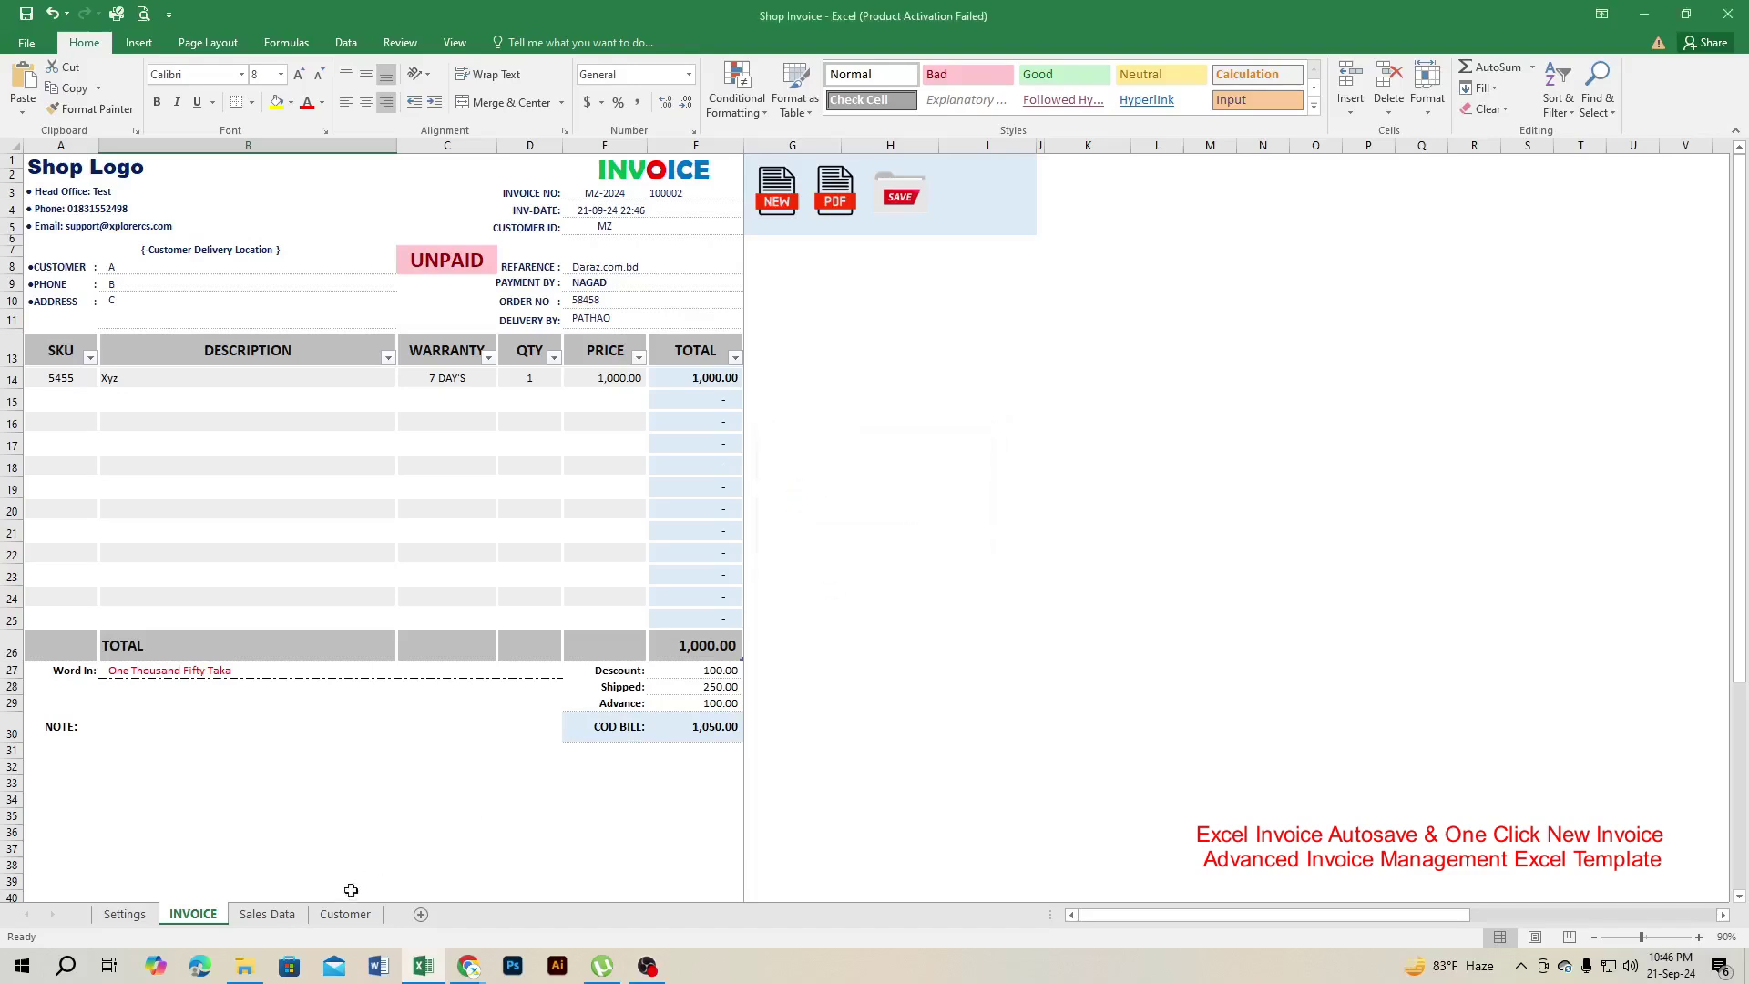
Check the logged row's customer, phone, 1,050.00 total, UNPAID, Daraz.com.bd and order 58458
click(265, 916)
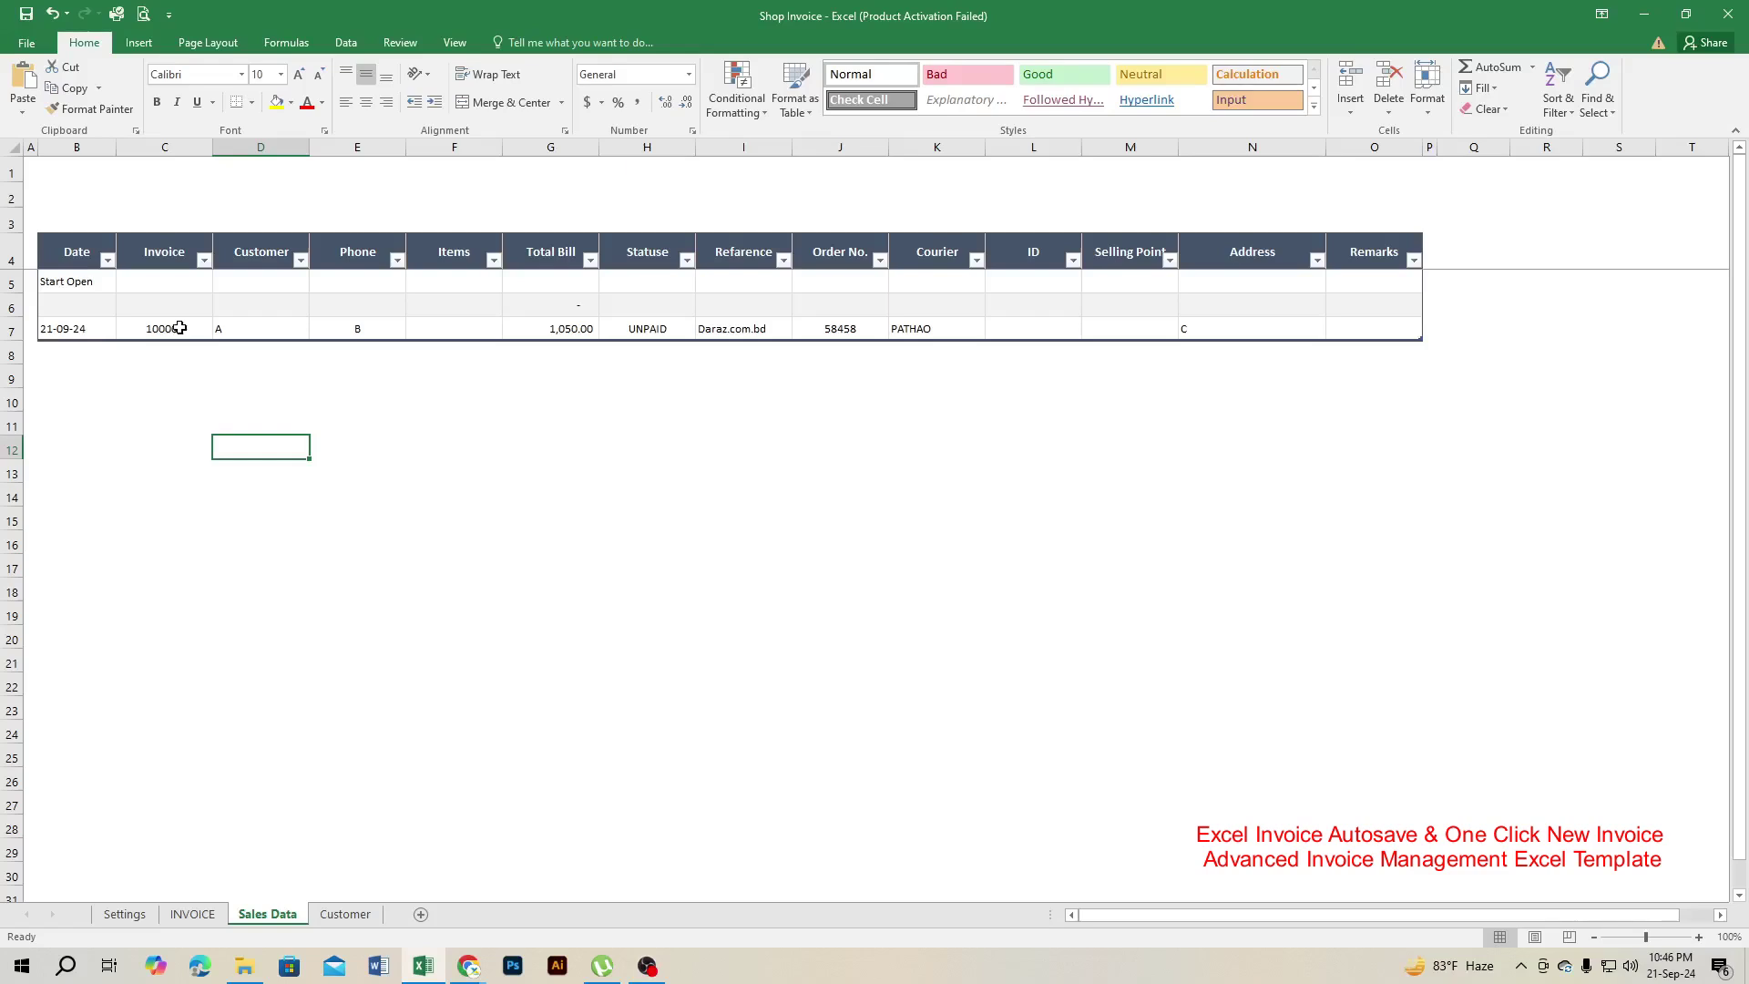
click(236, 327)
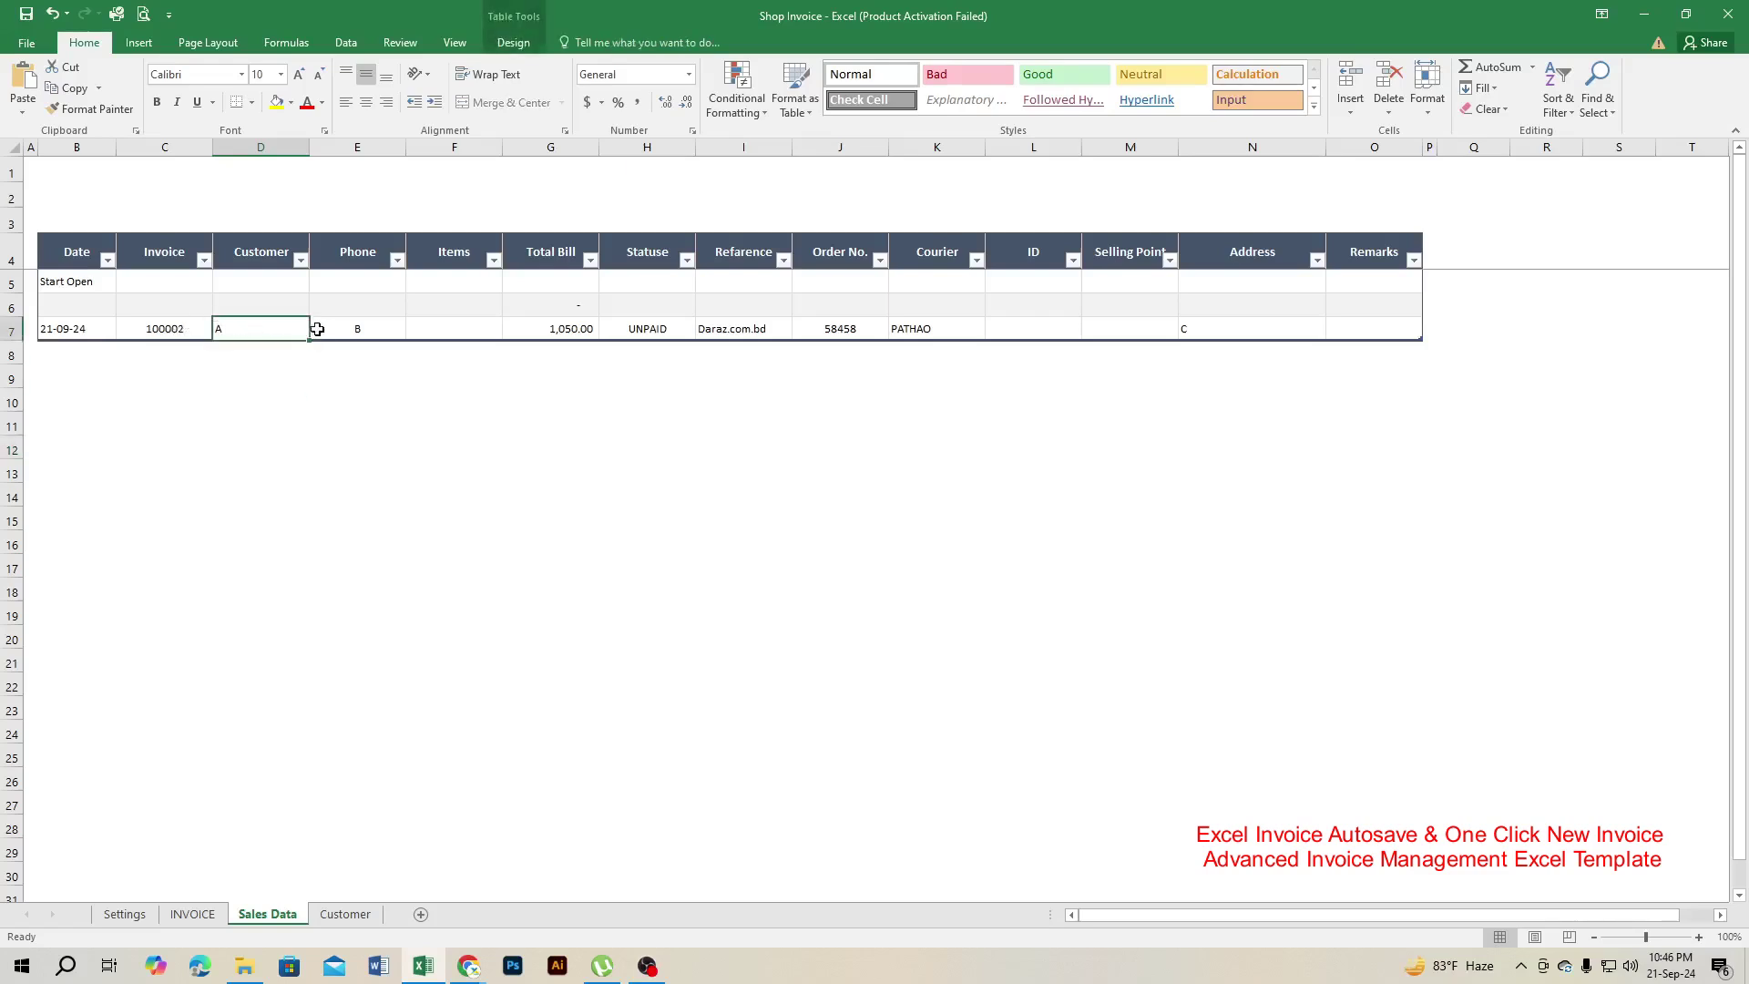
click(360, 331)
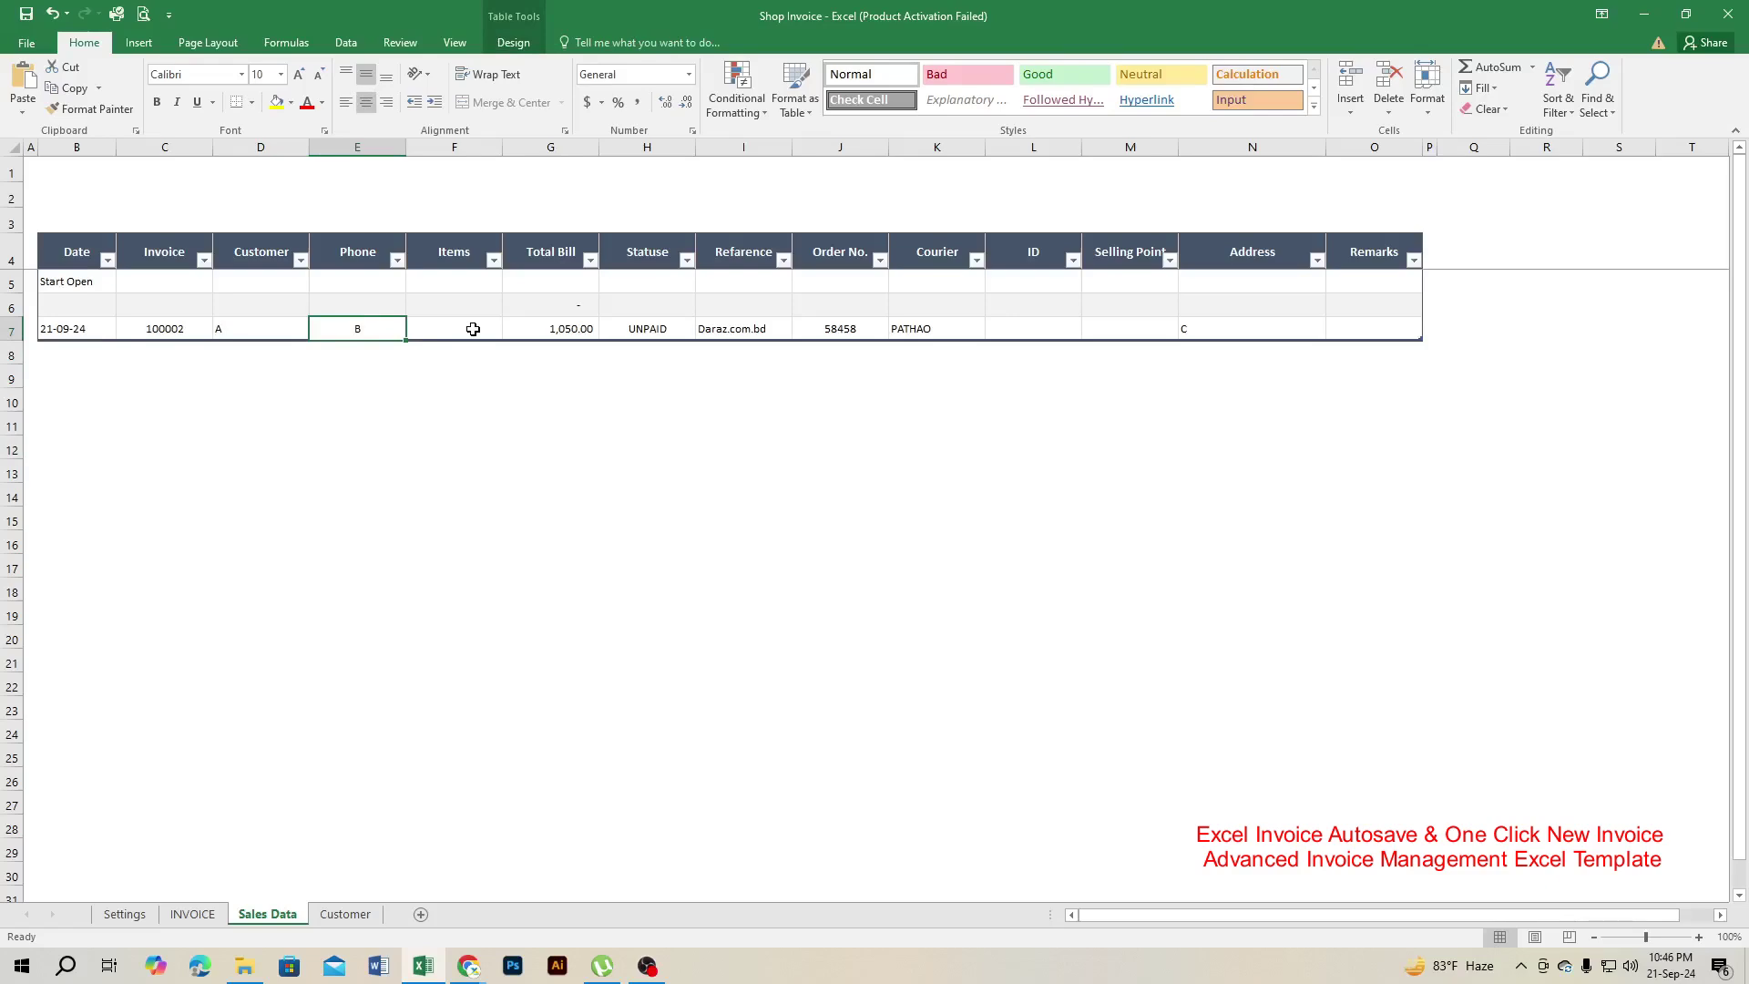
click(473, 329)
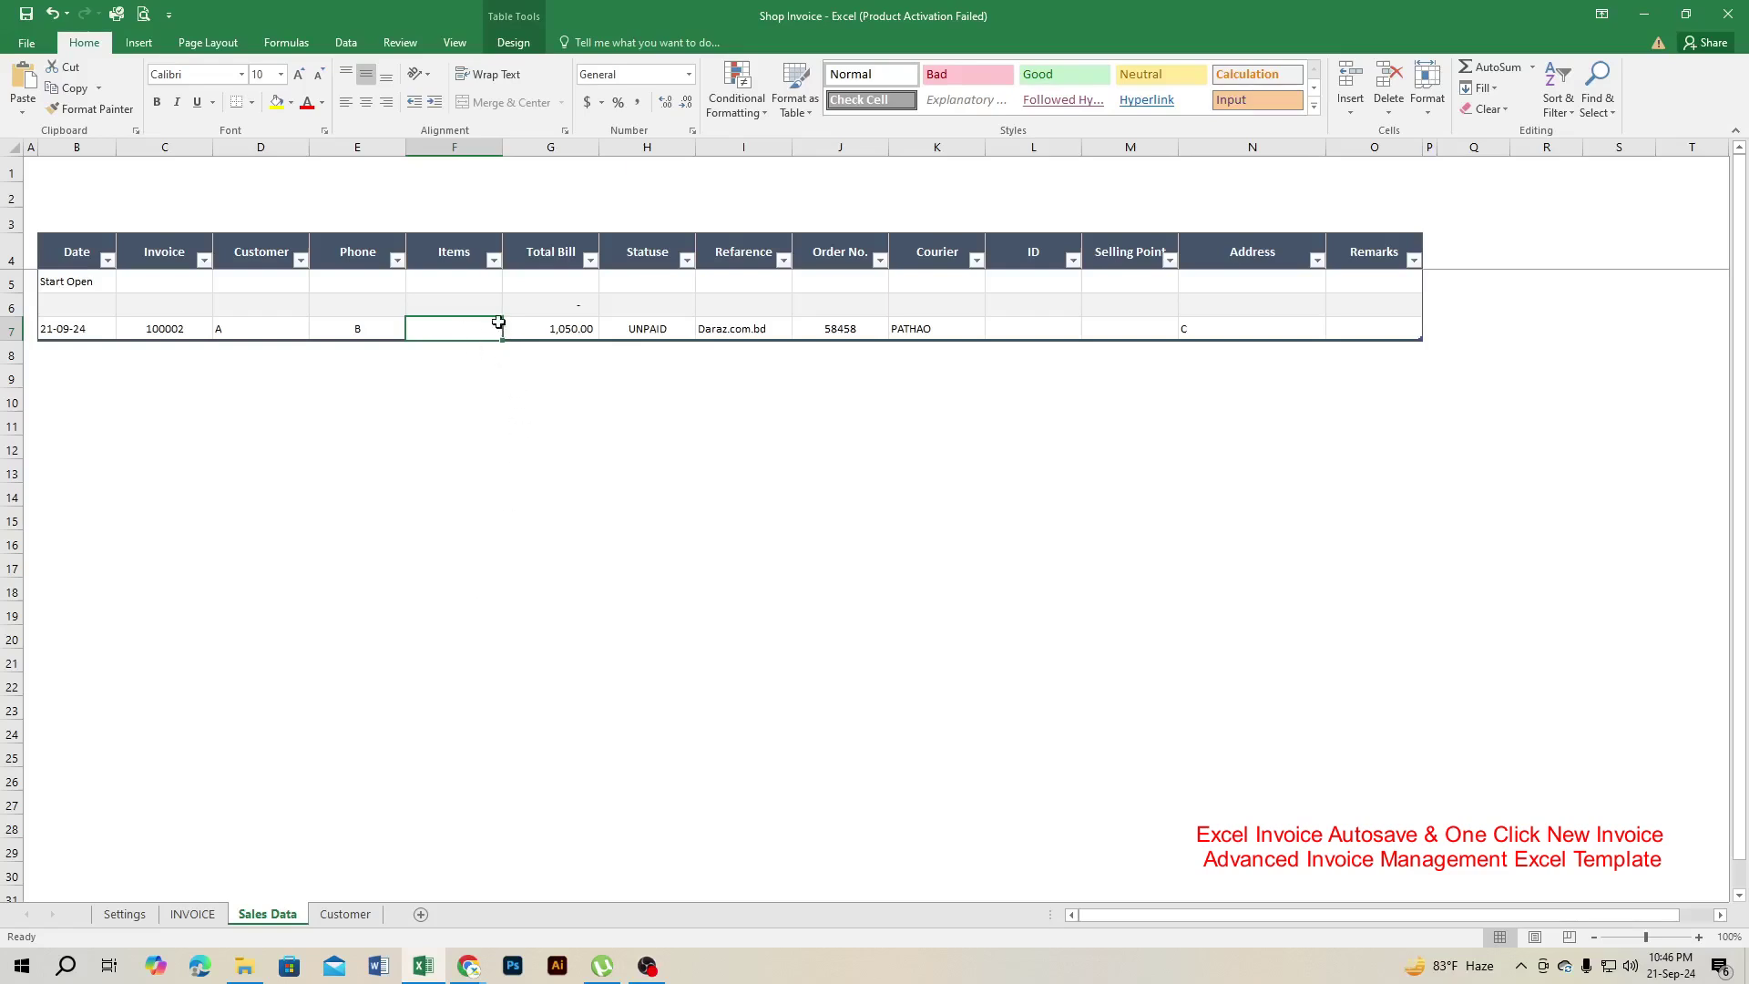
click(565, 329)
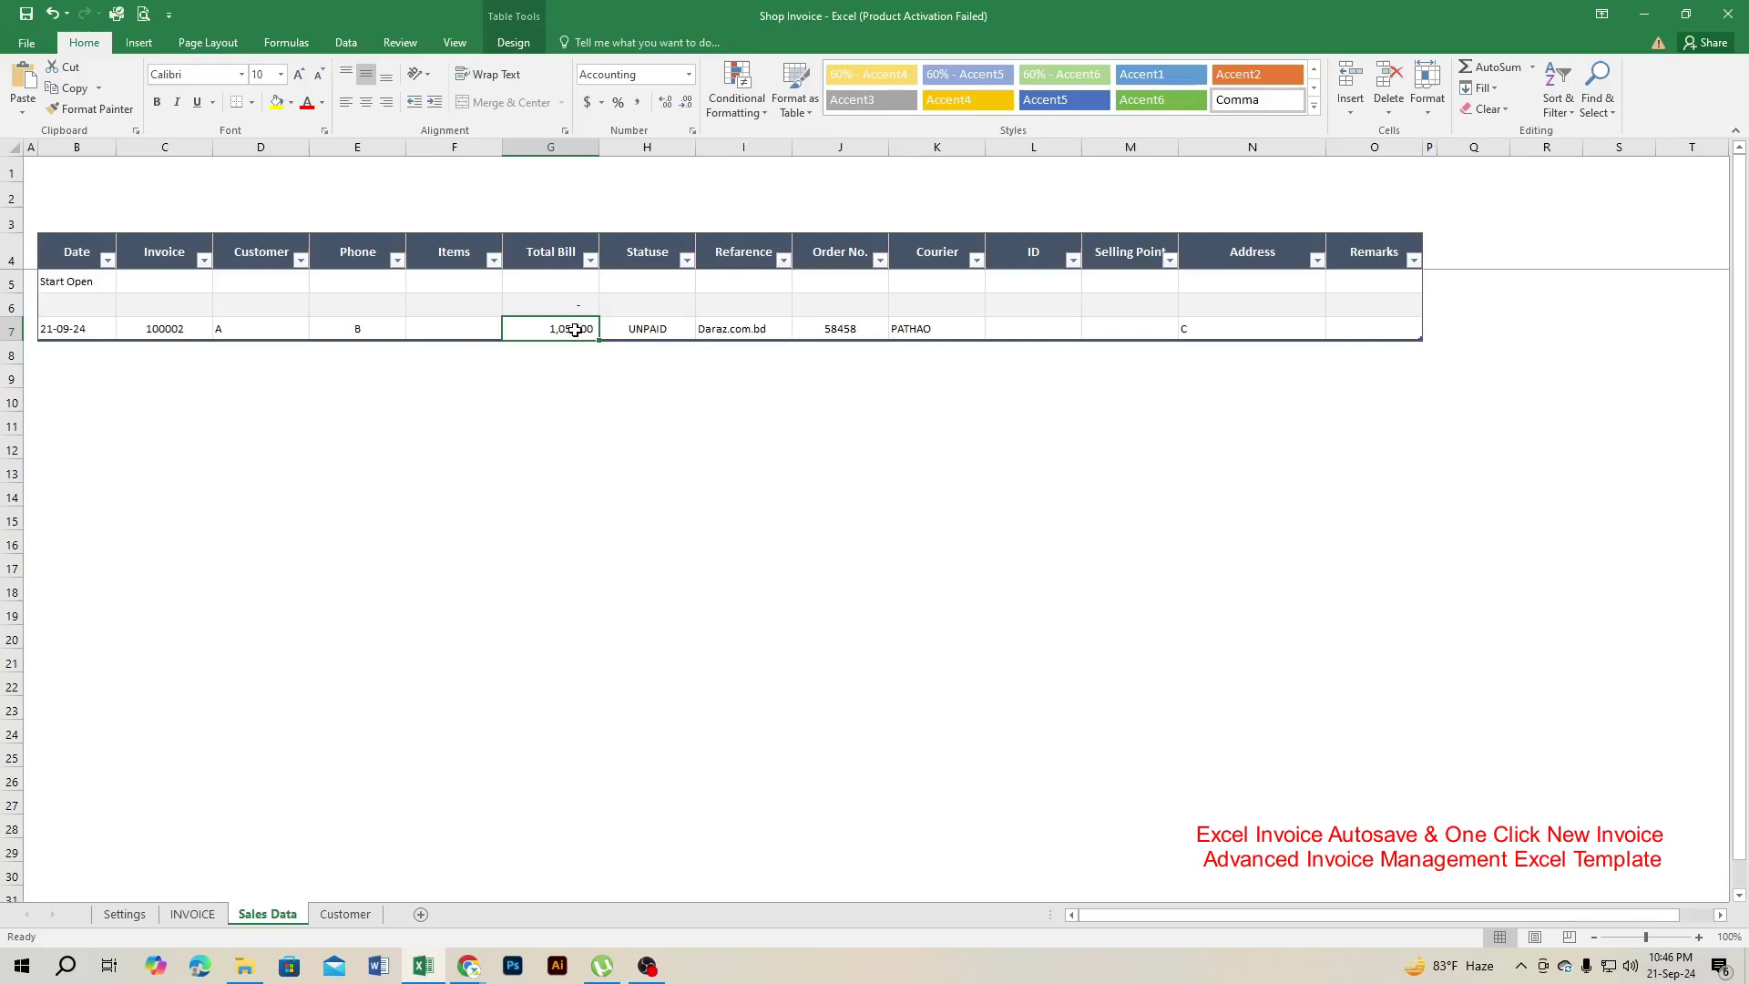
click(663, 334)
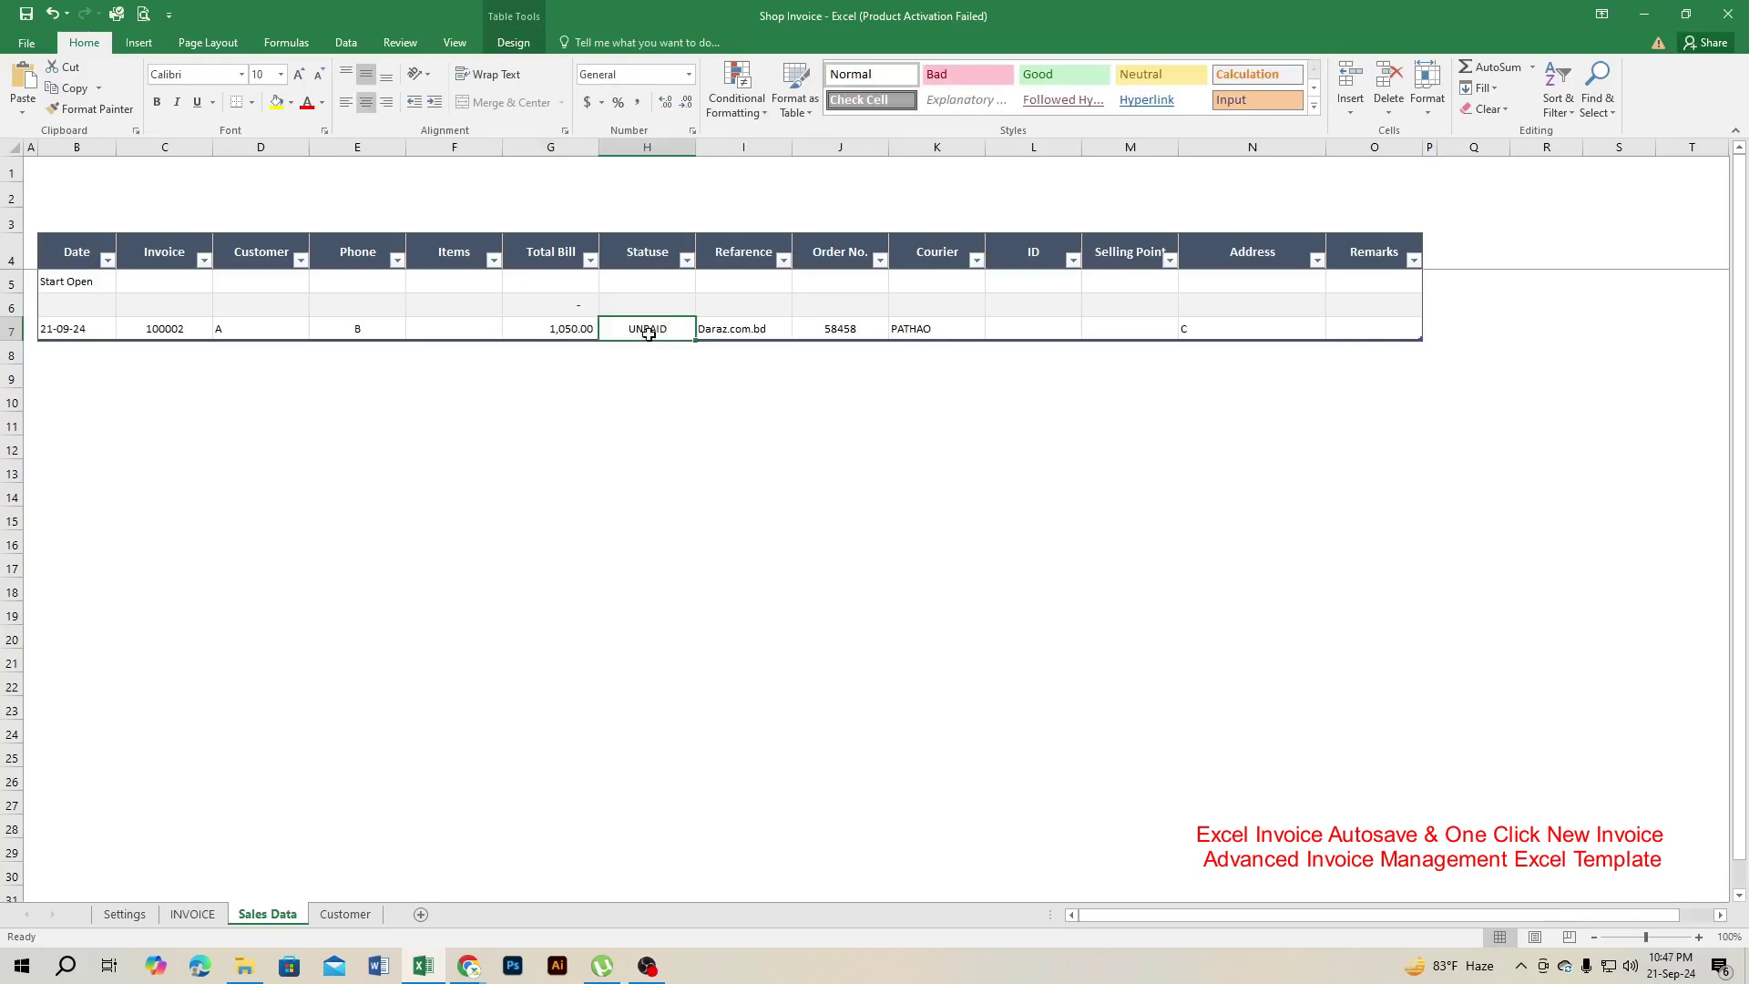
click(747, 330)
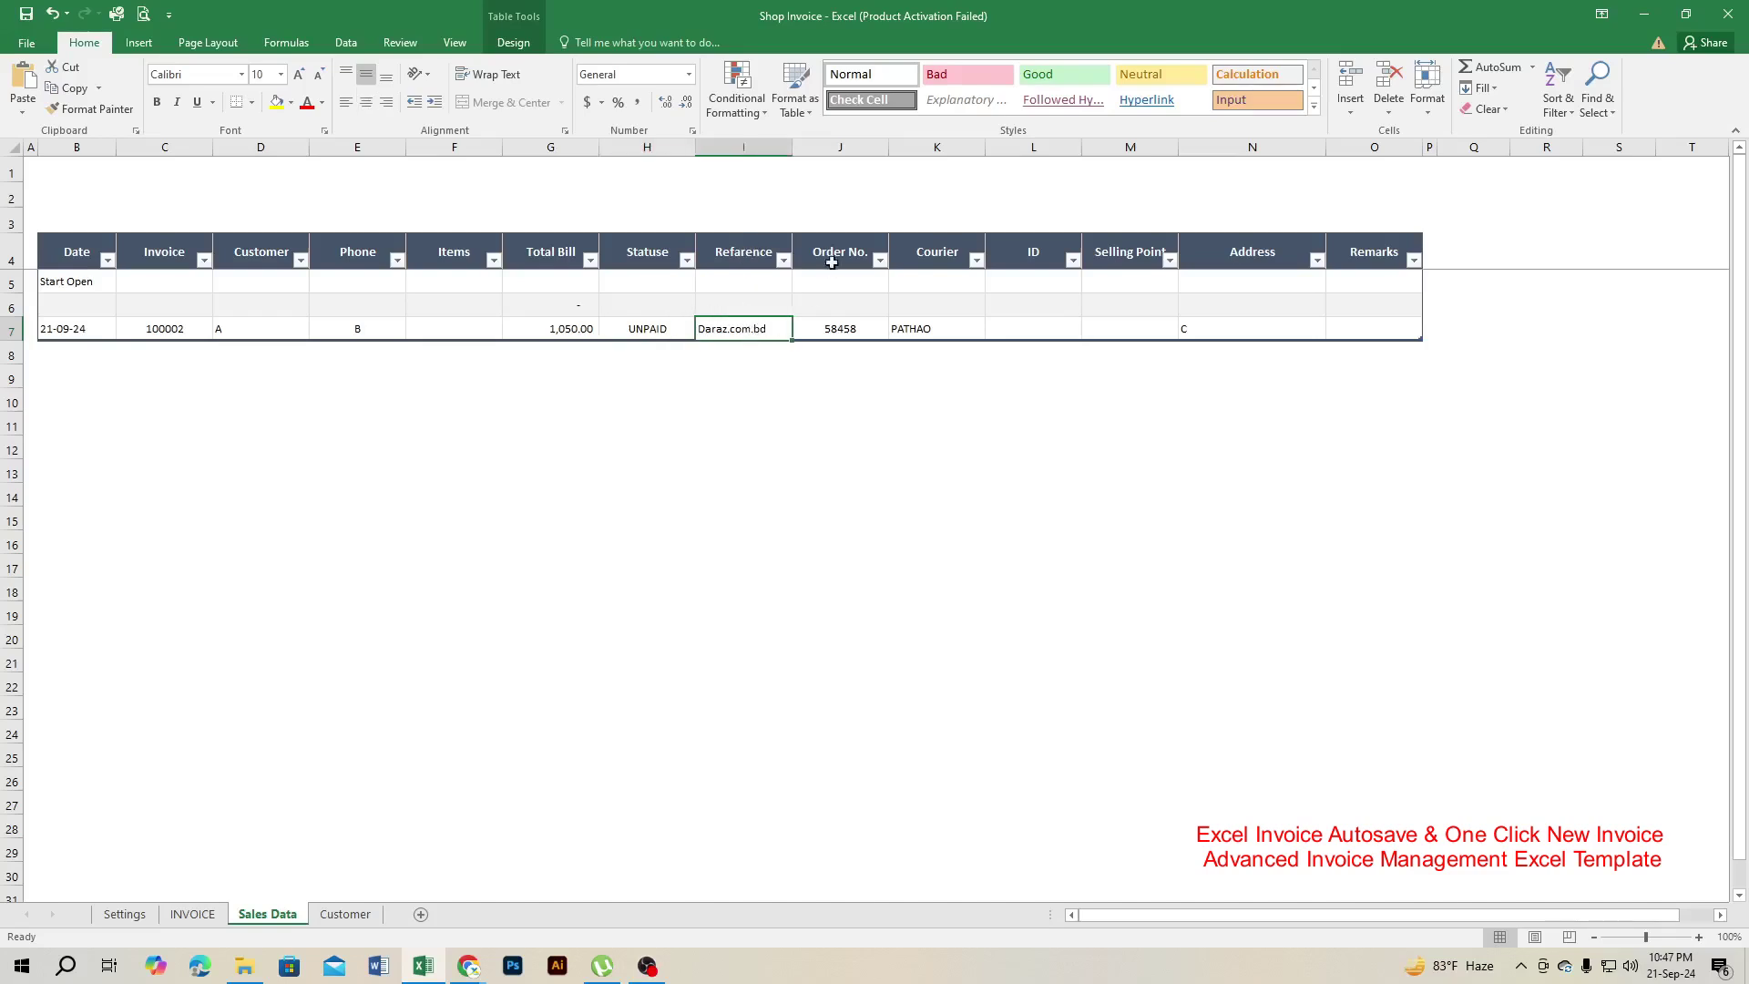
click(837, 329)
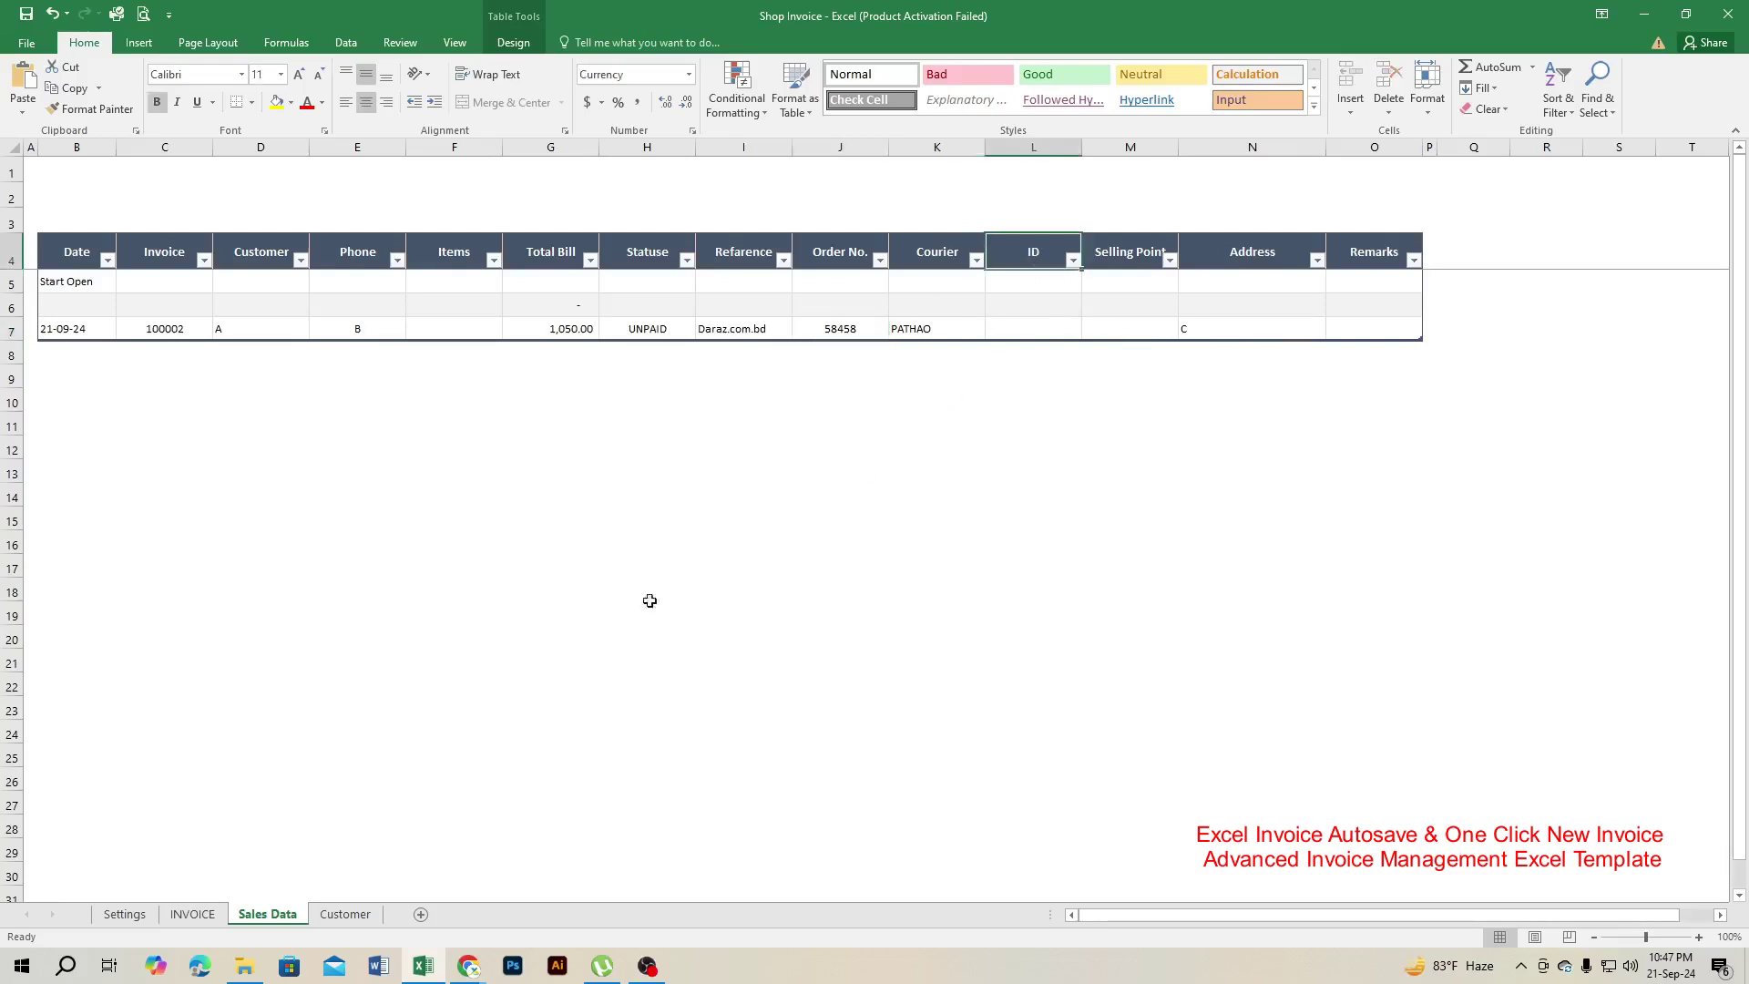
click(192, 914)
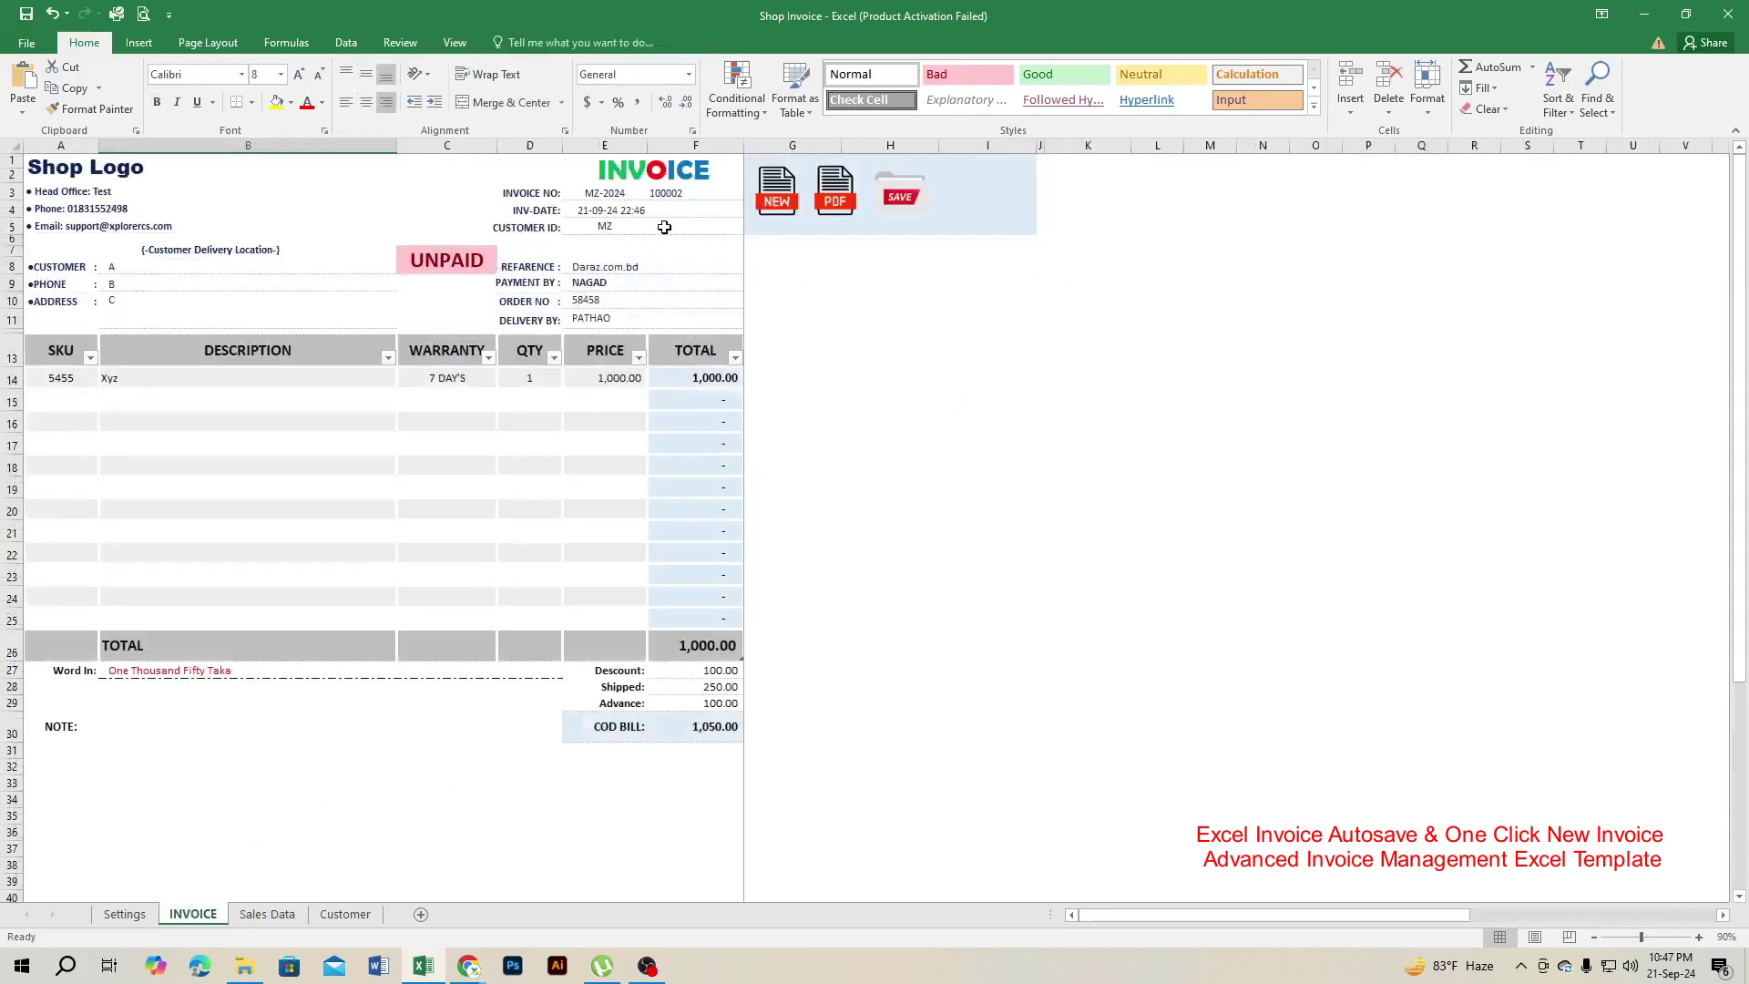
Check the saved address (N7) and Selling Point (M7) on the Sales Data sheet
click(676, 221)
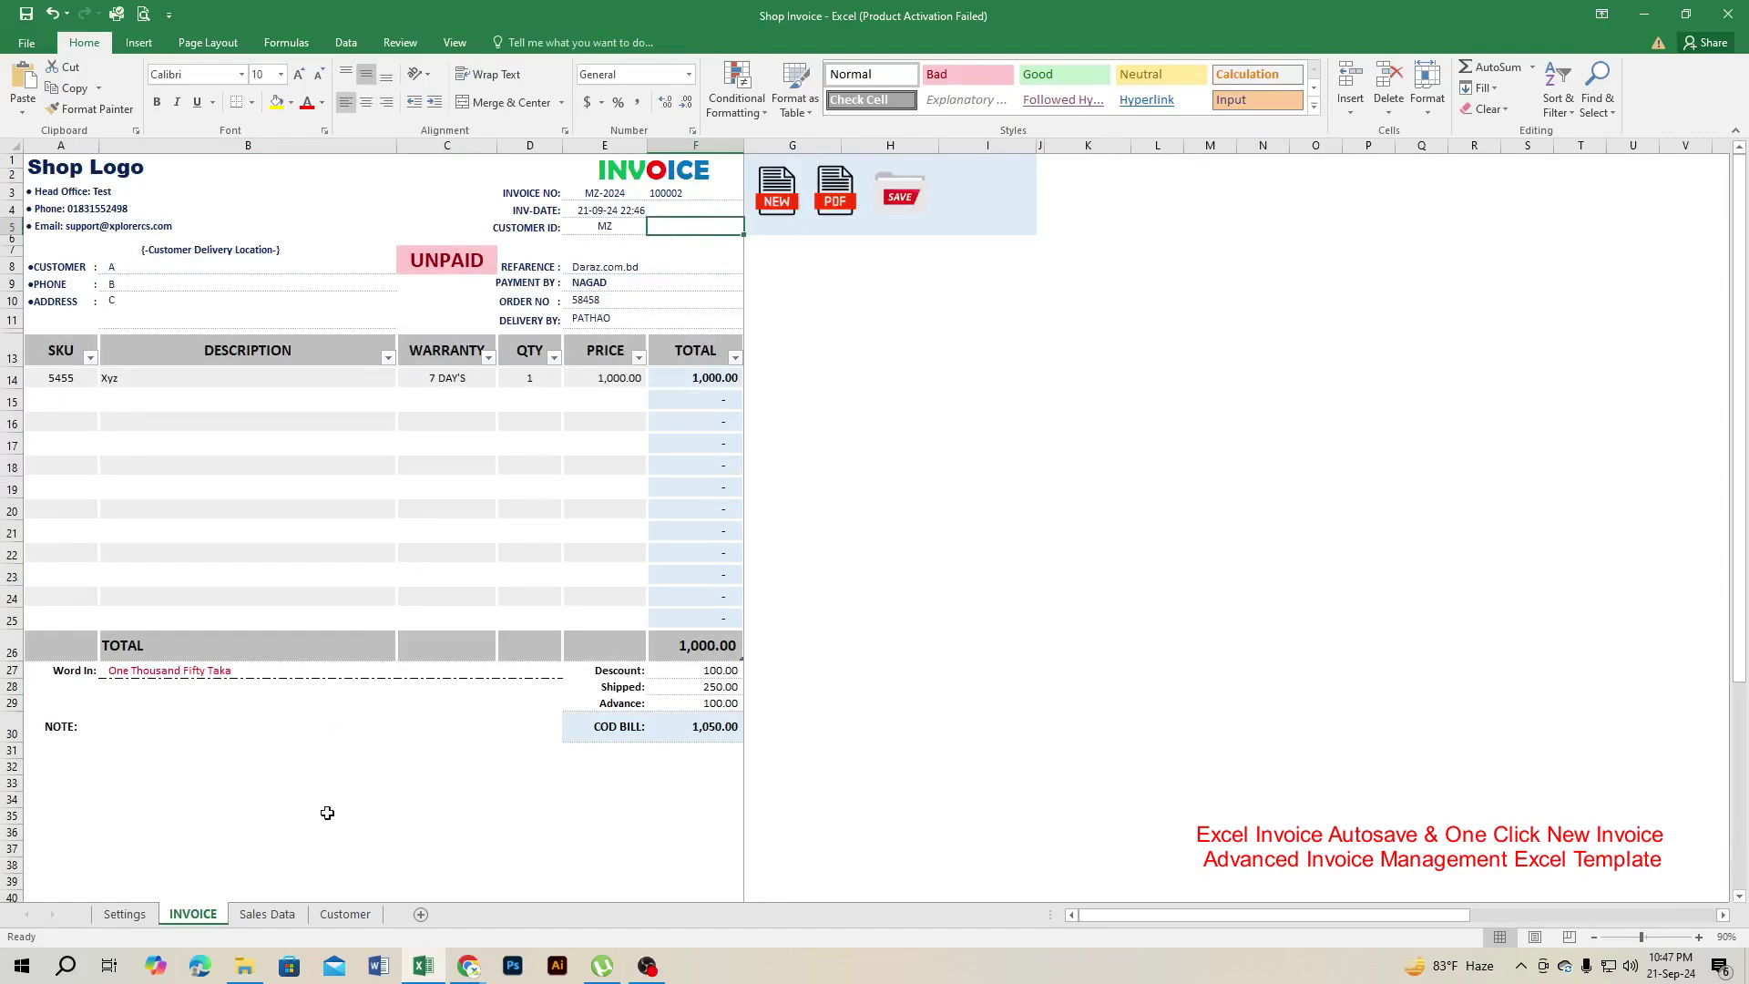
click(267, 915)
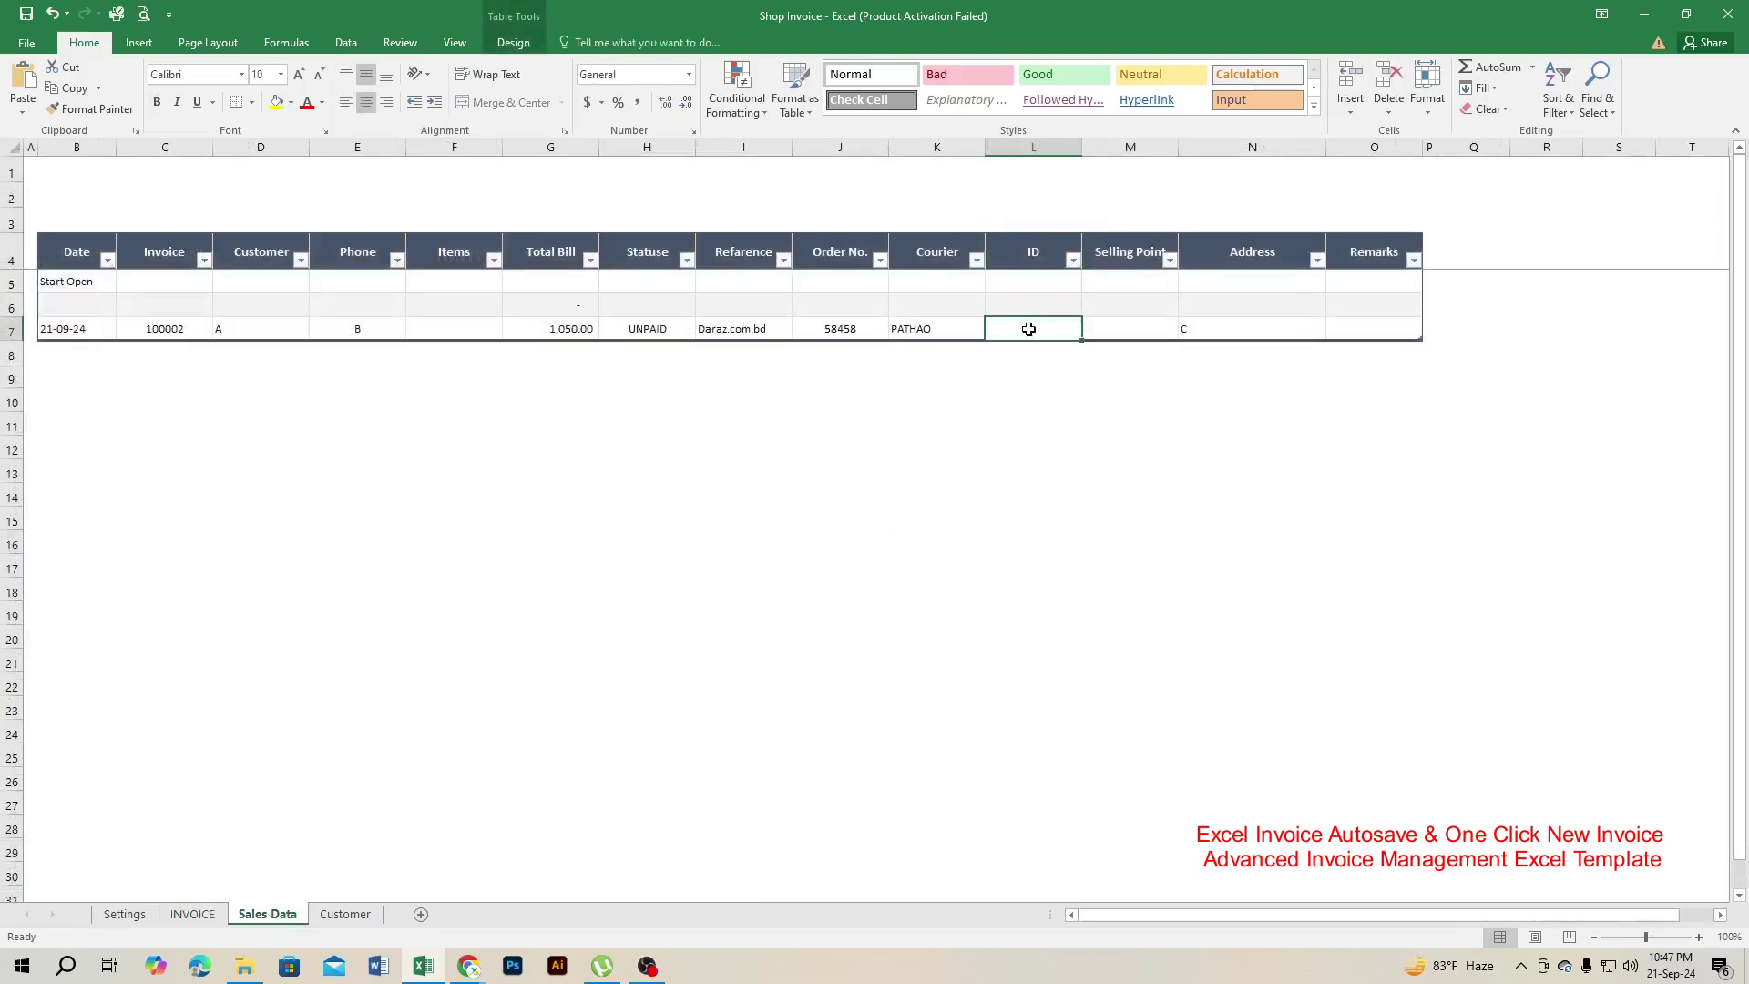
click(1245, 326)
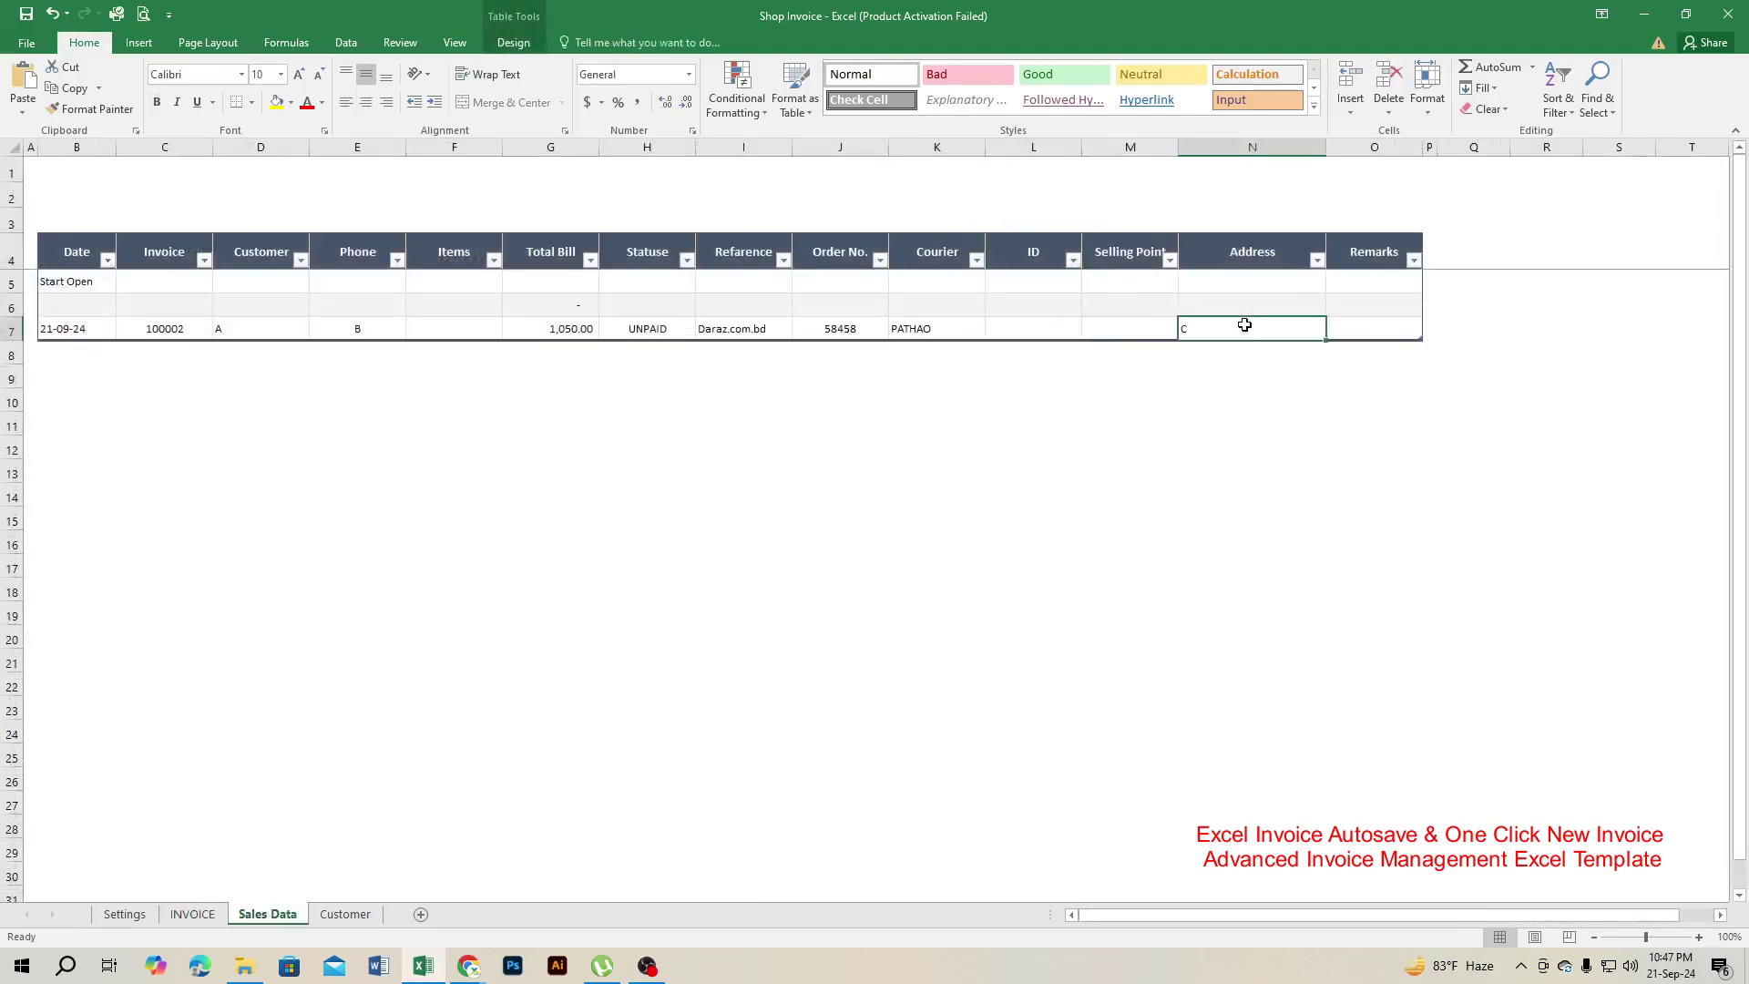
click(1129, 329)
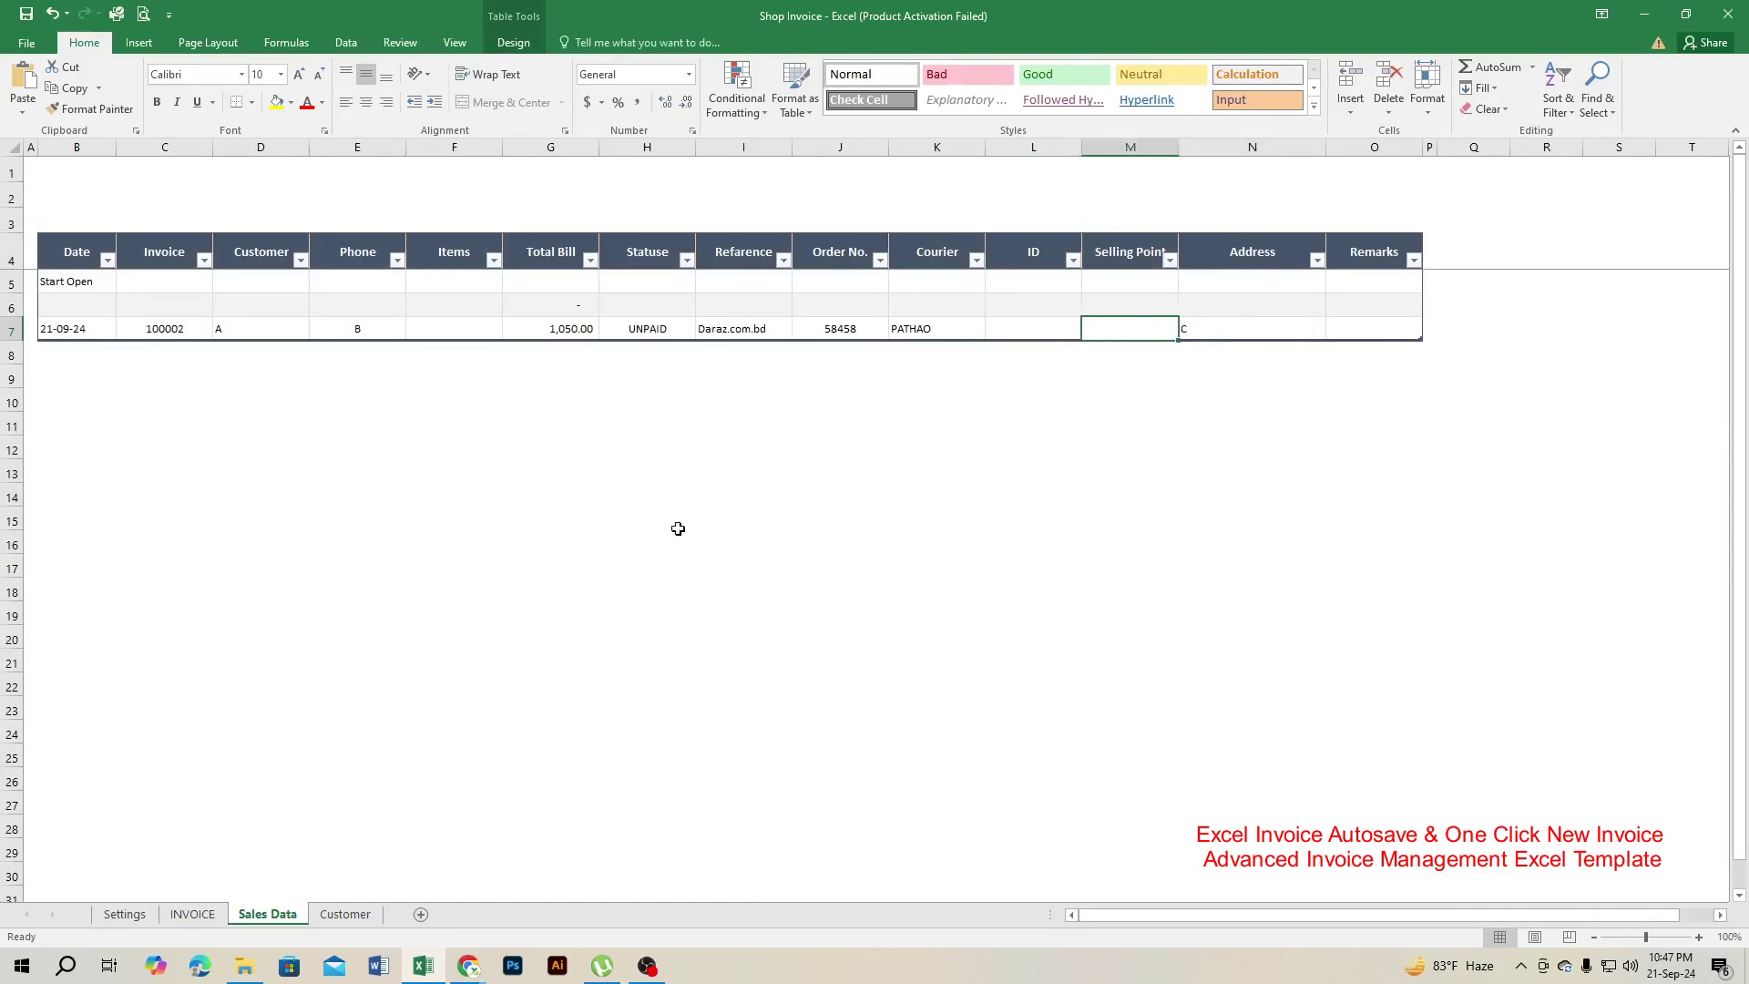
Back on the INVOICE sheet, export invoice 100002 as a PDF and dismiss the success message
click(192, 913)
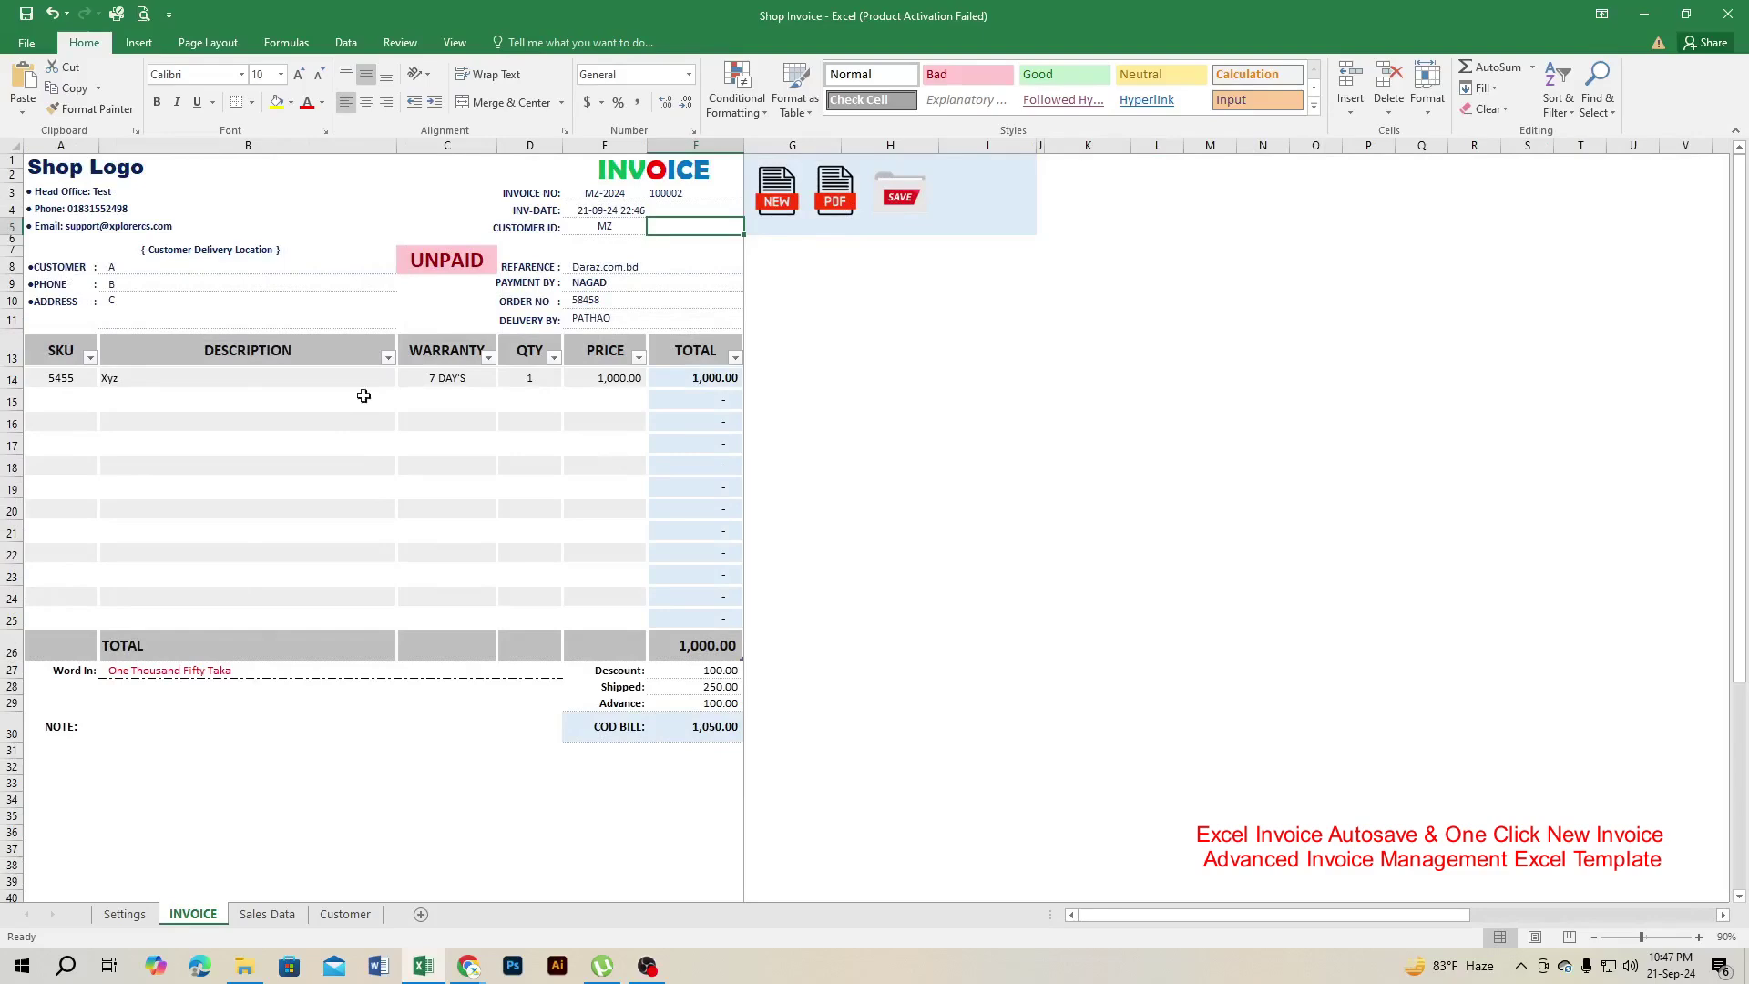
click(267, 914)
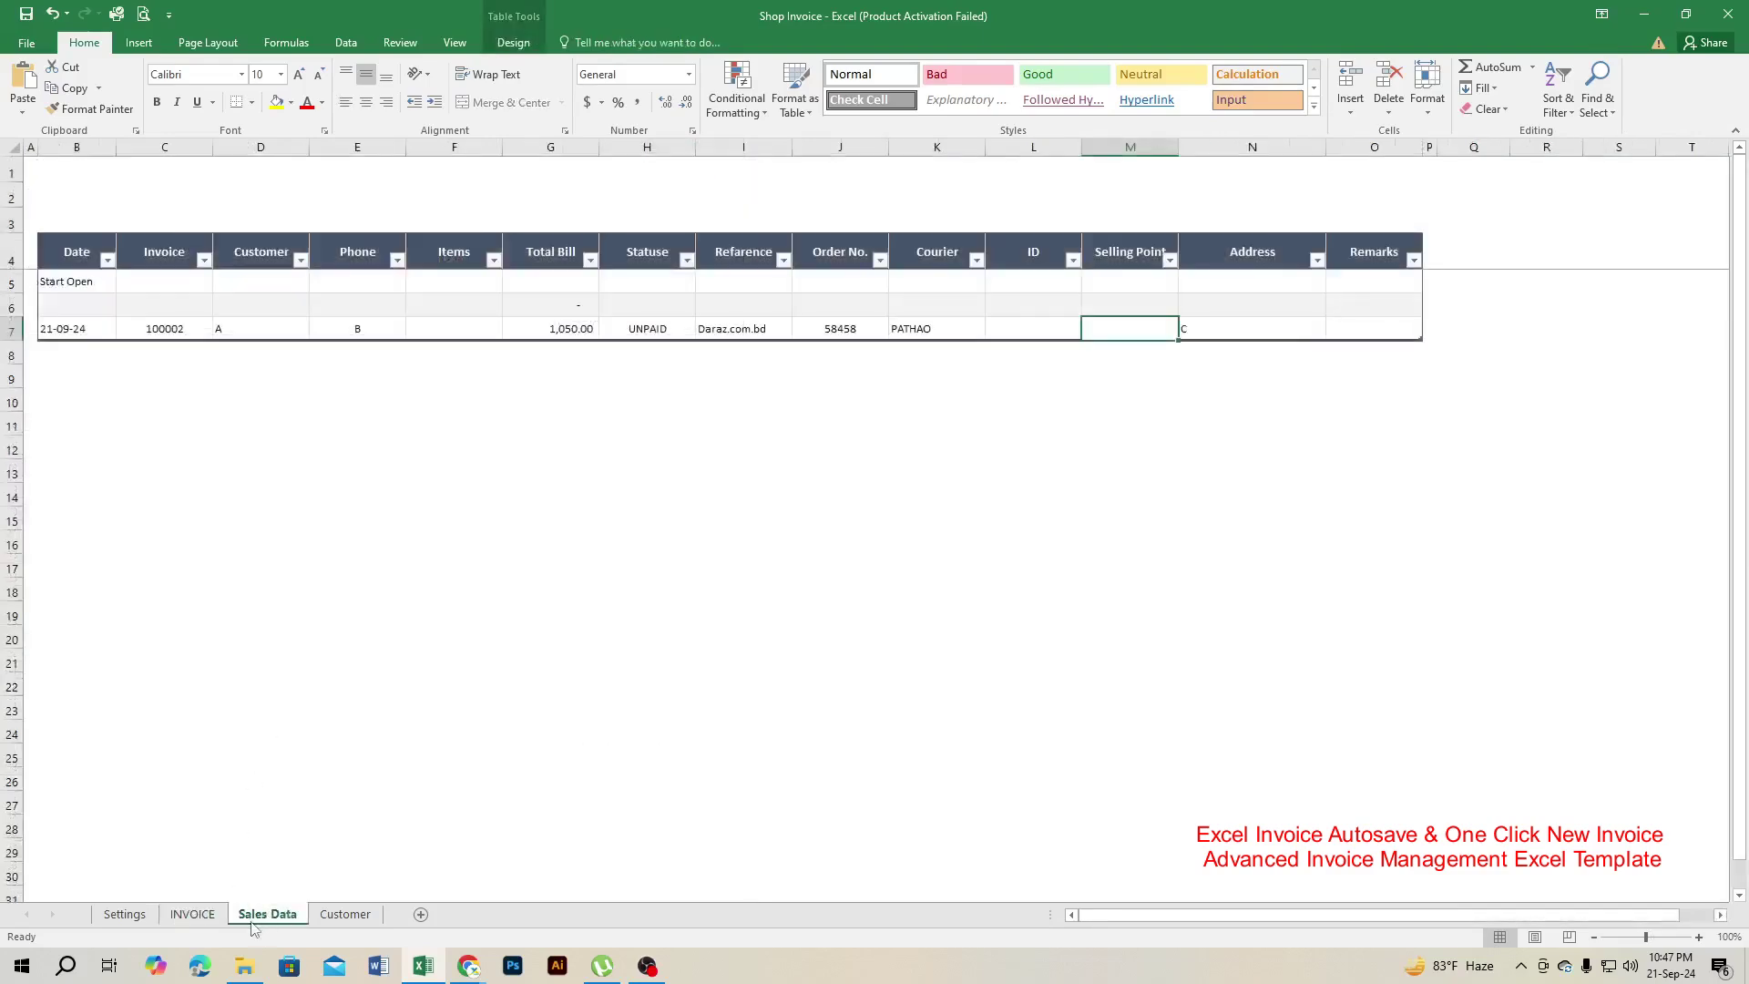
click(194, 914)
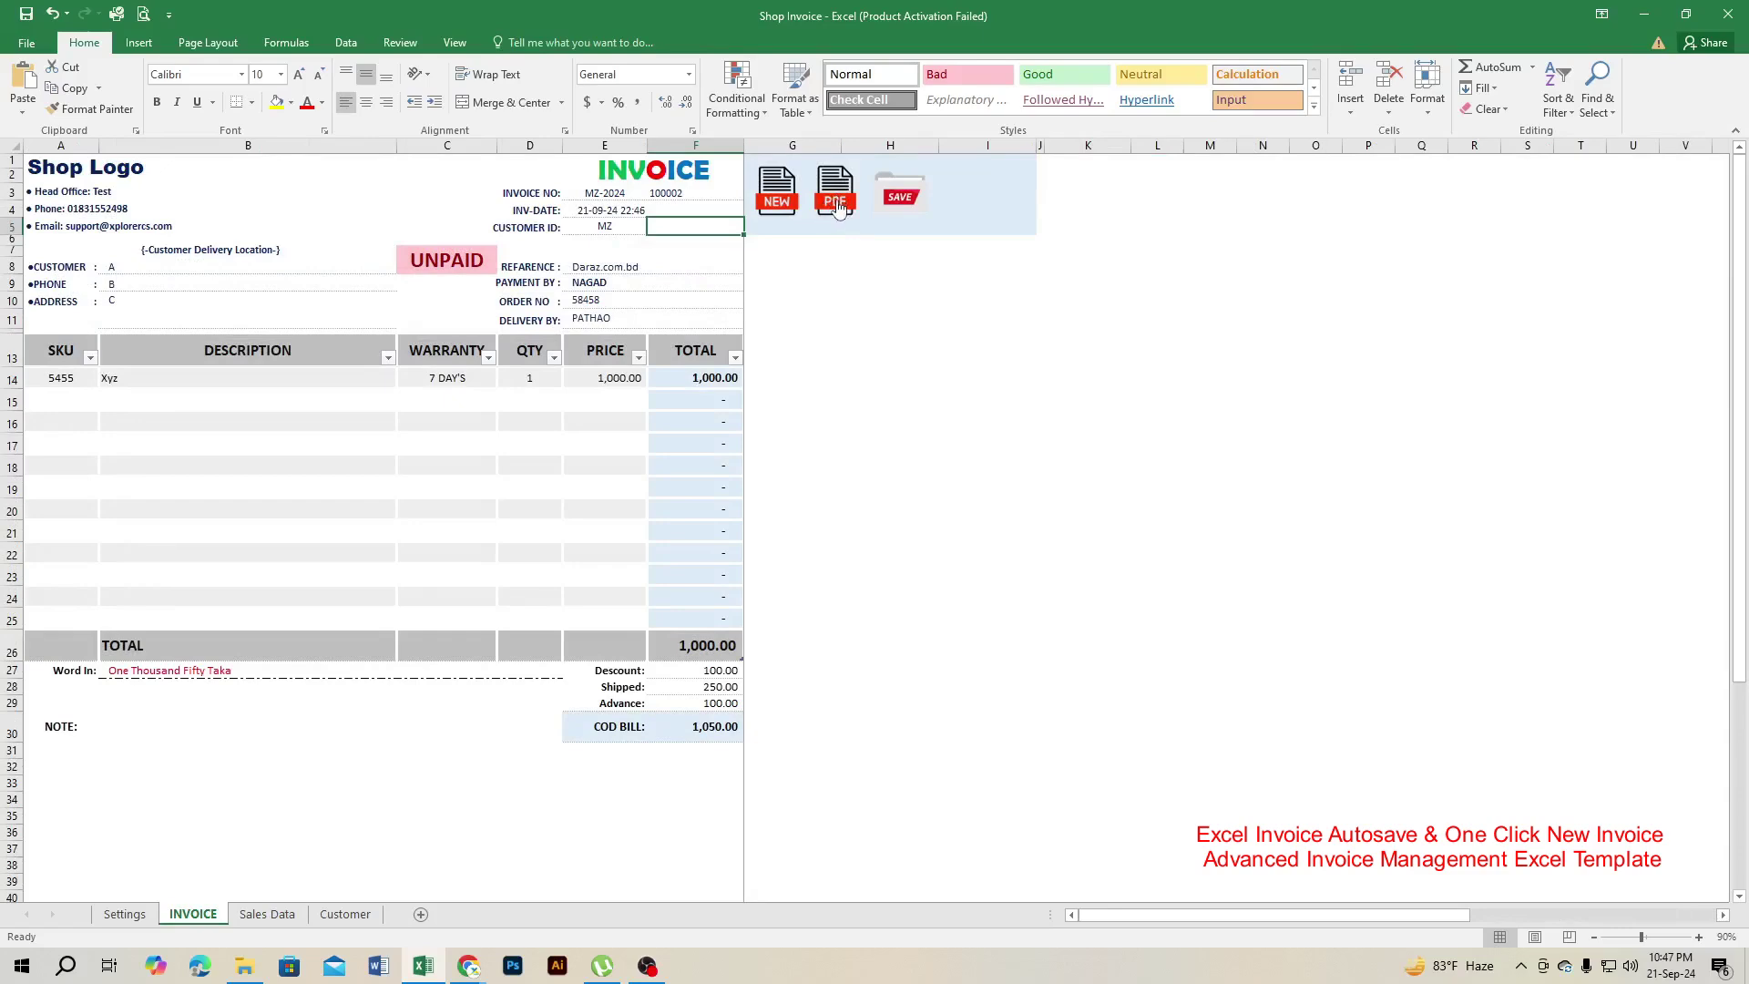
click(838, 206)
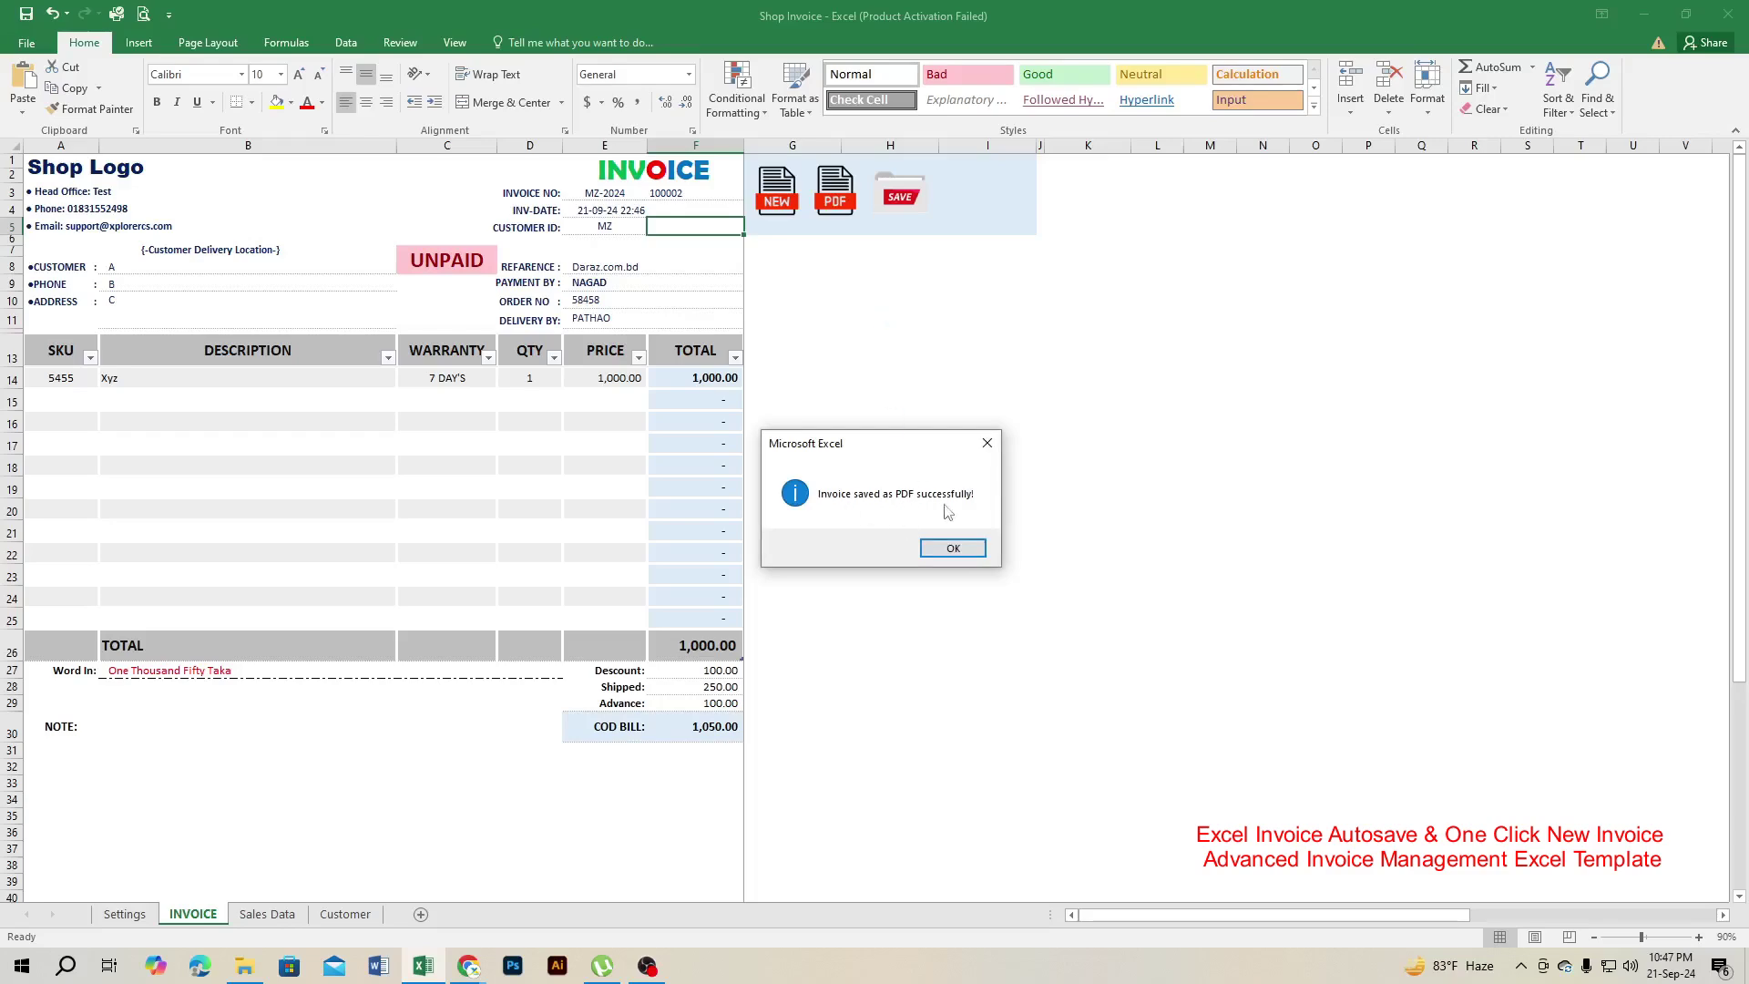
click(953, 549)
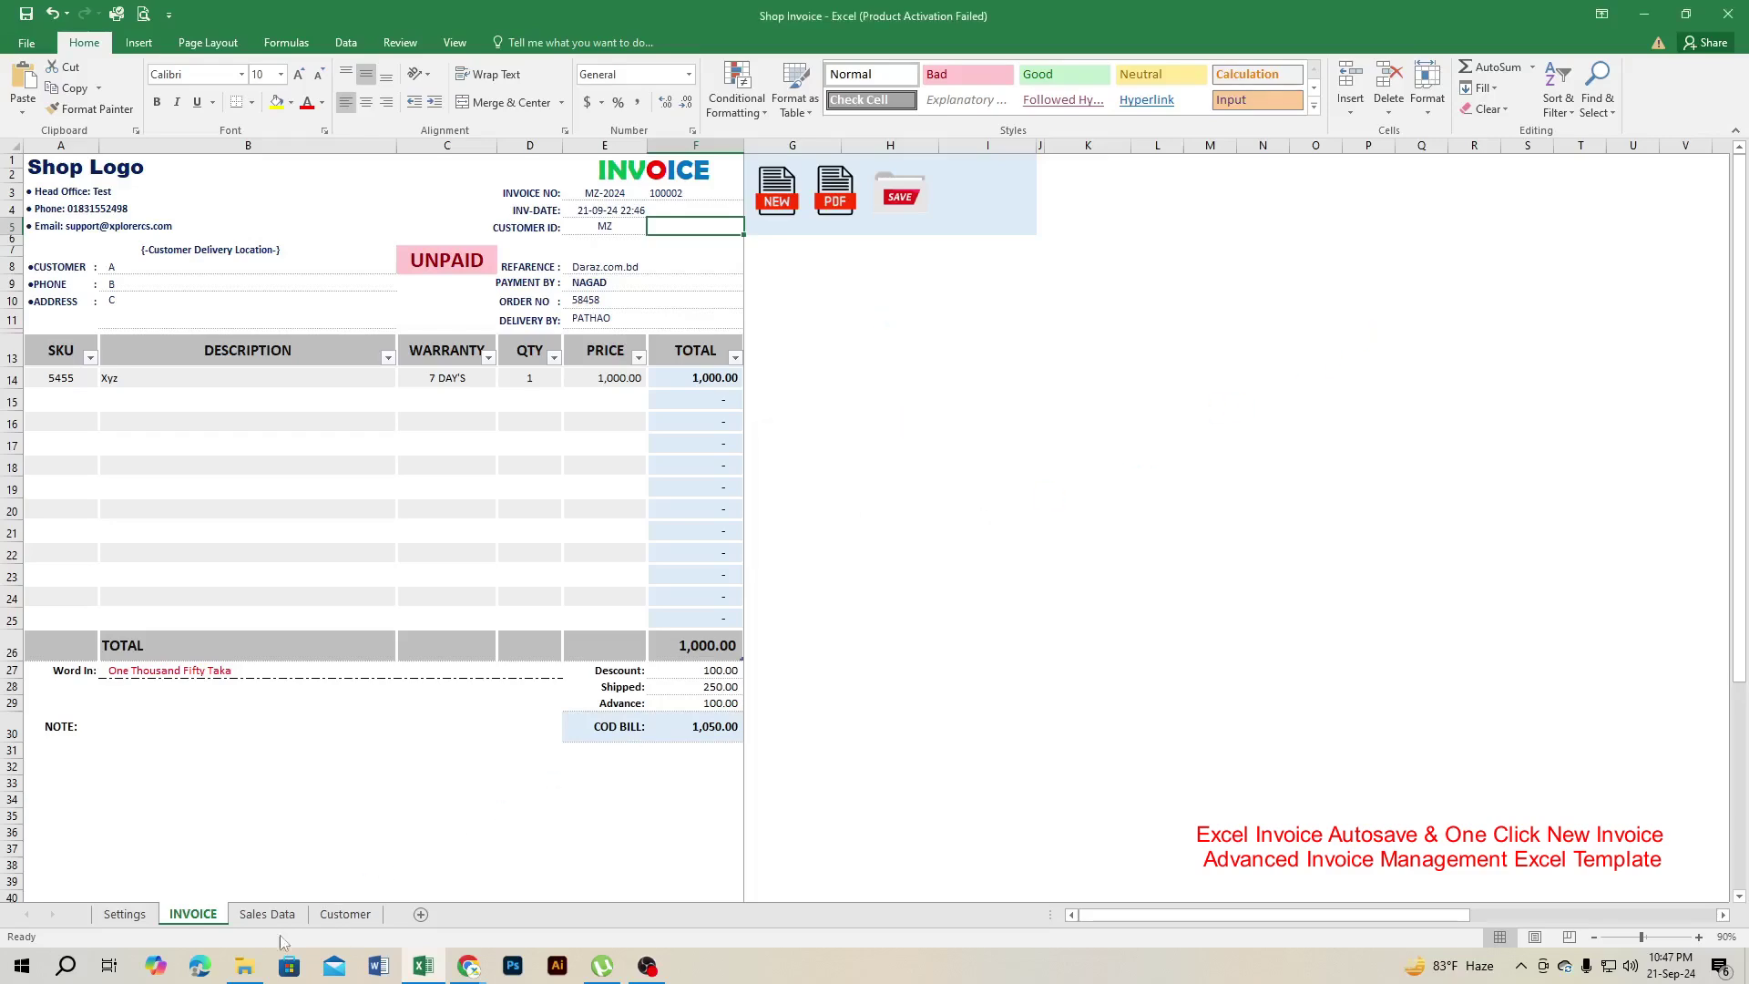
Show the Invoice folder in File Explorer and select the exported Invoice_100002 file
click(244, 966)
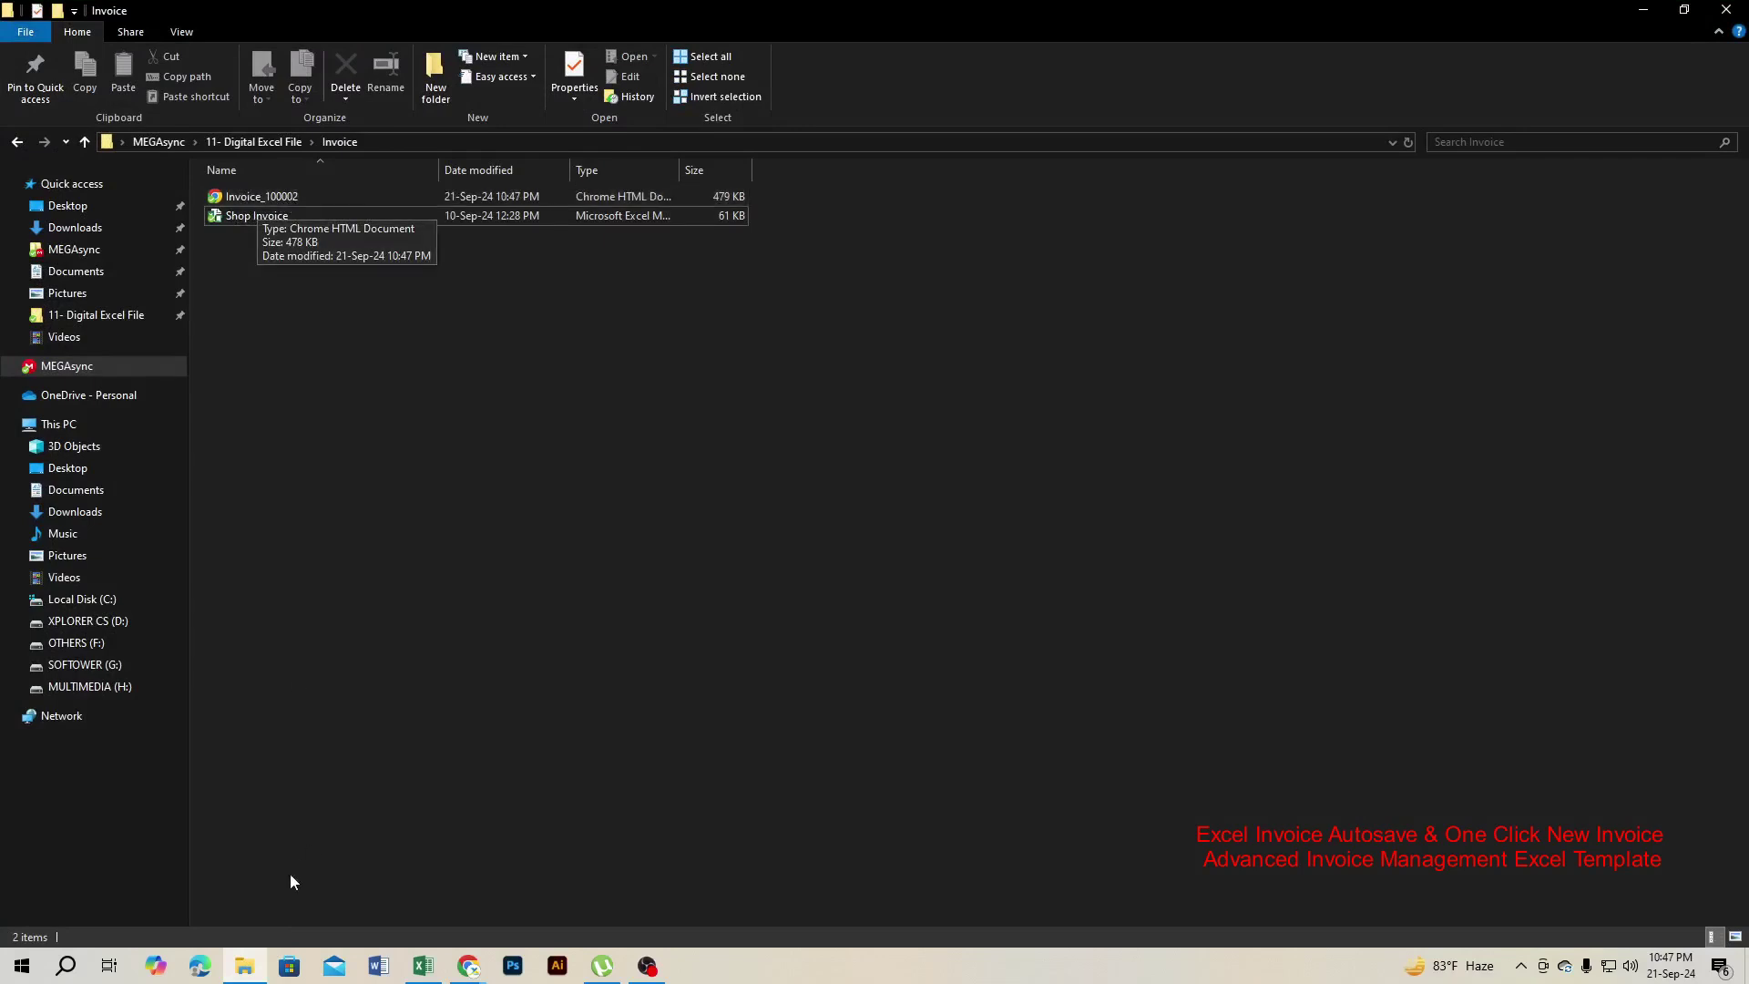
click(252, 972)
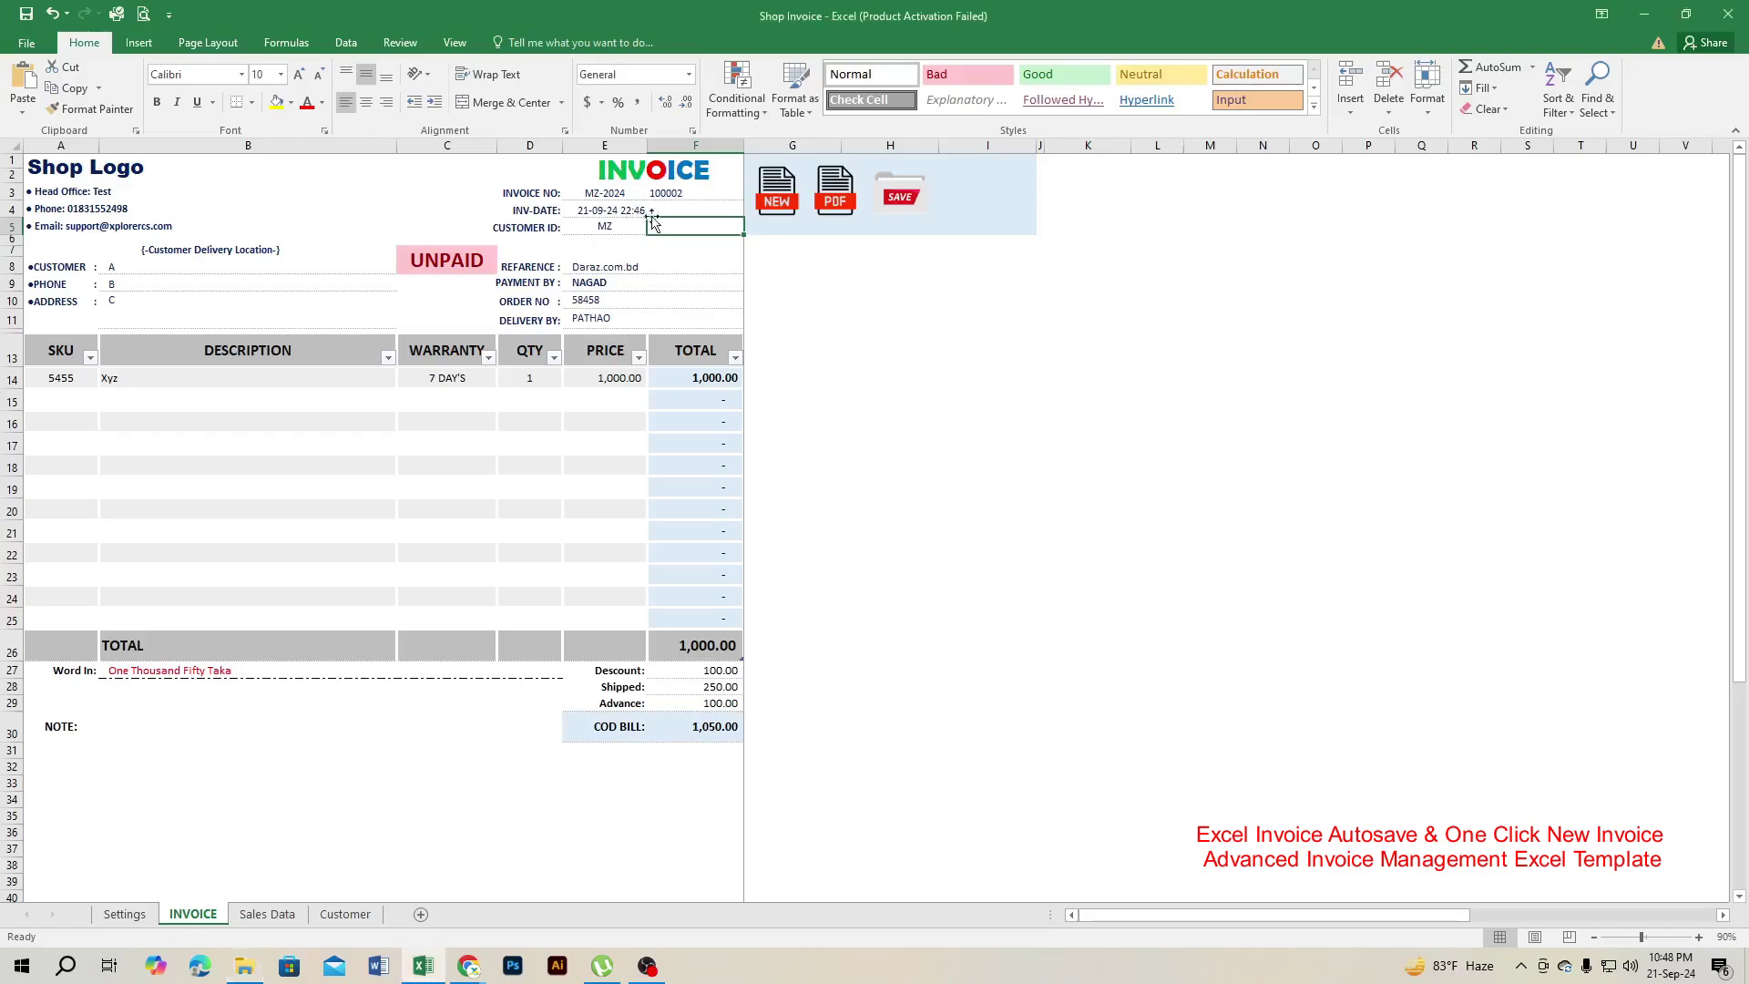
click(244, 966)
click(285, 199)
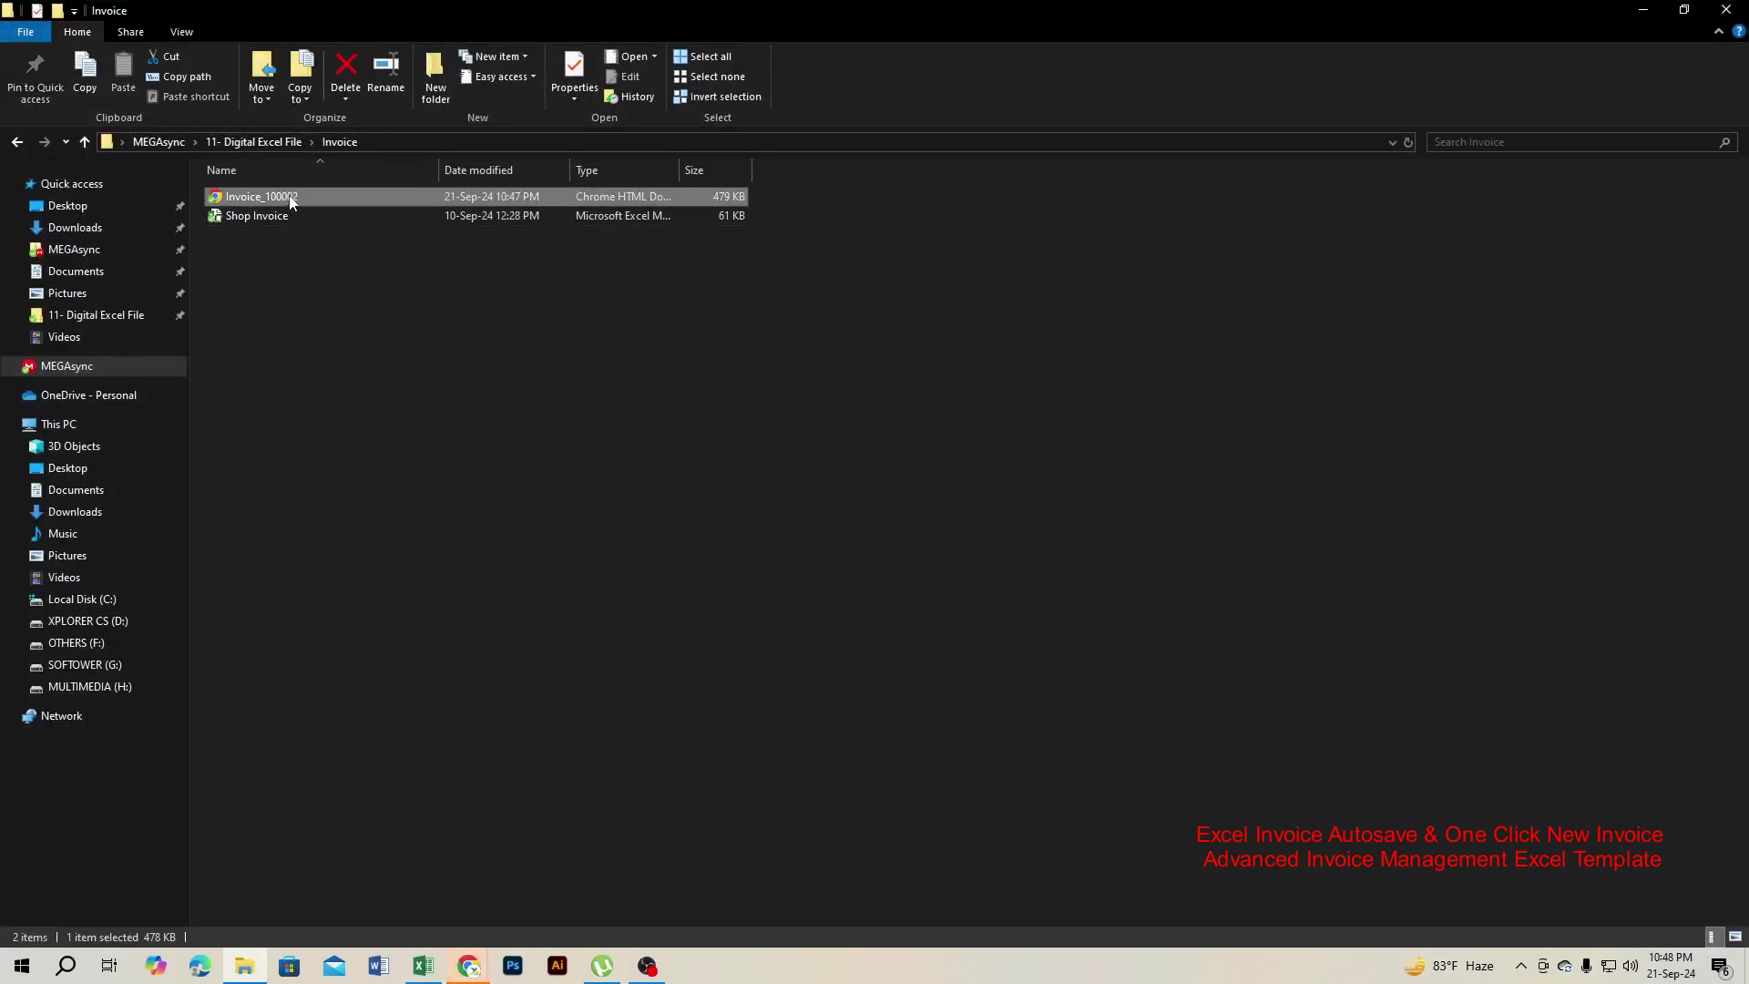
mouse_move(467, 966)
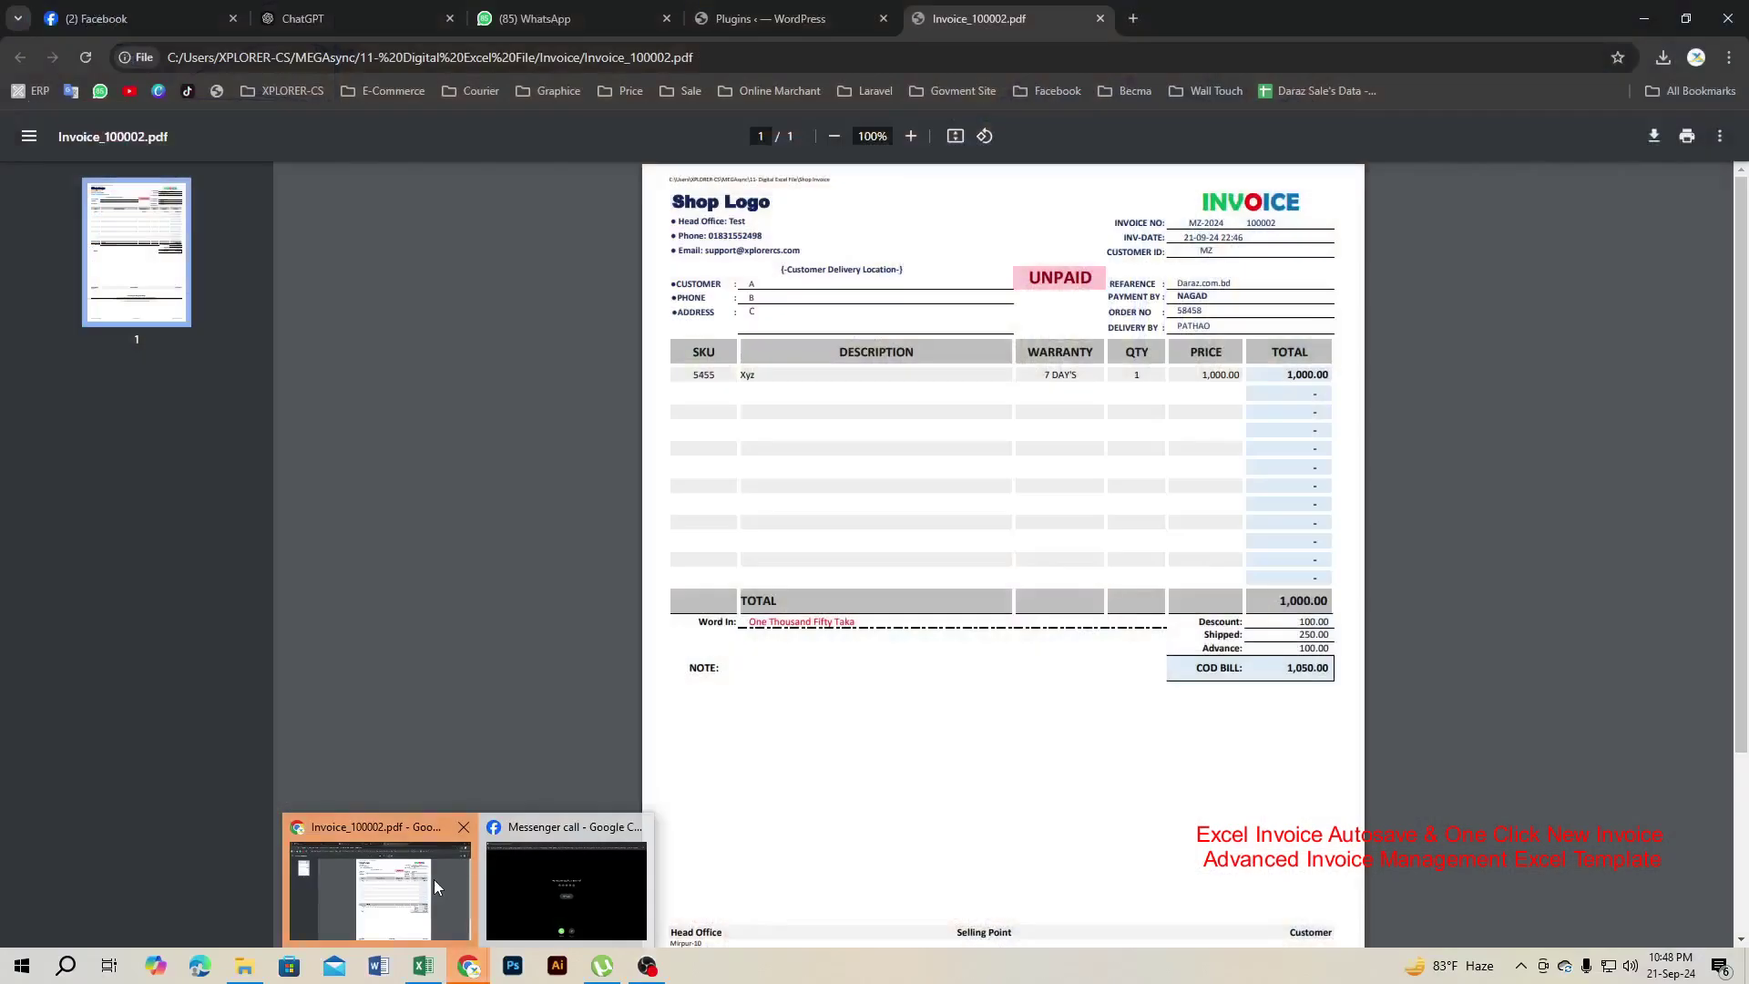
View Invoice_100002.pdf in Chrome, scrolling through the one-page UNPAID invoice with COD bill 1,050.00
click(434, 878)
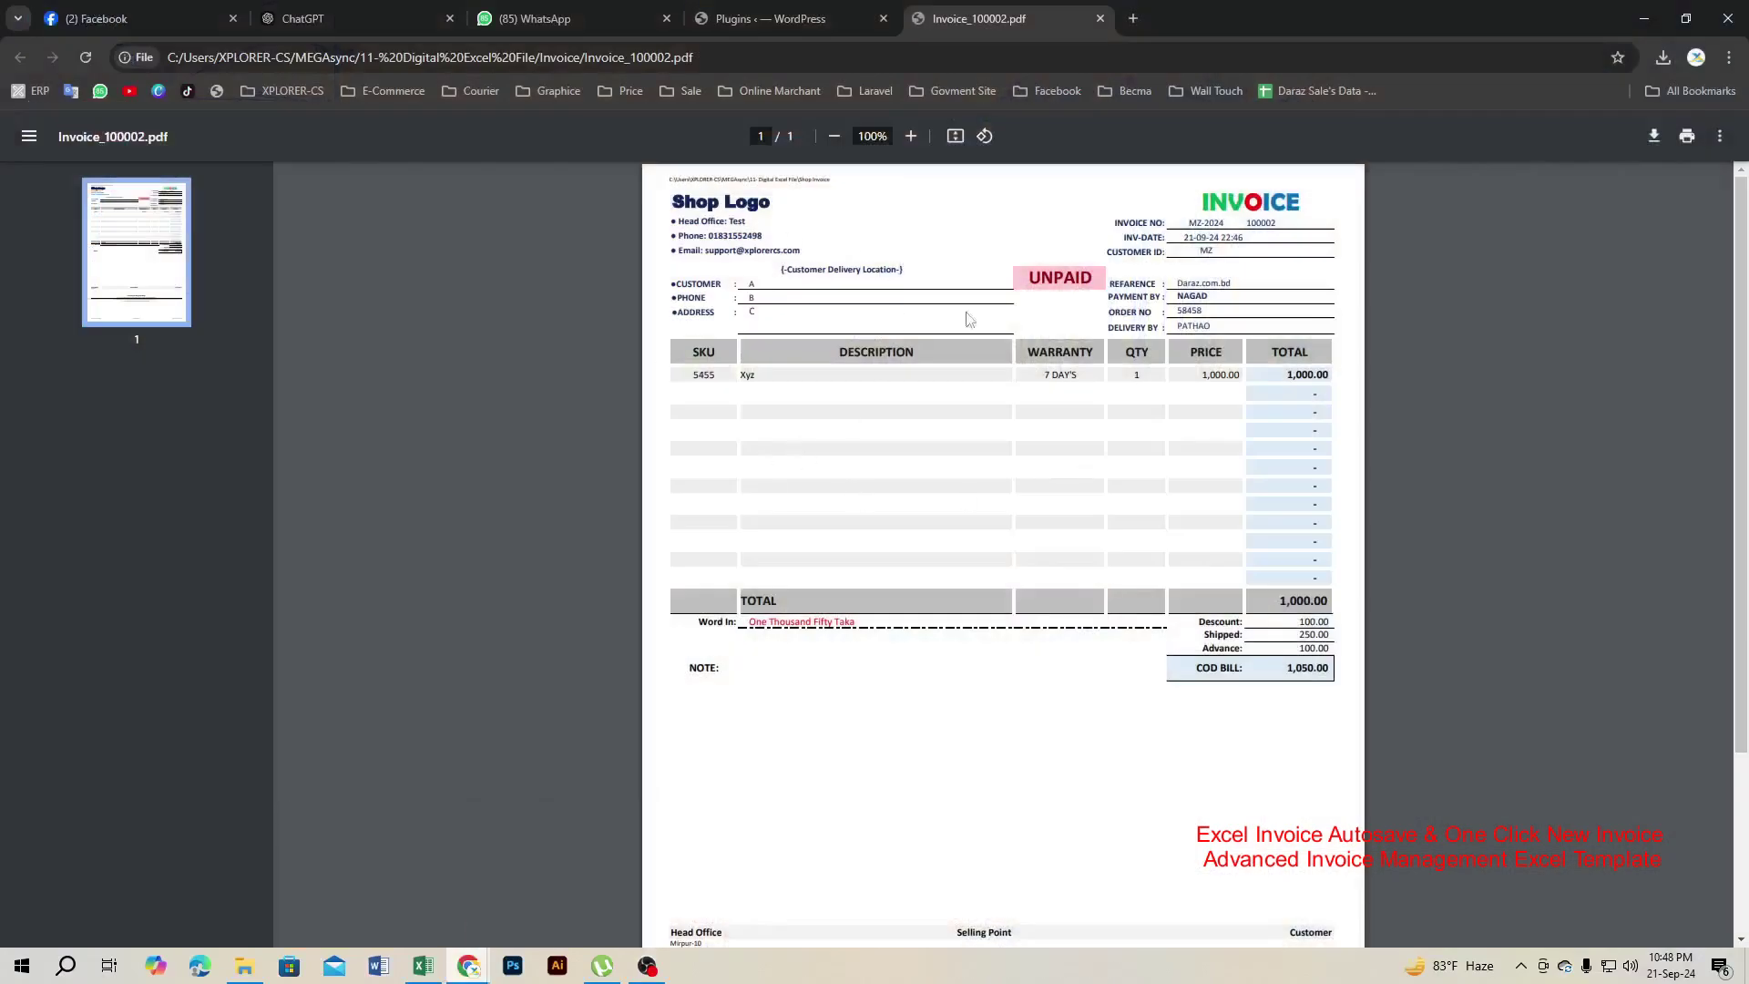
scroll(861, 364, down, 3)
scroll(840, 399, up, 1)
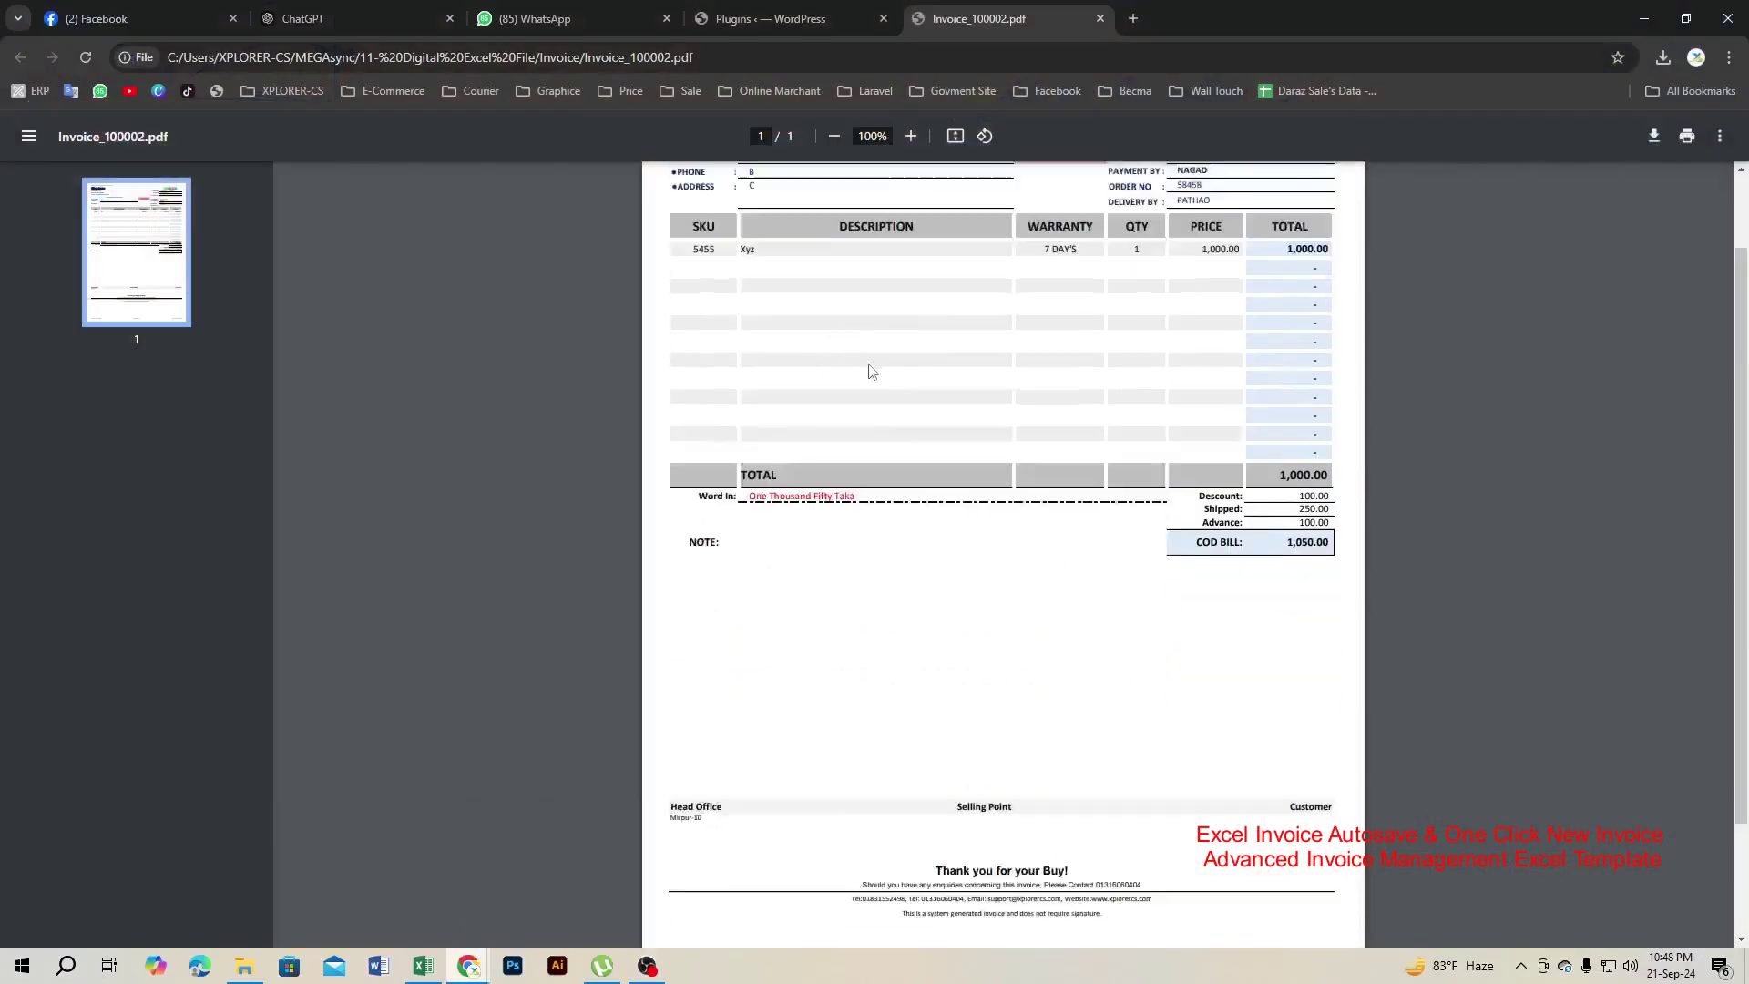
scroll(872, 371, up, 2)
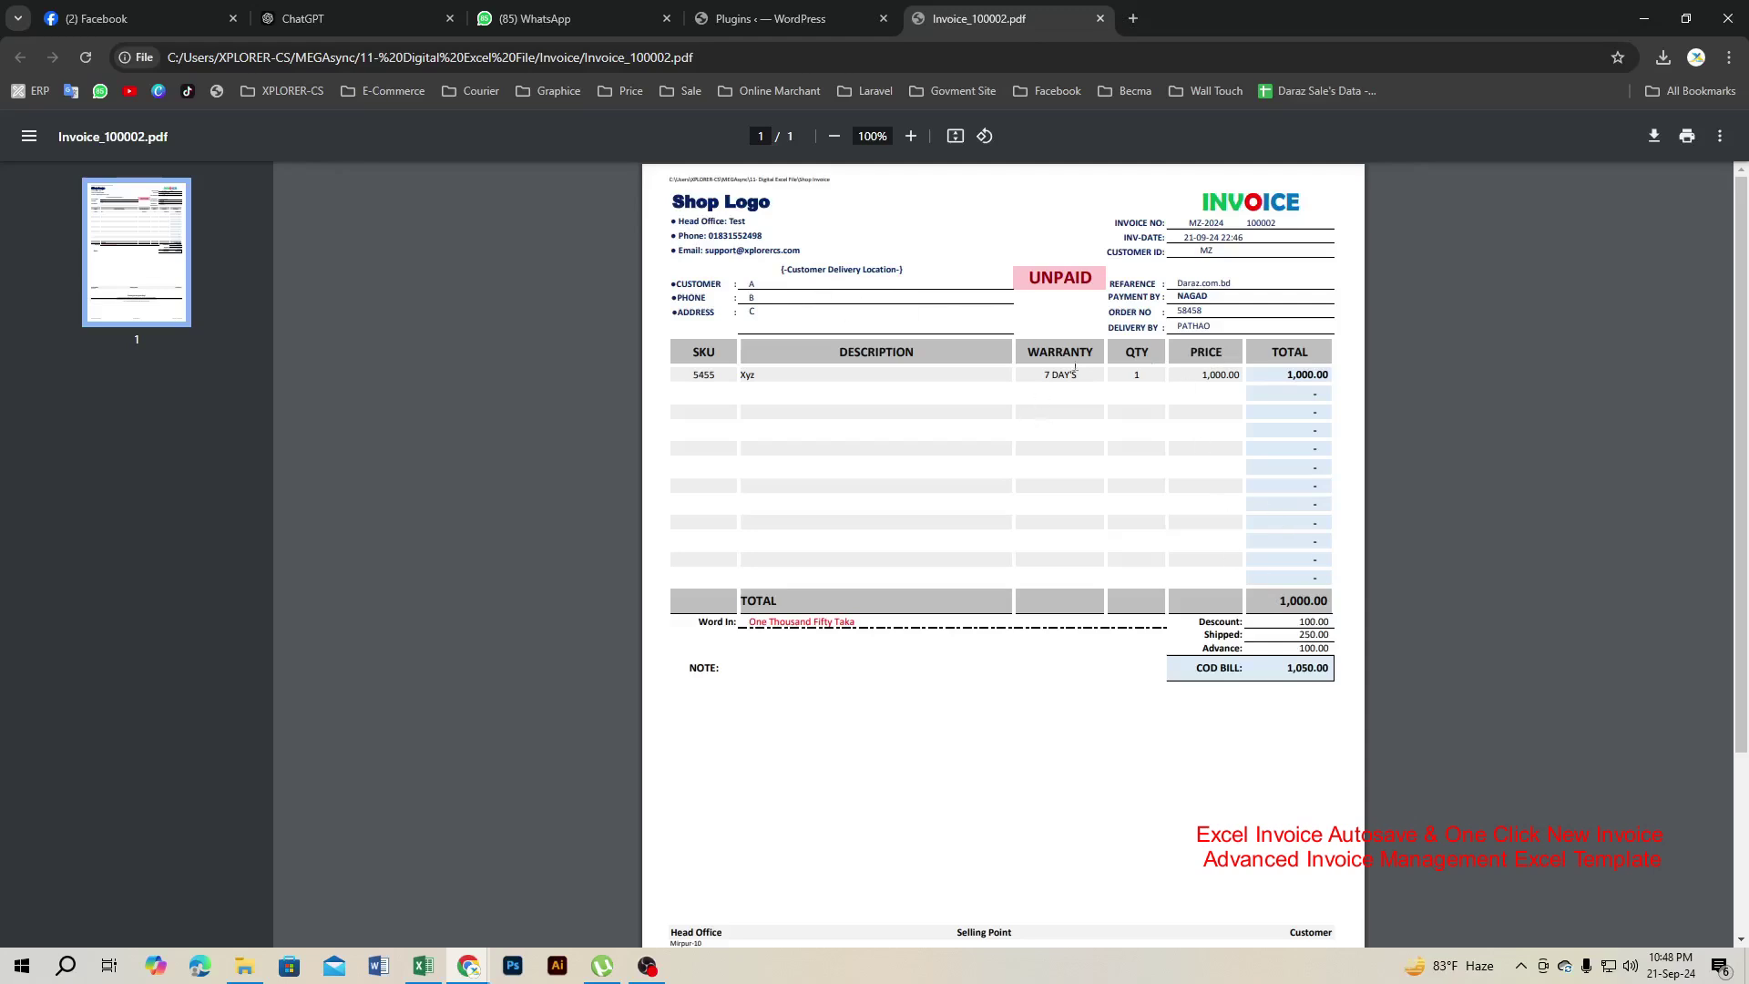
scroll(1105, 477, down, 1)
scroll(1140, 579, down, 2)
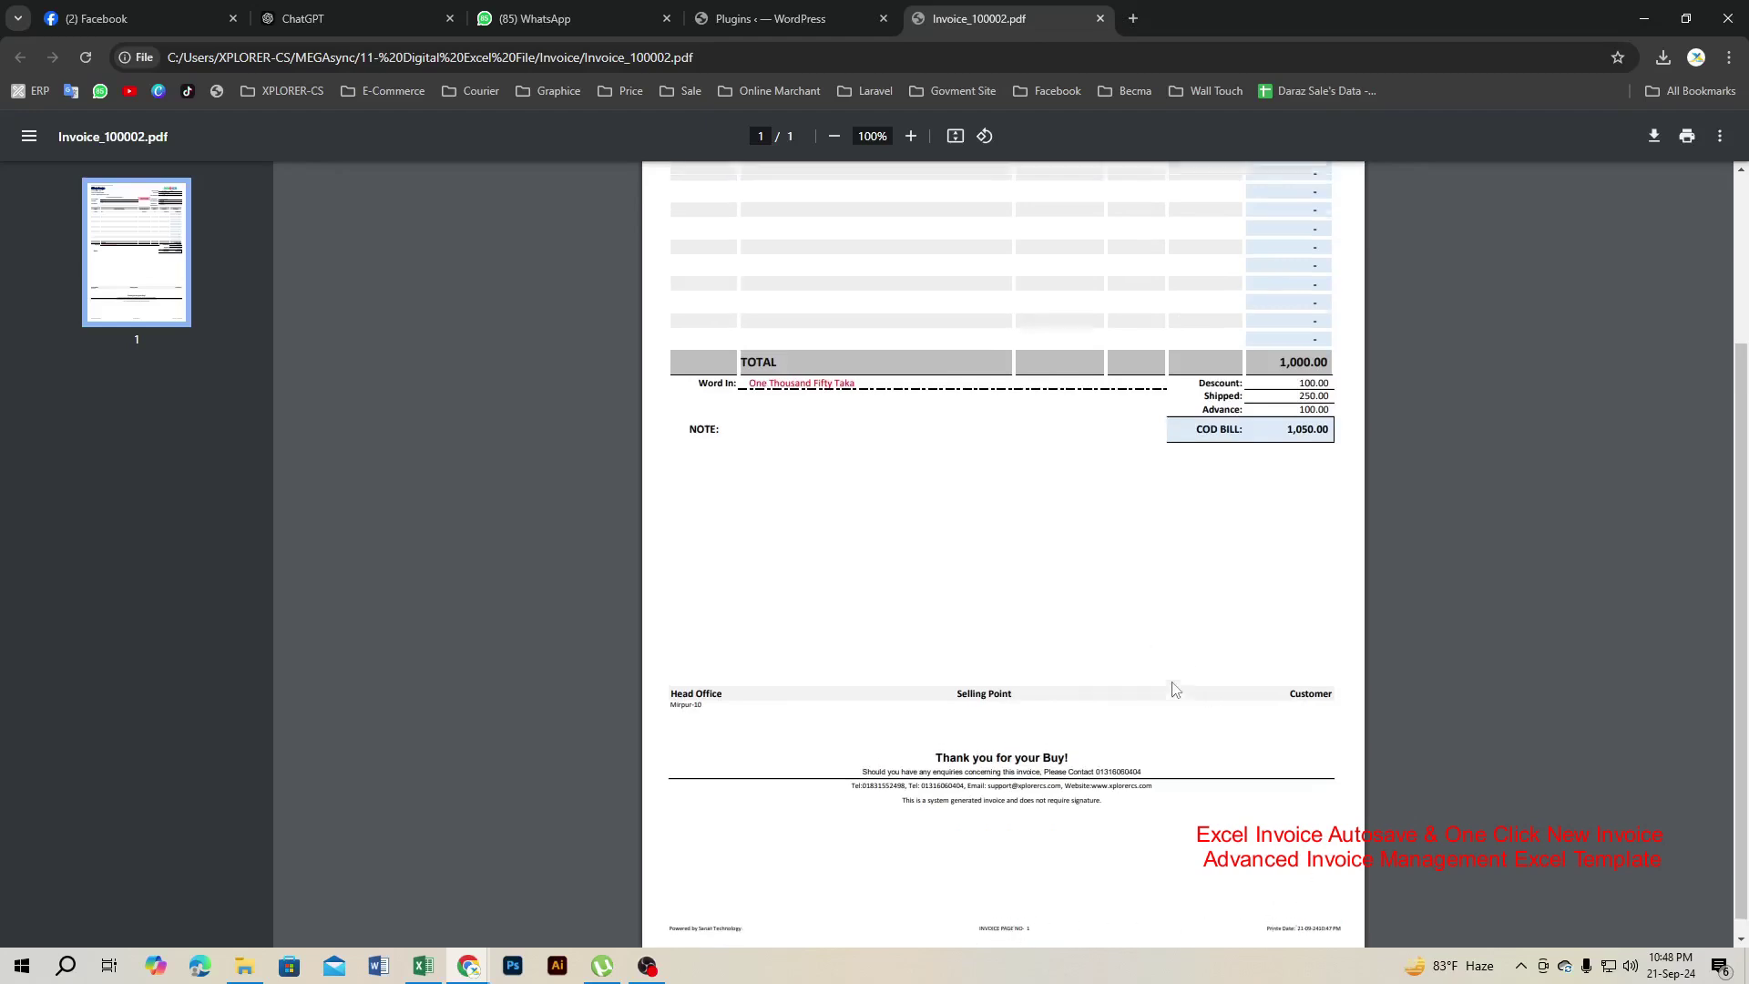
scroll(1139, 510, up, 3)
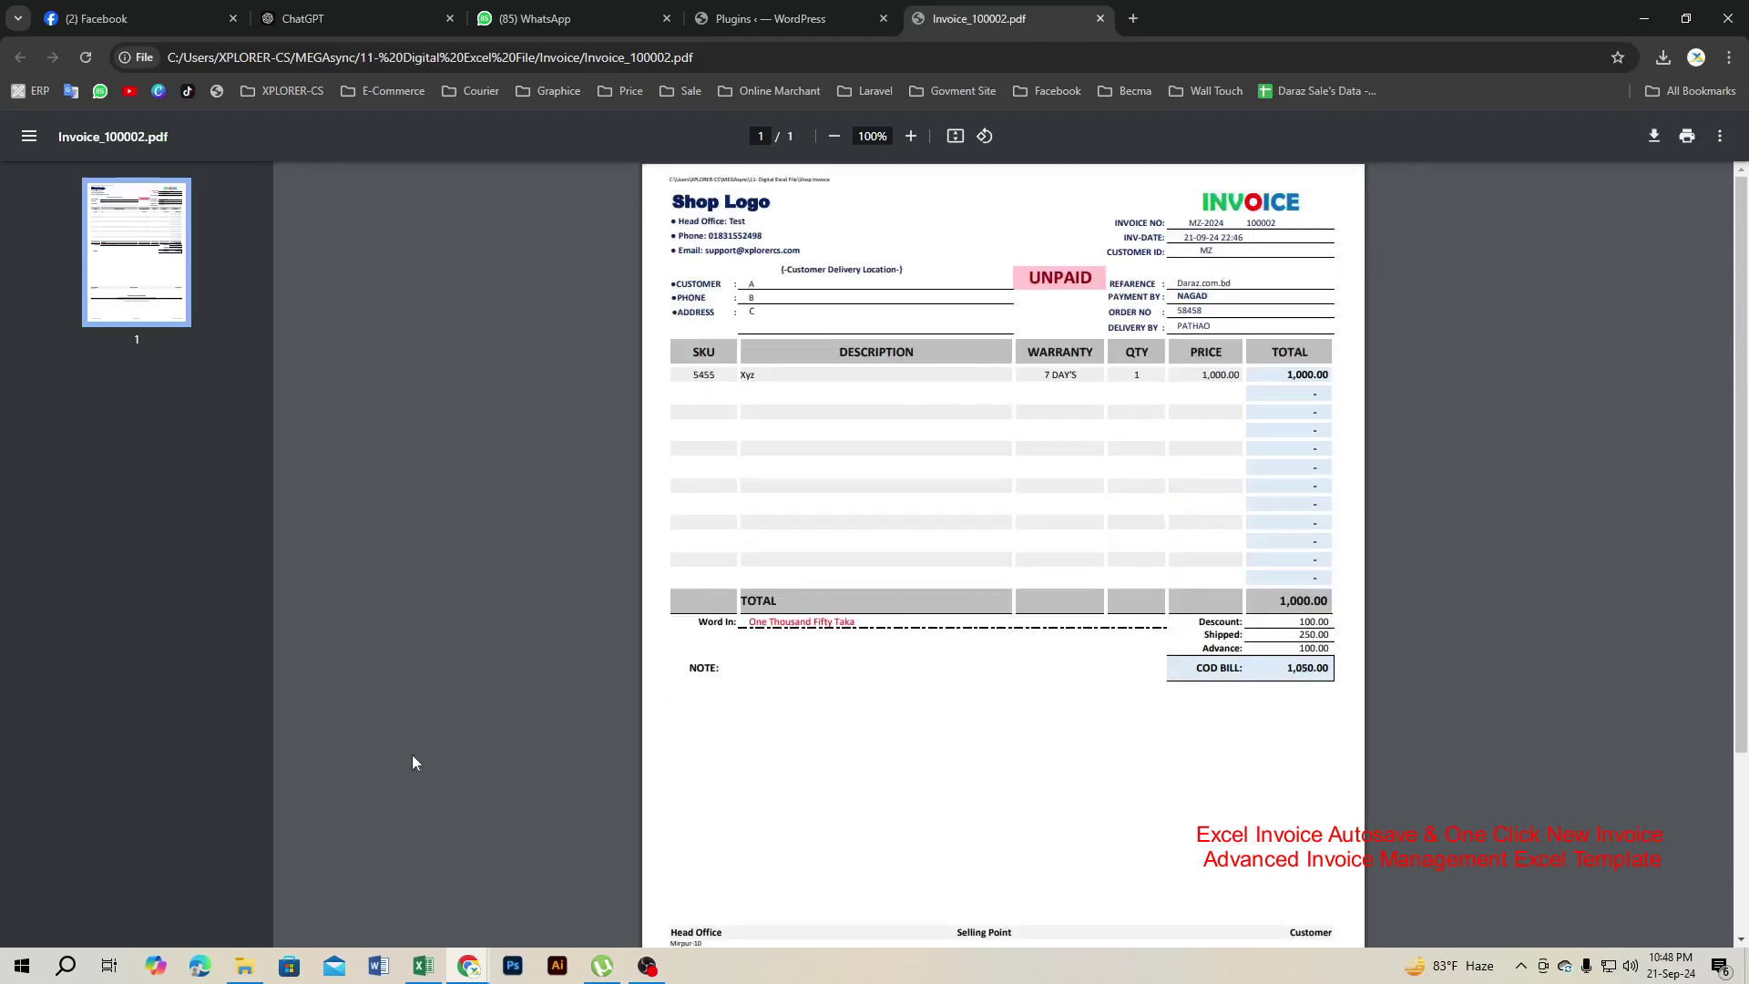
click(469, 970)
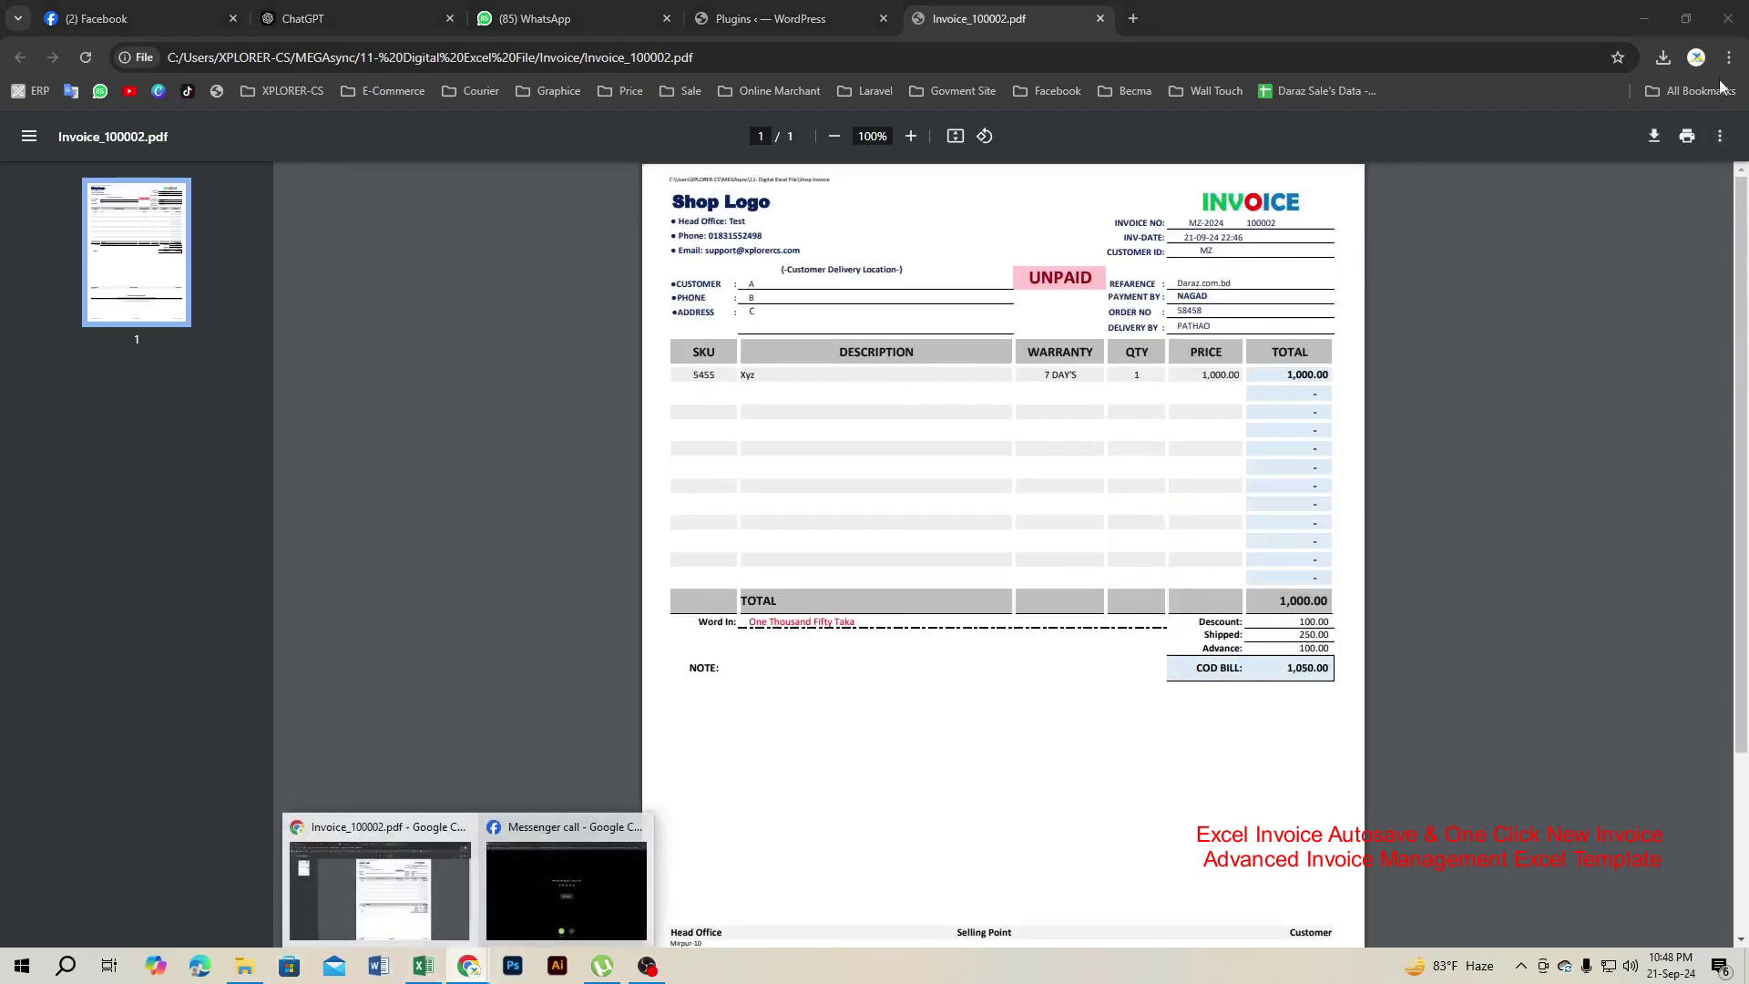
Go from the Invoice folder back to the Shop Invoice workbook's INVOICE sheet
click(245, 966)
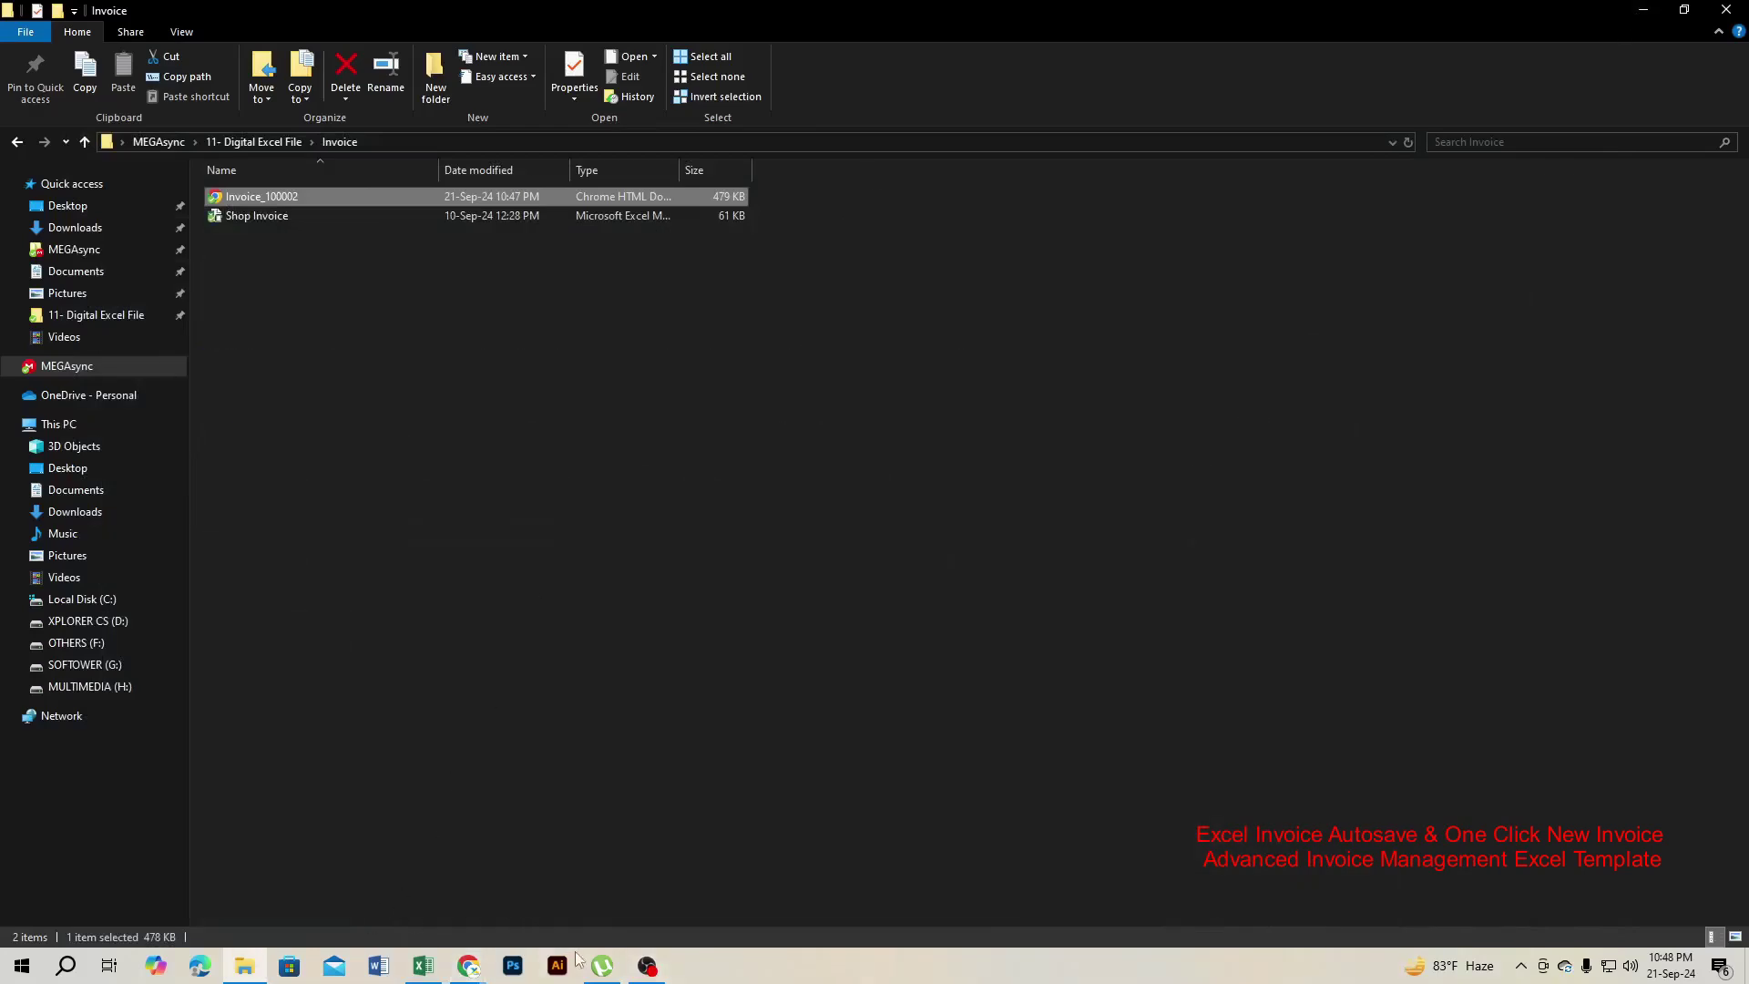
click(422, 966)
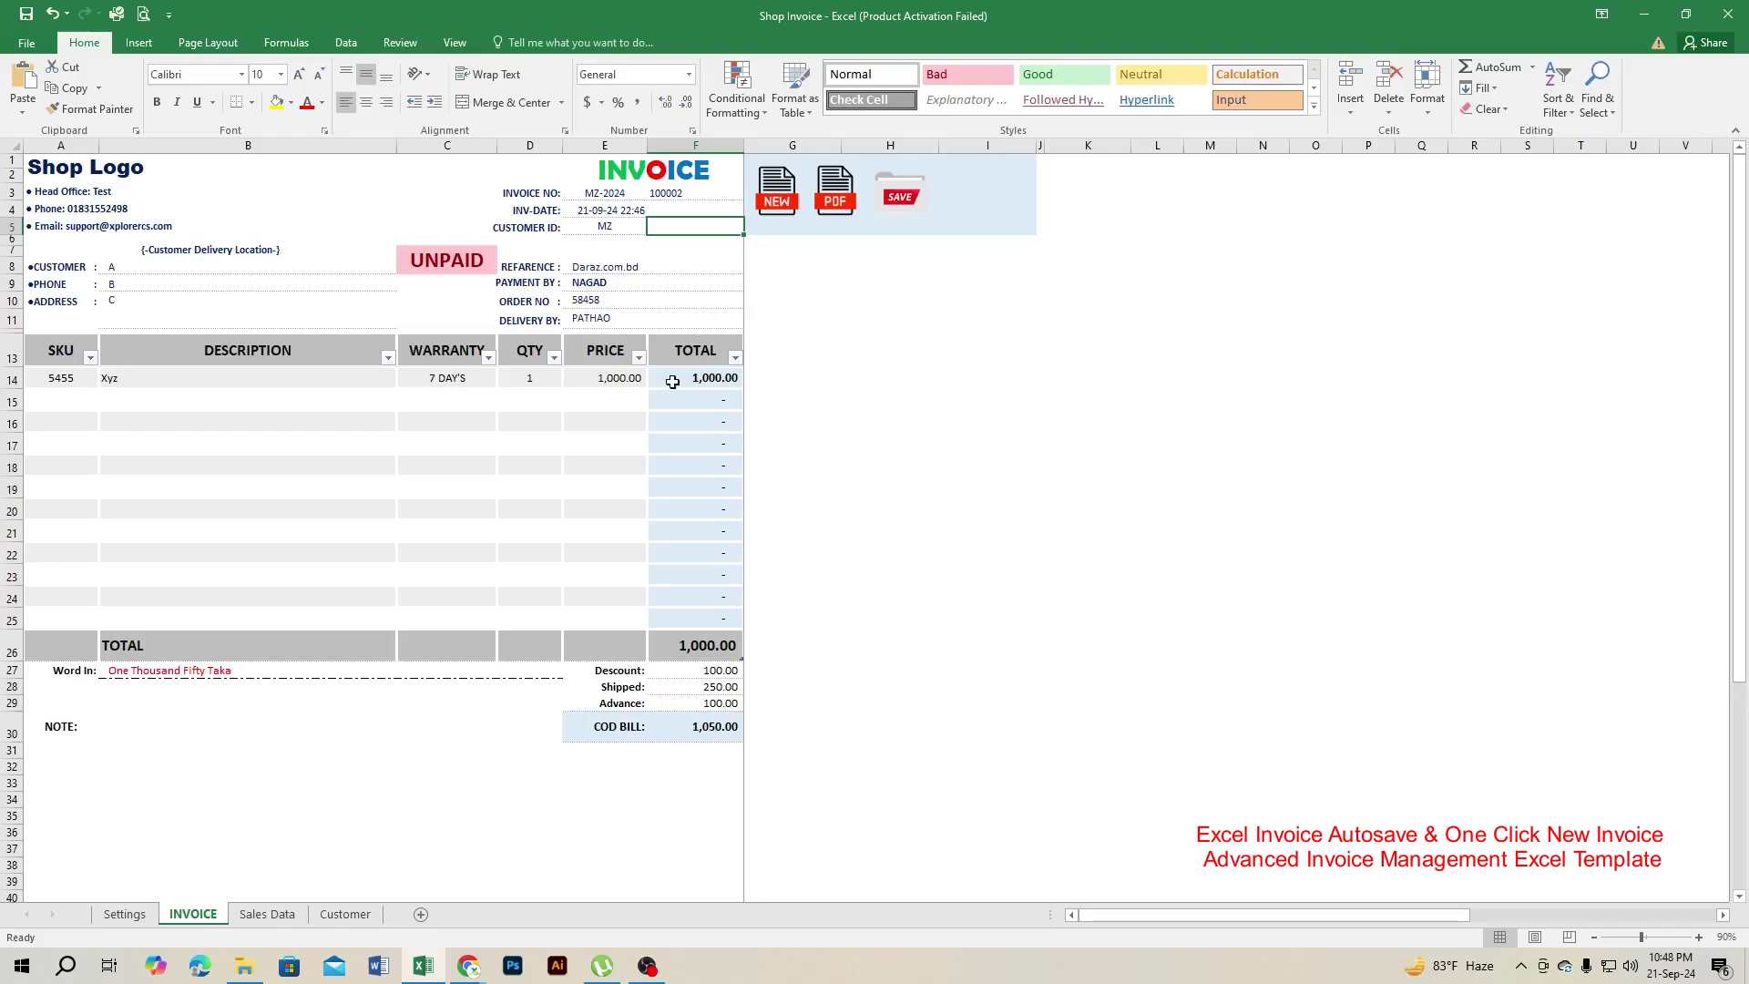
Clear the invoice with NEW, confirm, and verify the new invoice number 100003 in F3
click(44, 377)
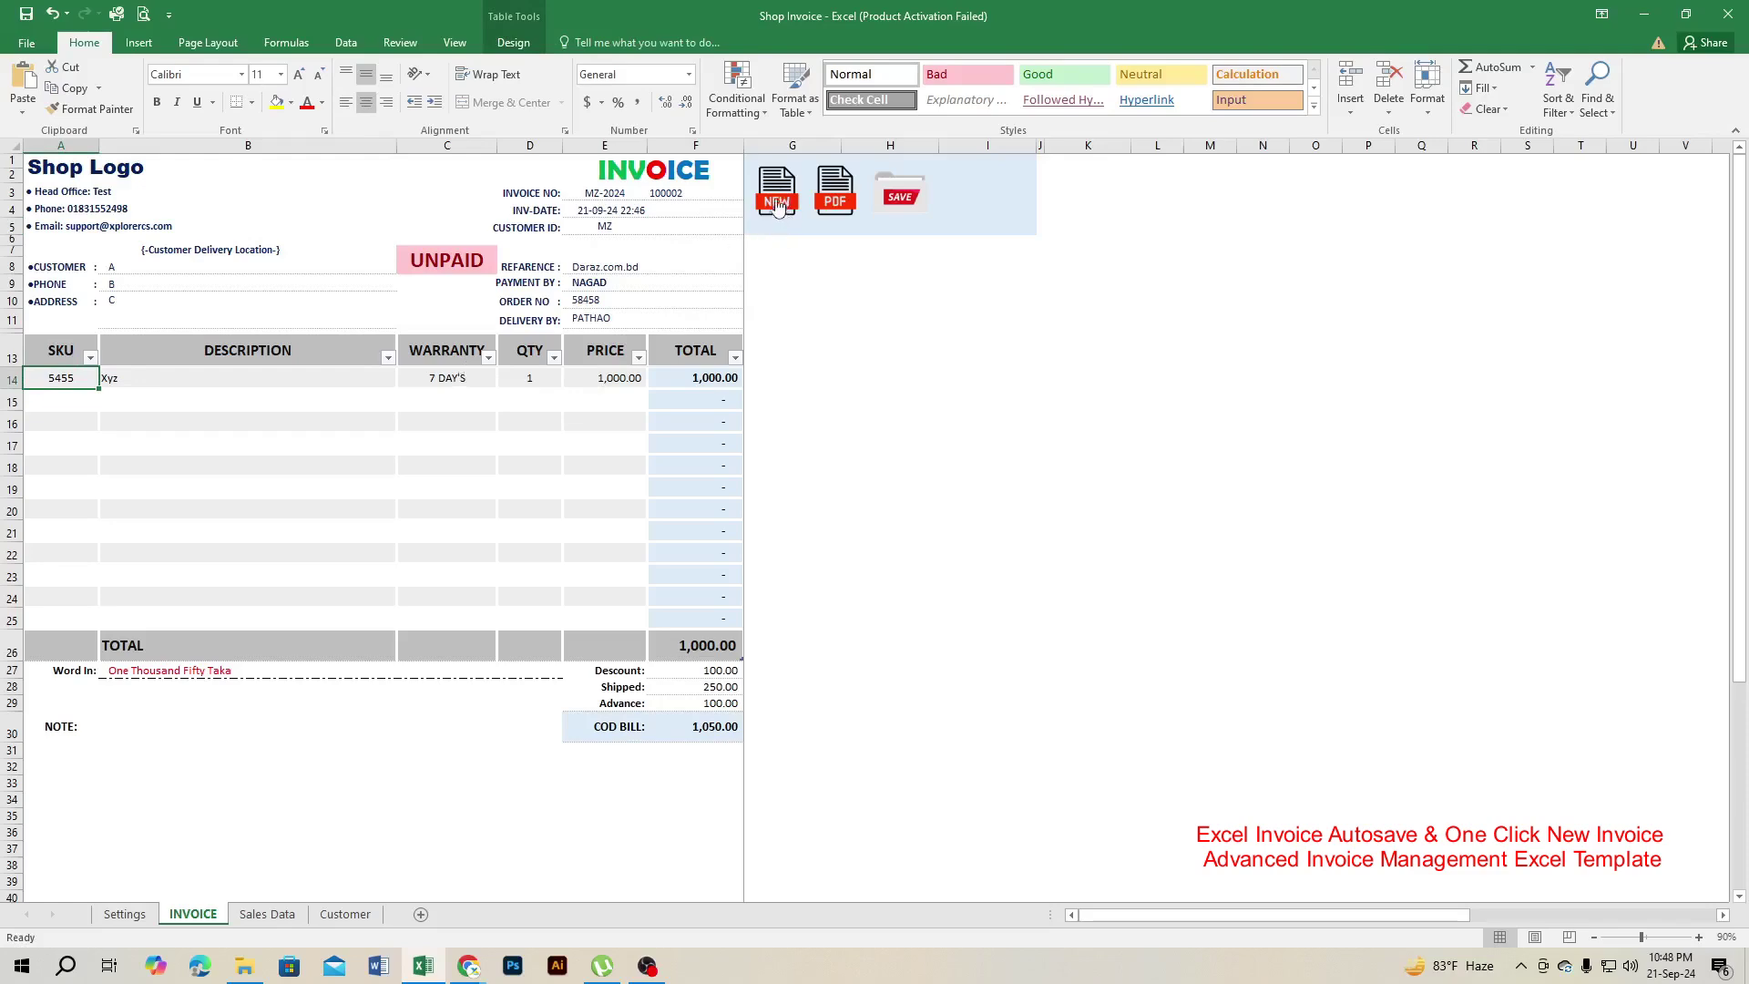
click(775, 204)
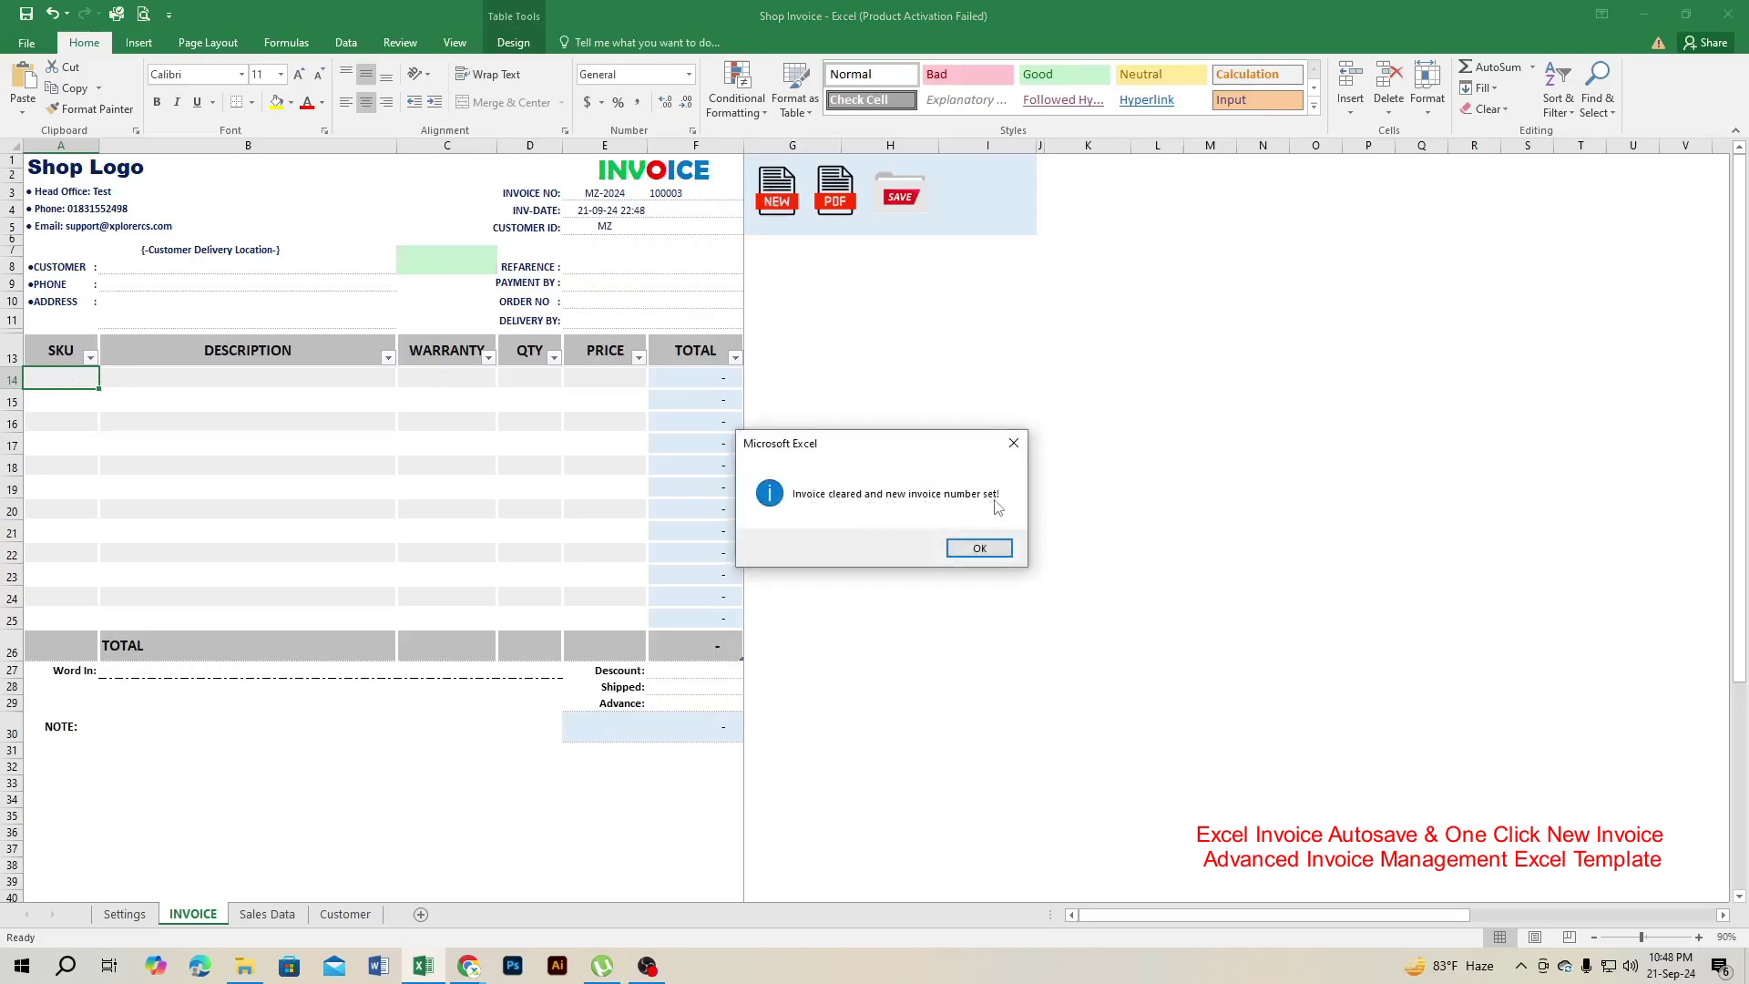
click(979, 547)
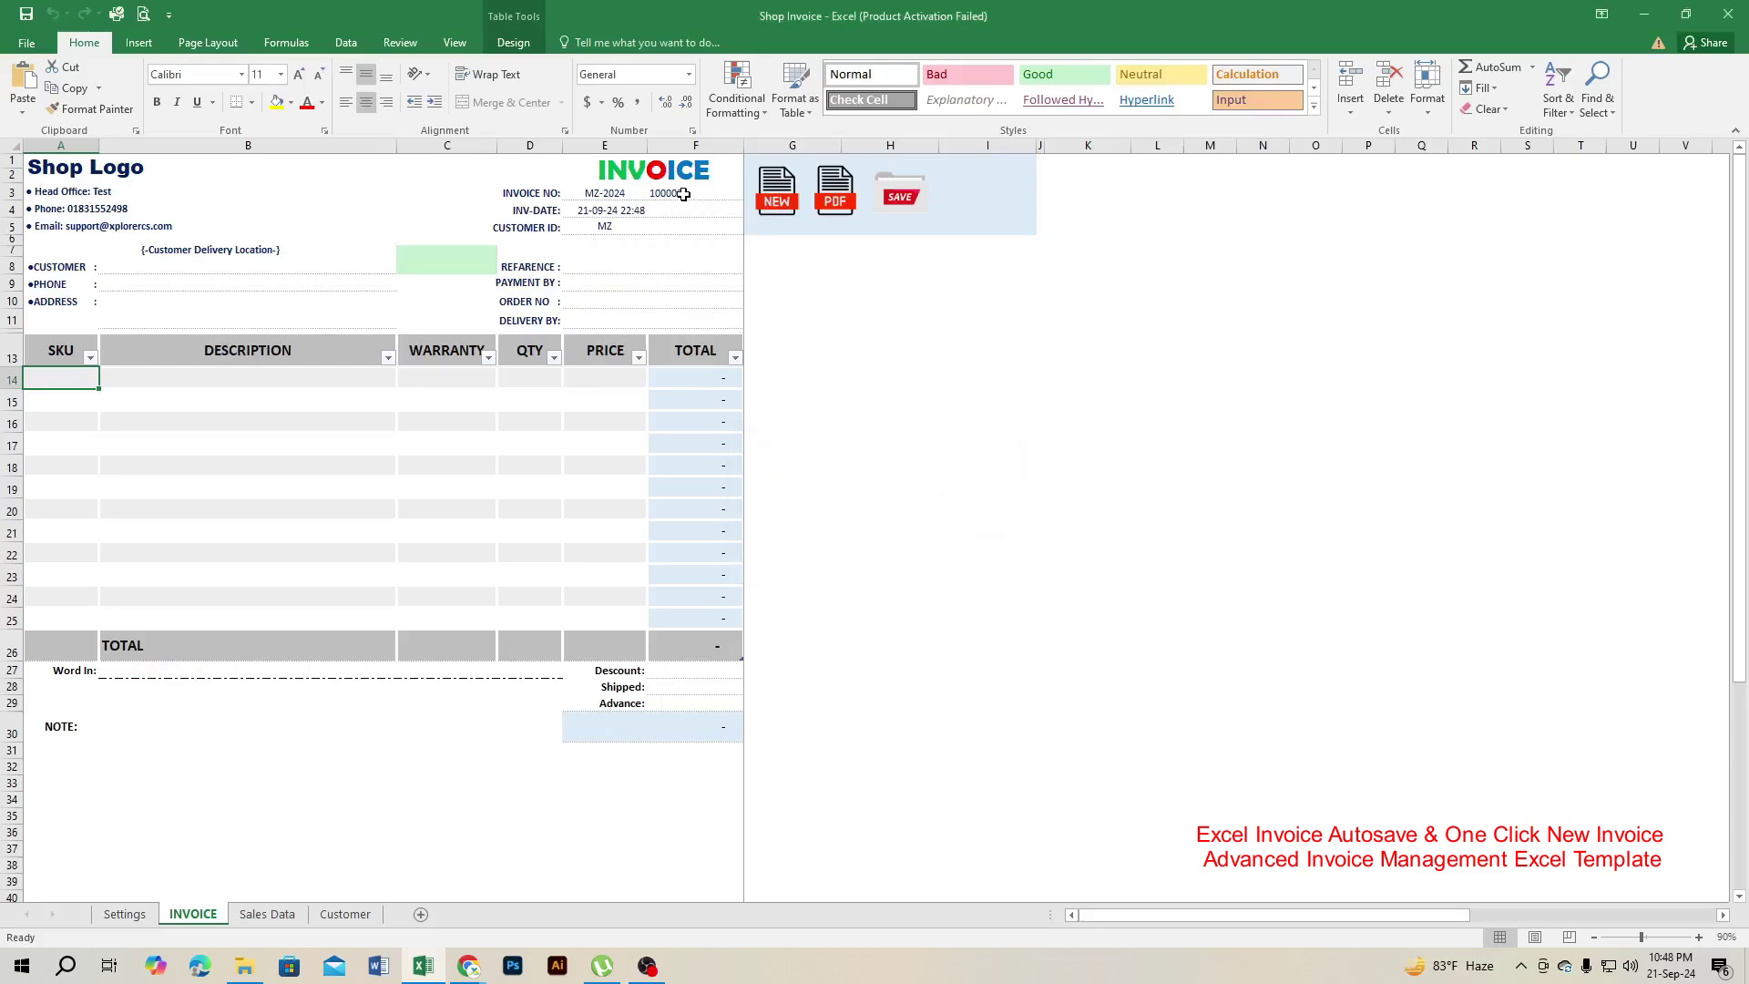
click(690, 195)
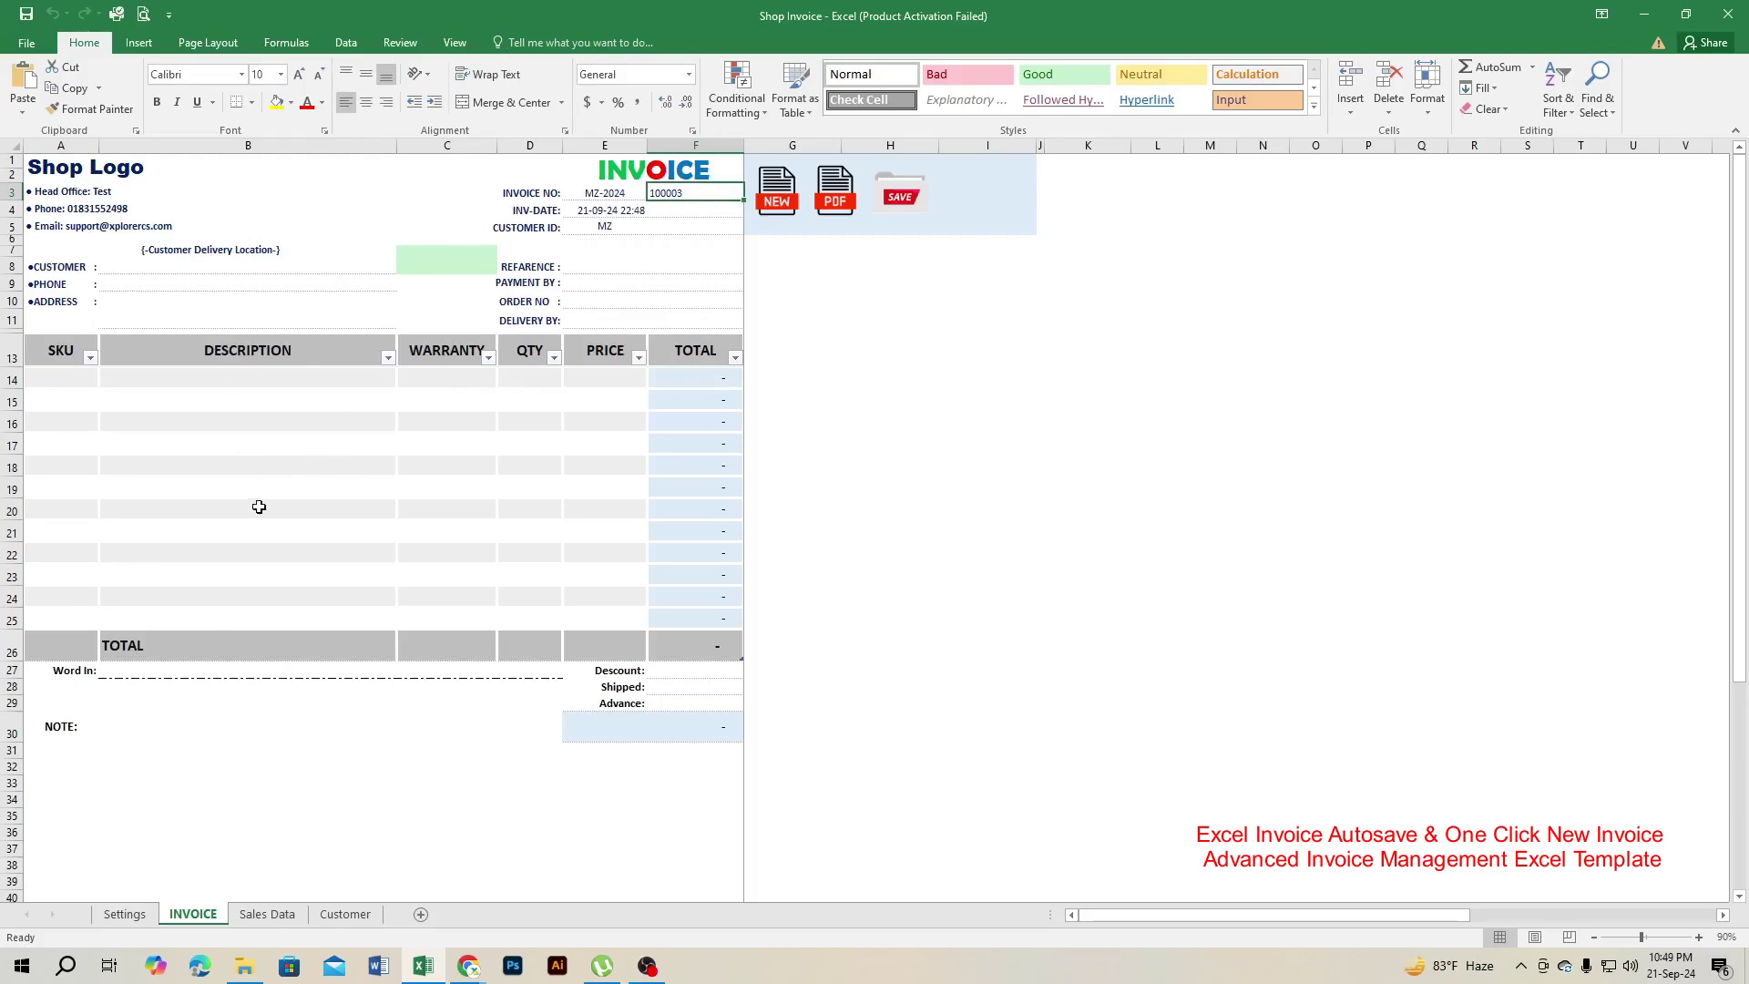
click(258, 508)
scroll(461, 615, down, 3)
scroll(461, 615, up, 3)
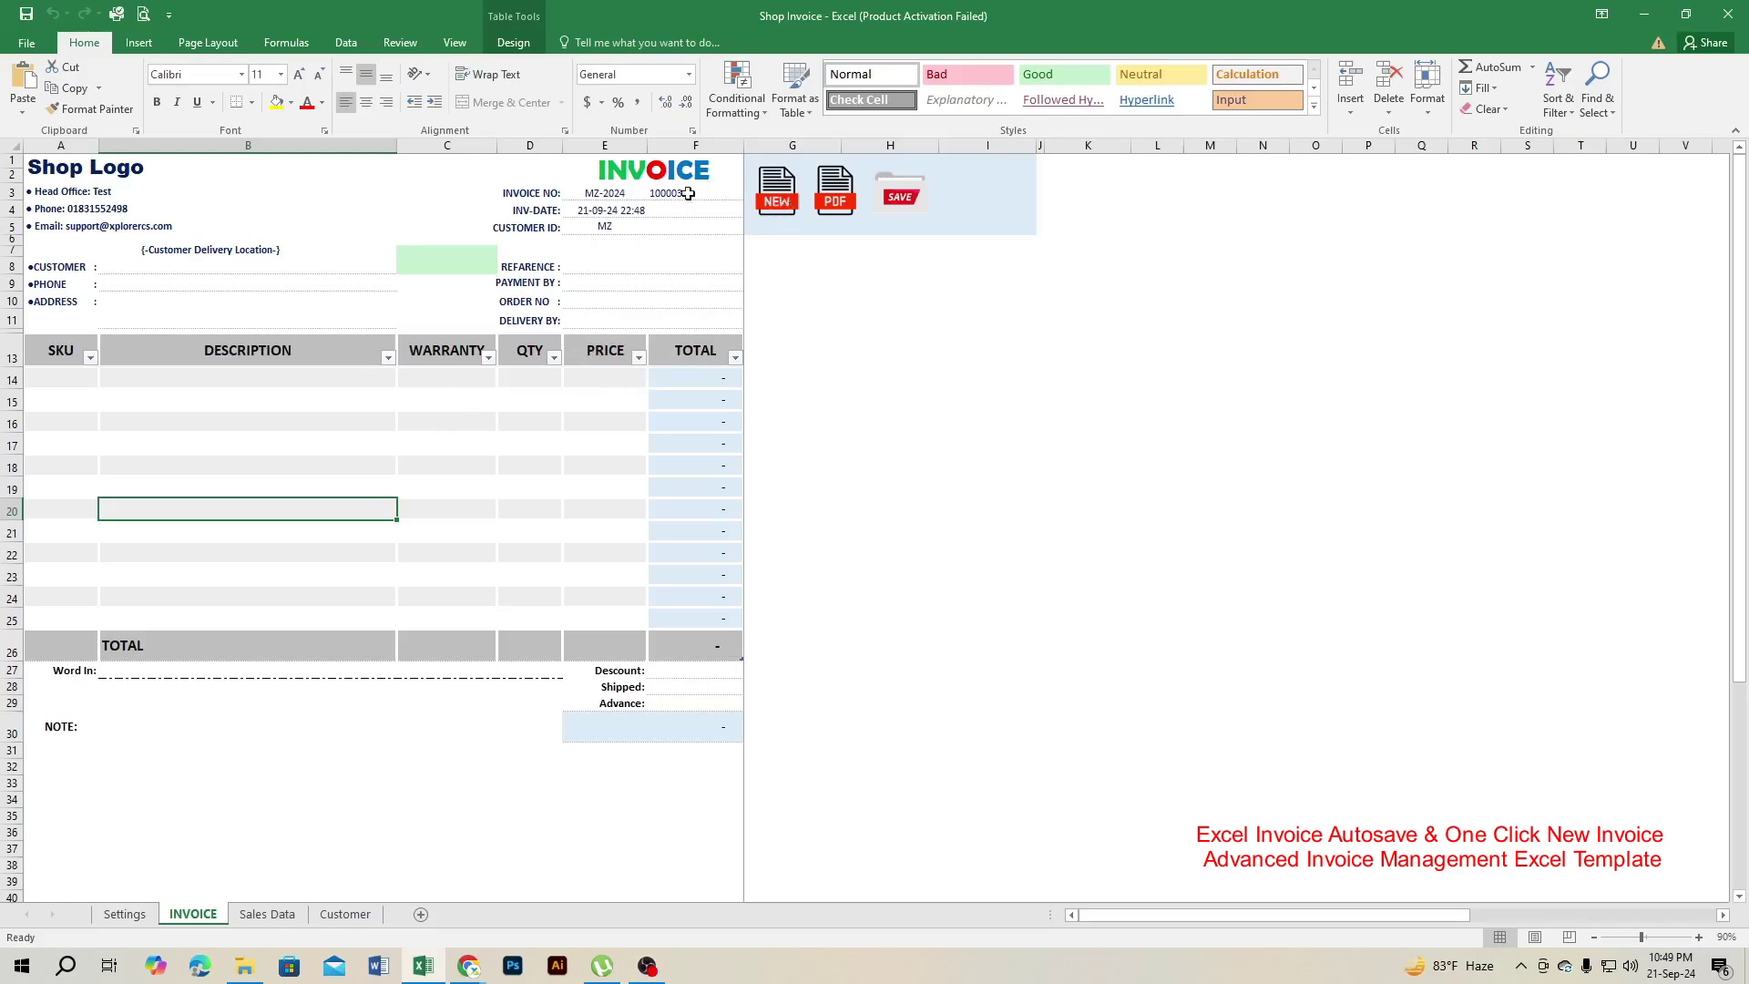
click(681, 192)
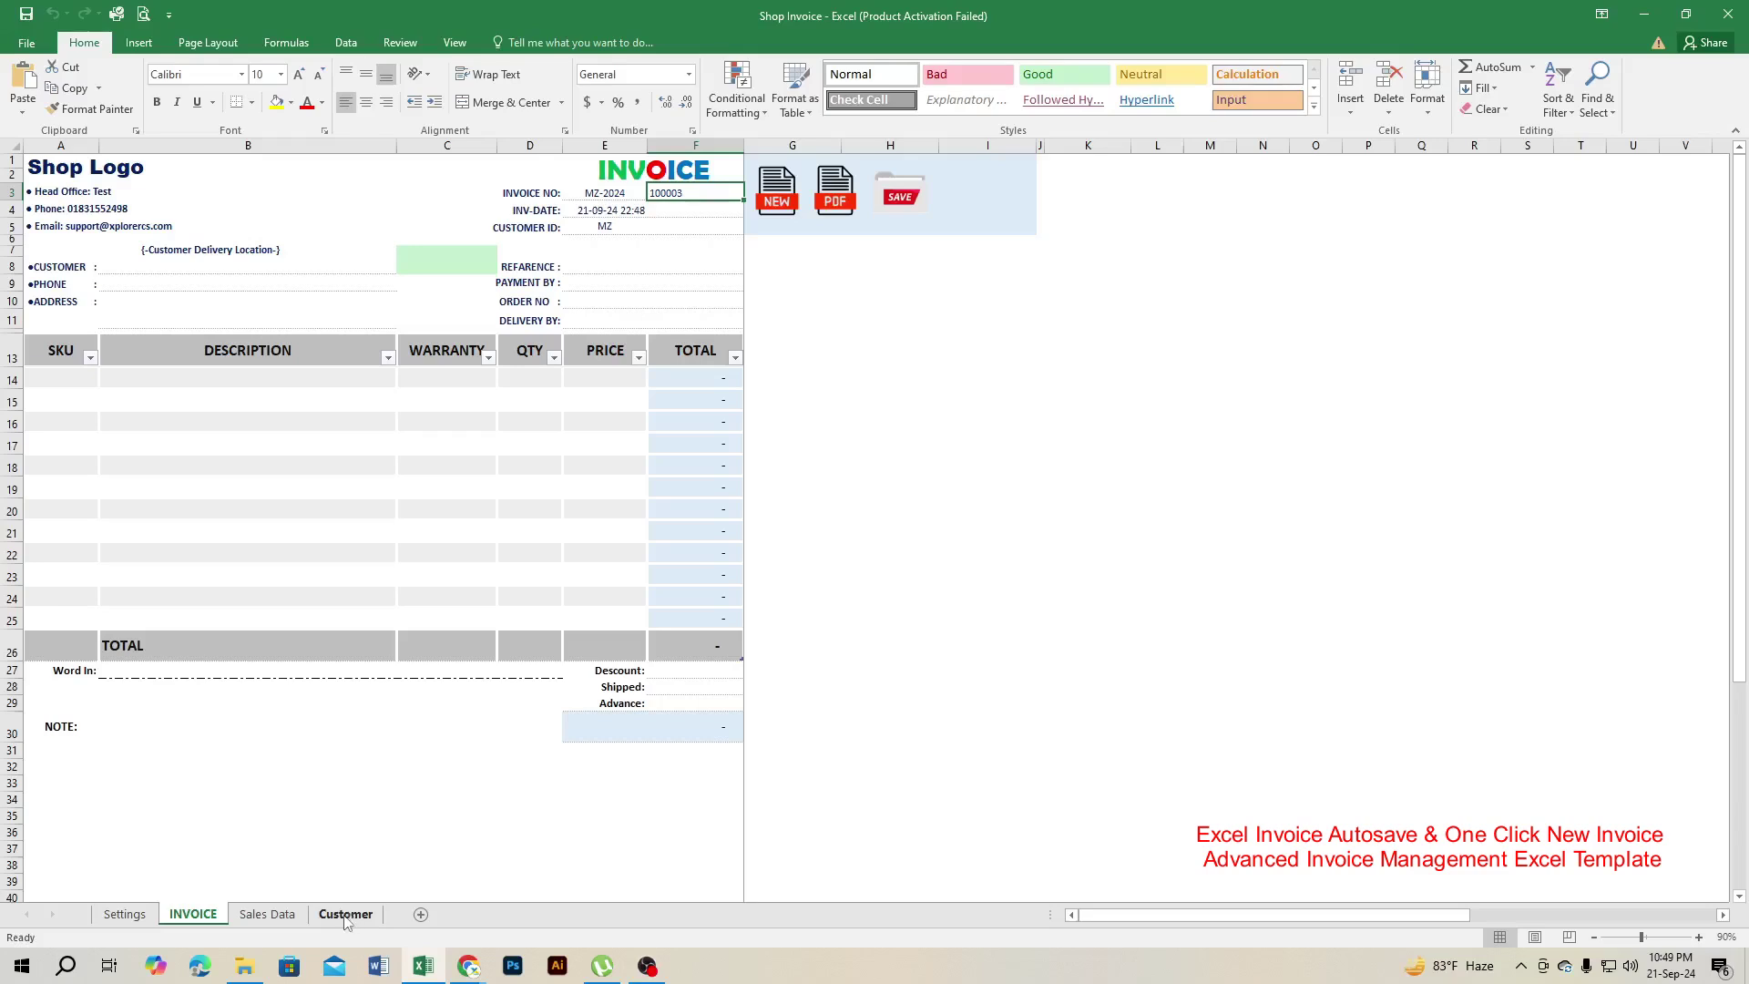
On the Customer sheet, enter test values h, 5 and 2 in C6:C8 to extend the table
click(346, 915)
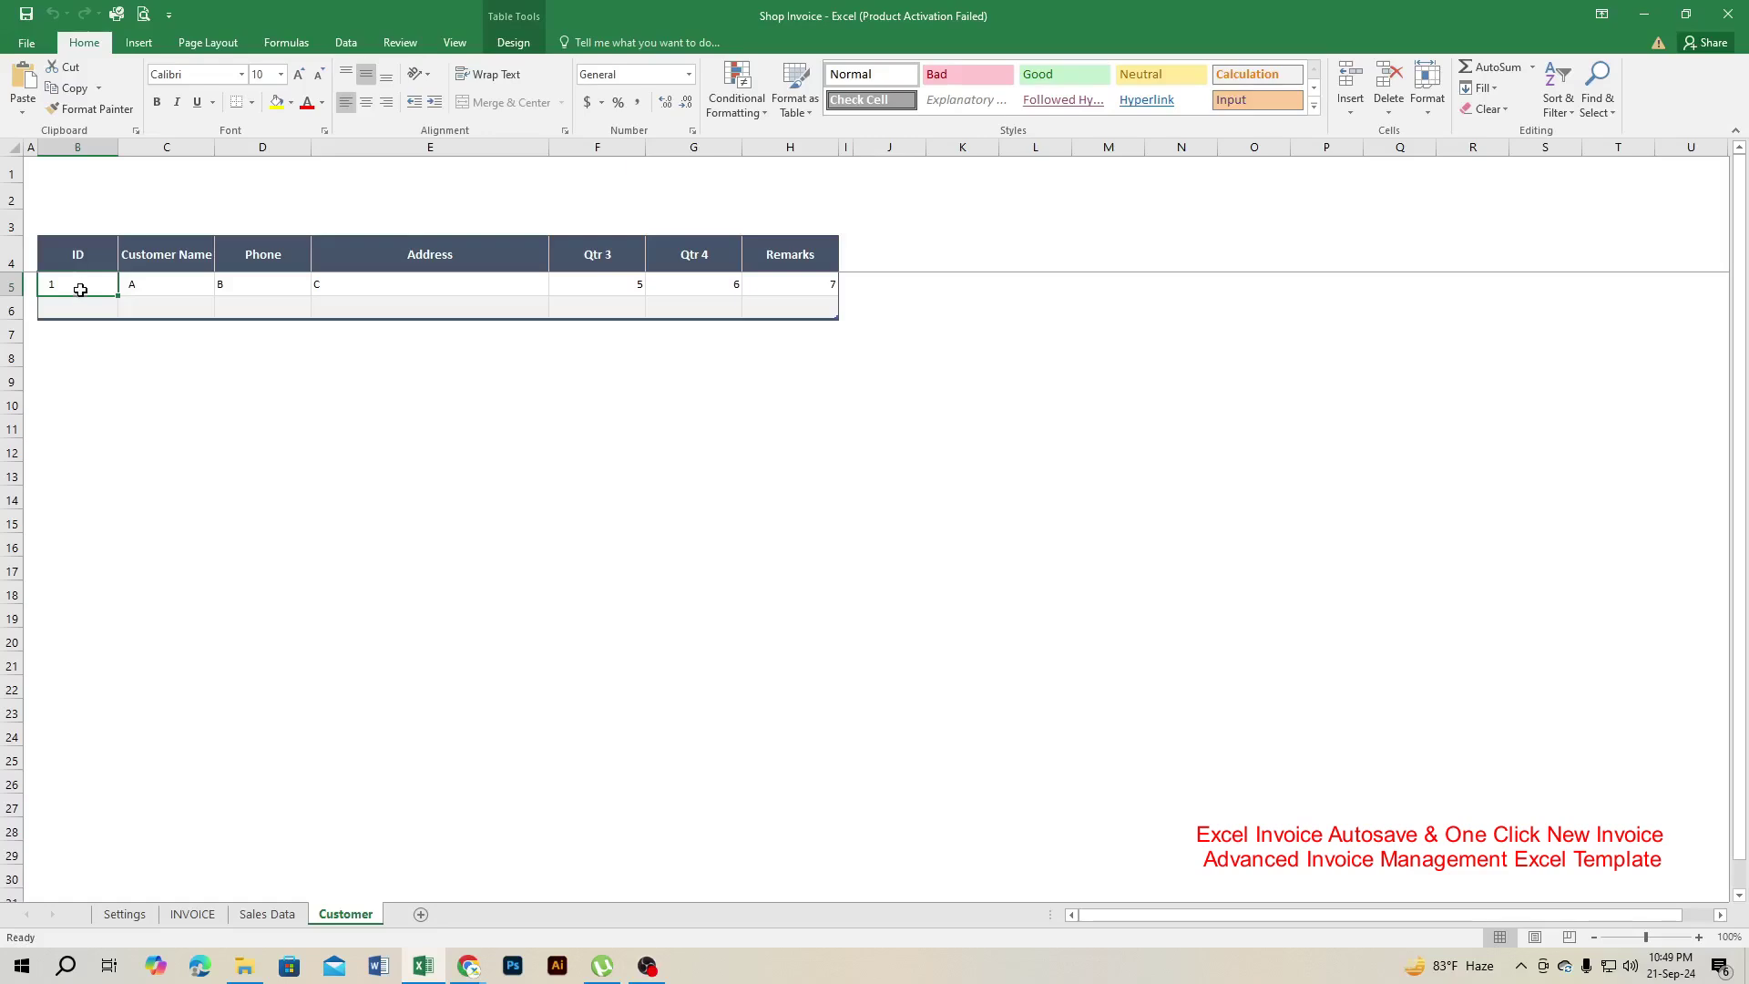
click(117, 306)
click(160, 306)
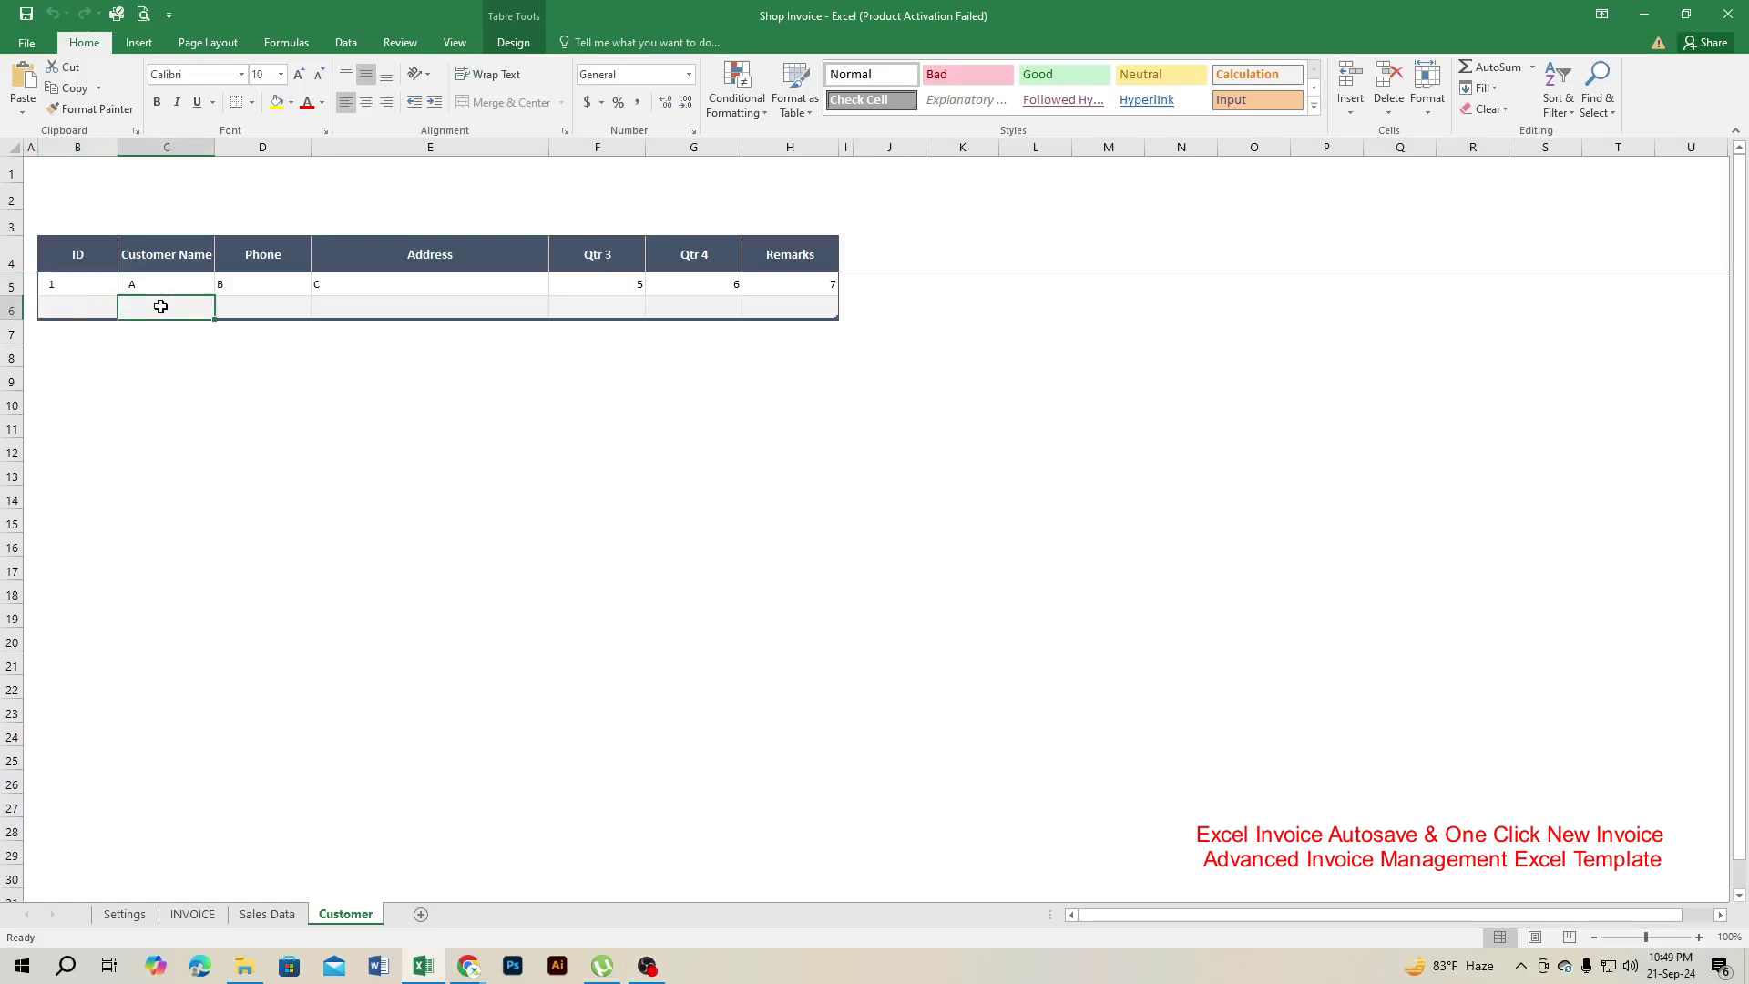
text(h)
key(Return)
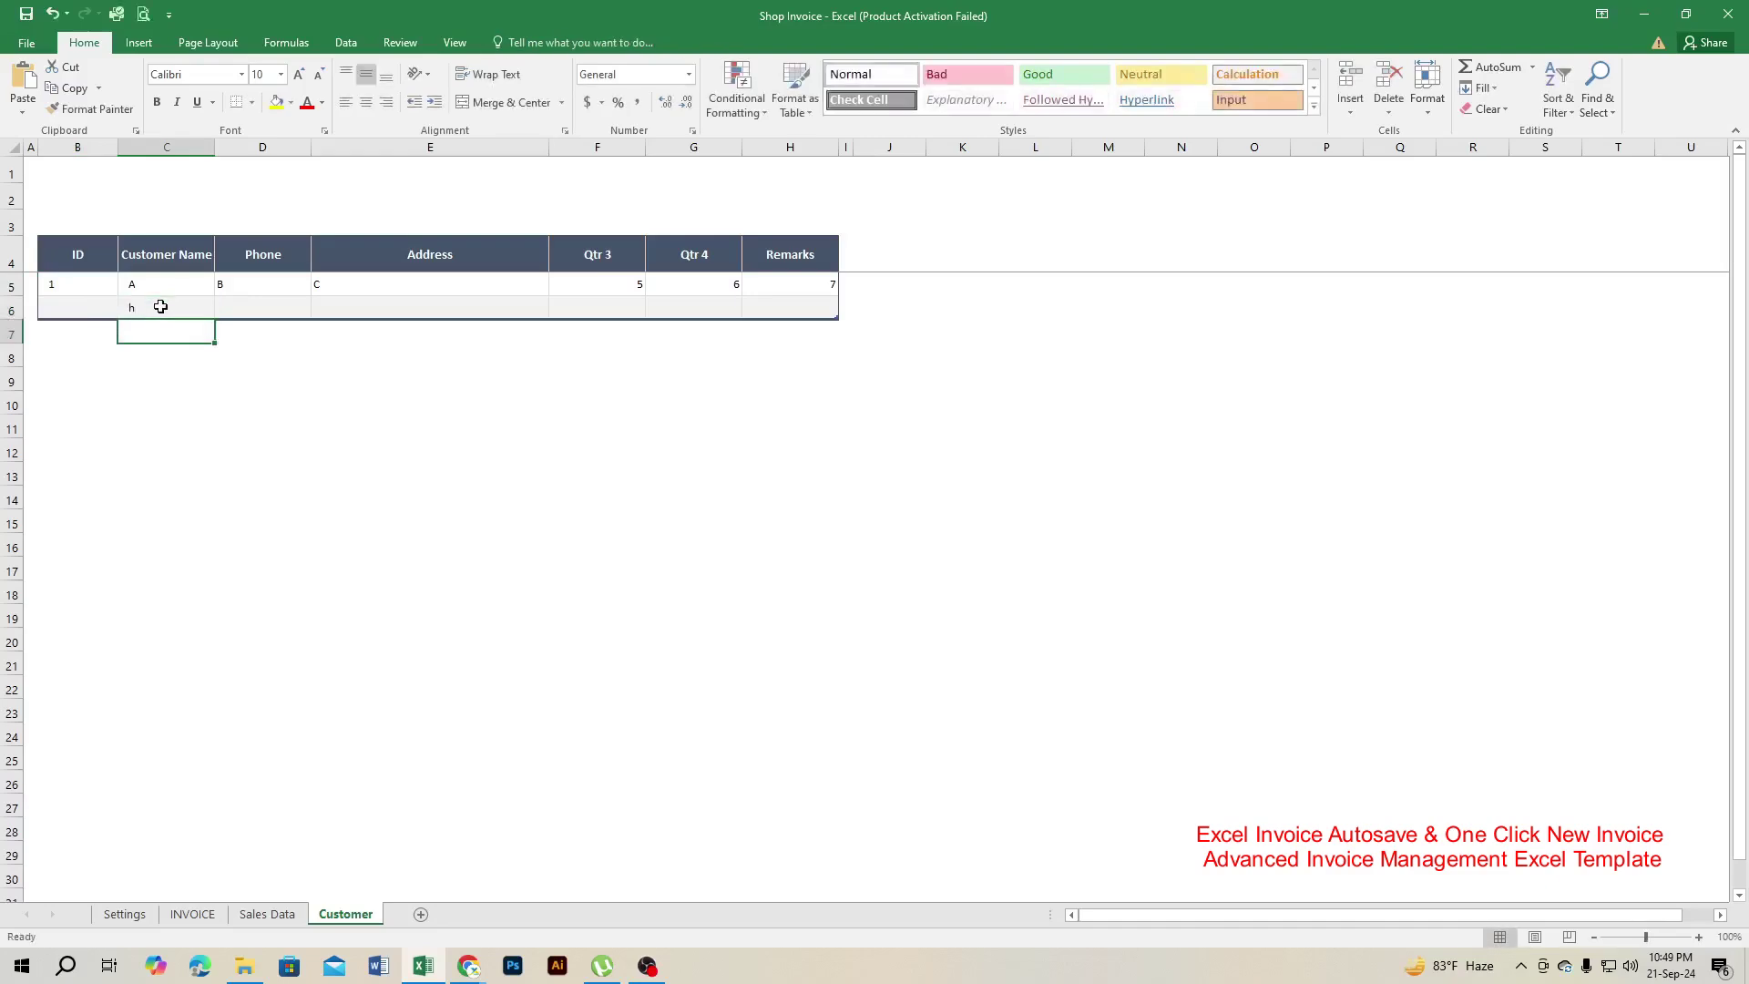
text(5)
key(Return)
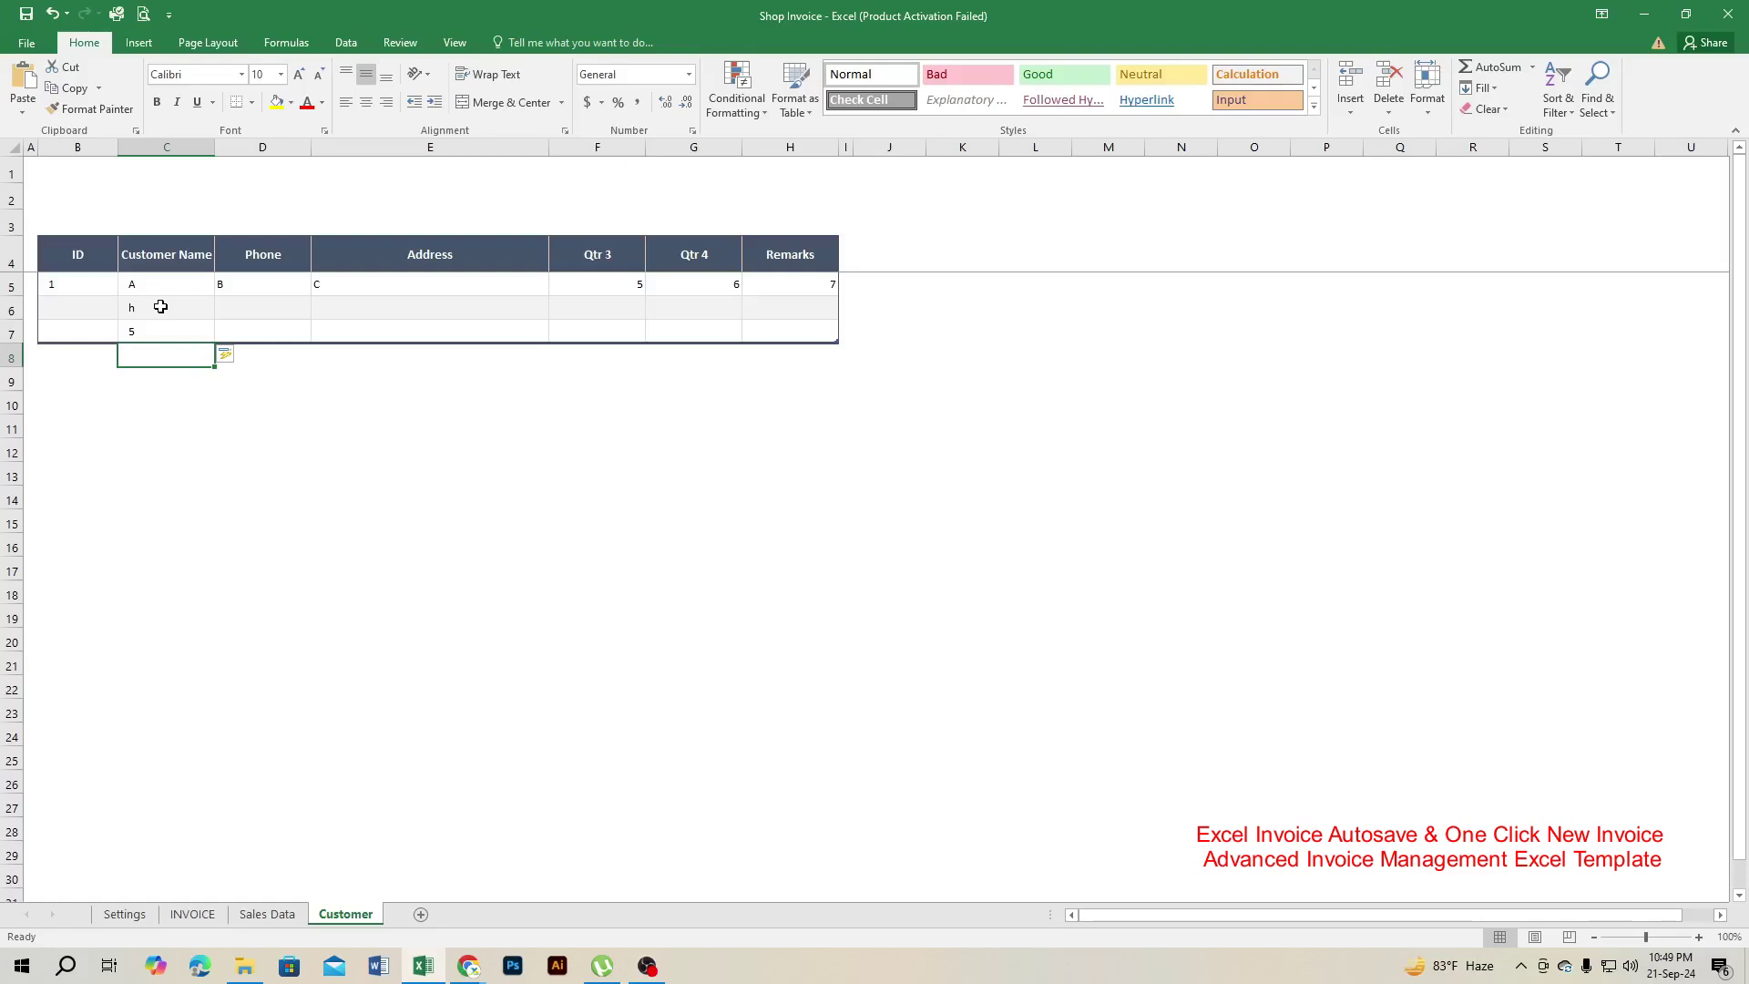
text(2)
key(Return)
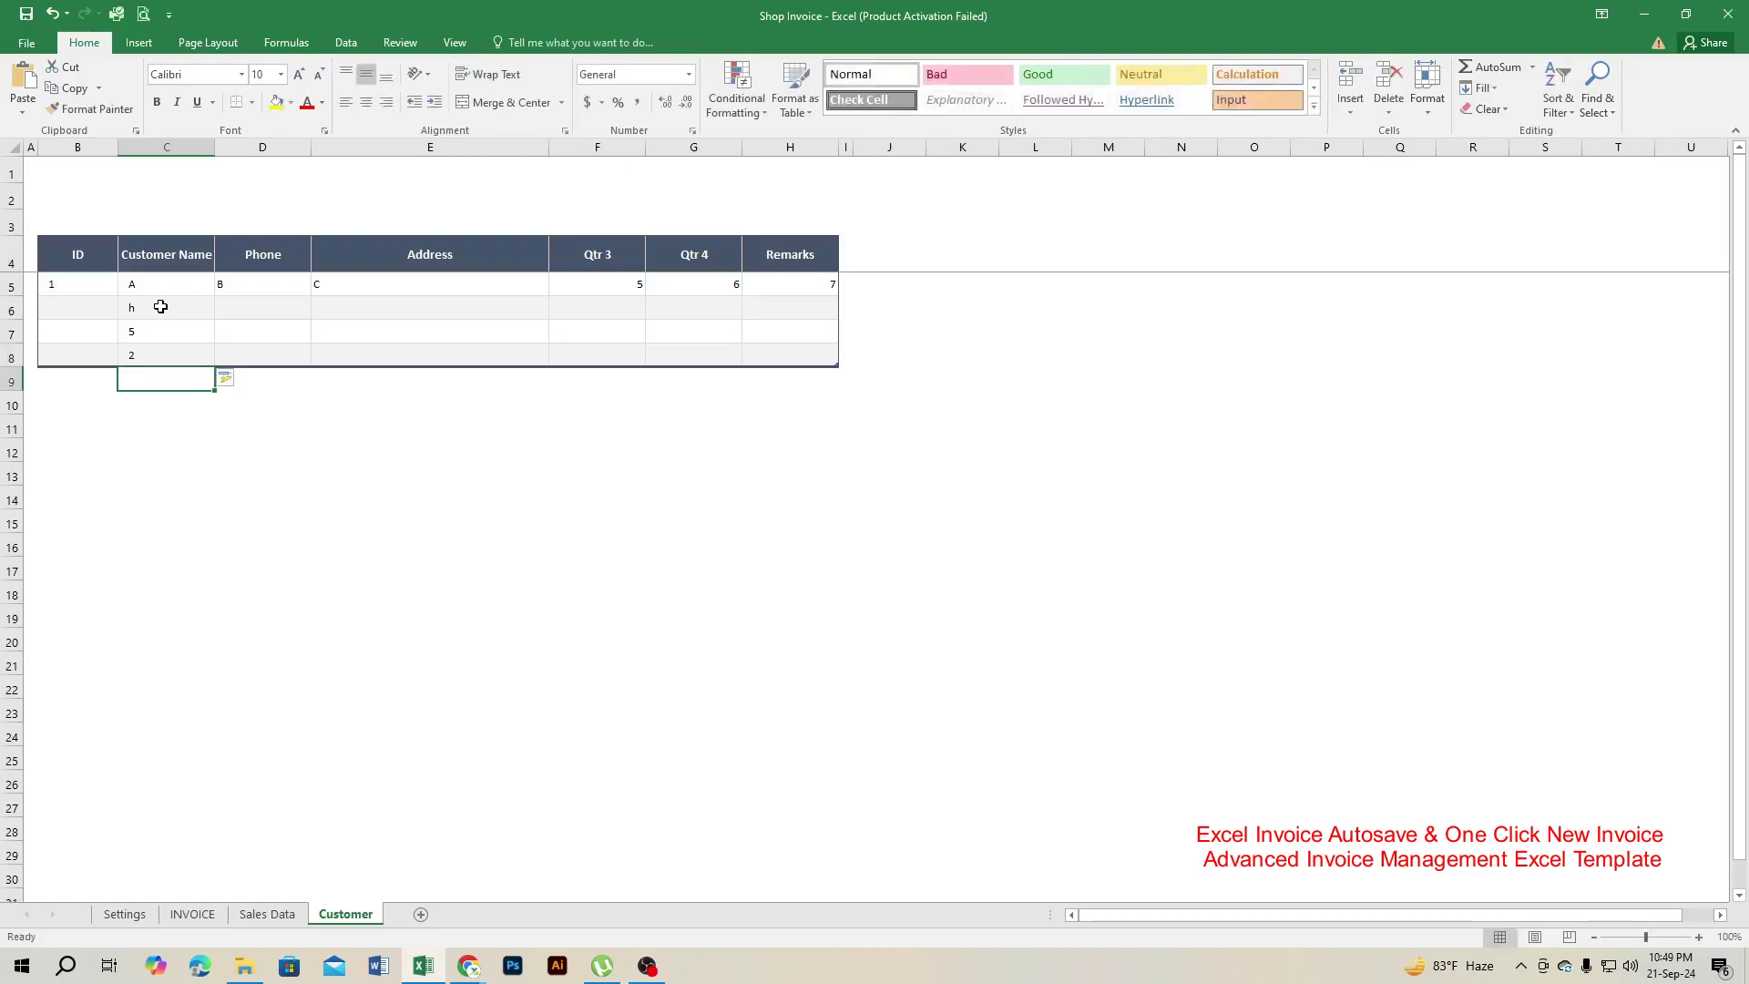
Delete the test entries in C6:C8, leaving three blank table rows, and return to INVOICE
drag(161, 306, 162, 348)
key(Delete)
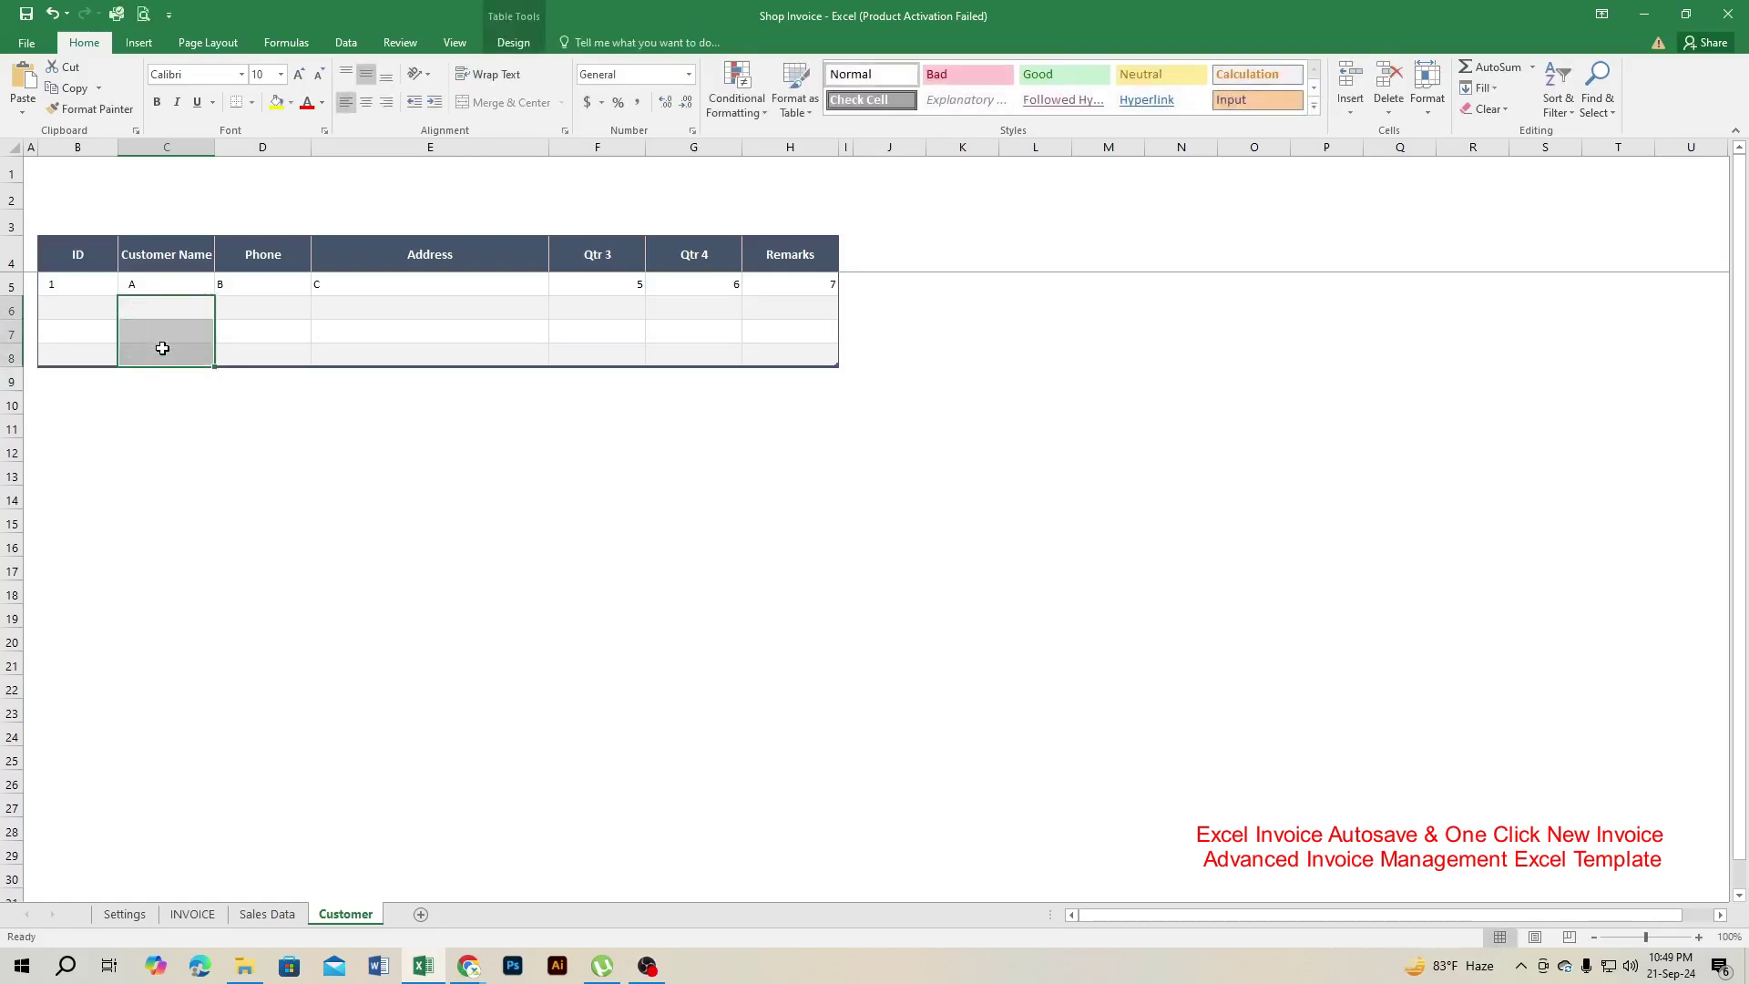
click(72, 284)
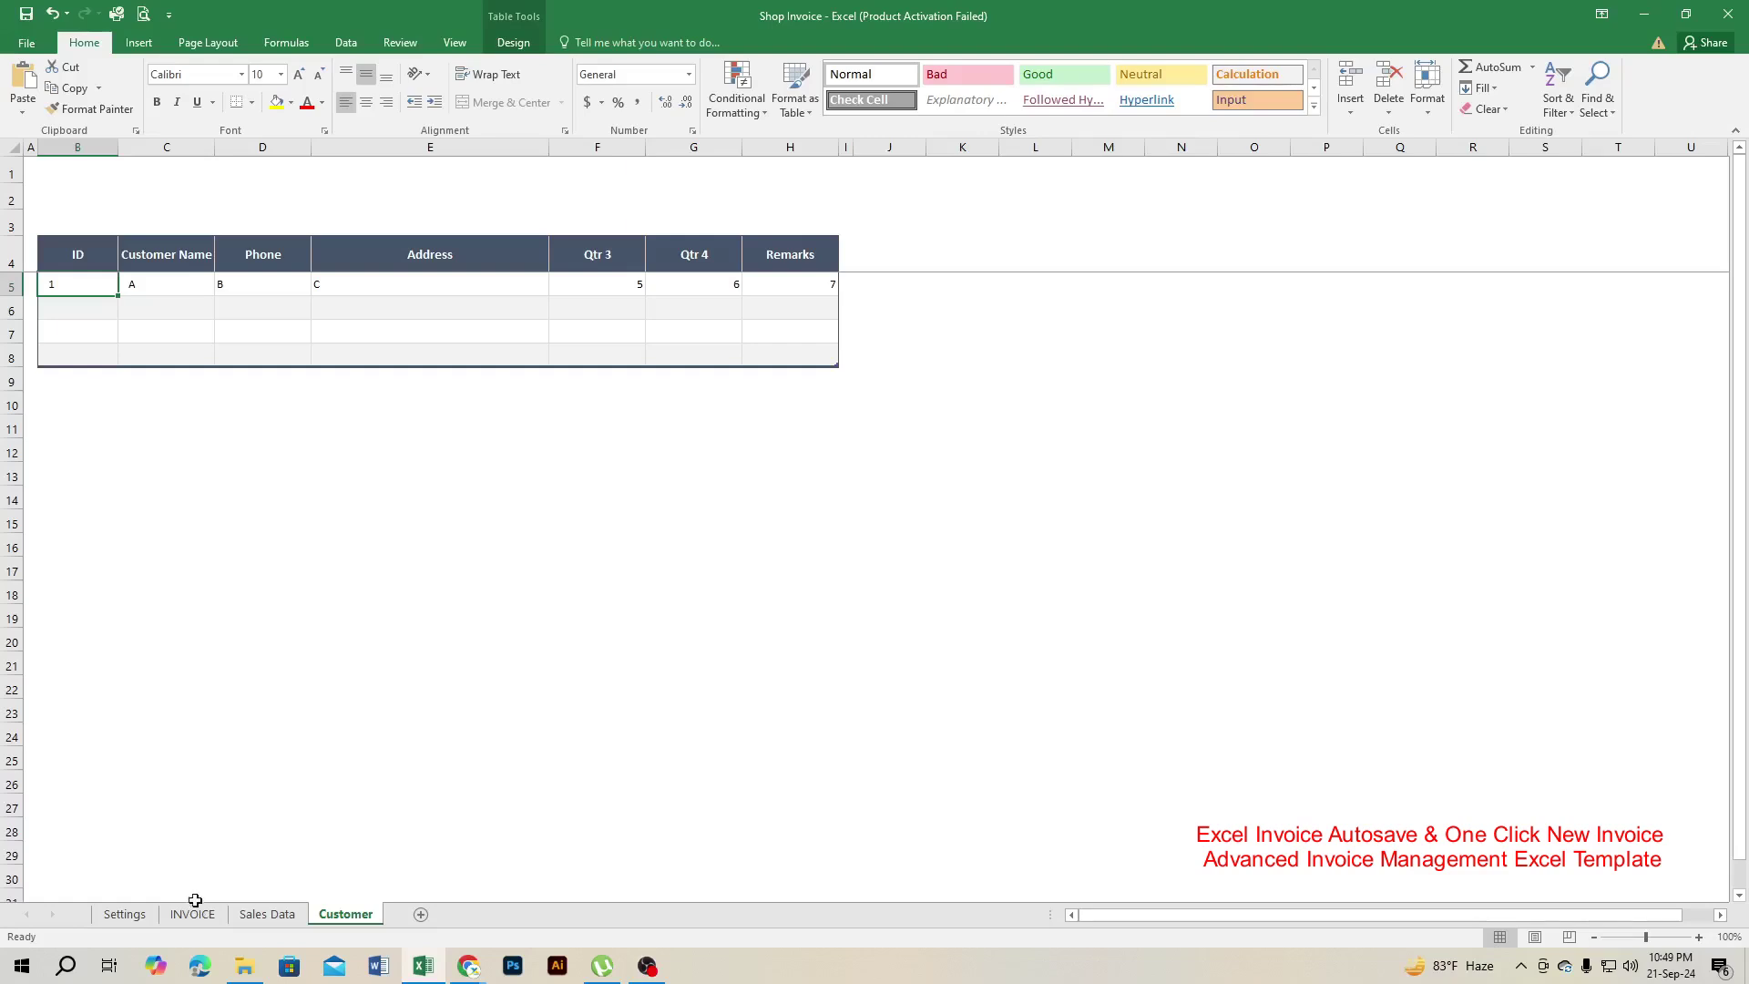
click(199, 906)
Enter Customer ID 1 in F5 and check the auto-filled customer, phone and address A, B, C
click(664, 224)
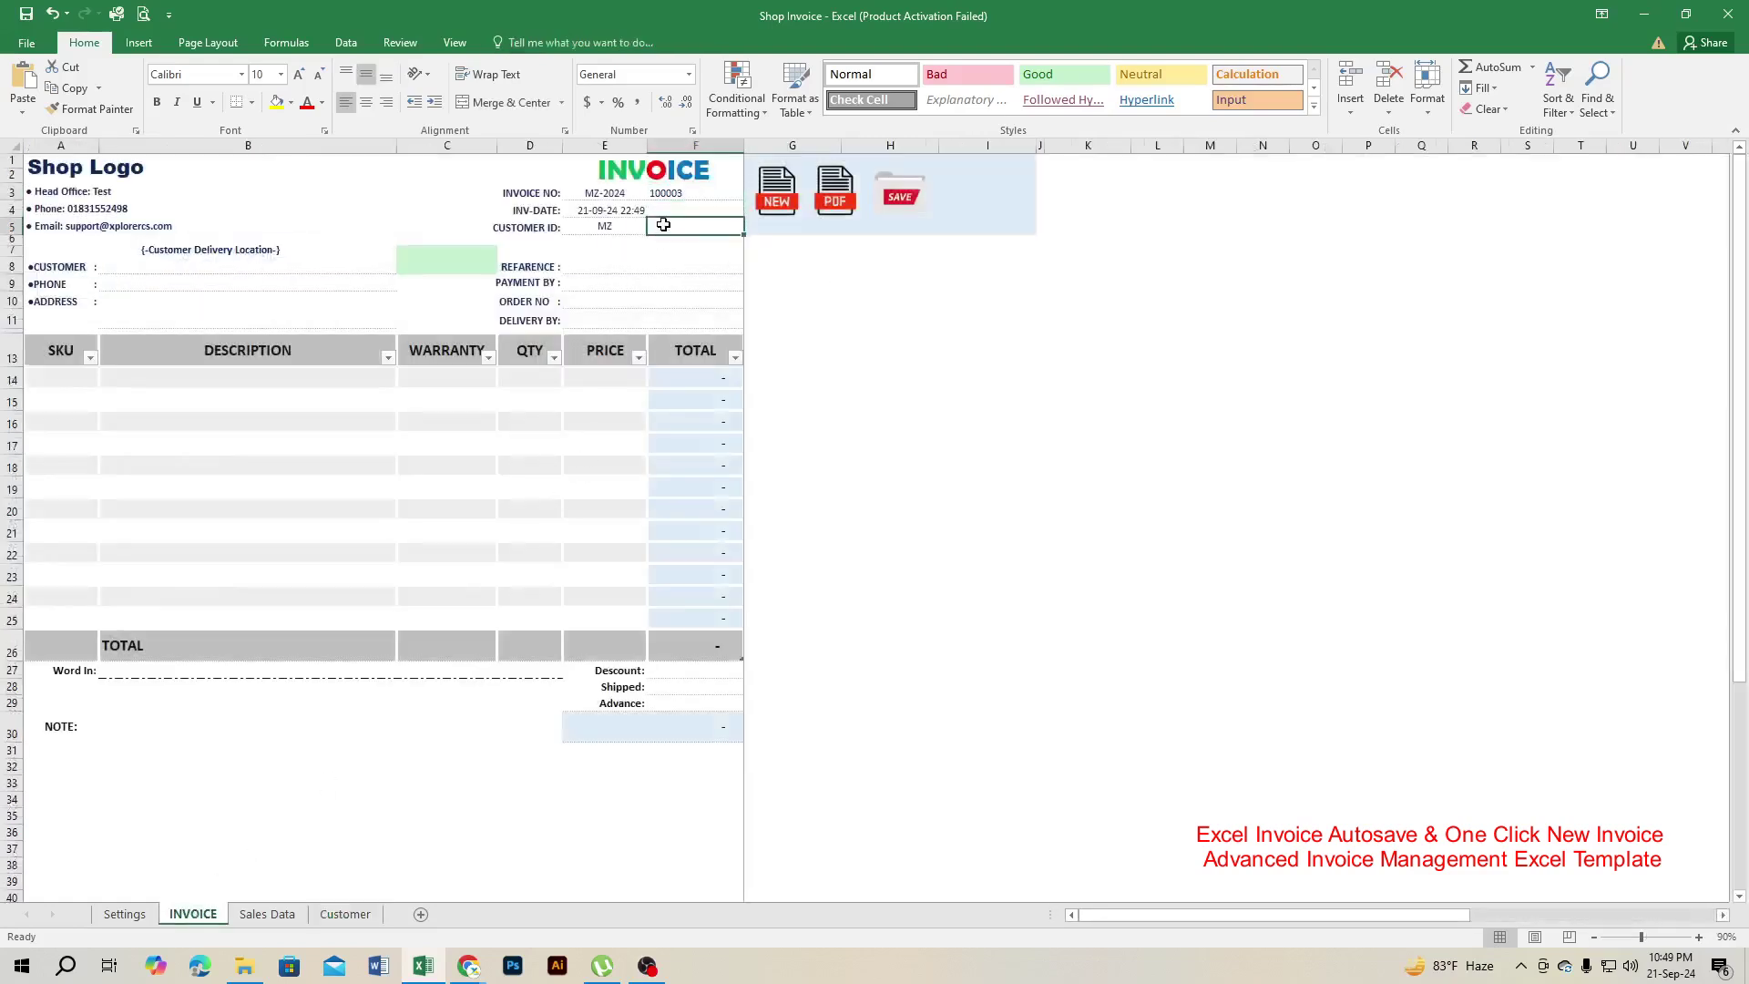
text(1)
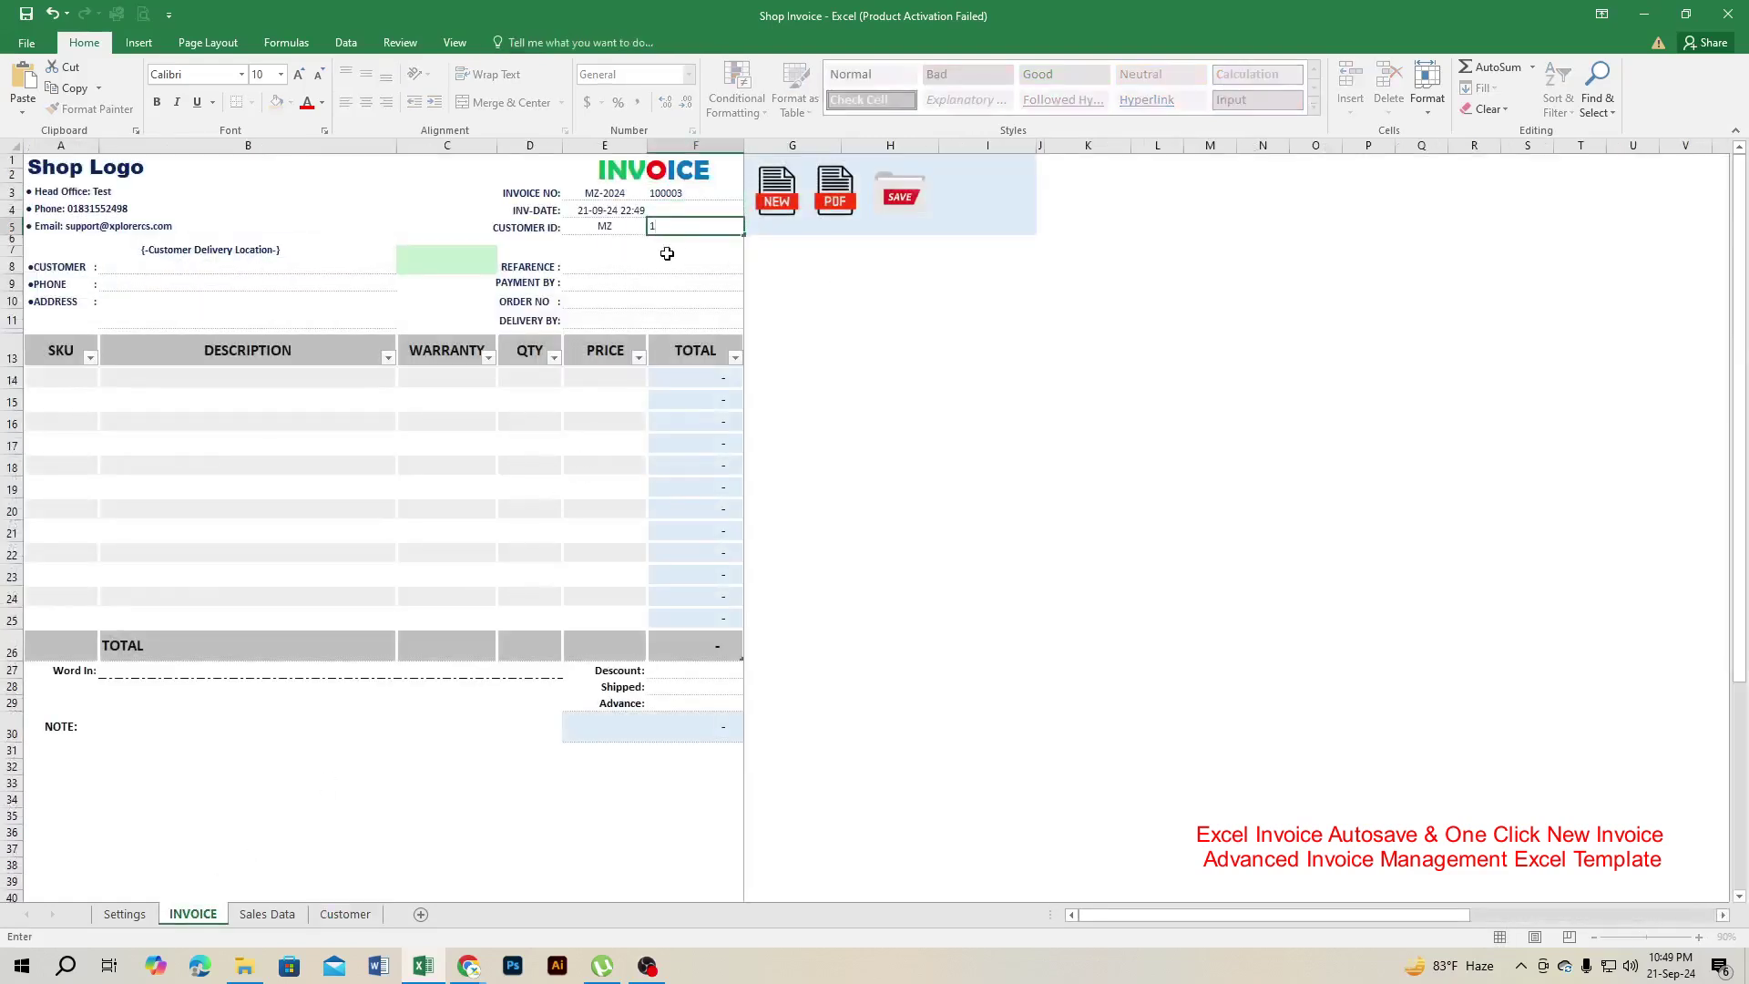
key(Return)
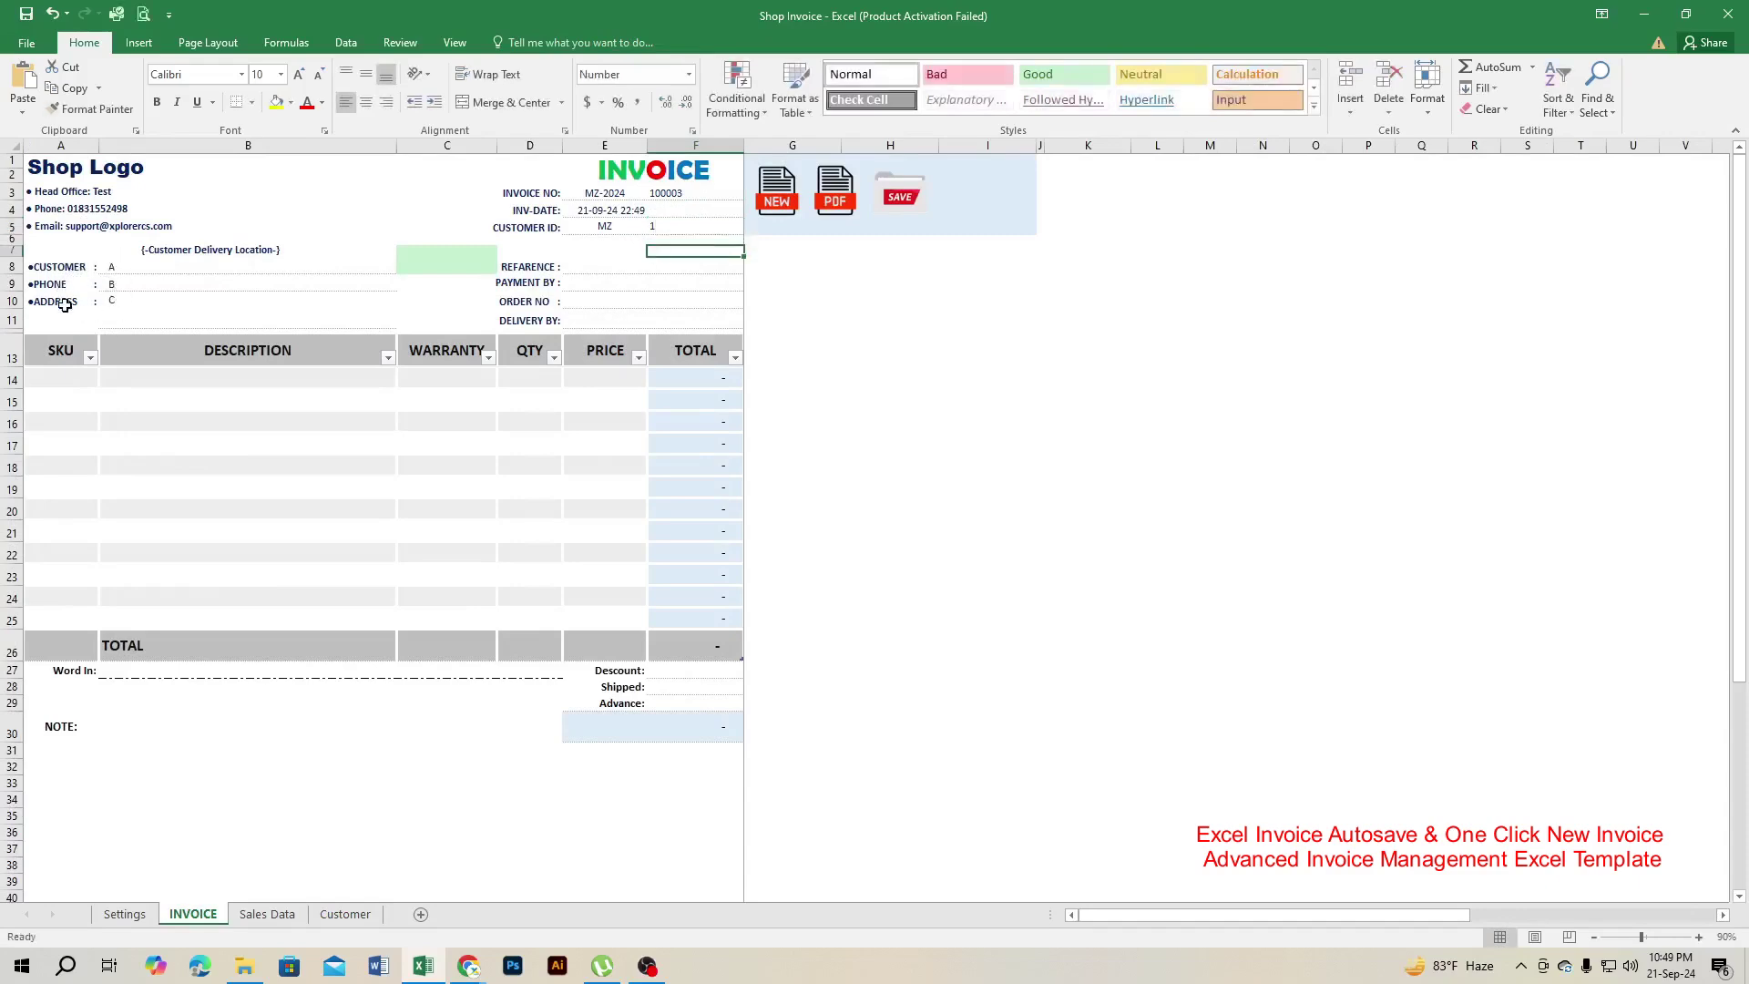
click(125, 303)
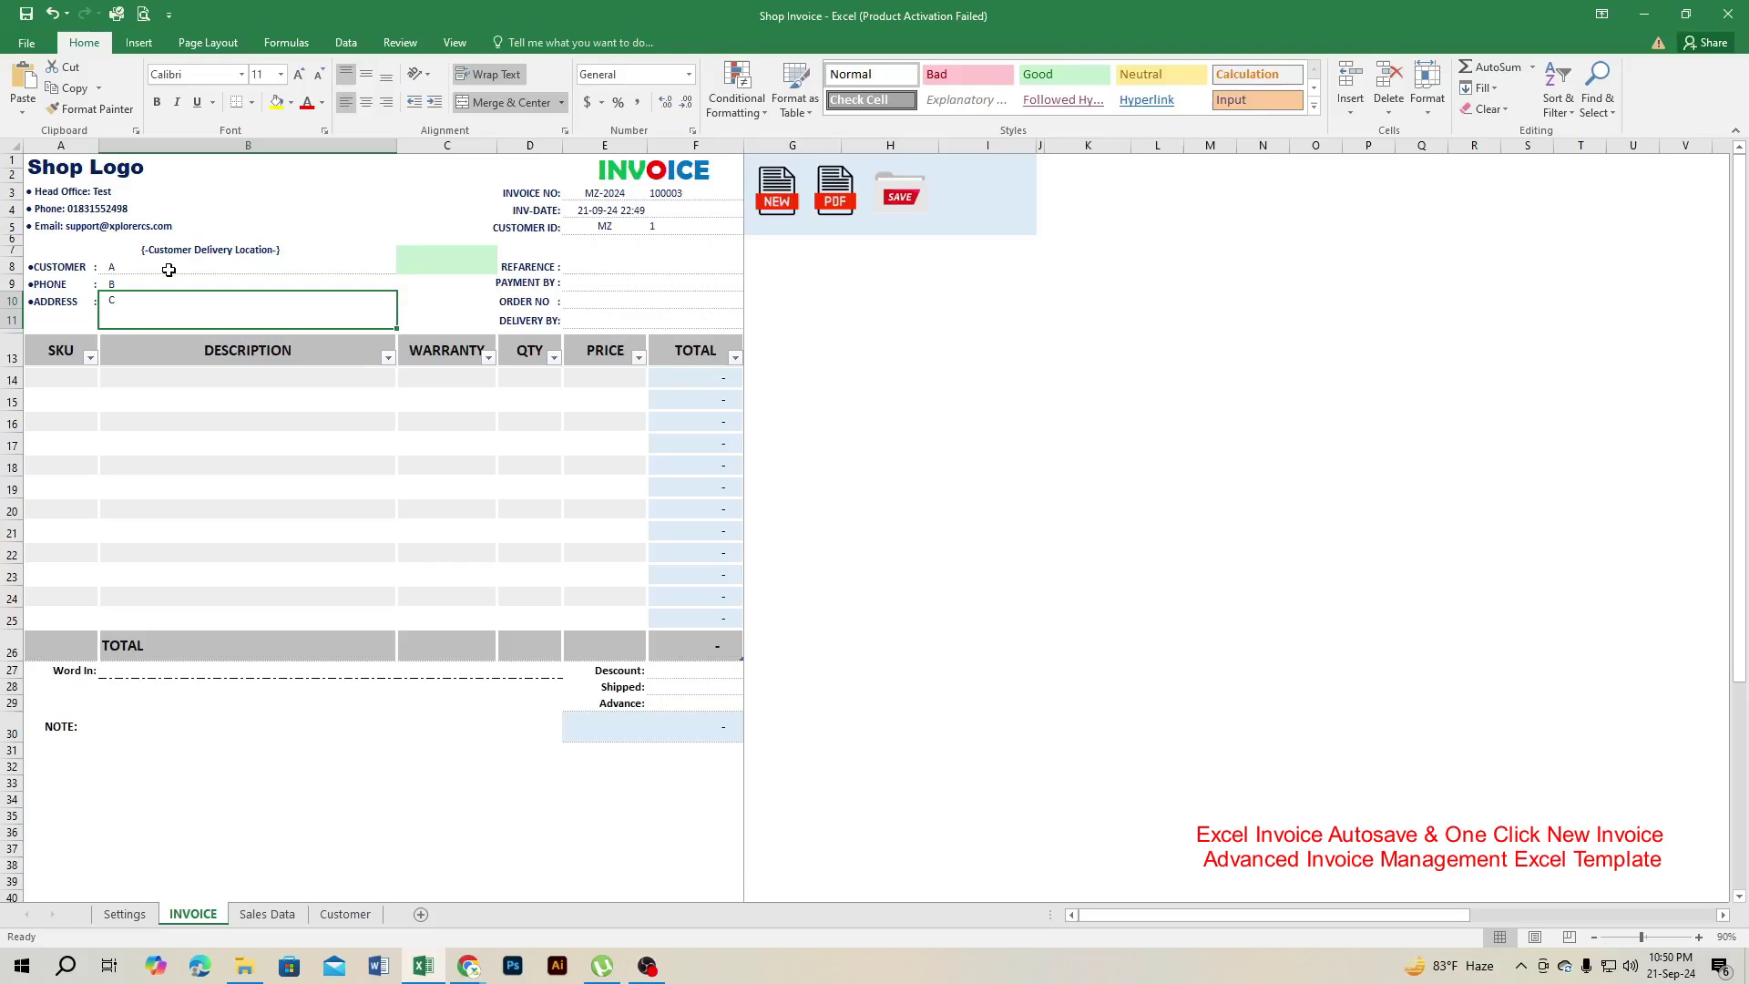
Try unknown Customer ID 5 in F5, then re-enter ID 1
click(657, 227)
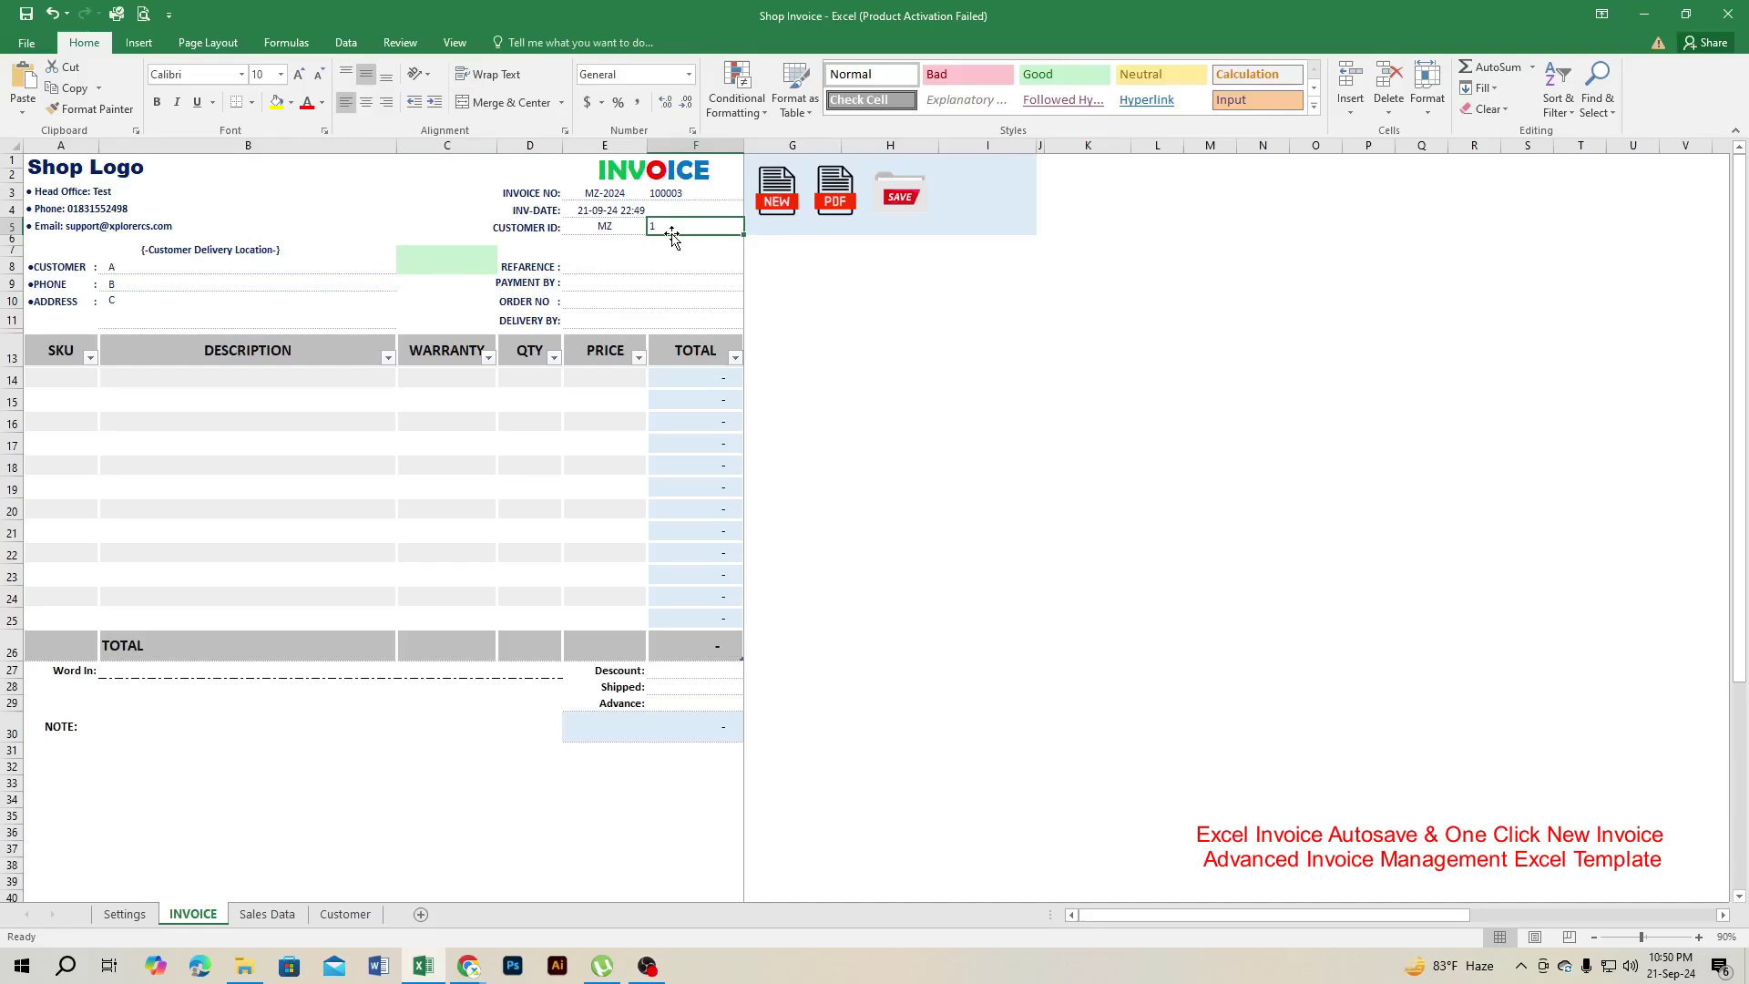
text(5)
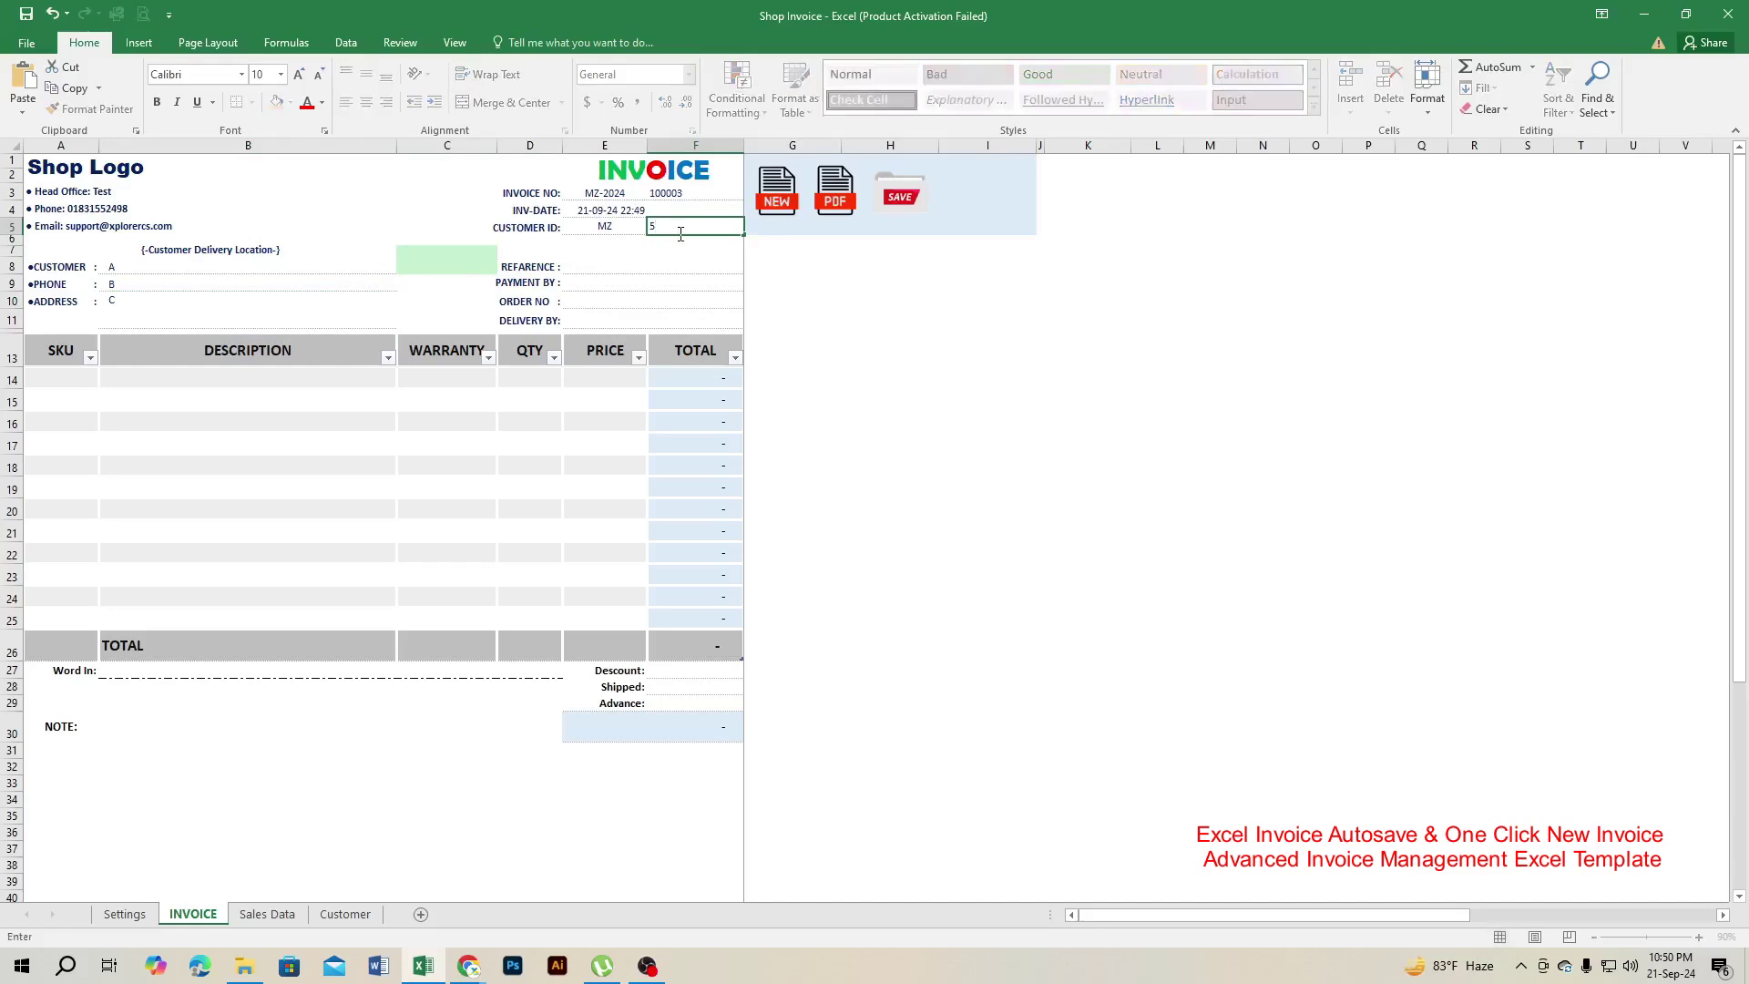
key(Return)
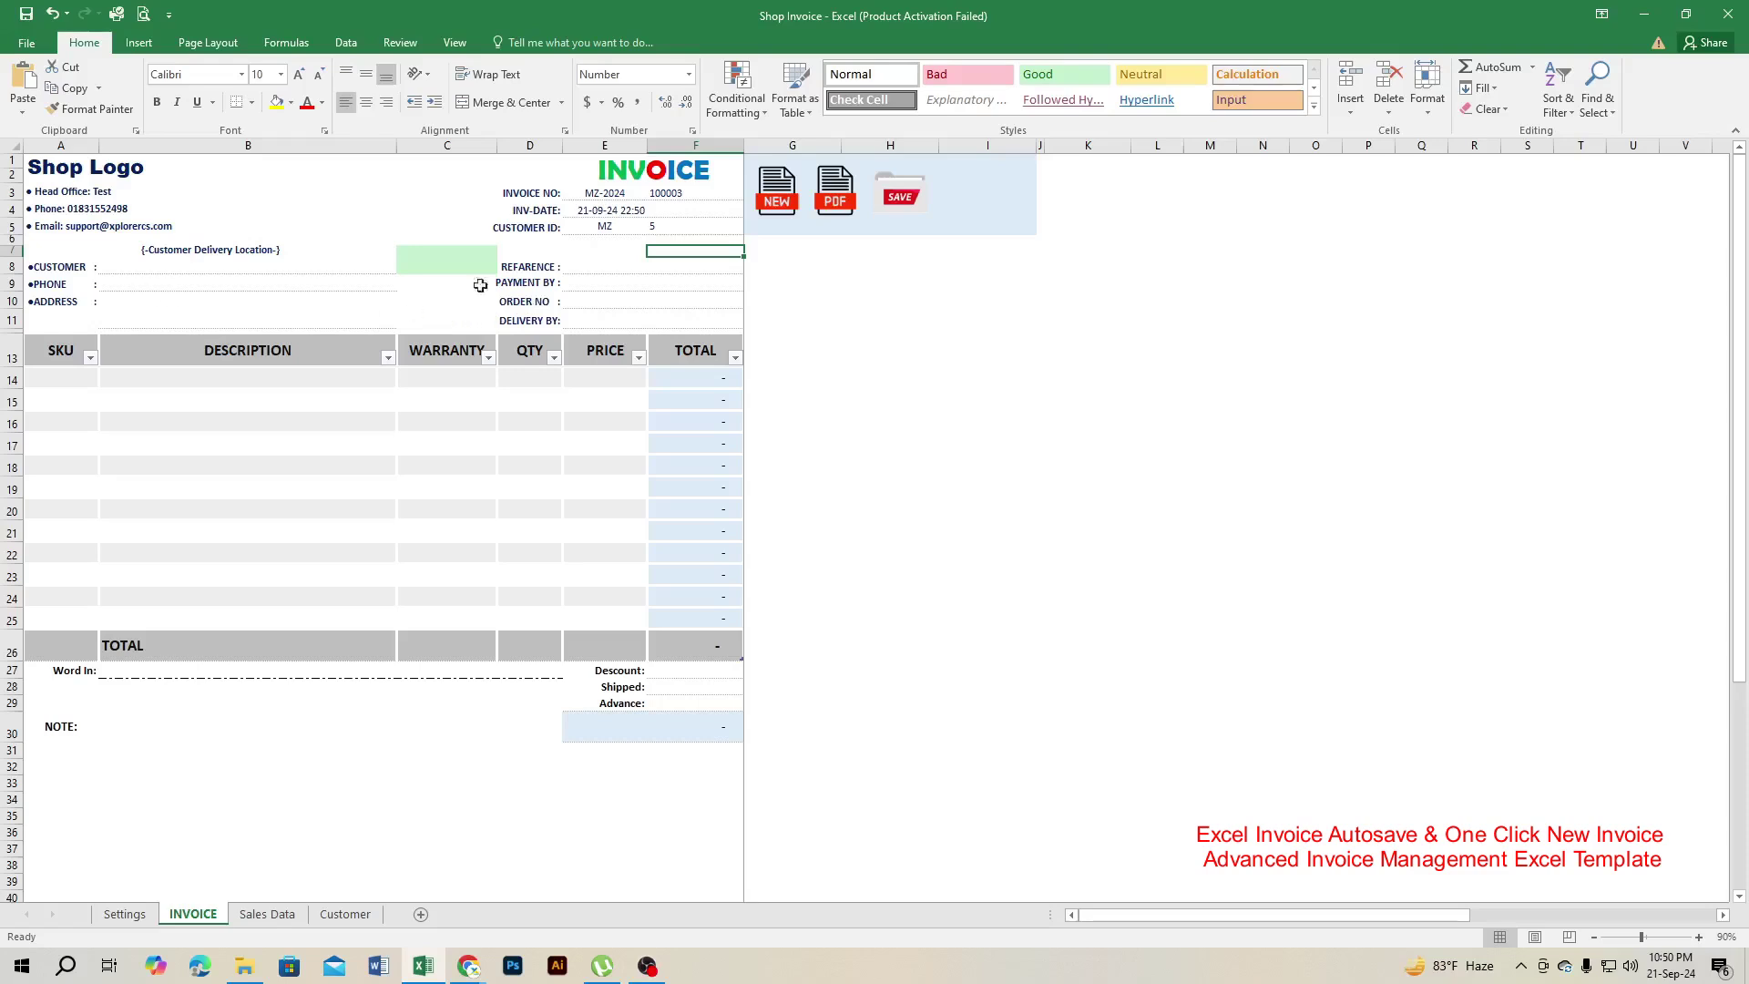
click(656, 227)
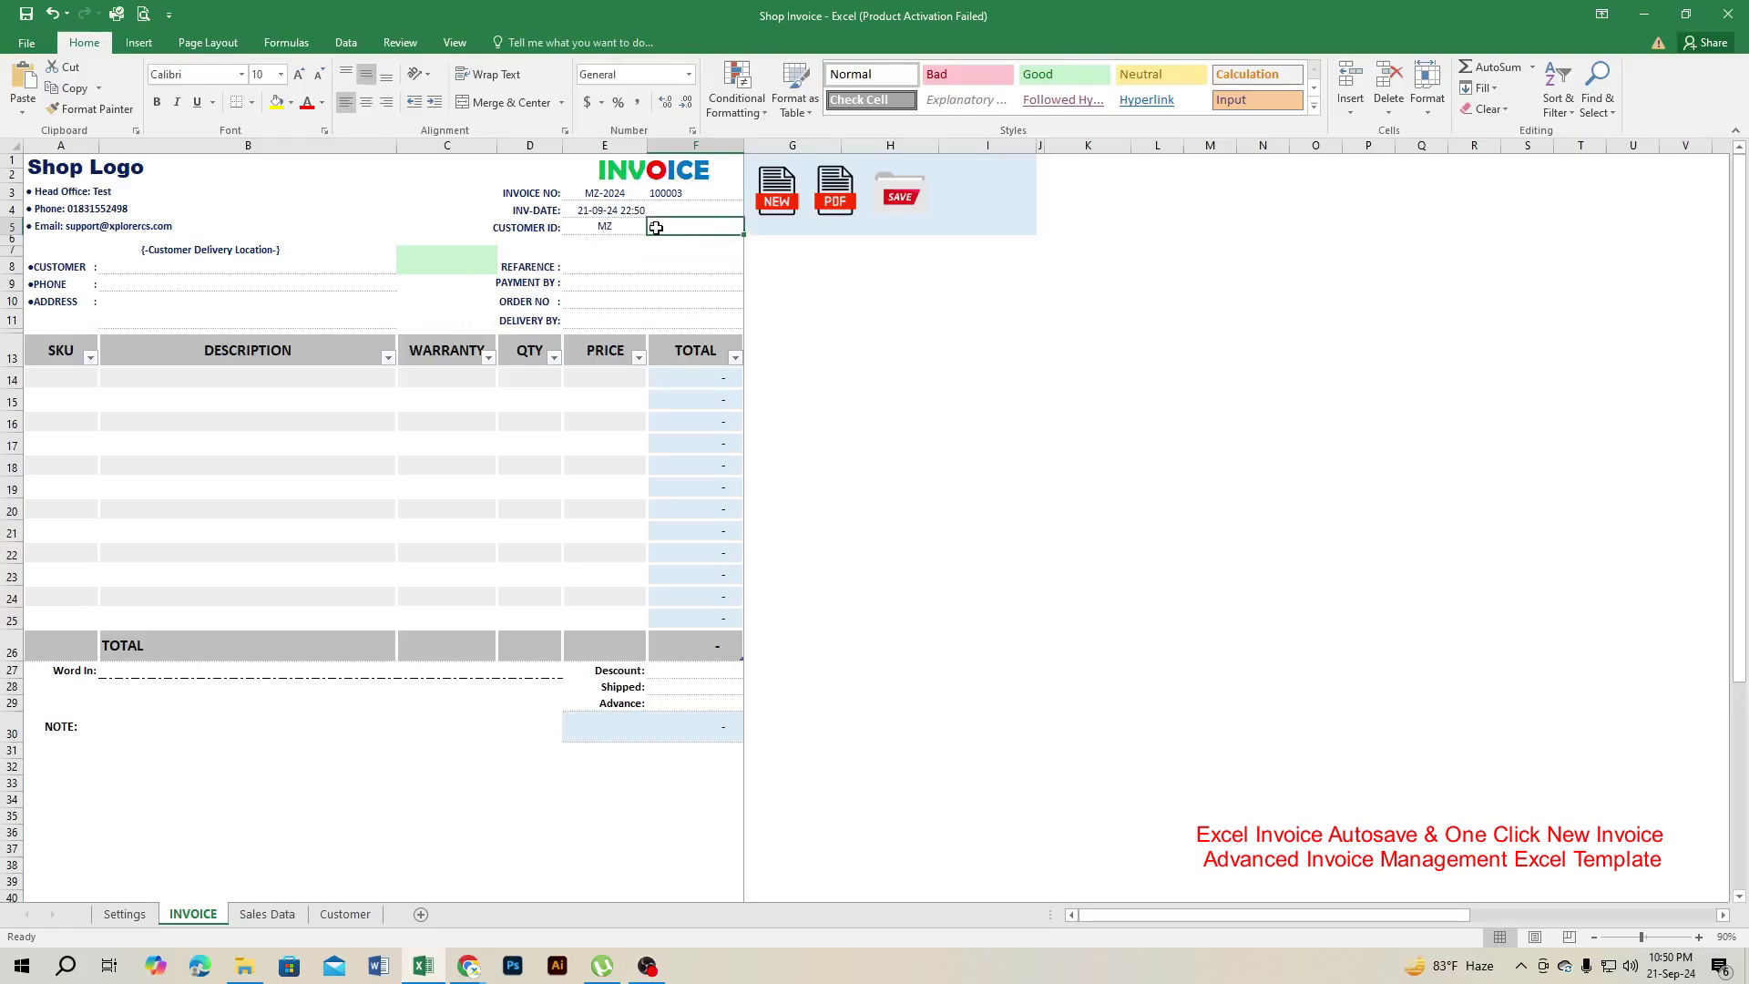
text(1)
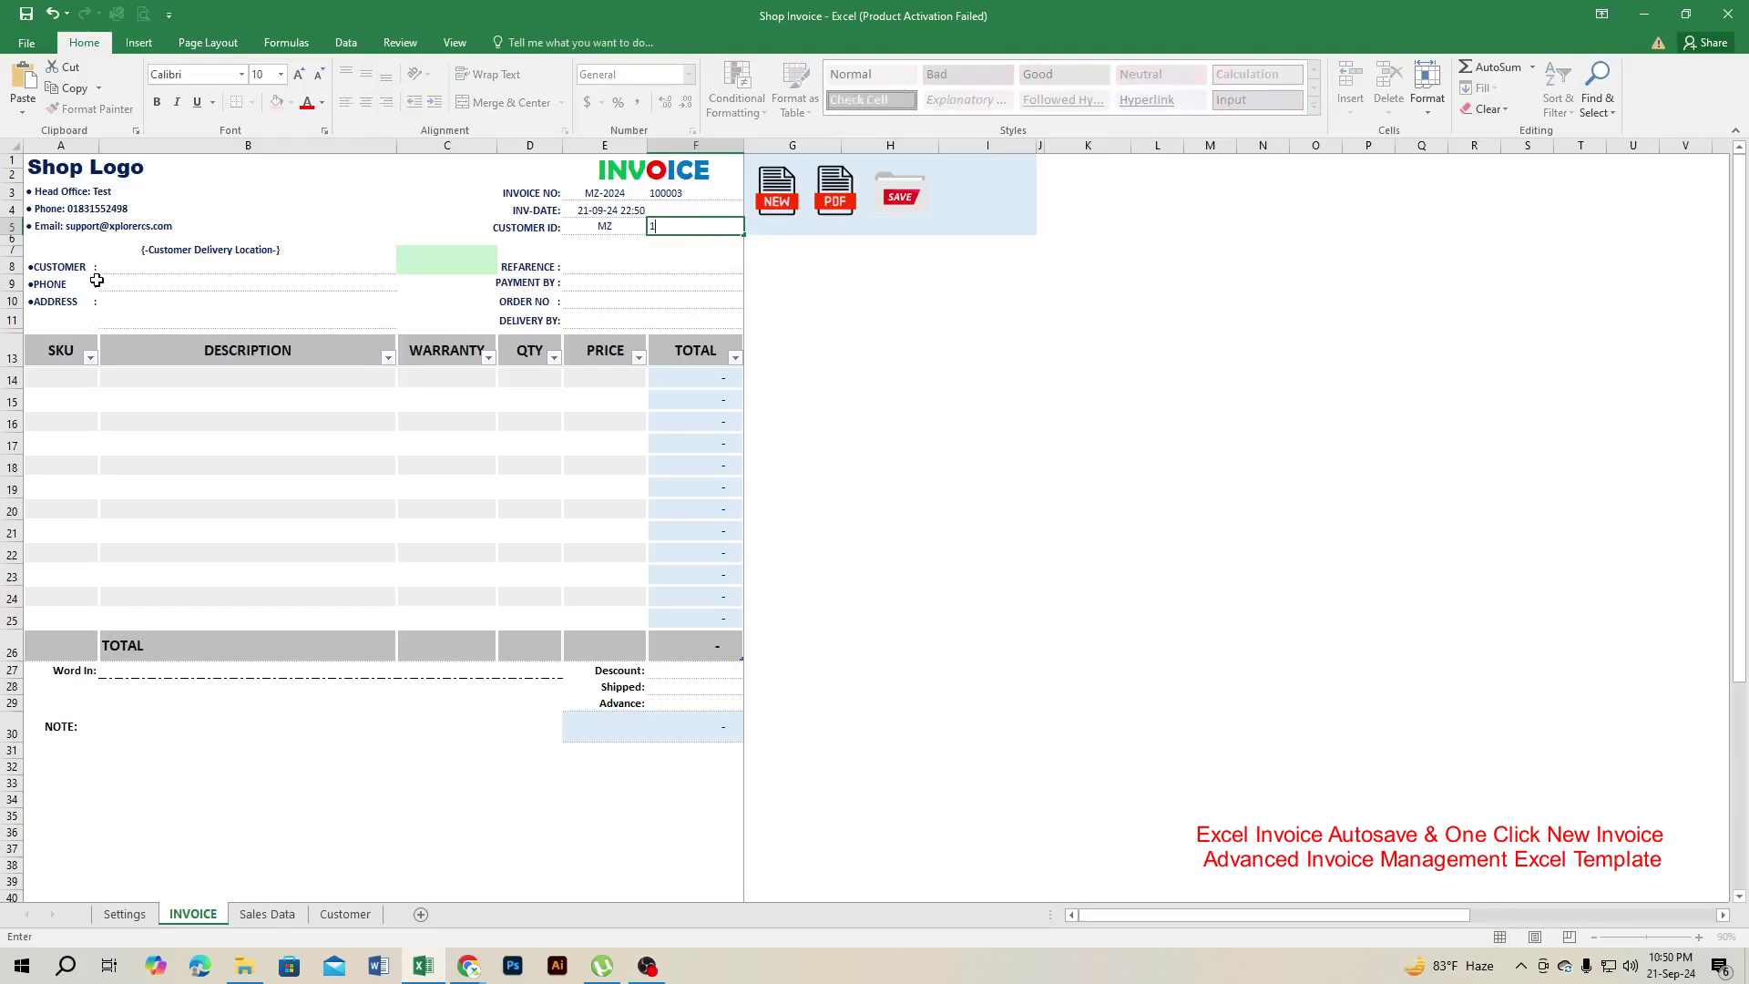
click(96, 283)
Add customer ID 2 with name c, phone d and address e in row 6 of the Customer table
click(267, 914)
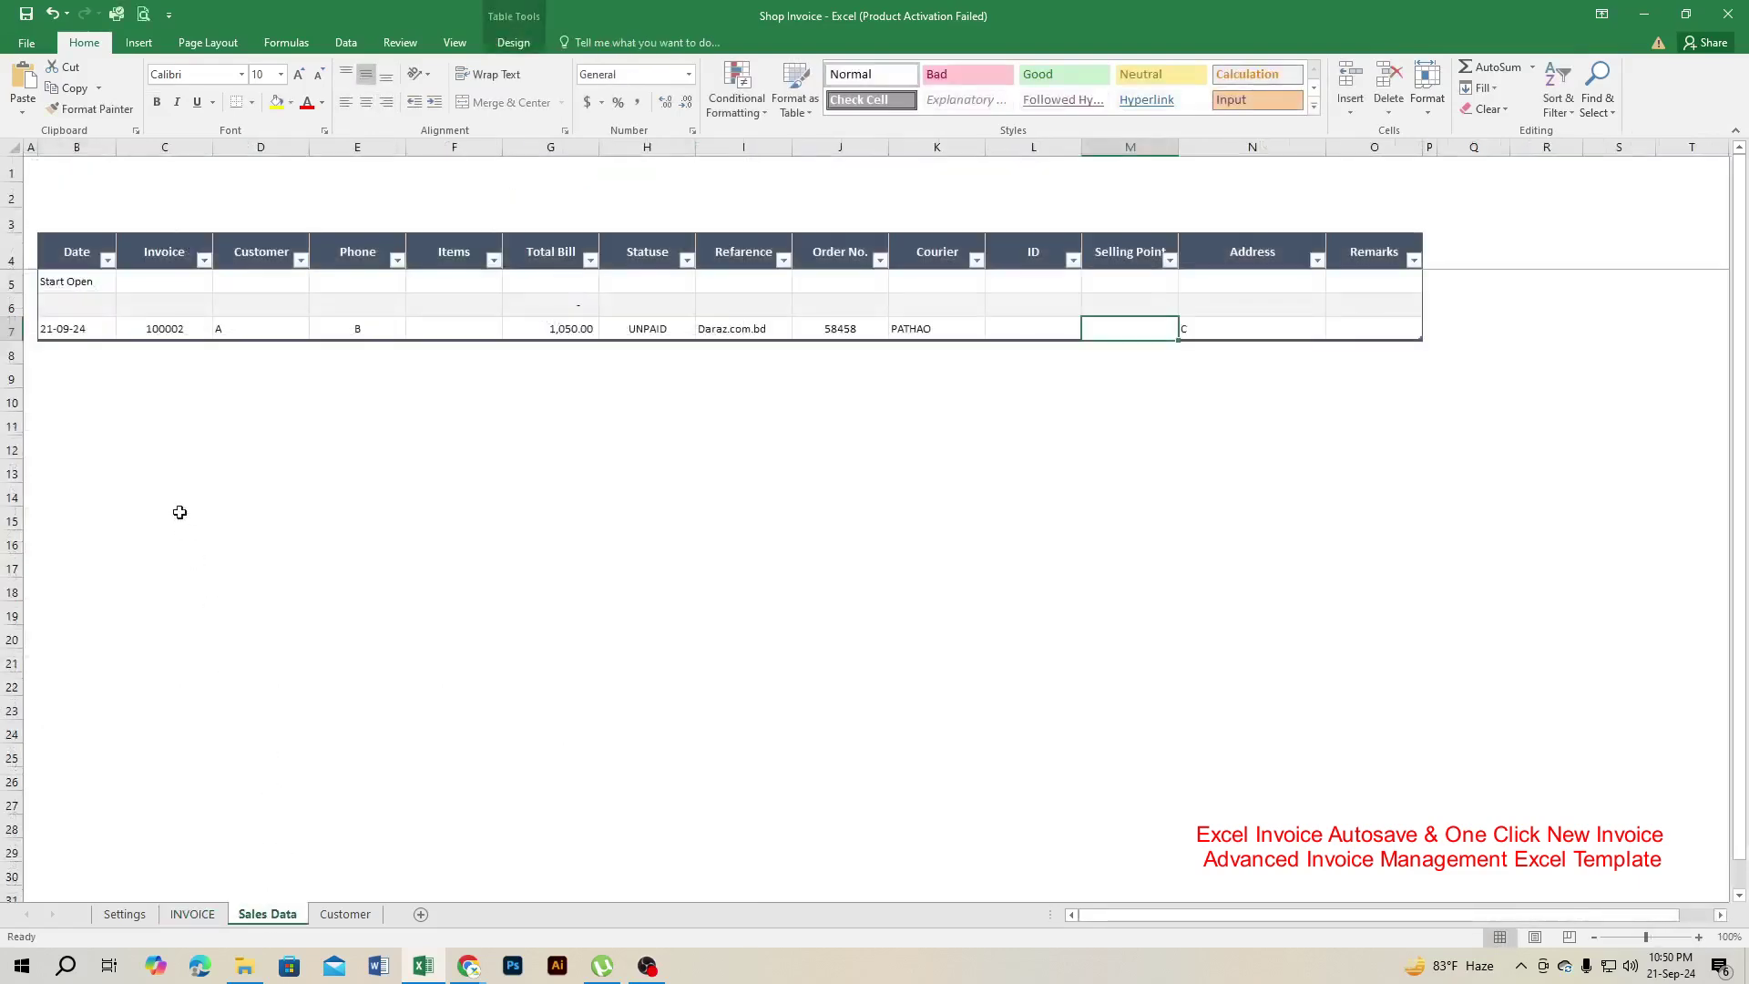
click(346, 914)
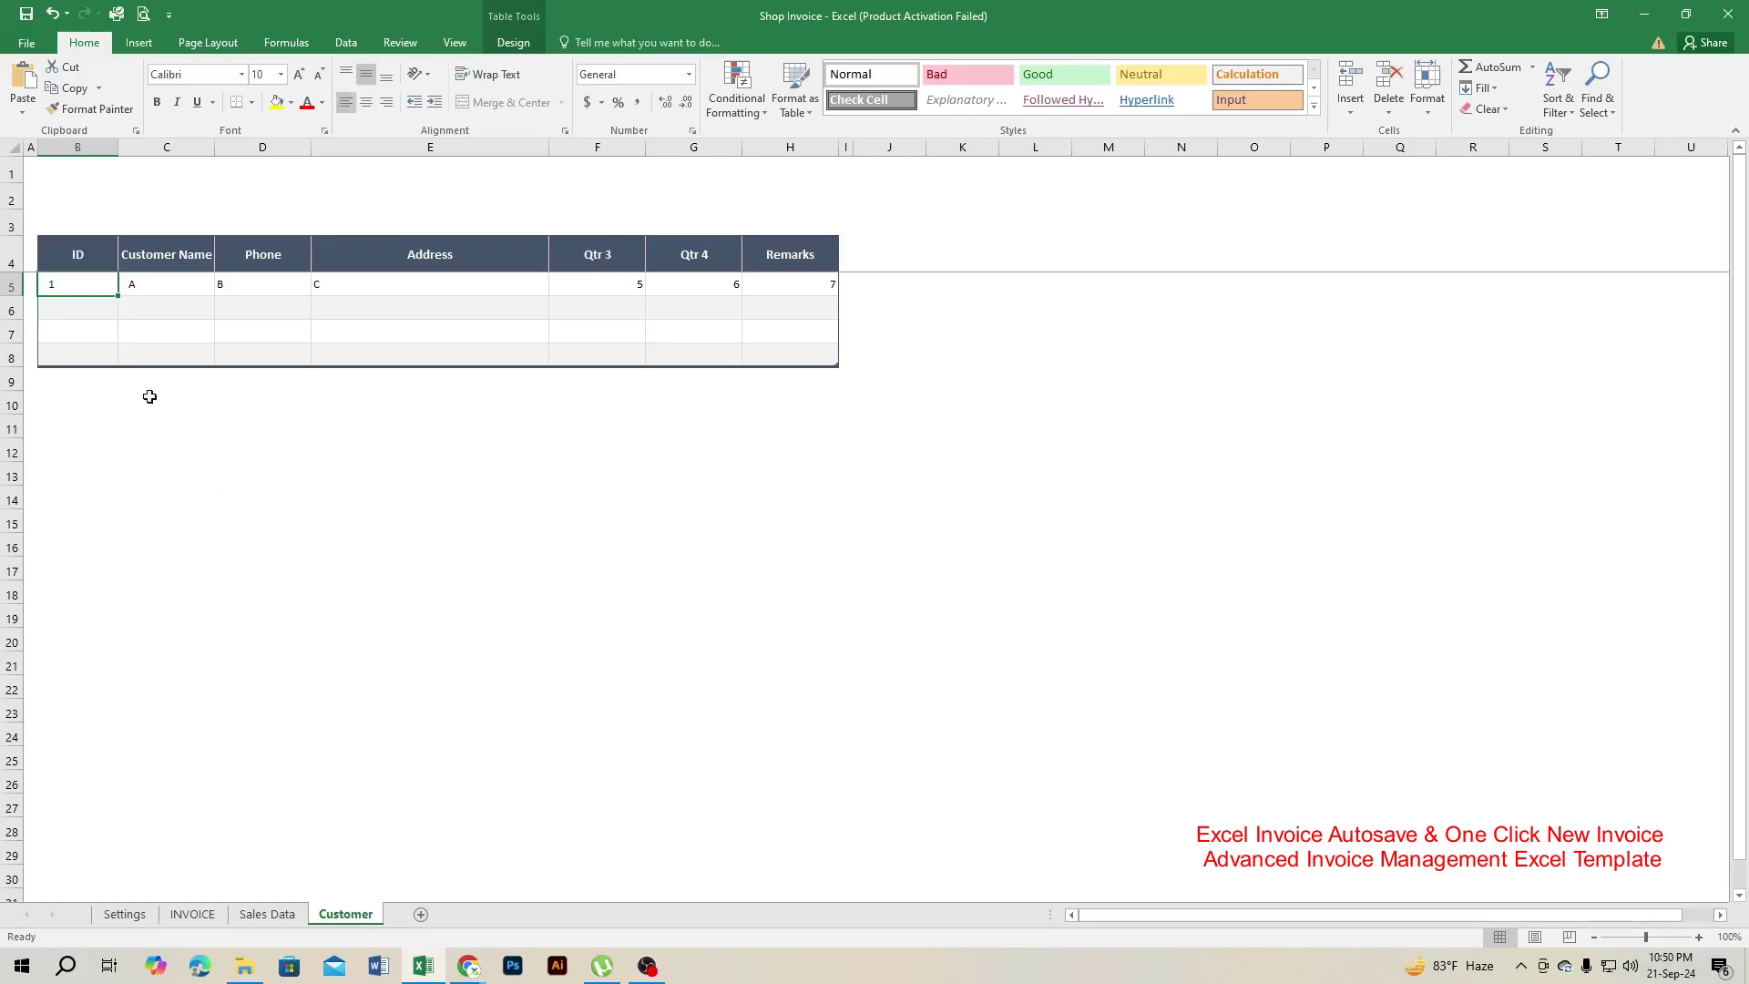
click(85, 312)
text(2)
click(138, 312)
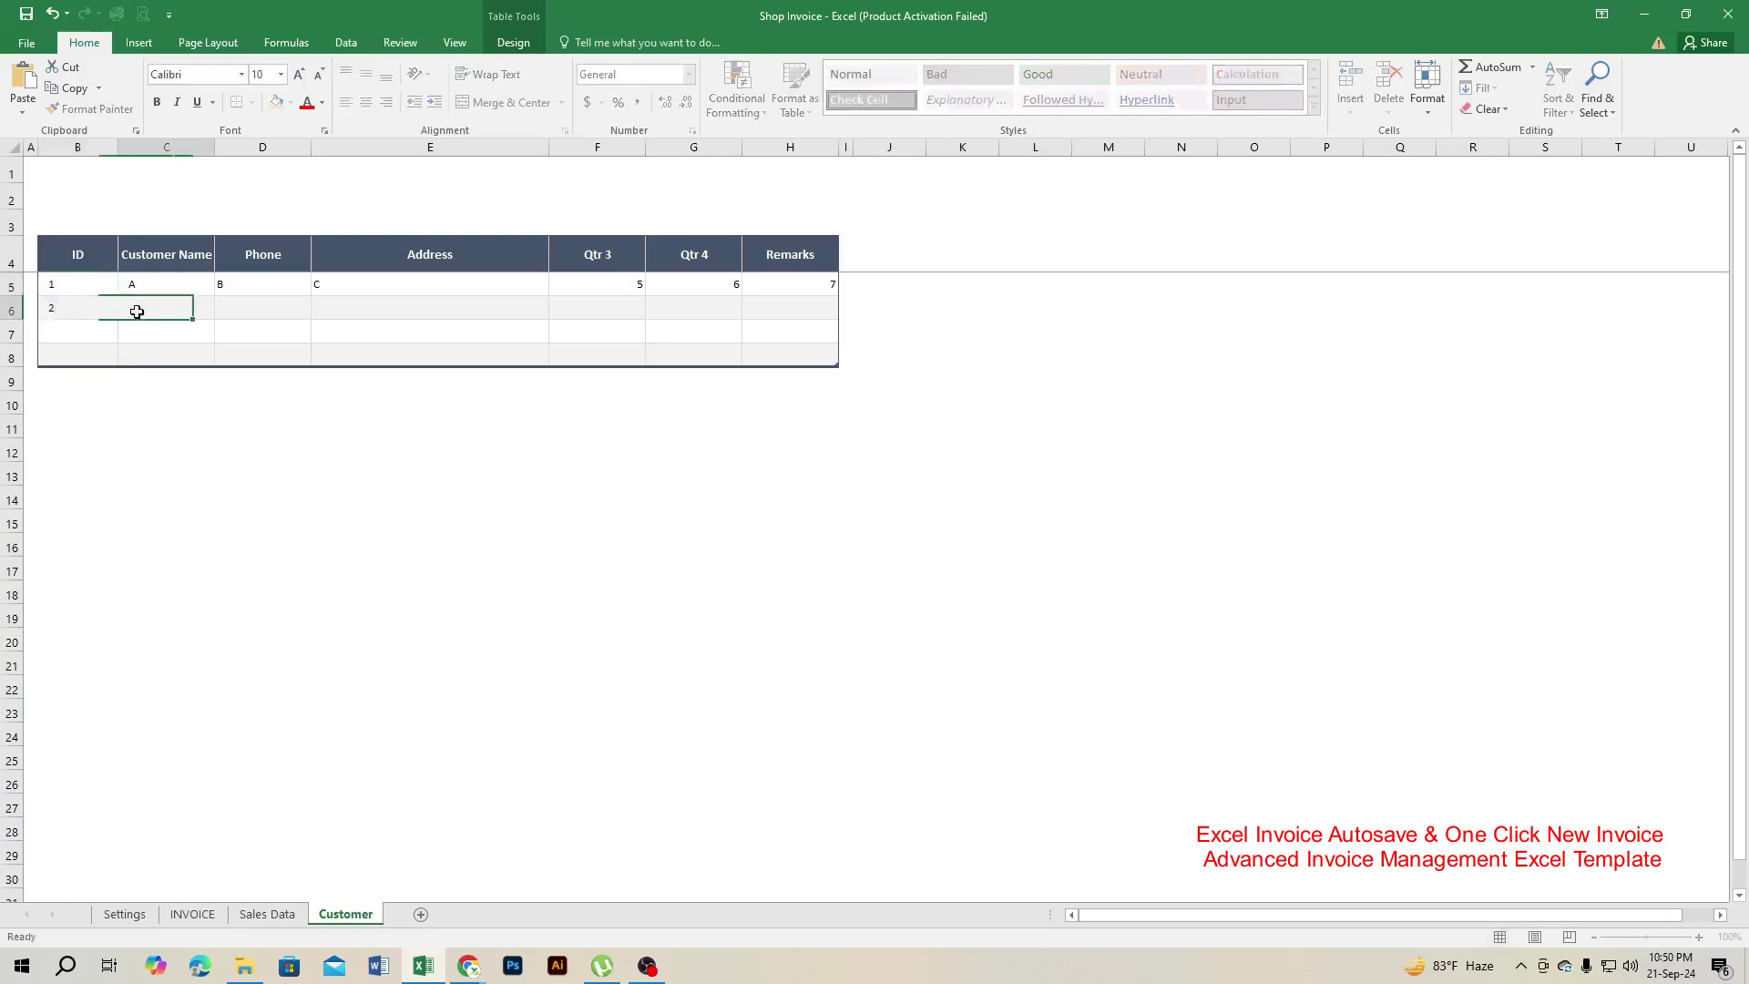
text(c)
click(245, 303)
text(d)
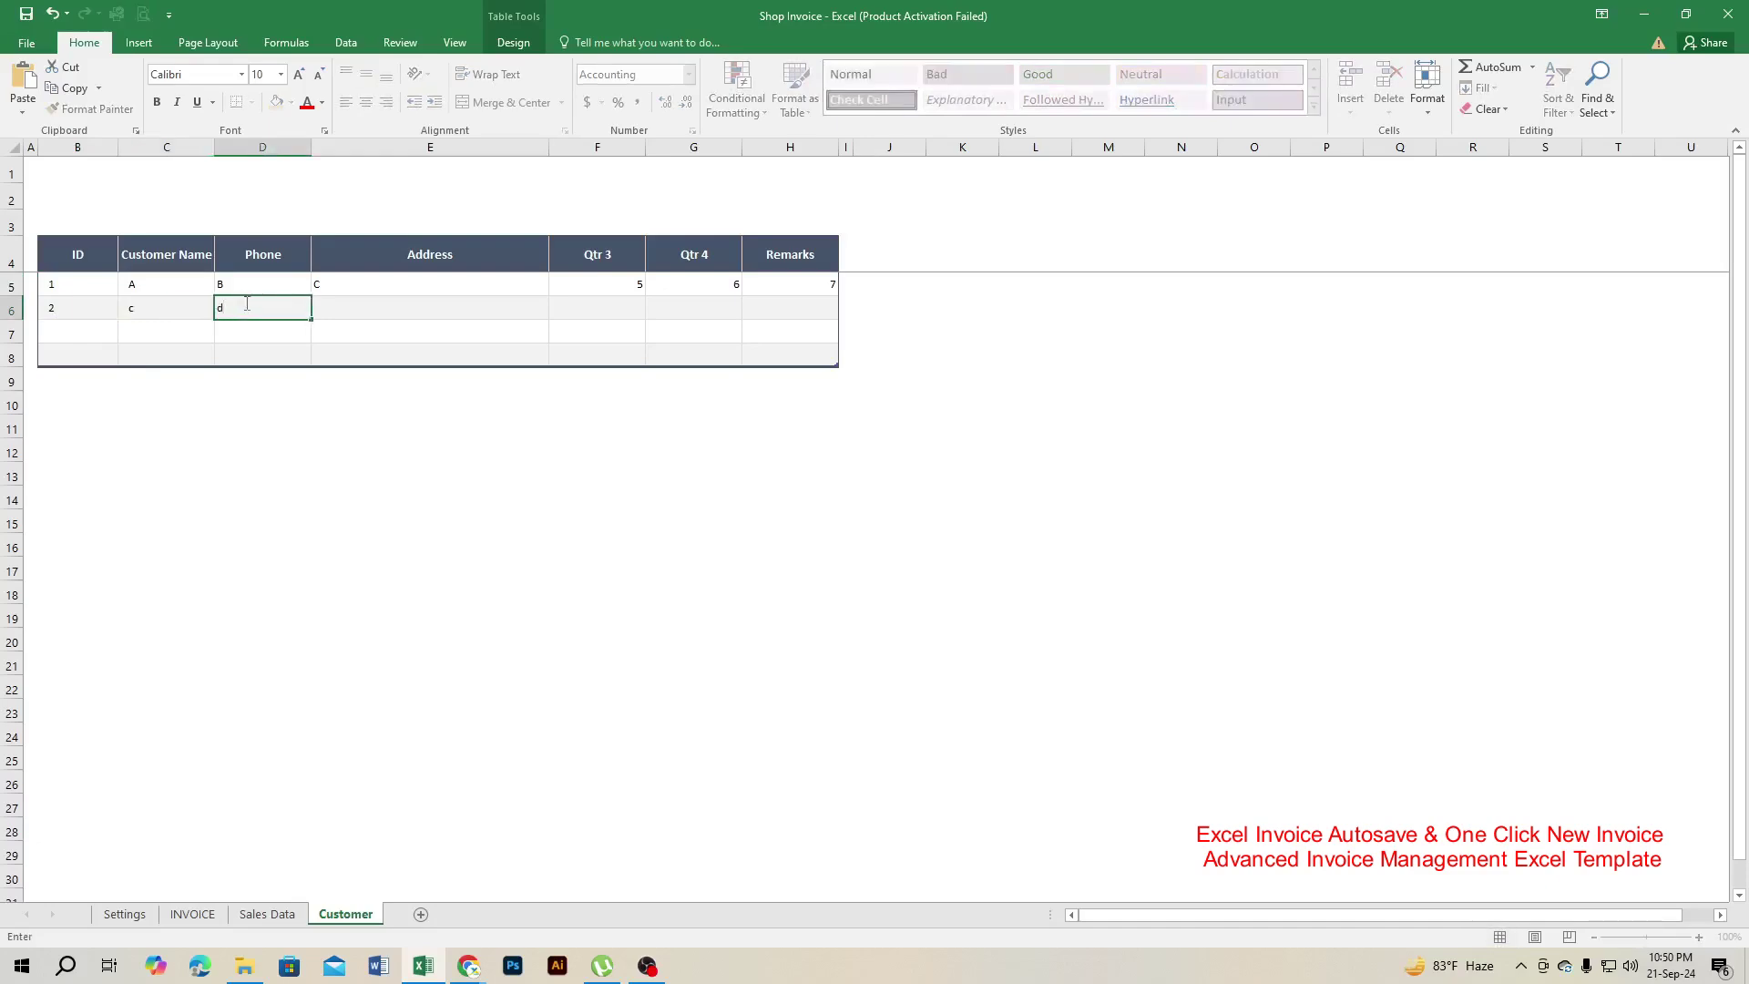
click(368, 312)
text(e)
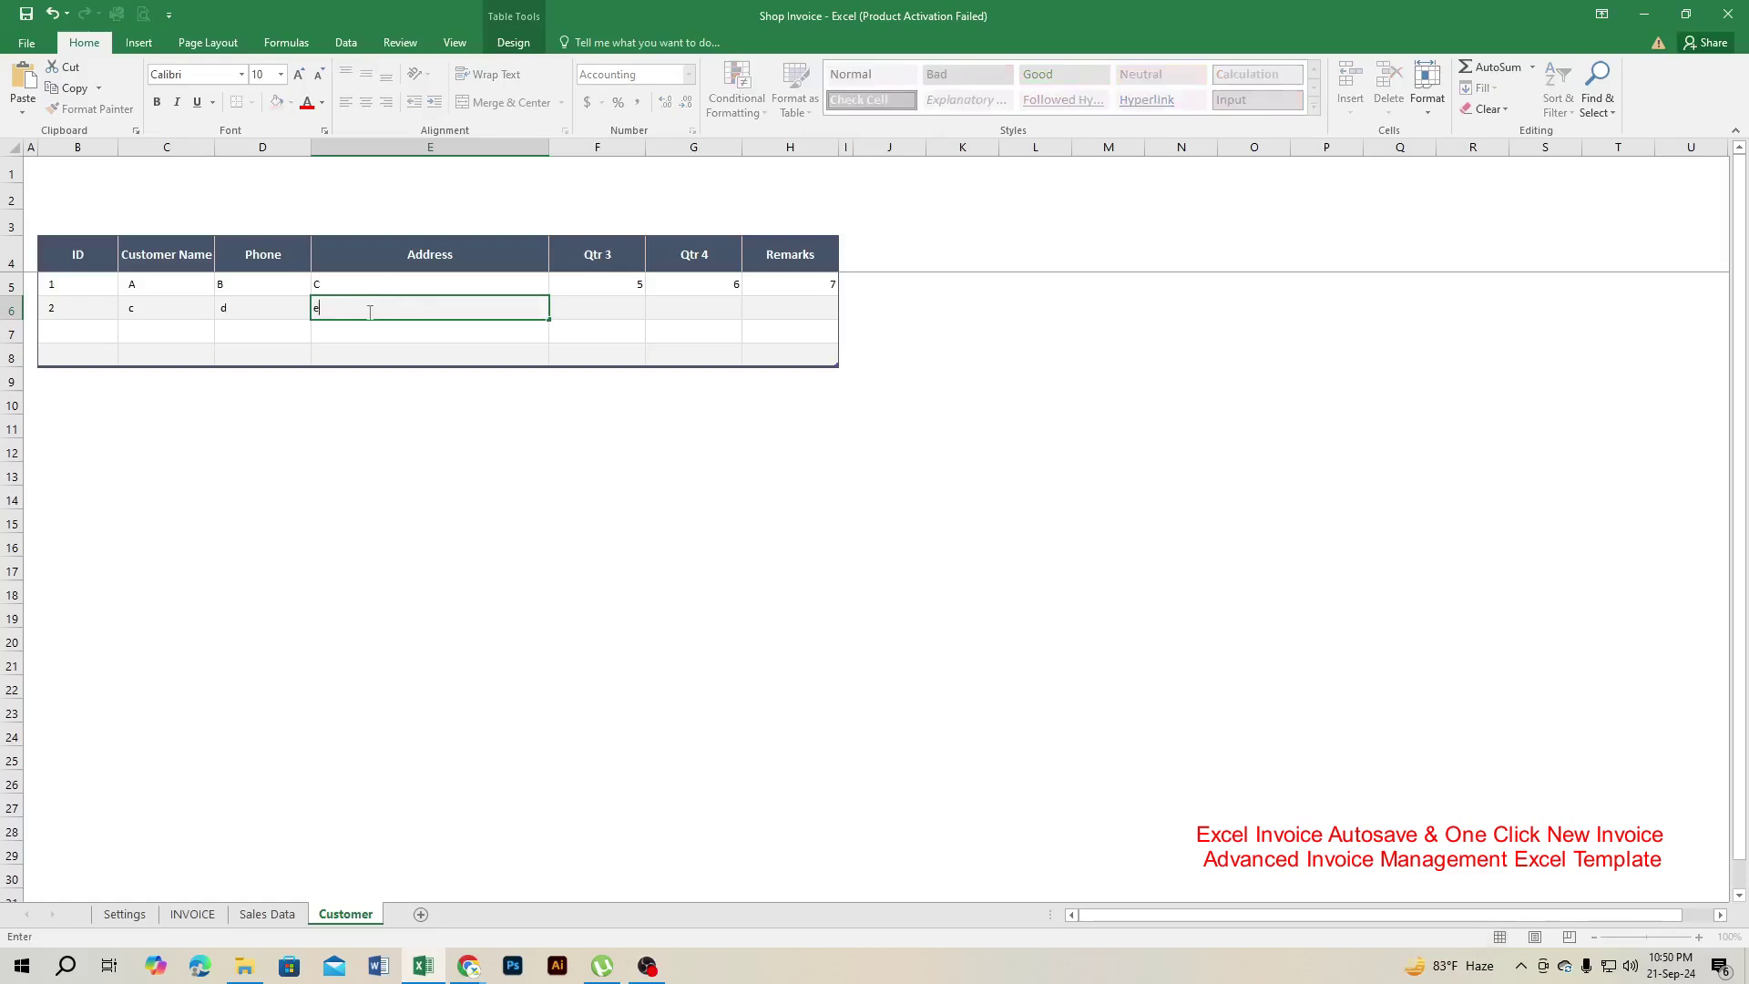
click(372, 357)
Enter Customer ID 2 in F5 on INVOICE and verify the auto-filled values c, d and e
click(175, 912)
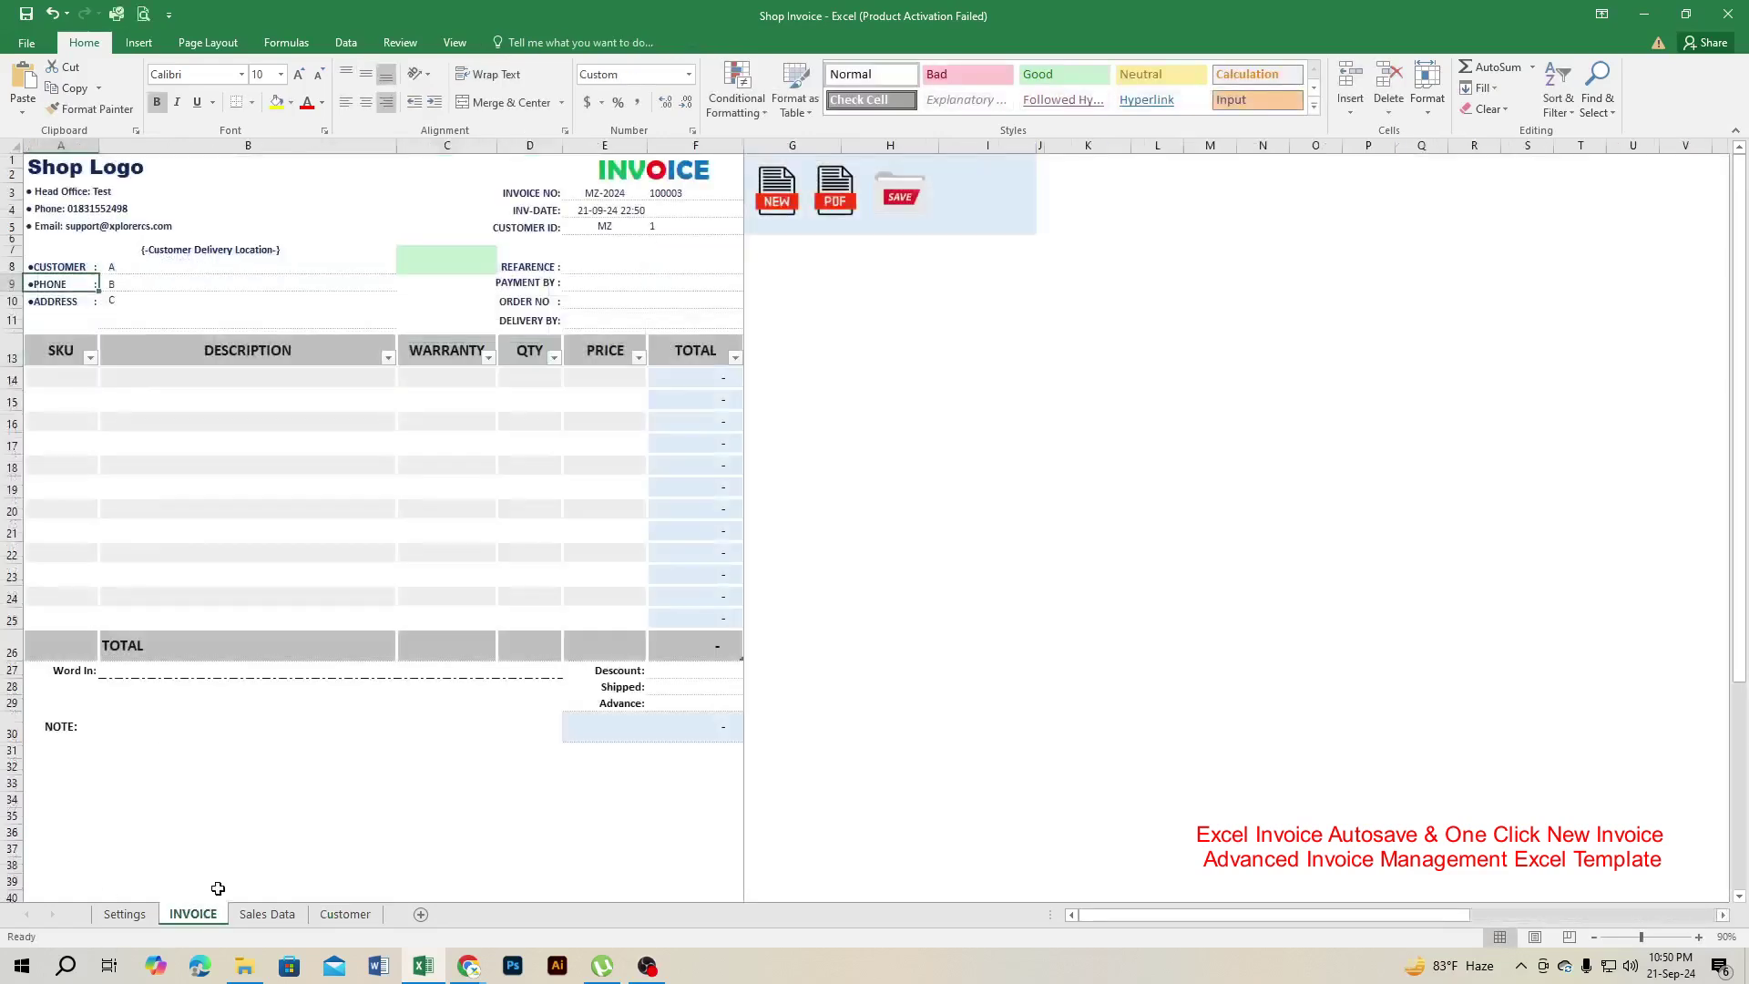
click(681, 230)
text(2)
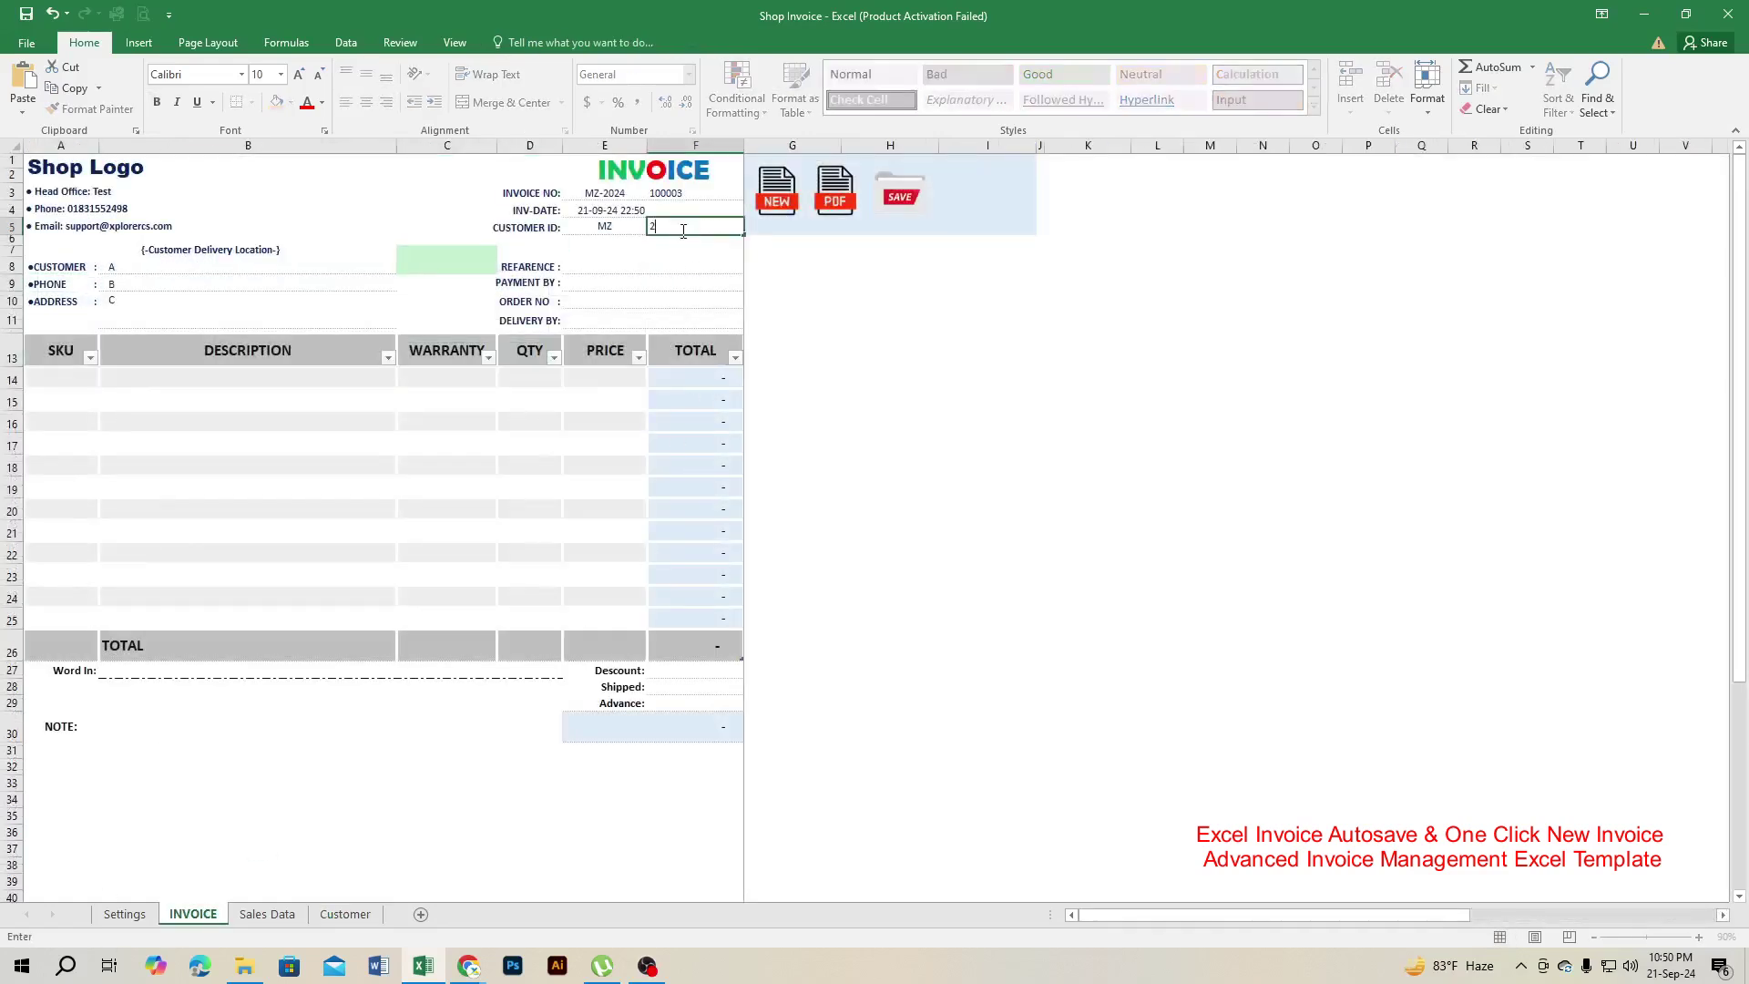
click(446, 509)
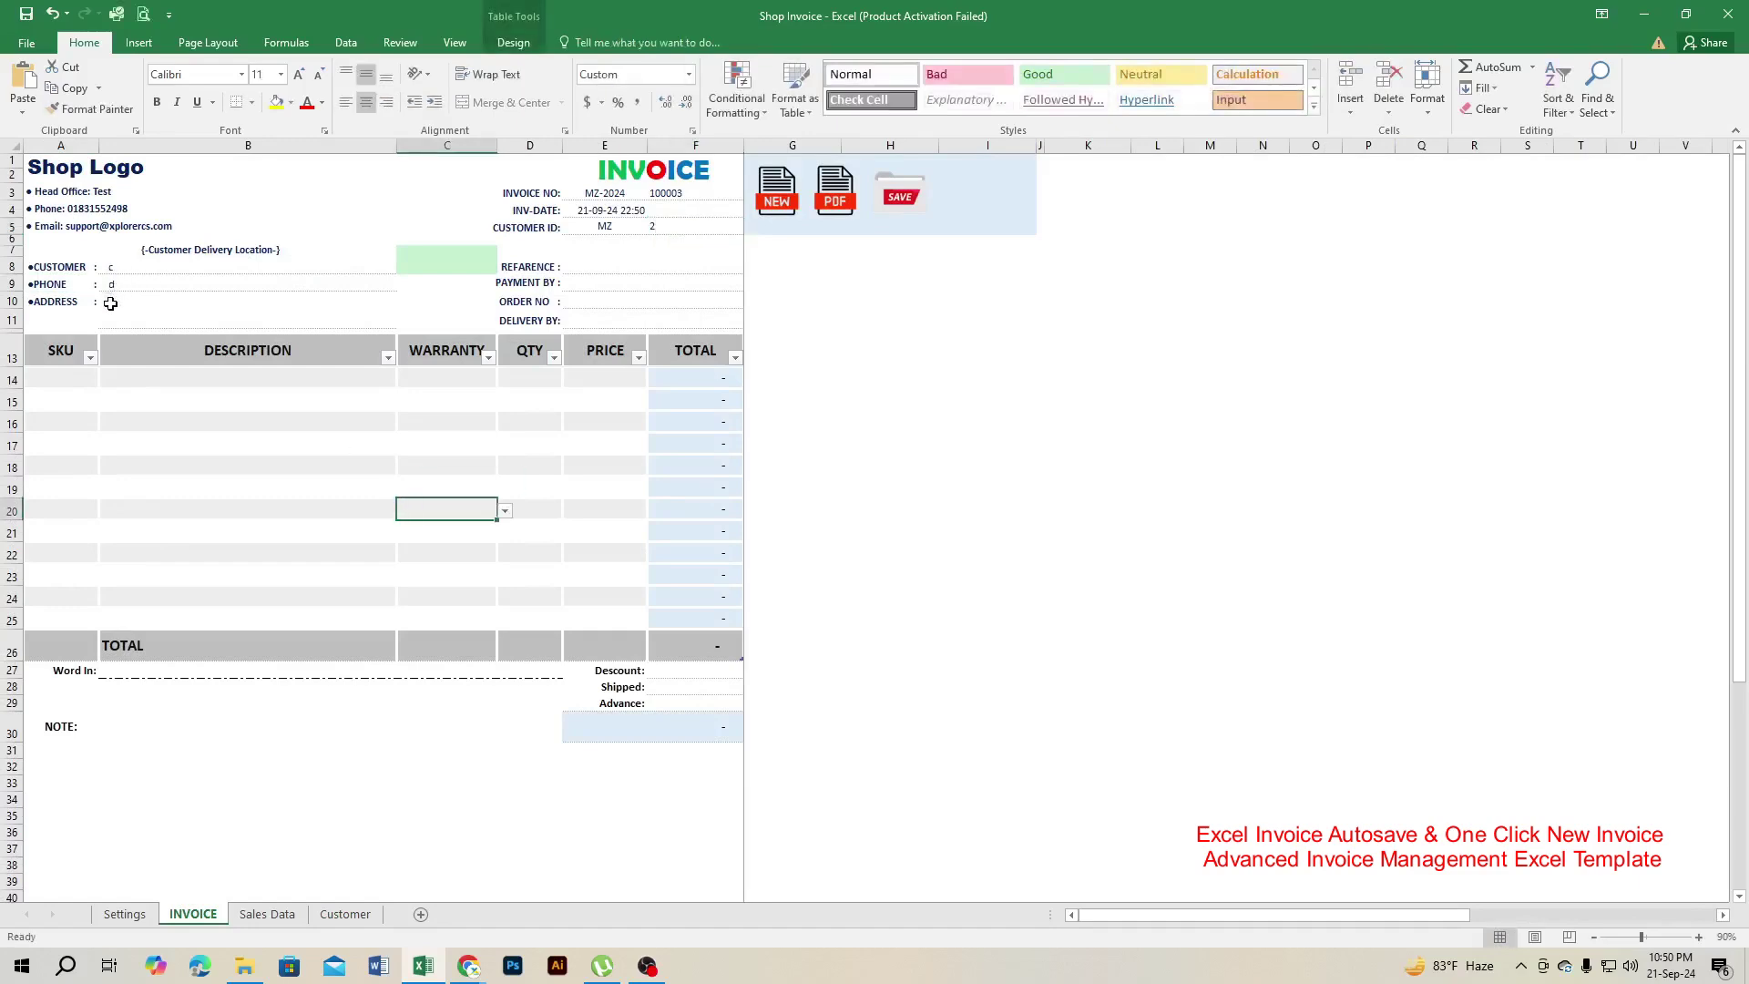
click(111, 303)
drag(148, 273, 144, 308)
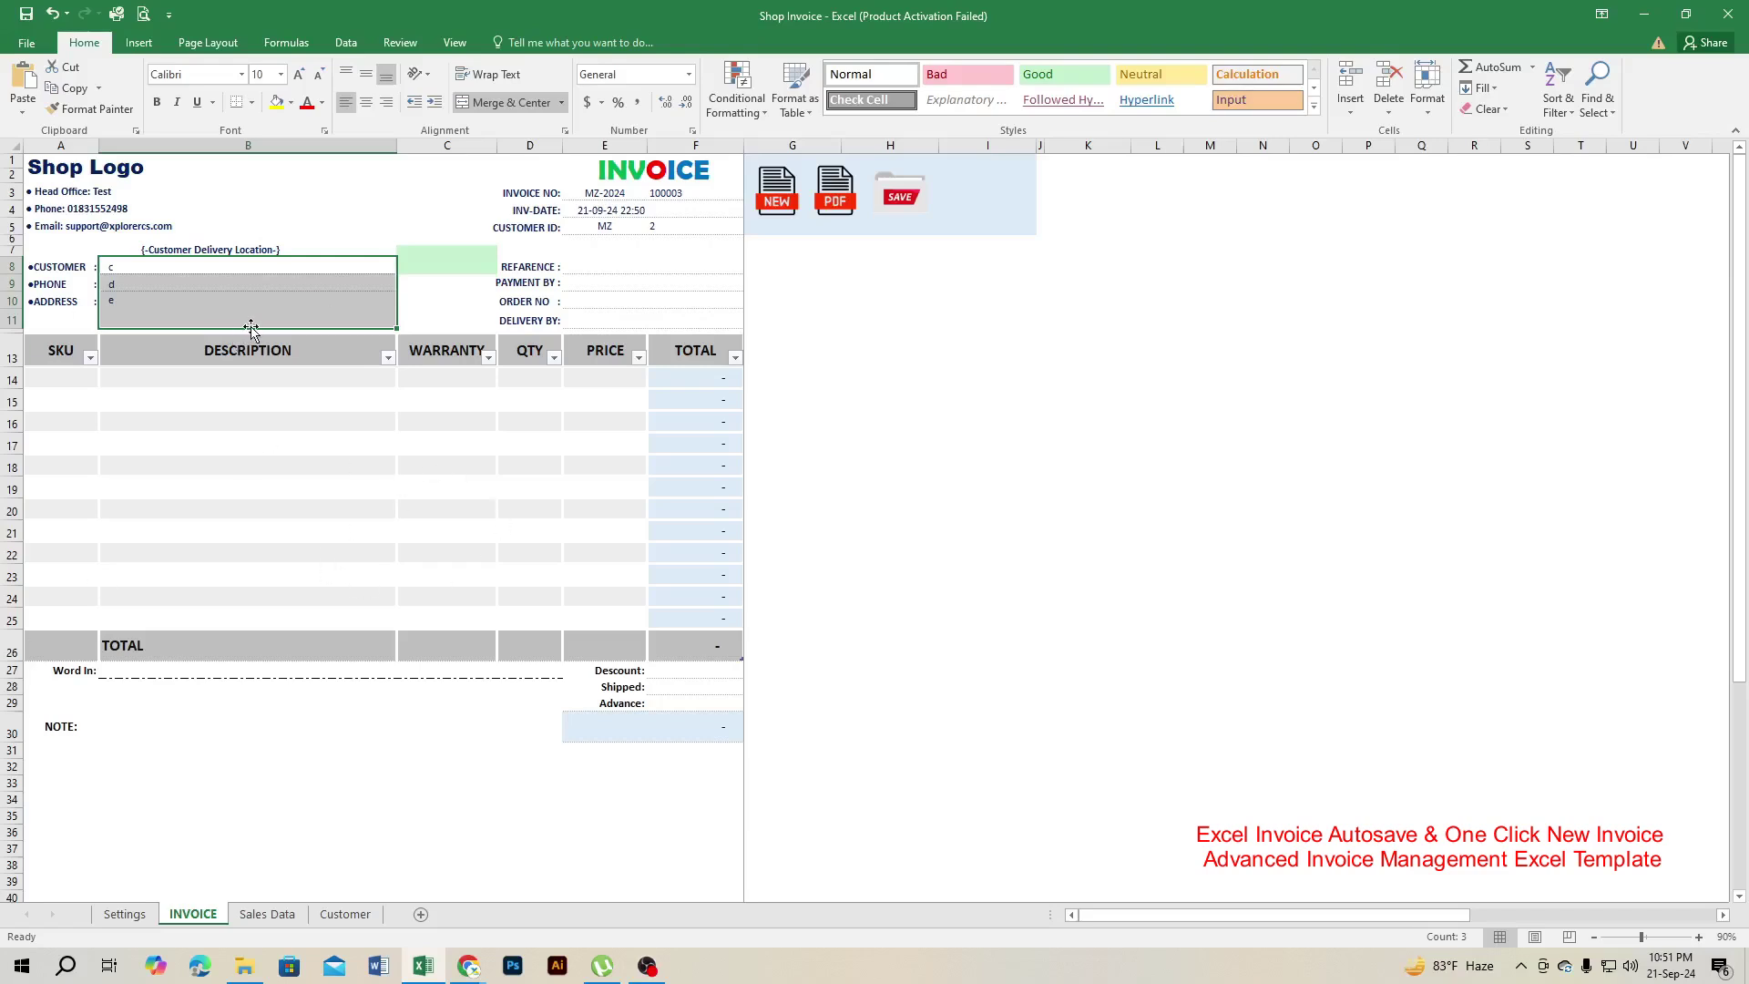
click(226, 415)
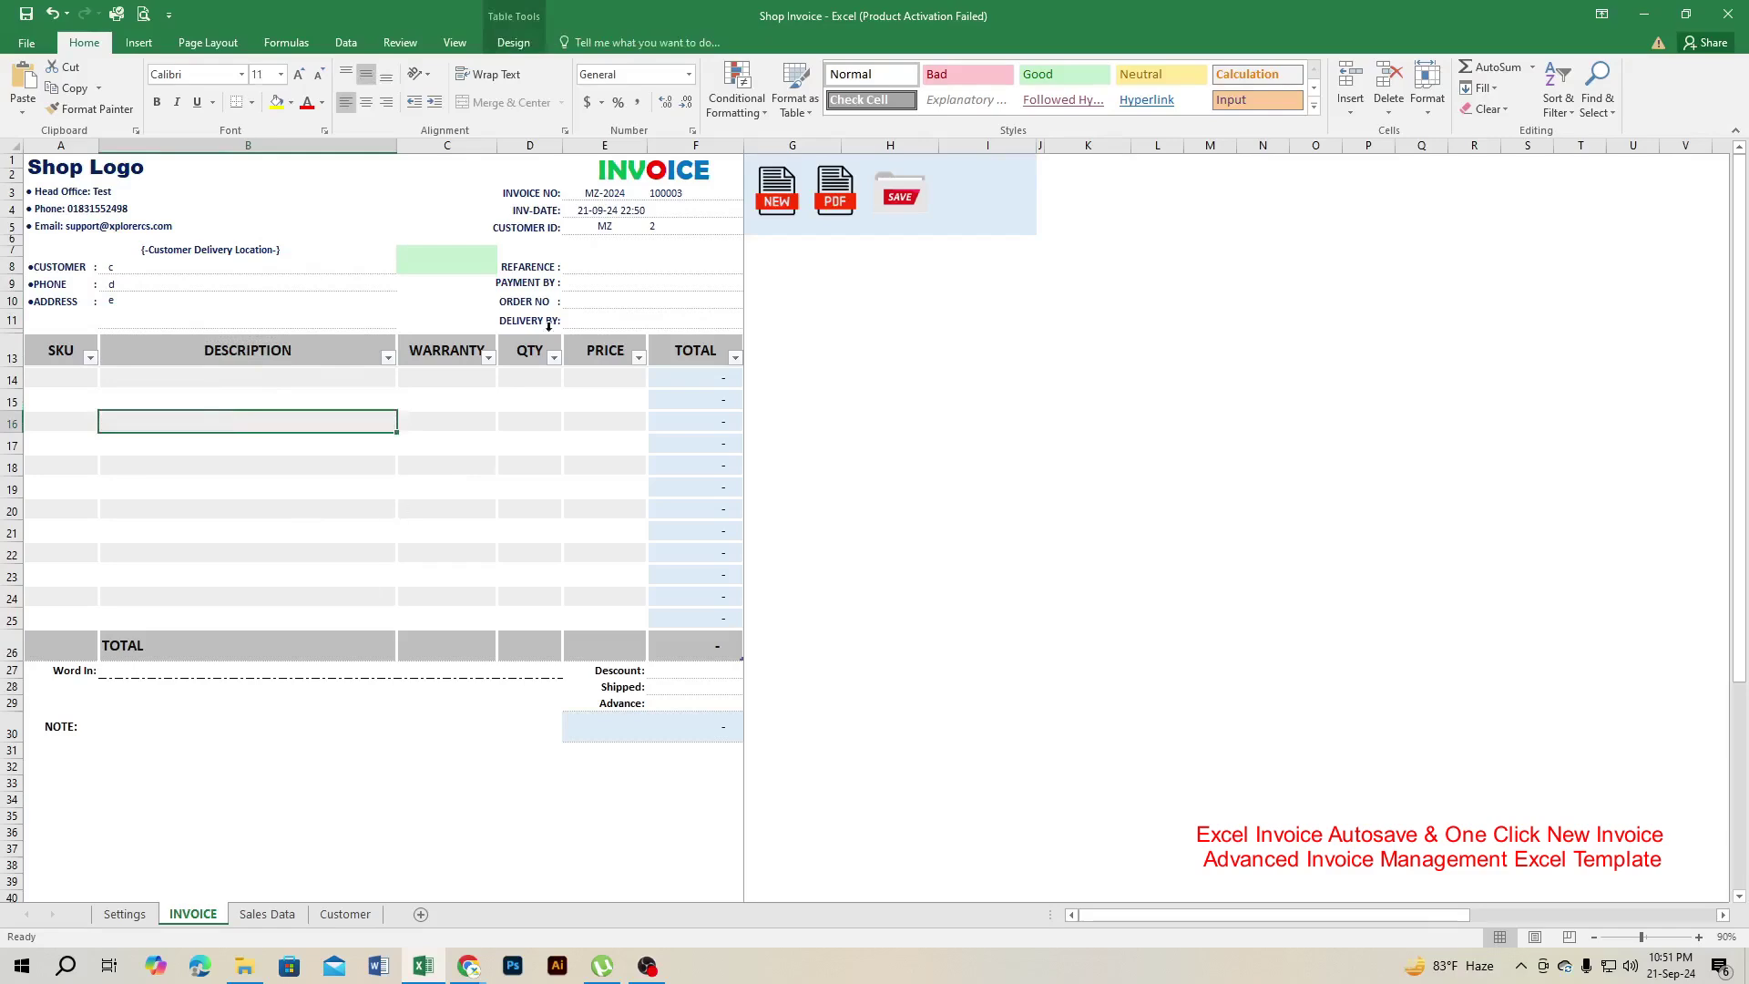